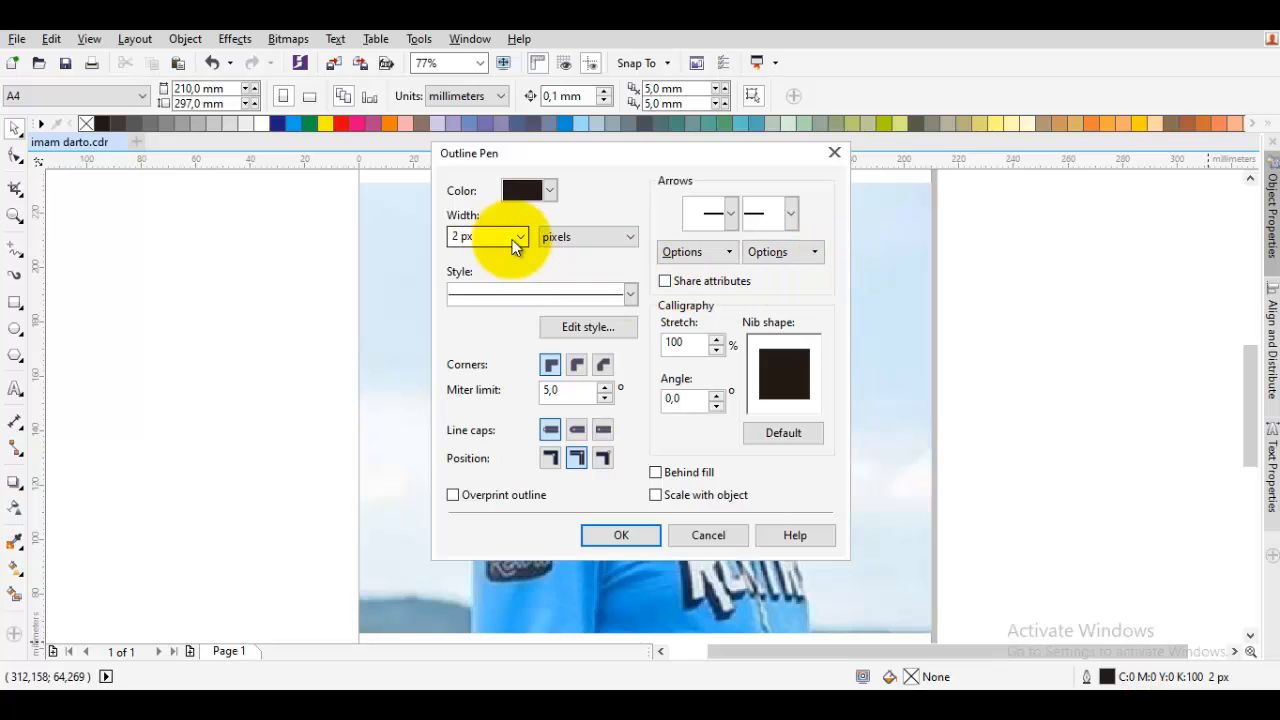
Set the default outline to a width of 16 px with rounded corners
left_click(518, 240)
left_click(485, 385)
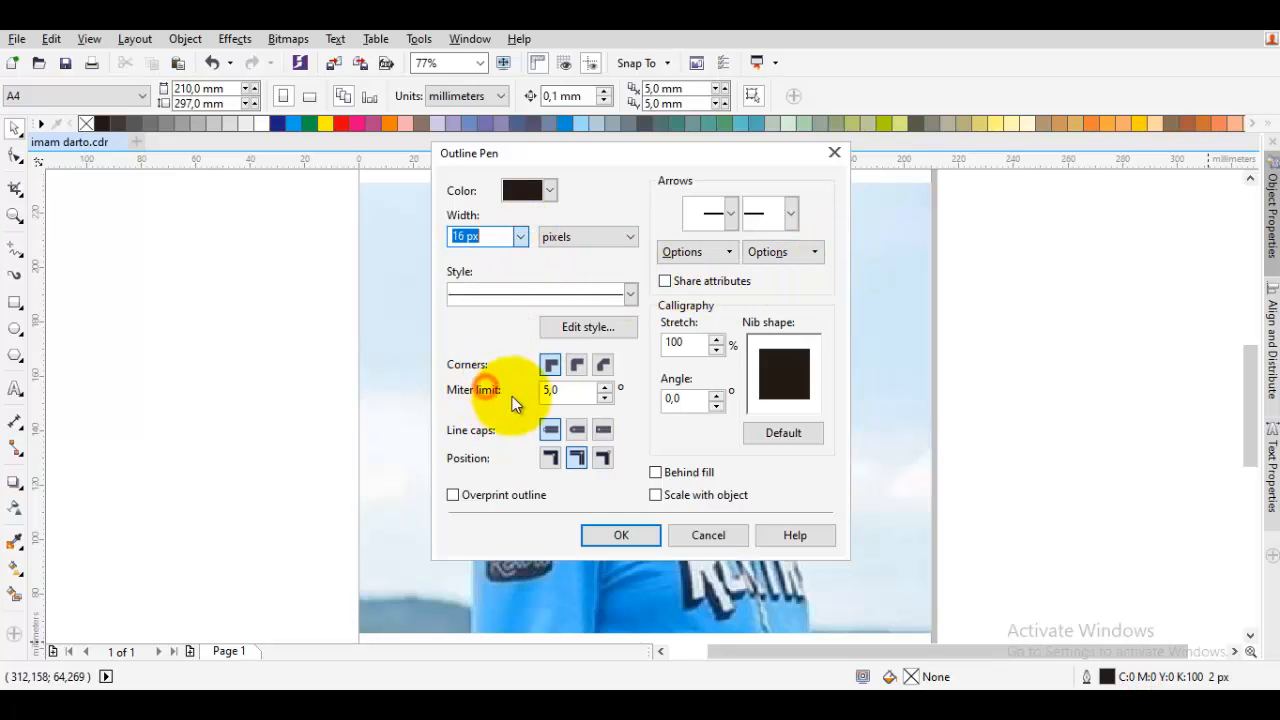
left_click(576, 365)
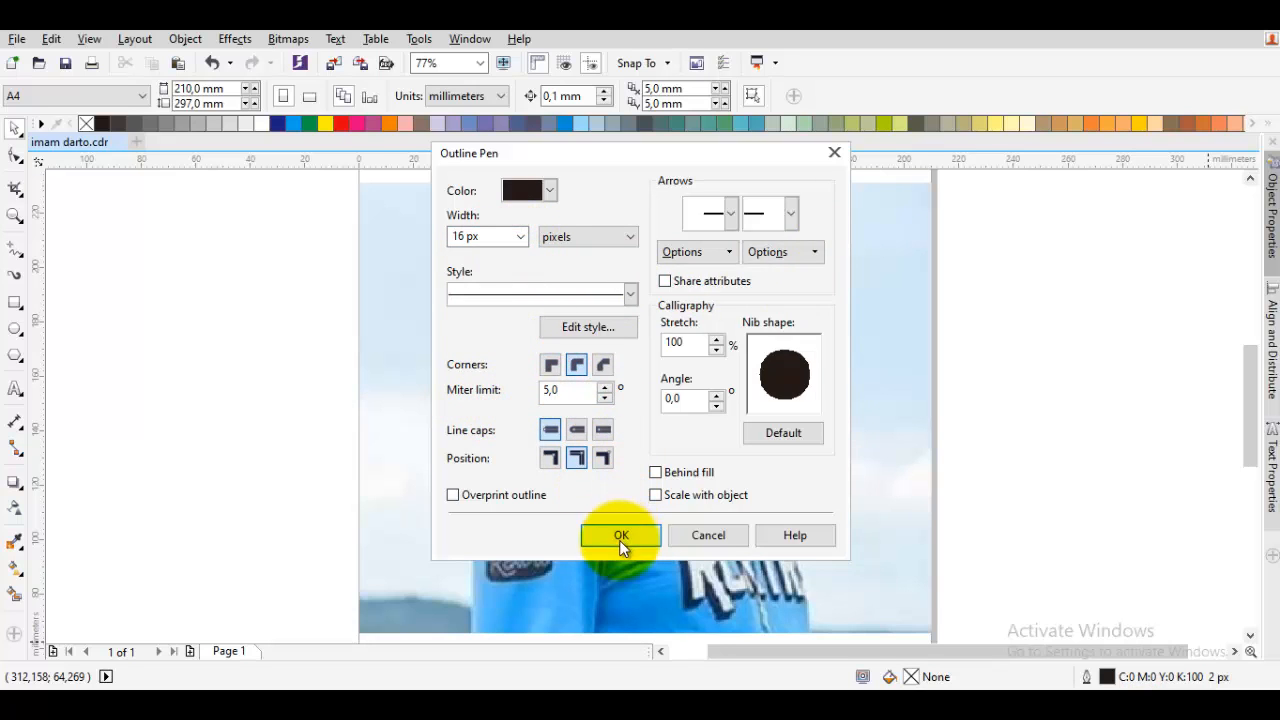
left_click(621, 537)
Draw a curved upper eyelid line about 11 mm wide over the left eye in the photo with the Pen tool
left_click(929, 331)
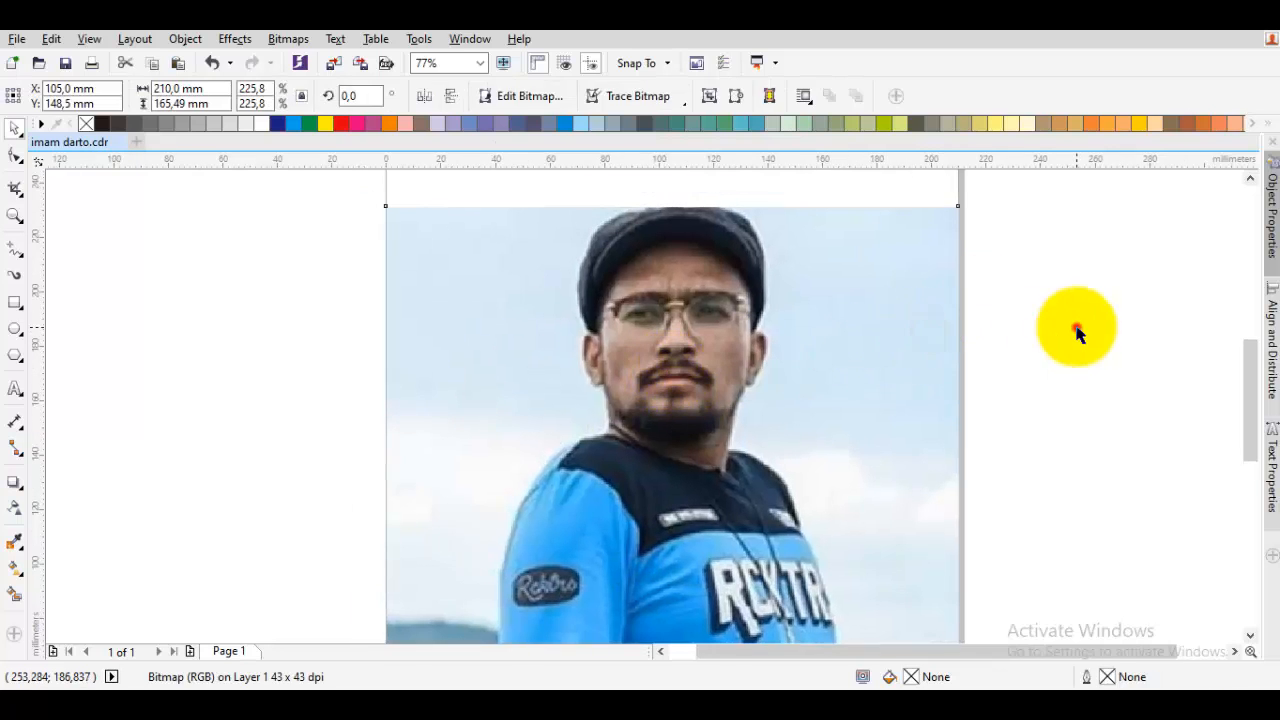
left_click(1077, 328)
left_click_drag(947, 293, 901, 308)
left_click(966, 309)
key("p")
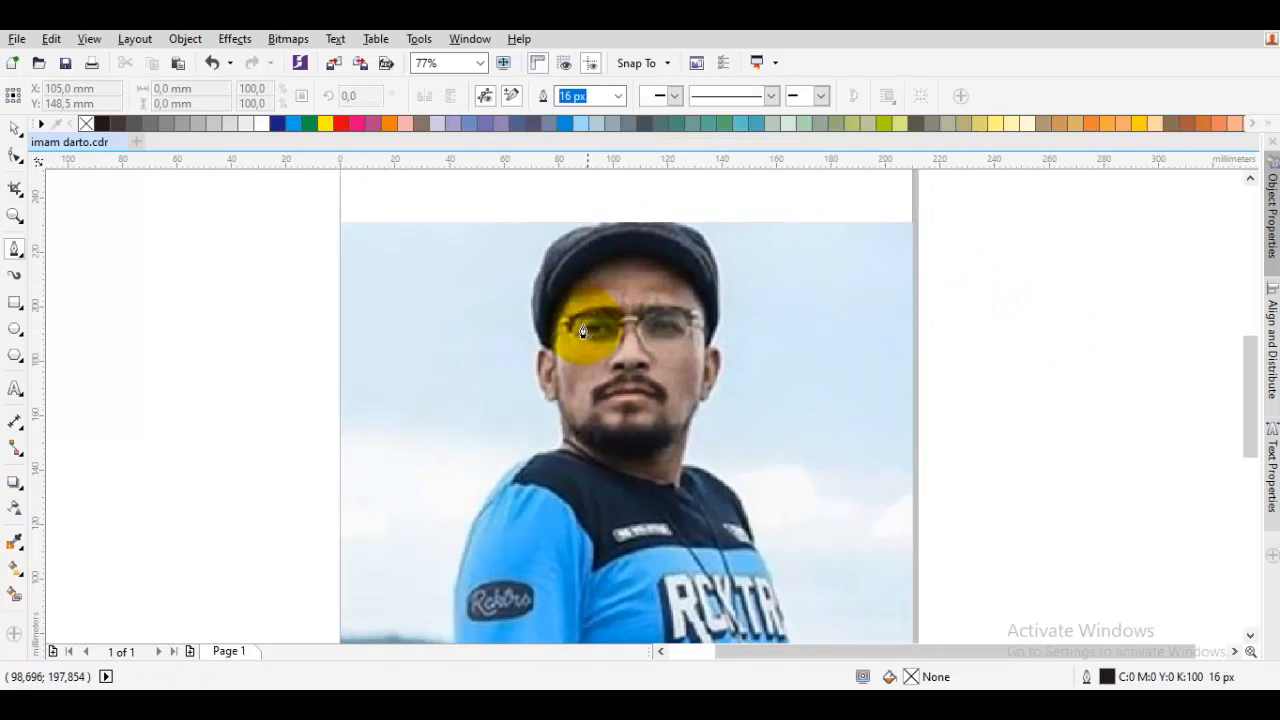
scroll(583, 331, "up", 2)
left_click(549, 376)
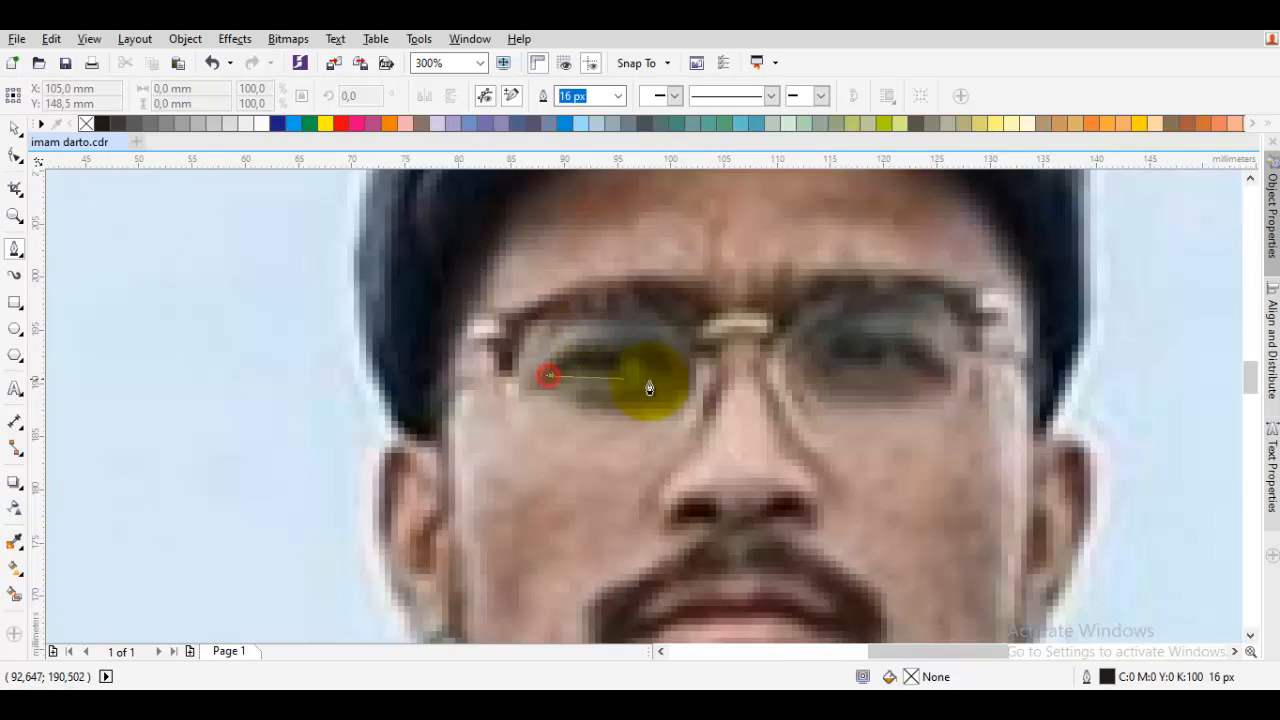
left_click_drag(665, 375, 729, 434)
key("Escape")
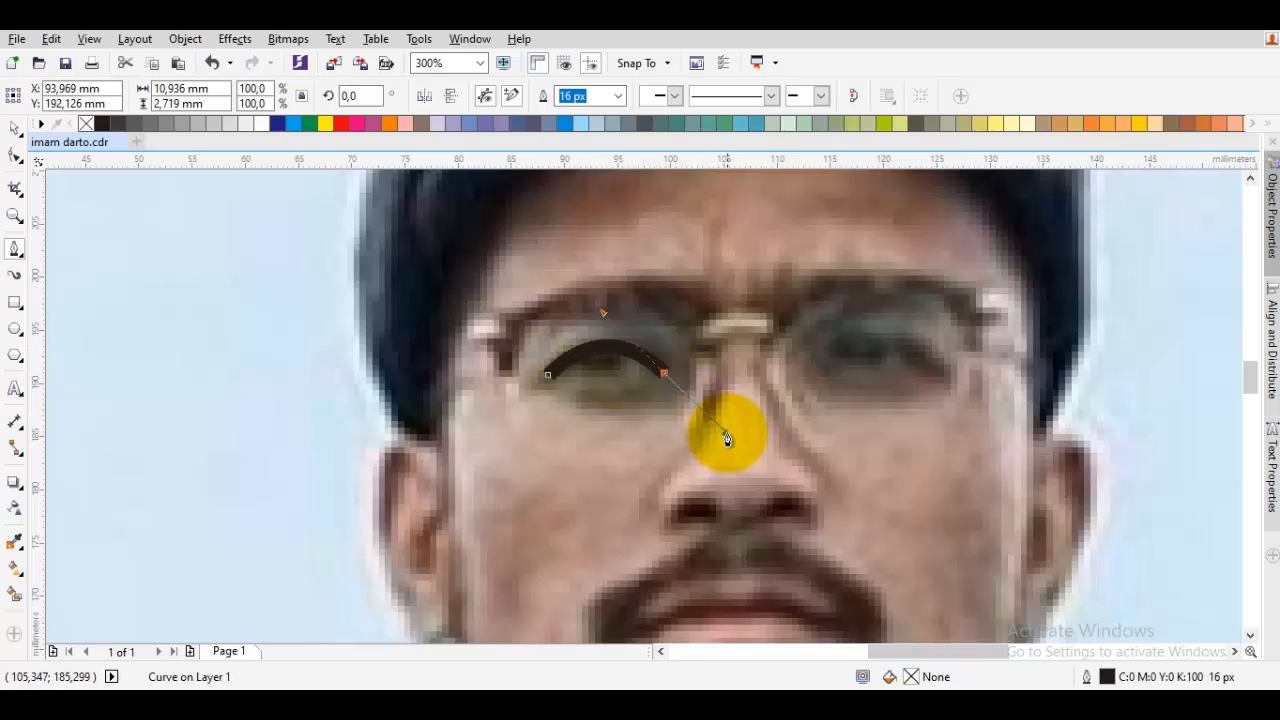
Draw a circle about 3.5 mm across under the left eyelid line and fill it black without an outline
left_click(15, 328)
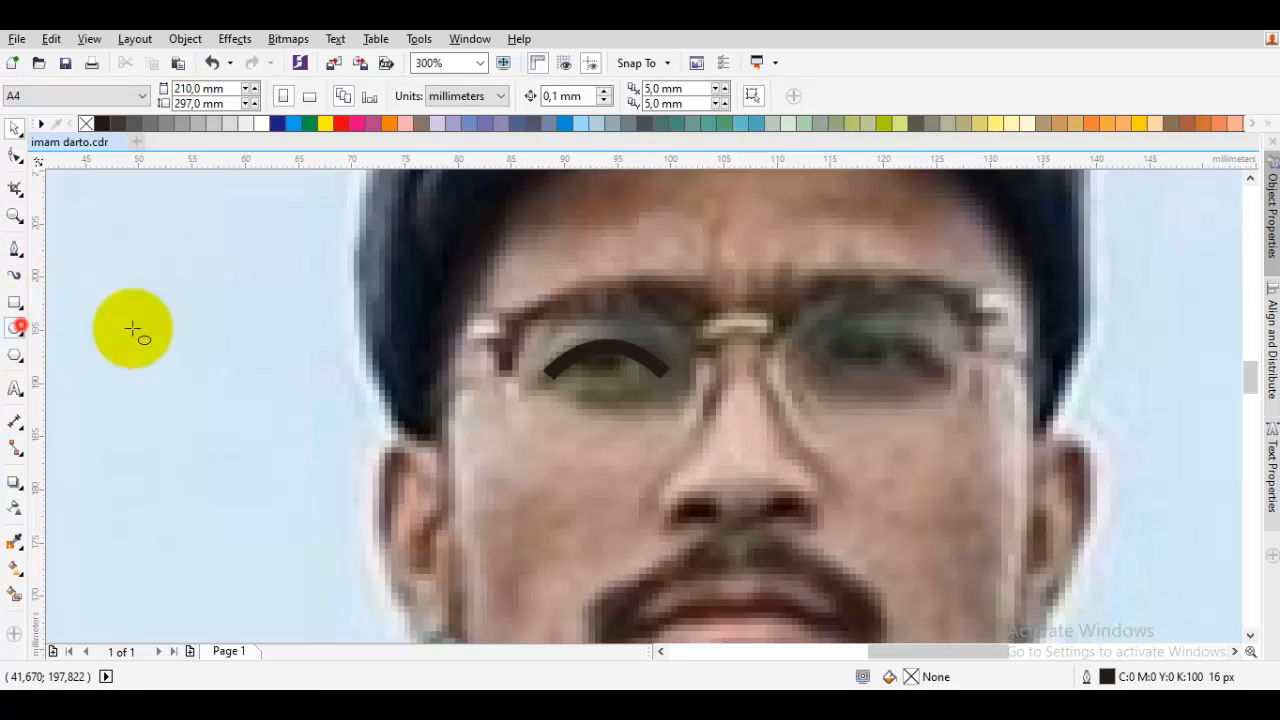
scroll(530, 384, "up", 1)
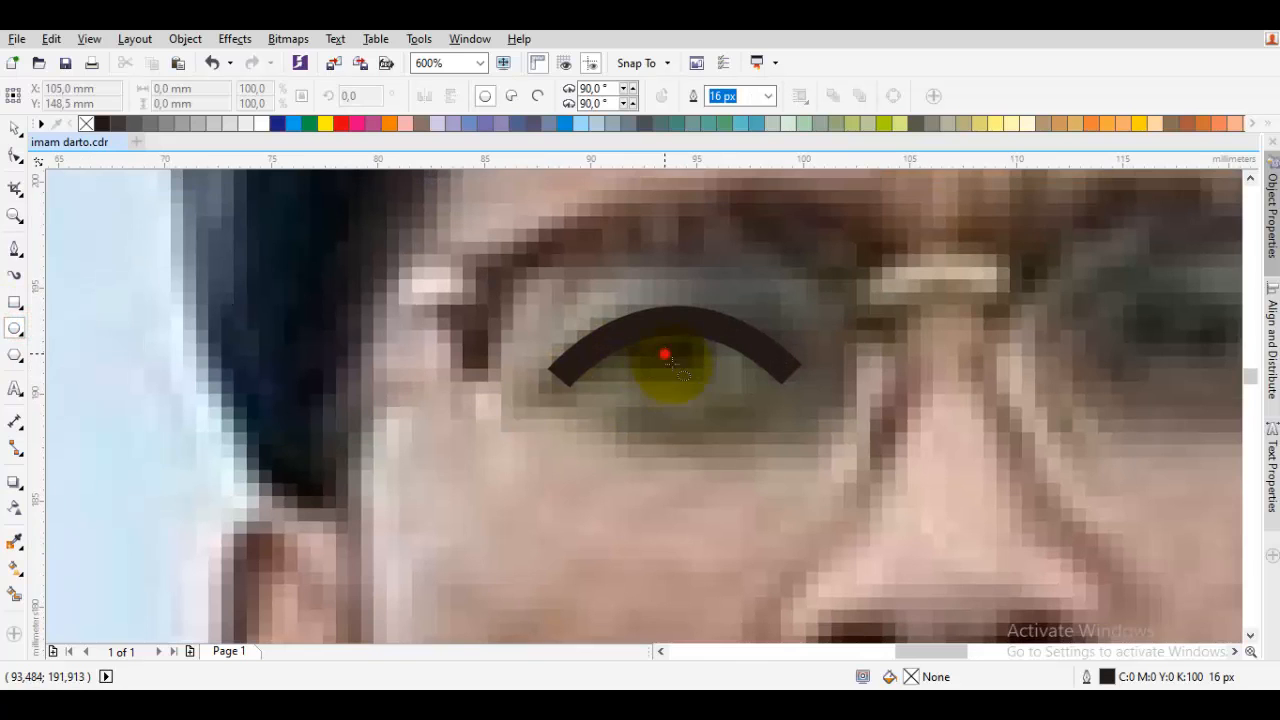
left_click_drag(665, 355, 708, 397)
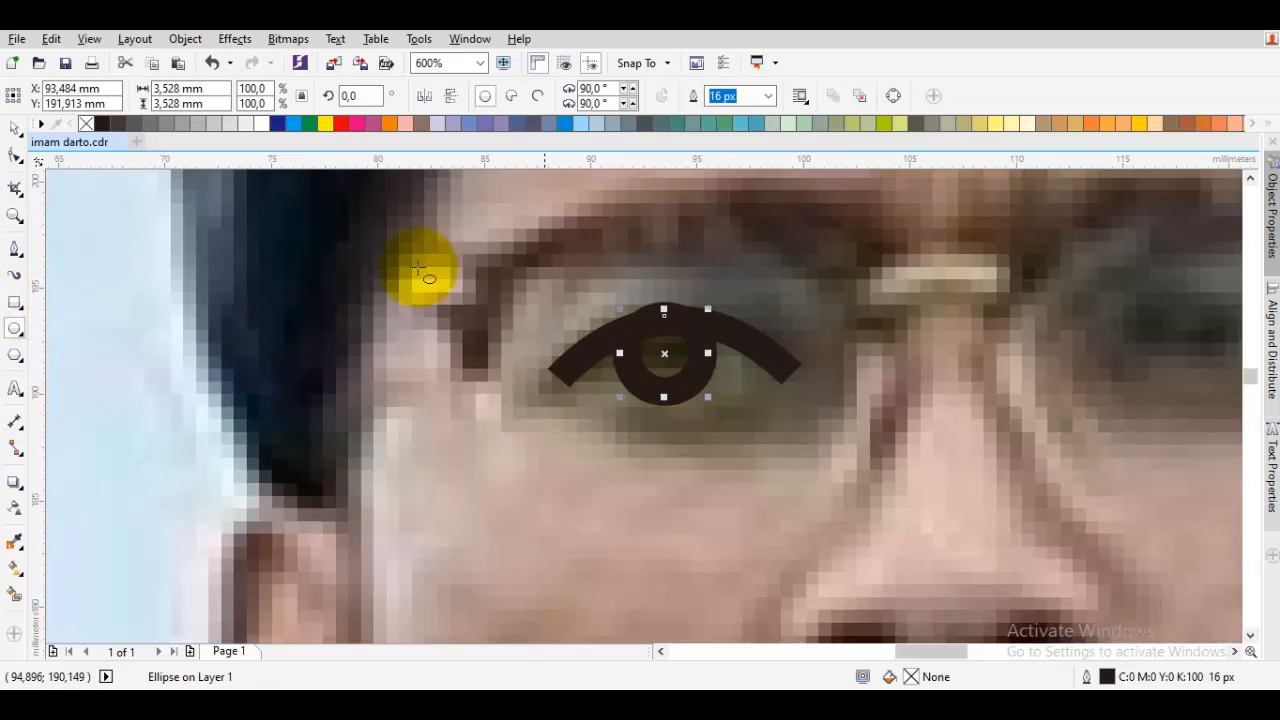
left_click(96, 124)
right_click(88, 124)
key("space")
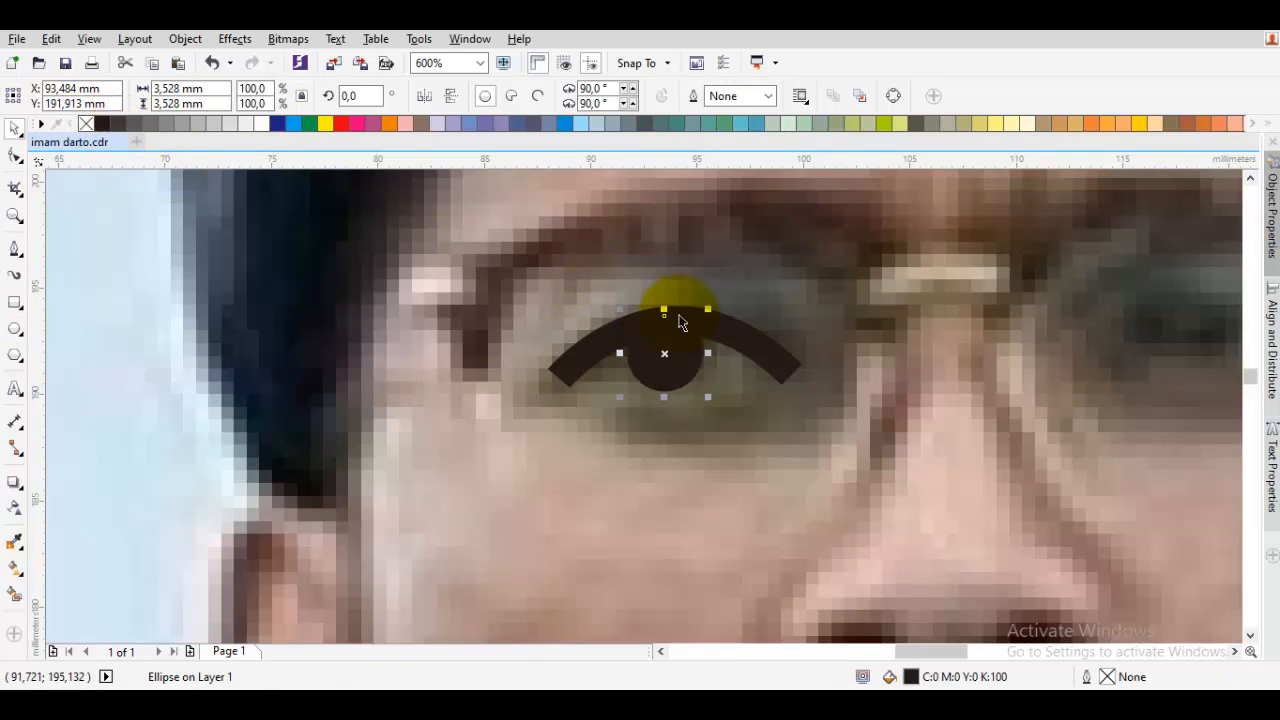
Enlarge the black pupil circle to about 4 mm and place a copy of it on the right eye
scroll(690, 335, "up", 1)
left_click_drag(683, 287, 693, 276)
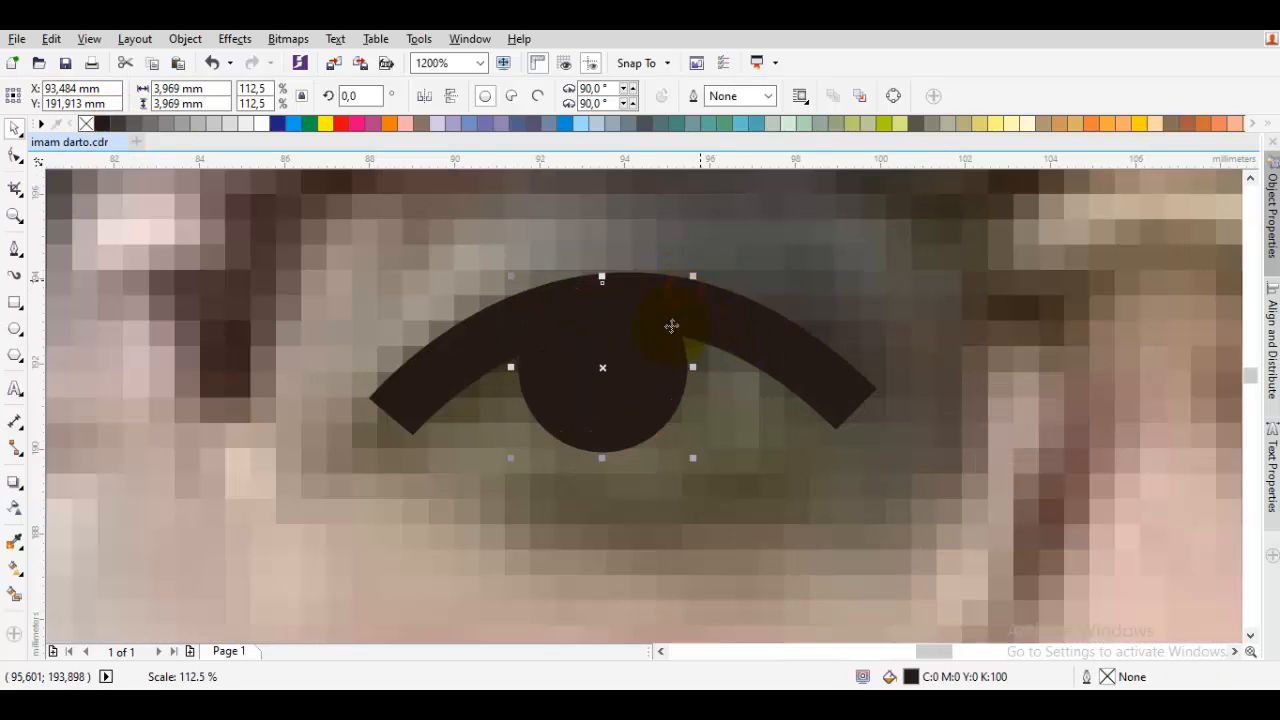
mouse_move(640, 386)
left_mouse_down()
mouse_move(399, 389)
mouse_move(650, 383)
left_mouse_up()
scroll(642, 382, "down", 2)
right_click(650, 383)
scroll(643, 381, "up", 1)
Draw a curved upper eyelid line about 10 mm wide over the right pupil with the Pen tool
key("p")
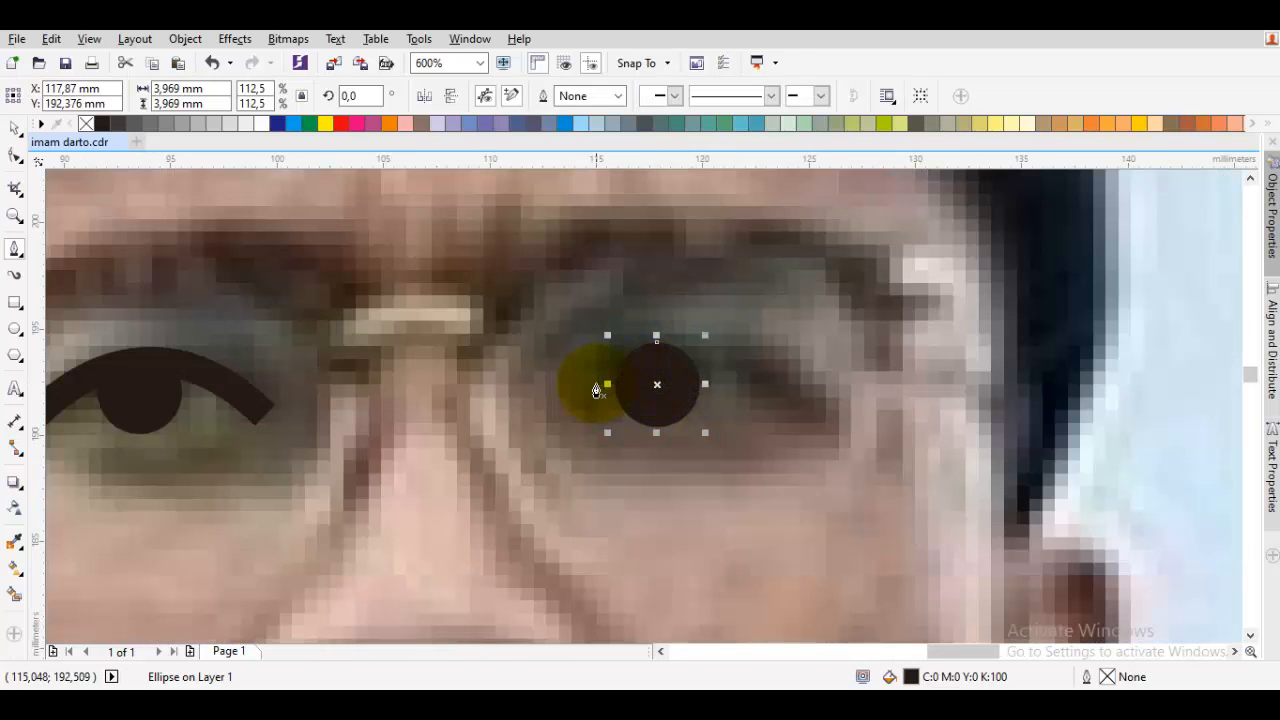
left_click(582, 390)
left_click_drag(800, 412, 940, 535)
key("space")
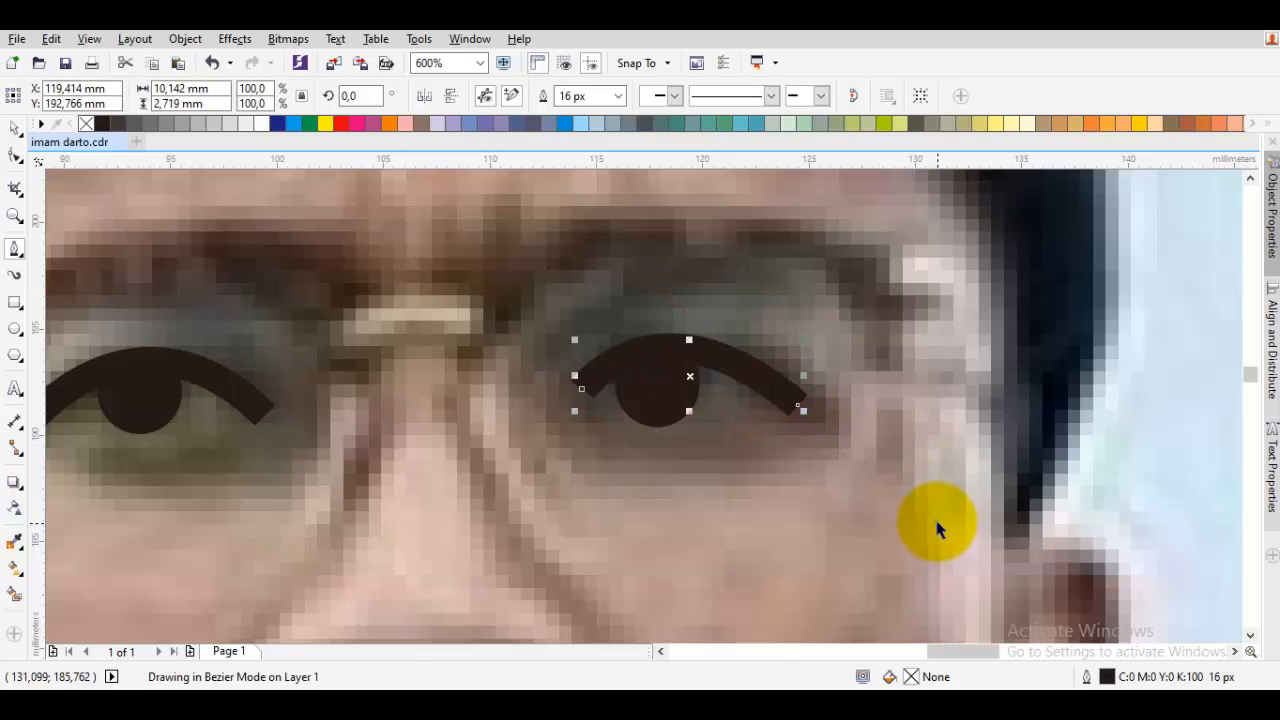
left_click(938, 528)
Draw a curved eyebrow line about 17 mm wide above the left eye with the Pen tool
scroll(912, 507, "down", 1)
left_click_drag(761, 566, 799, 446)
key("space")
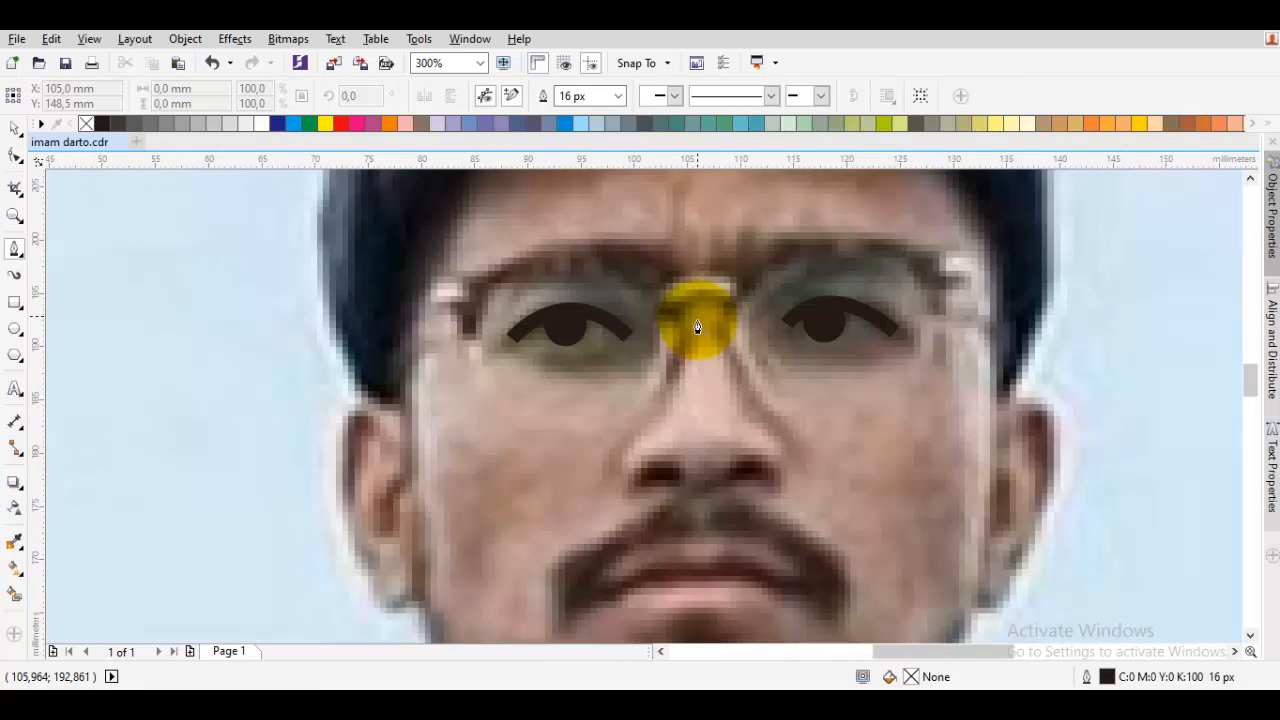
scroll(705, 345, "down", 2)
scroll(586, 340, "up", 2)
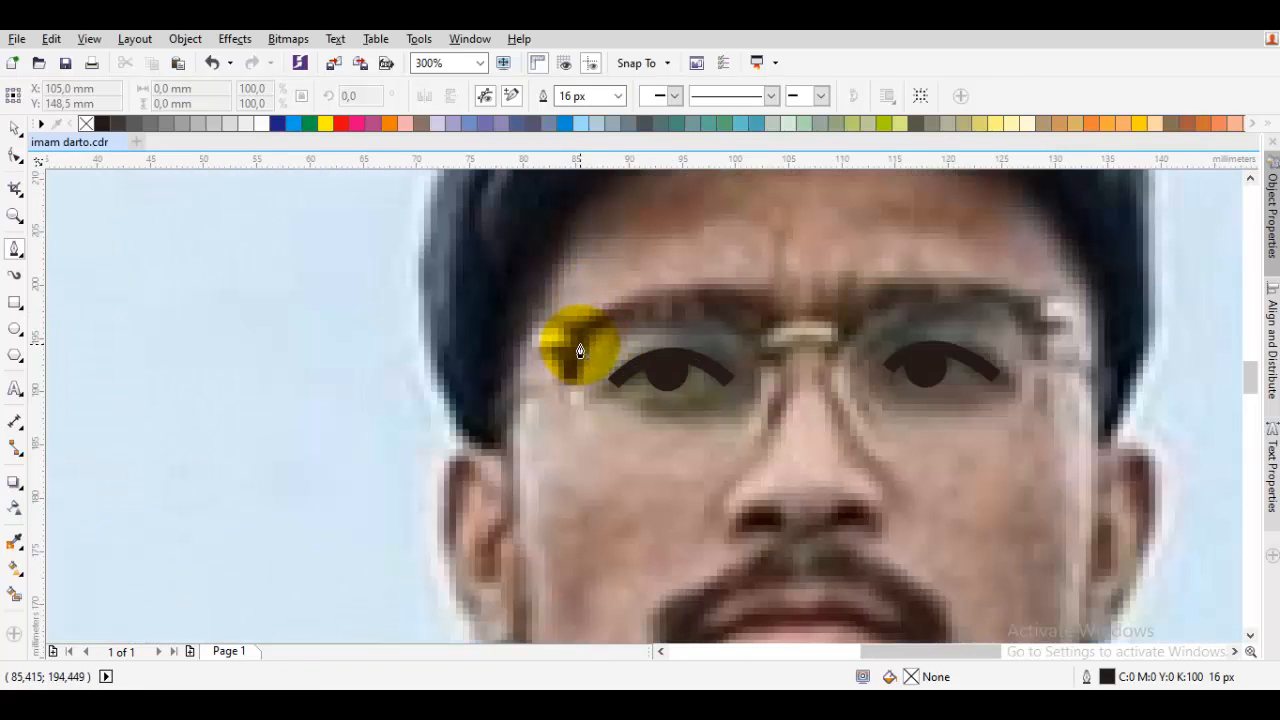
left_click(580, 347)
left_click_drag(757, 333, 840, 405)
key("space")
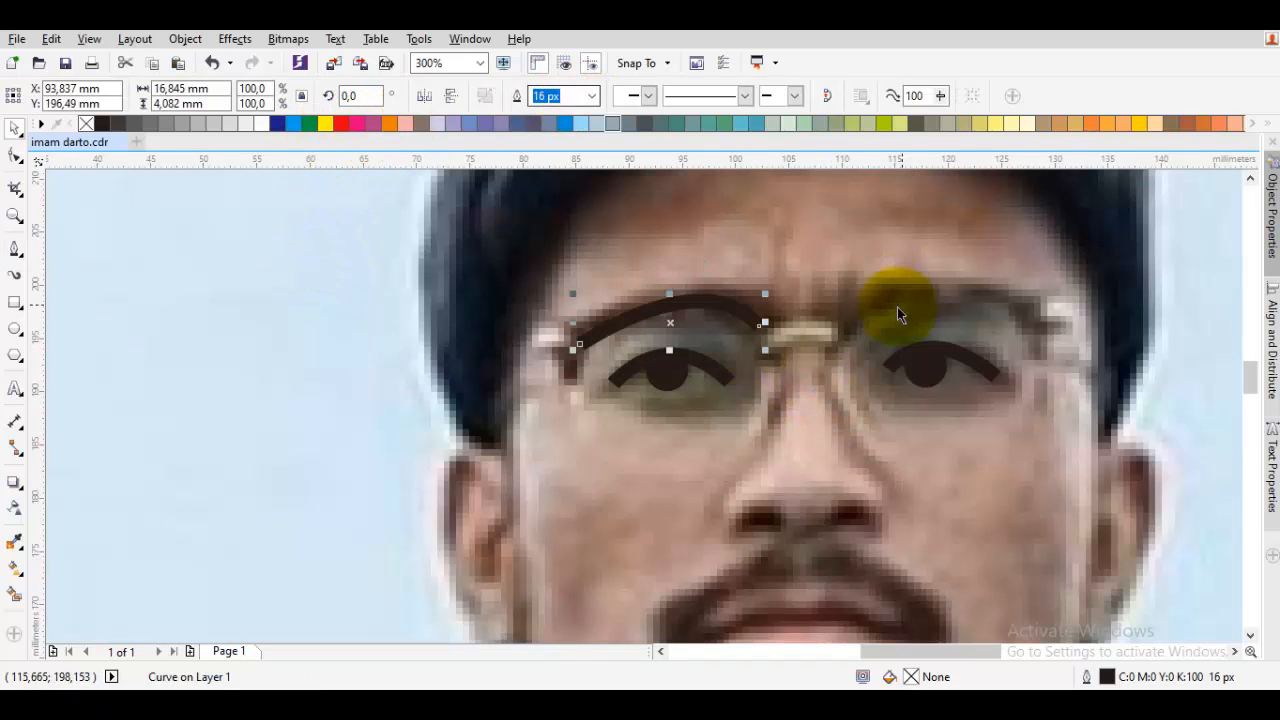
Draw a curved eyebrow line about 18 mm wide above the right eye with the Pen tool
left_click_drag(865, 321, 768, 315)
key("space")
left_click(760, 318)
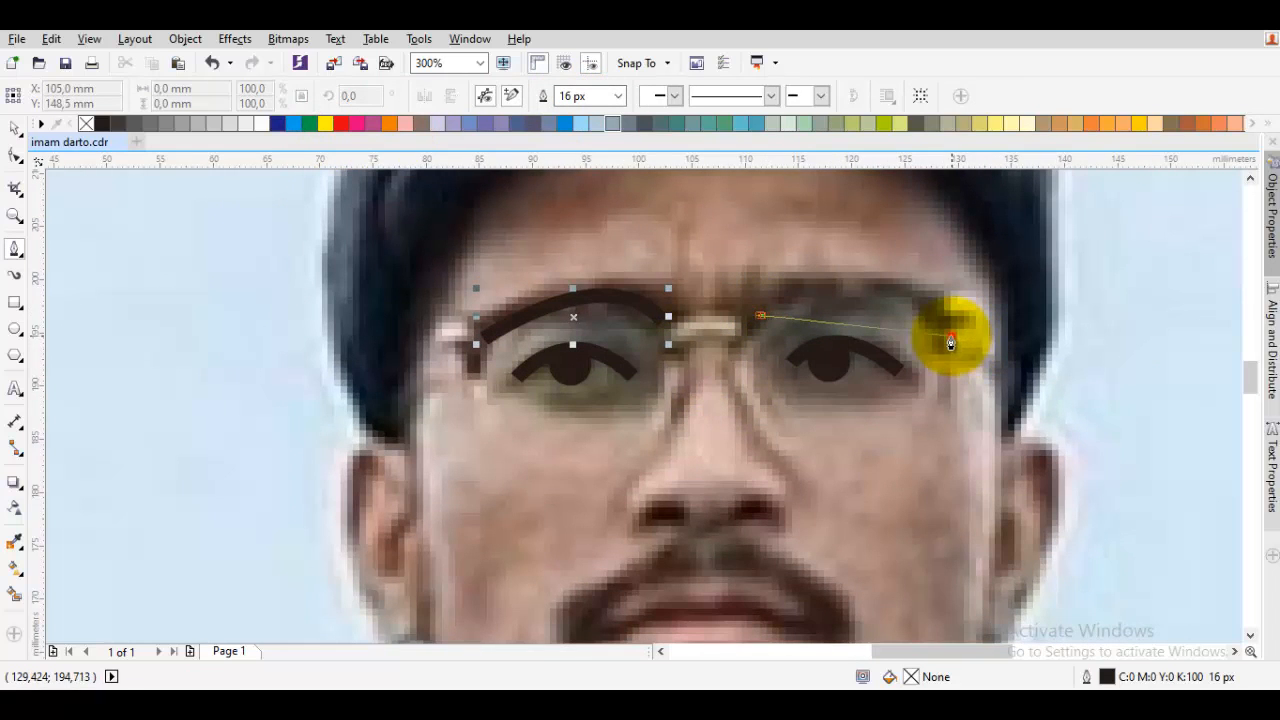
left_click_drag(950, 343, 1020, 423)
key("space")
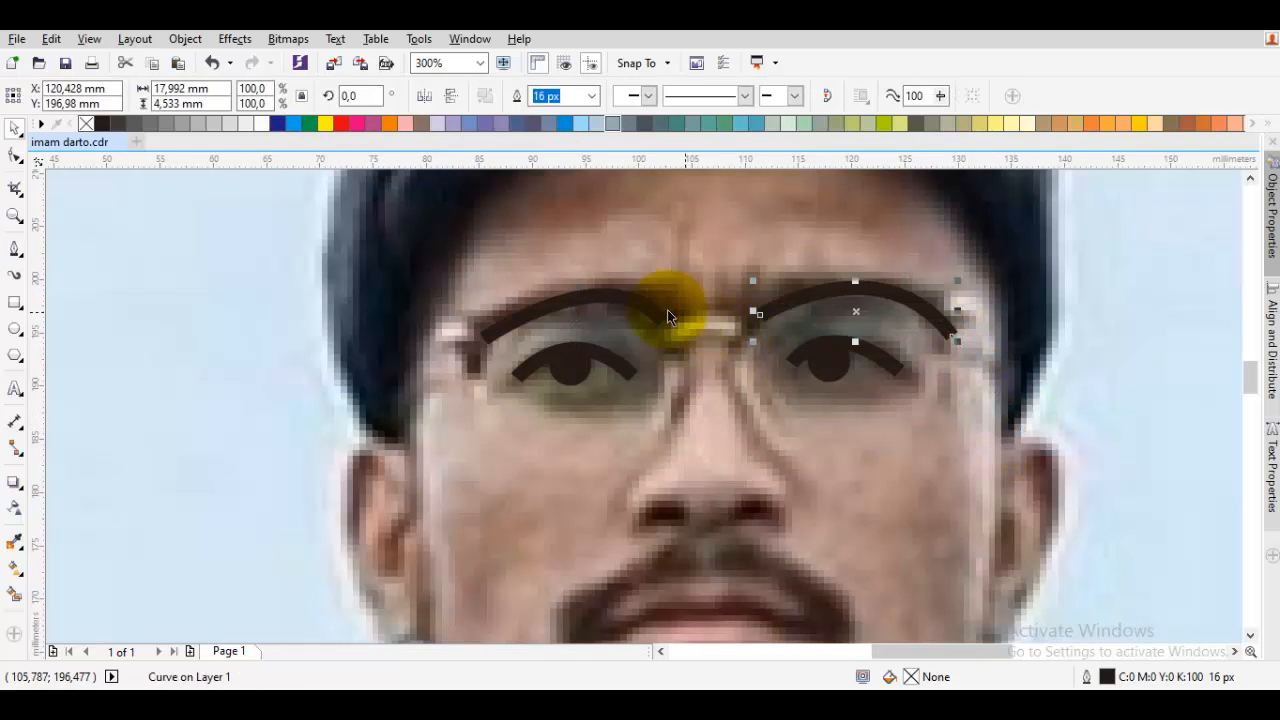
Set the outline width of both eyebrow curves to 25 px
left_click(667, 311, "shift")
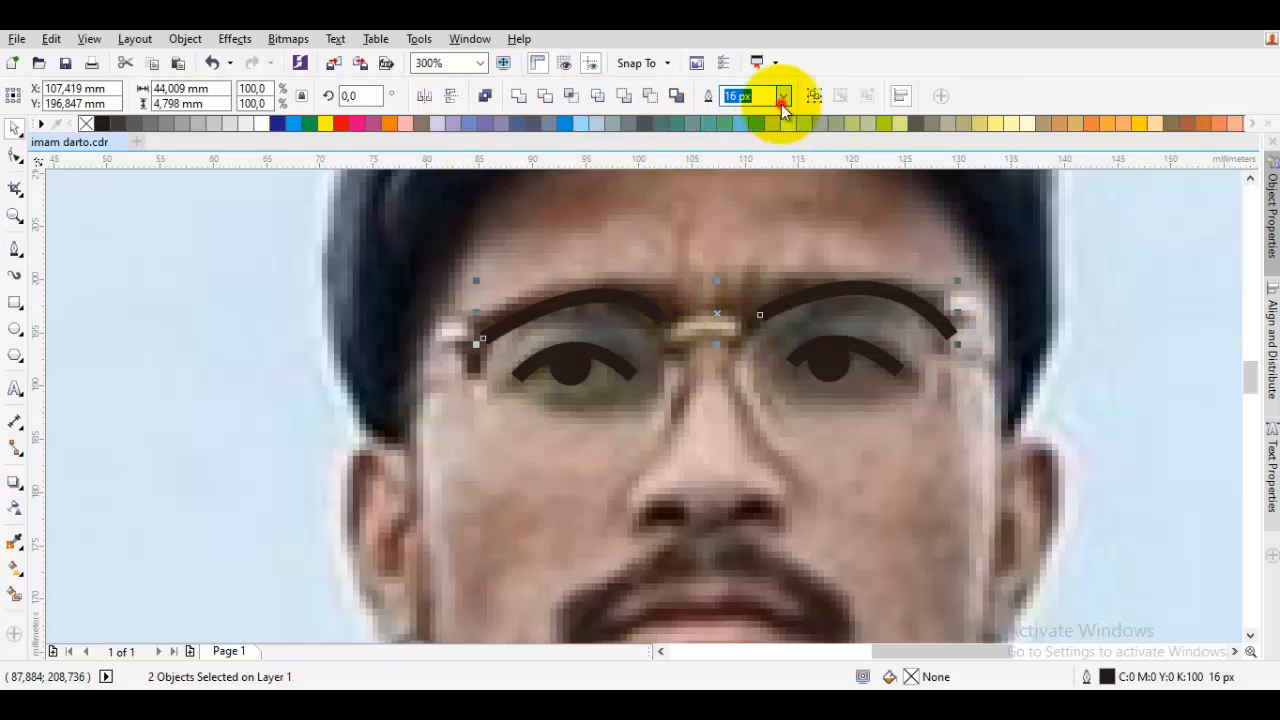
left_click(783, 96)
left_click(735, 268)
scroll(719, 297, "down", 1)
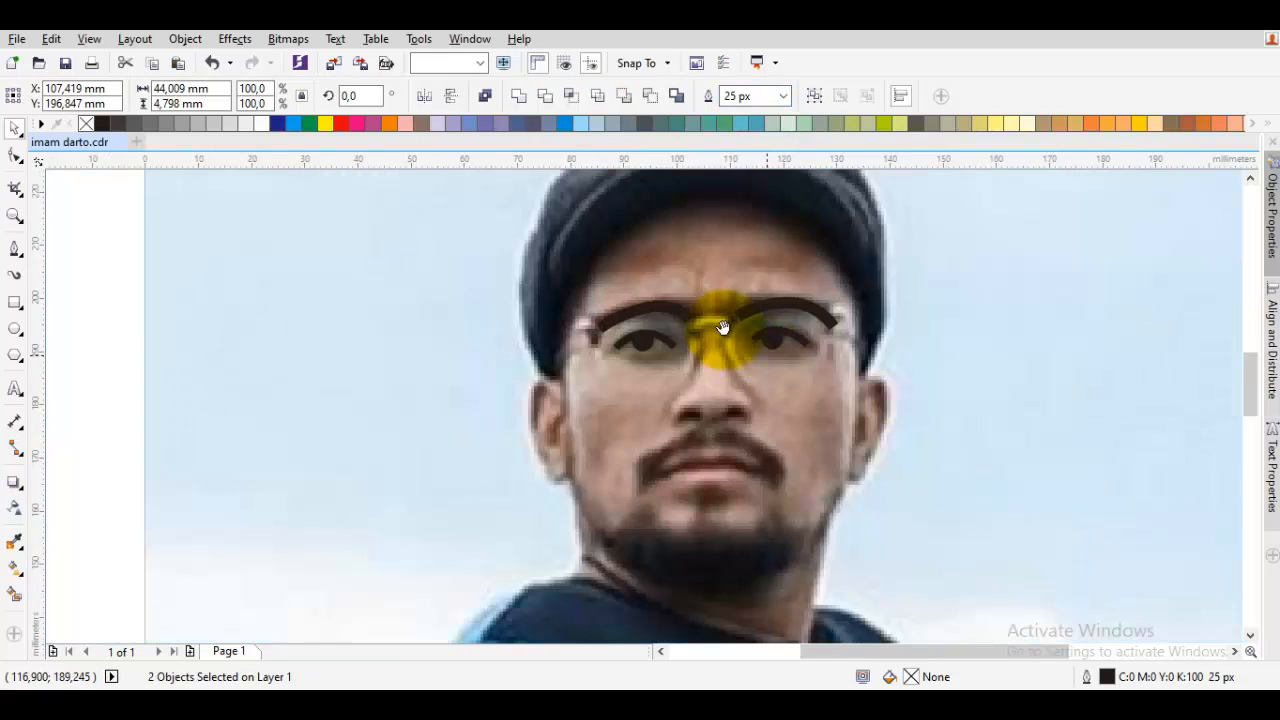
left_click_drag(723, 329, 683, 303)
key("Escape")
Draw a single curved nose line from between the eyes down to the underside of the nose
scroll(680, 367, "up", 1)
left_click_drag(675, 355, 700, 358)
key("space")
left_click(671, 243)
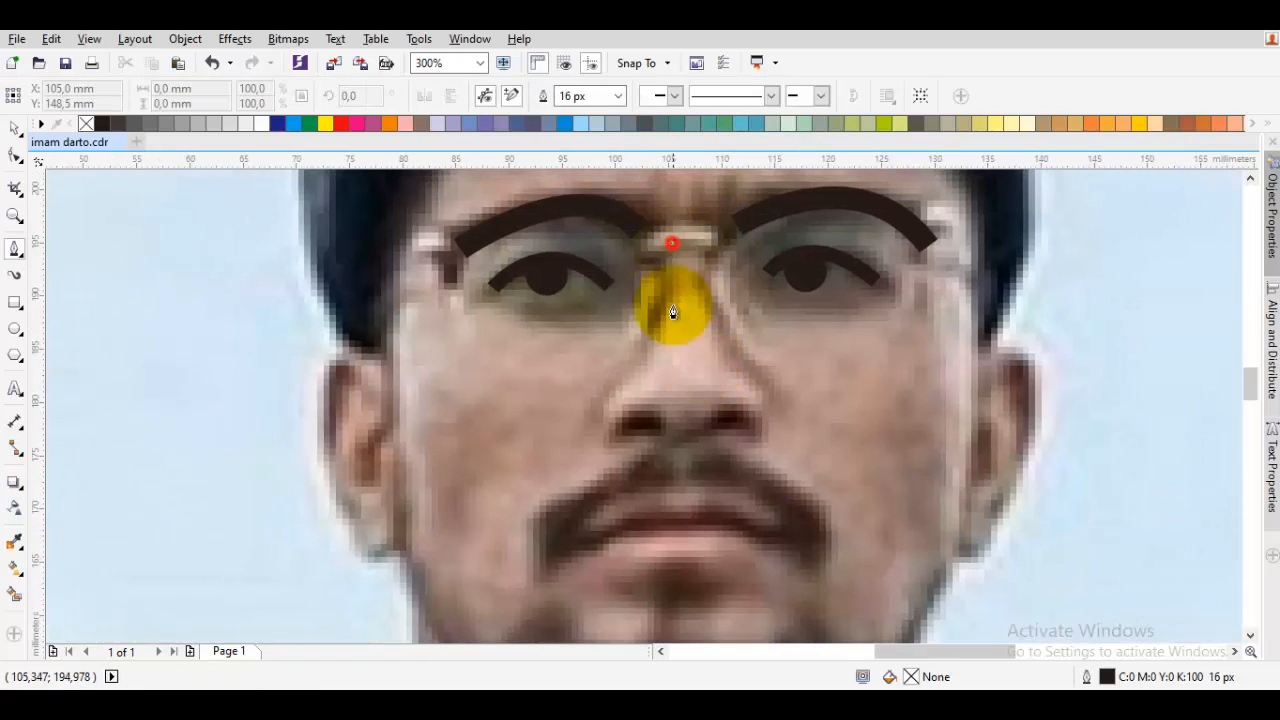
mouse_move(722, 424)
left_mouse_down()
mouse_move(828, 428)
mouse_move(895, 403)
mouse_move(885, 397)
left_mouse_up()
key("space")
key("Escape")
Trace the moustache's outer edge from its left tip over the top to its right tip, about 28 mm wide
left_click_drag(565, 515, 671, 340)
scroll(622, 438, "up", 1)
key("space")
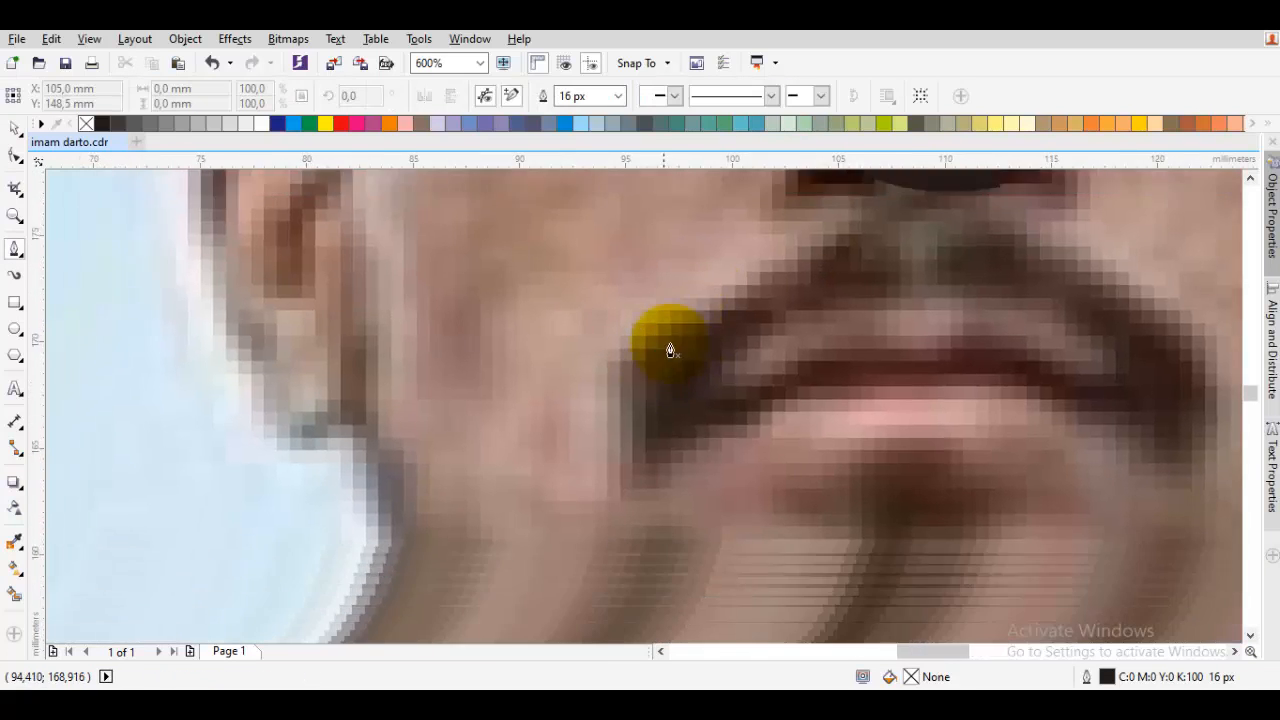
left_click_drag(638, 475, 603, 423)
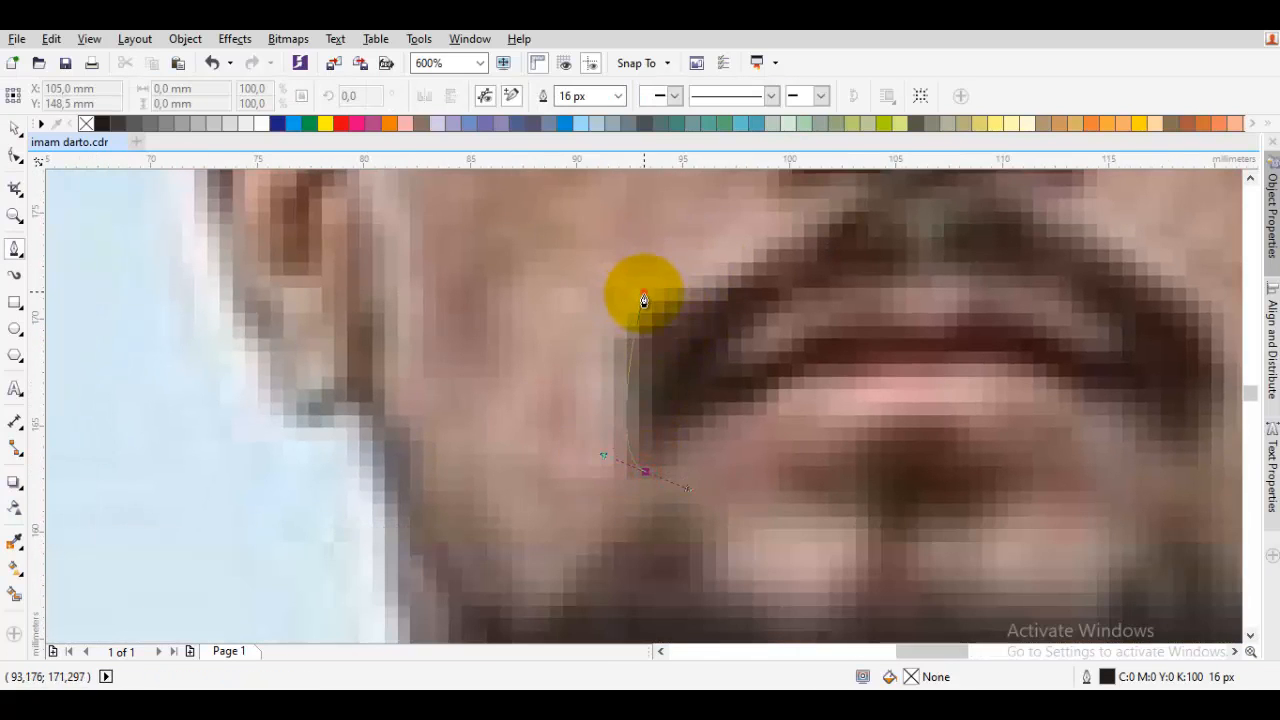
left_click_drag(641, 289, 659, 316)
left_click(671, 312)
left_click_drag(825, 226, 646, 304)
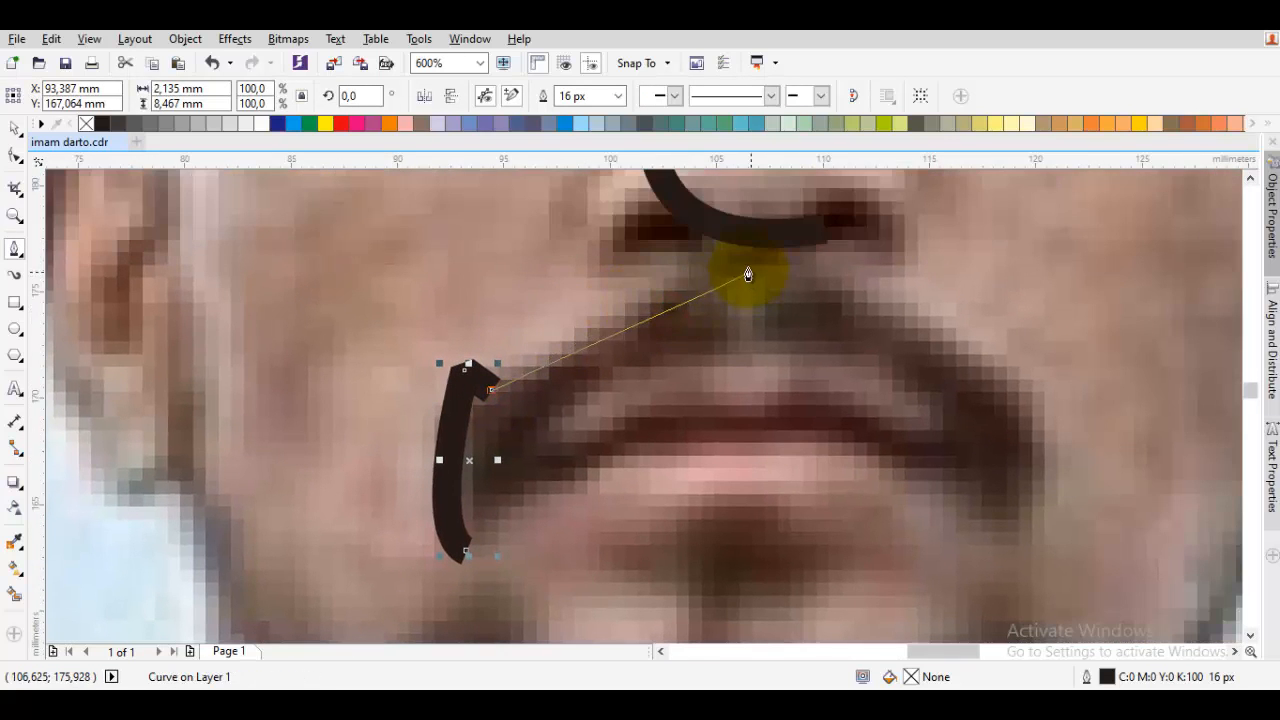
left_click_drag(760, 262, 903, 265)
mouse_move(1016, 362)
left_mouse_down()
mouse_move(1040, 503)
mouse_move(1021, 528)
left_mouse_up()
left_click(1004, 522)
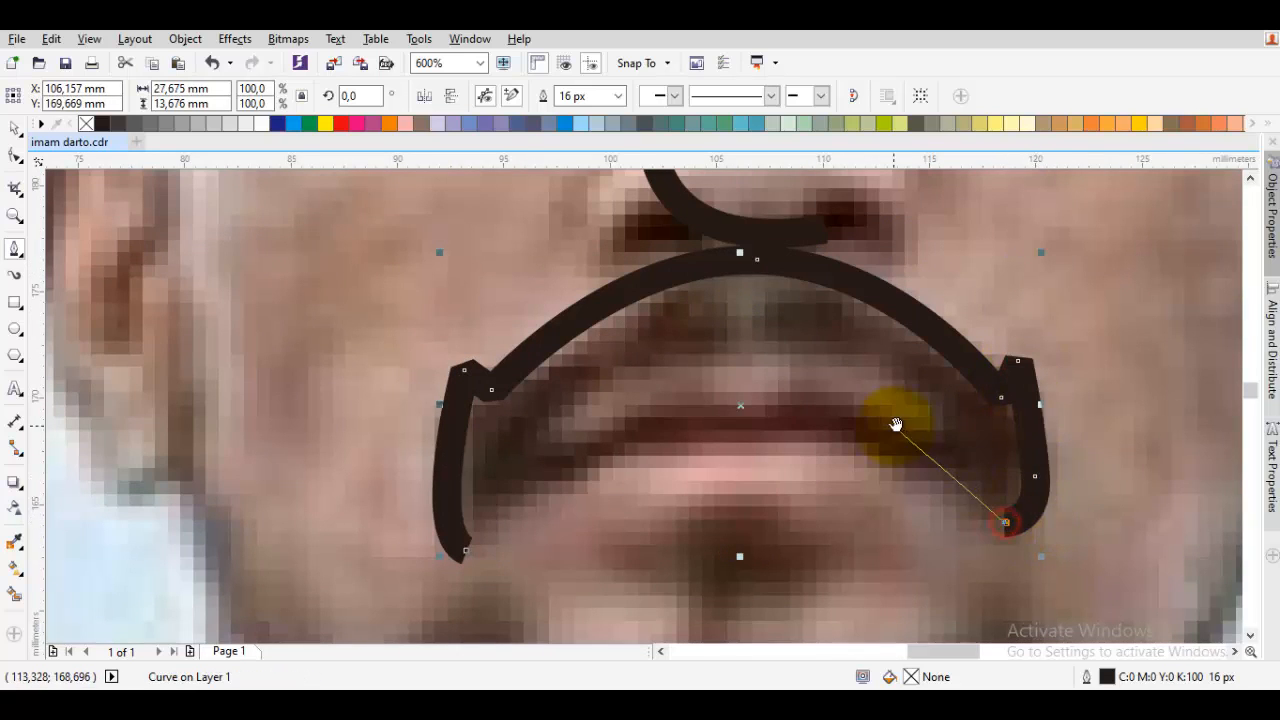
Close the moustache shape with a curved lower edge running from the right tip back to the left tip
scroll(800, 350, "left", 1)
left_click_drag(796, 346, 645, 337)
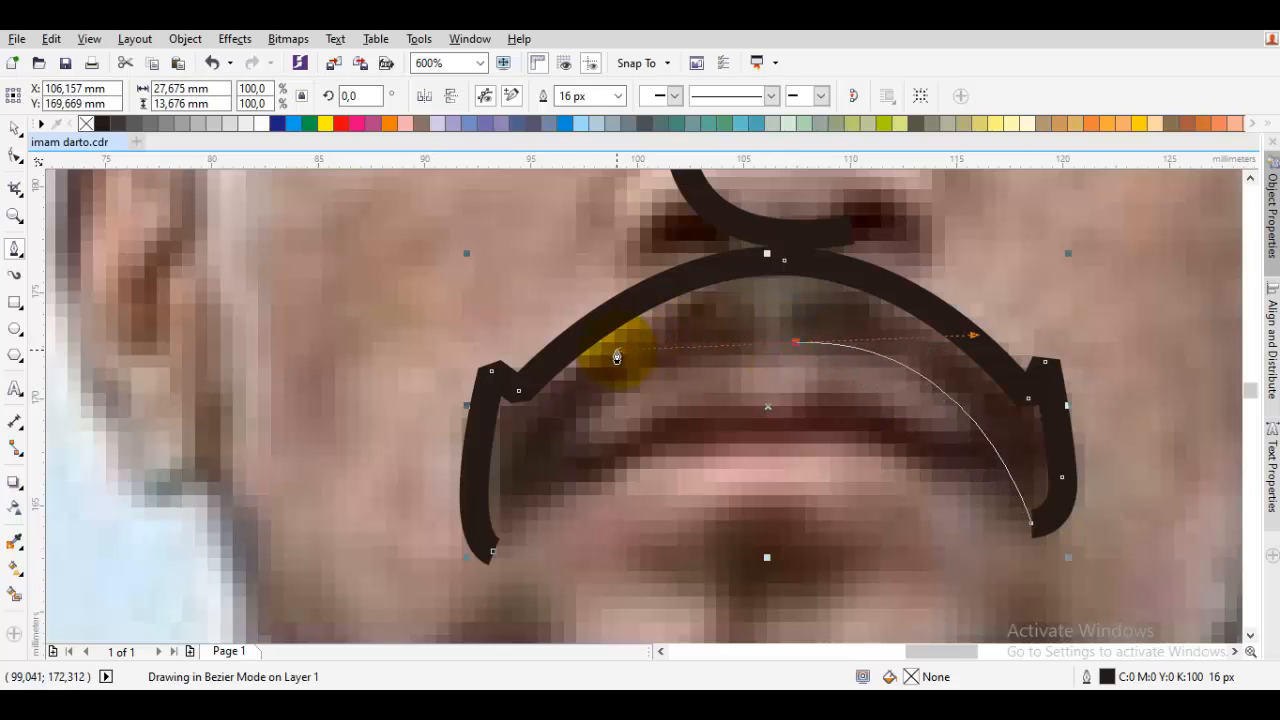
left_click(493, 552)
key("space")
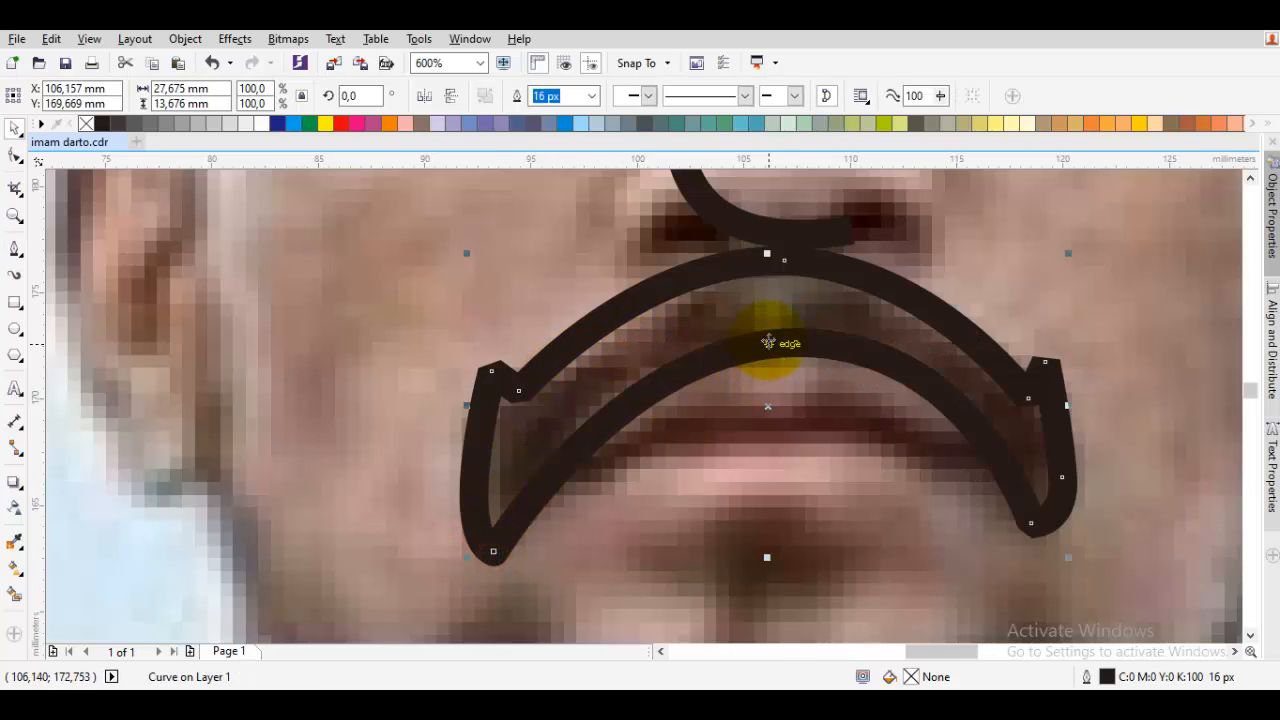
Raise the middle node of the moustache's lower edge slightly and lengthen its curve handle to widen the arch
double_click(768, 341)
left_click_drag(800, 350, 786, 343)
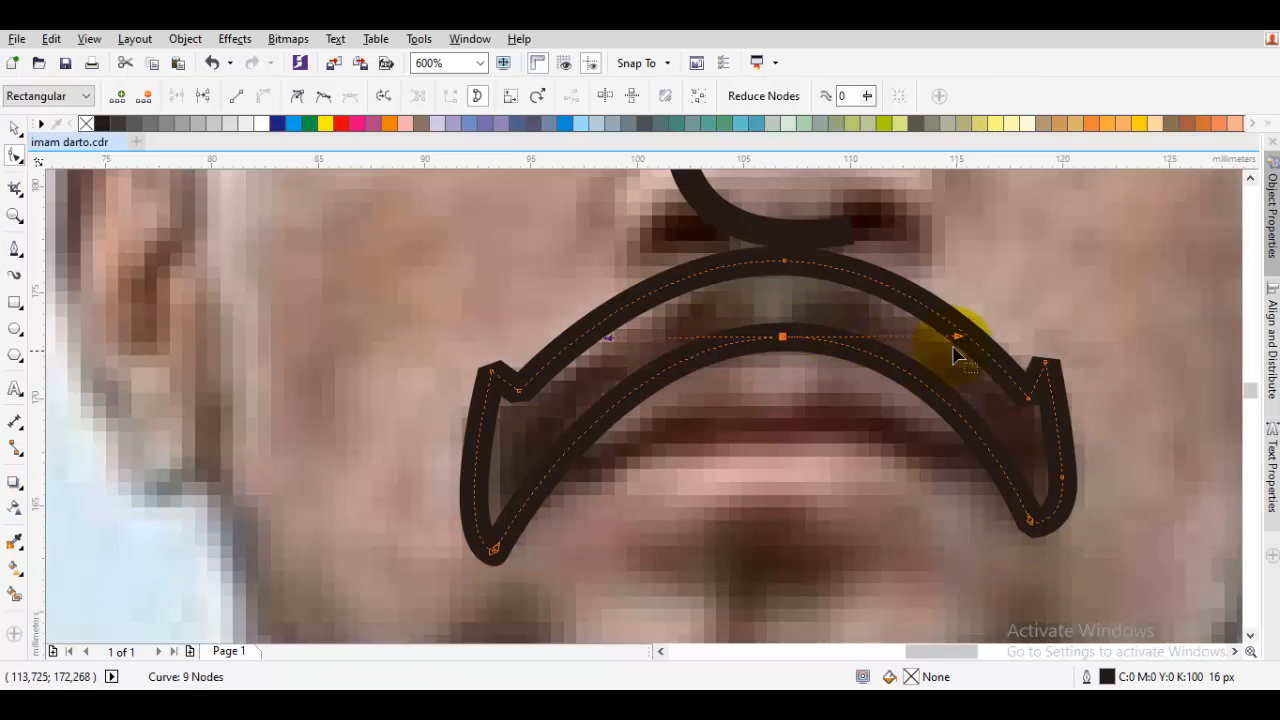
left_click_drag(958, 345, 986, 343)
key("space")
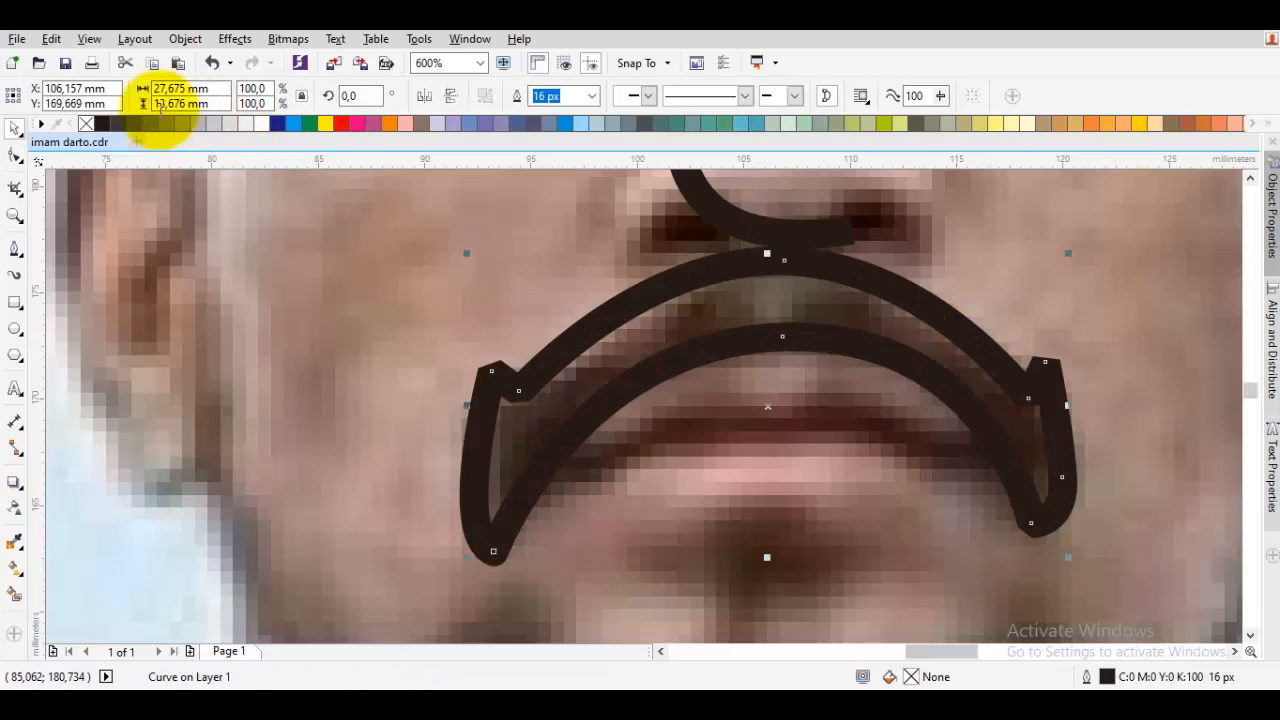
Fill the moustache shape with 90% black and remove its outline
left_click(100, 123)
right_click(86, 123)
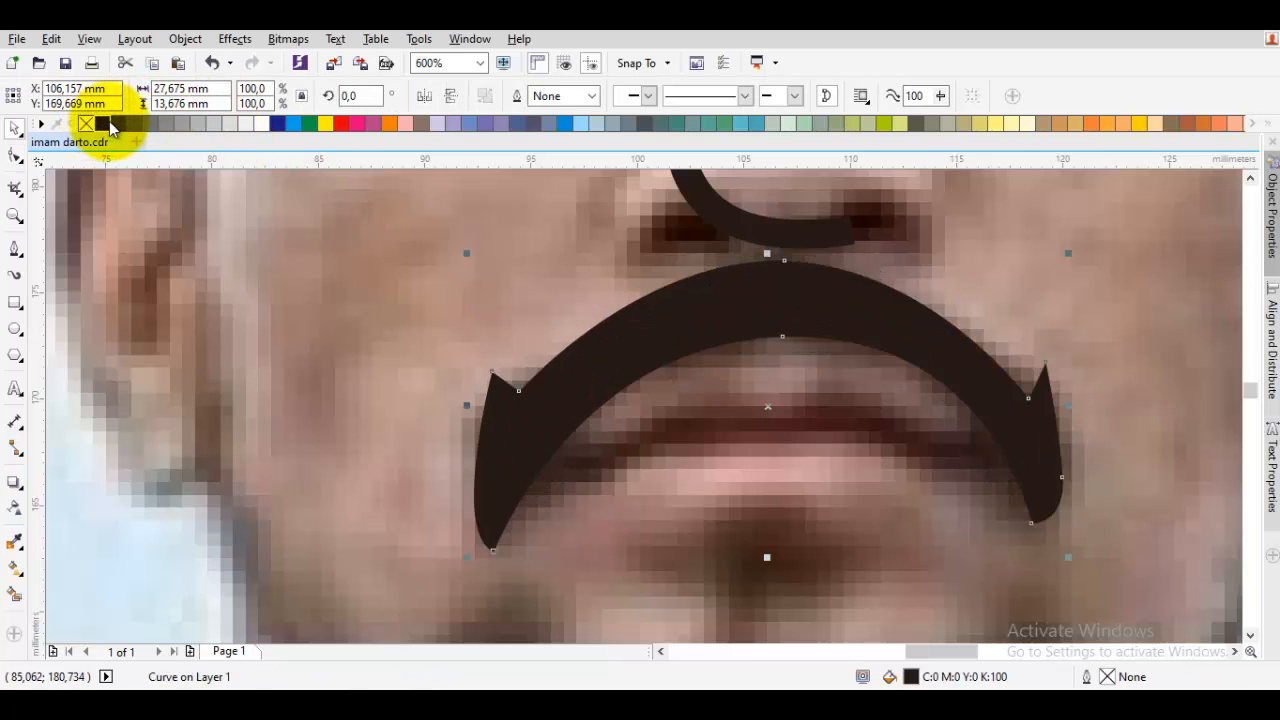
left_click(115, 121)
Move the top middle node of the moustache slightly upward toward the nose
key("space")
scroll(803, 305, "up", 2)
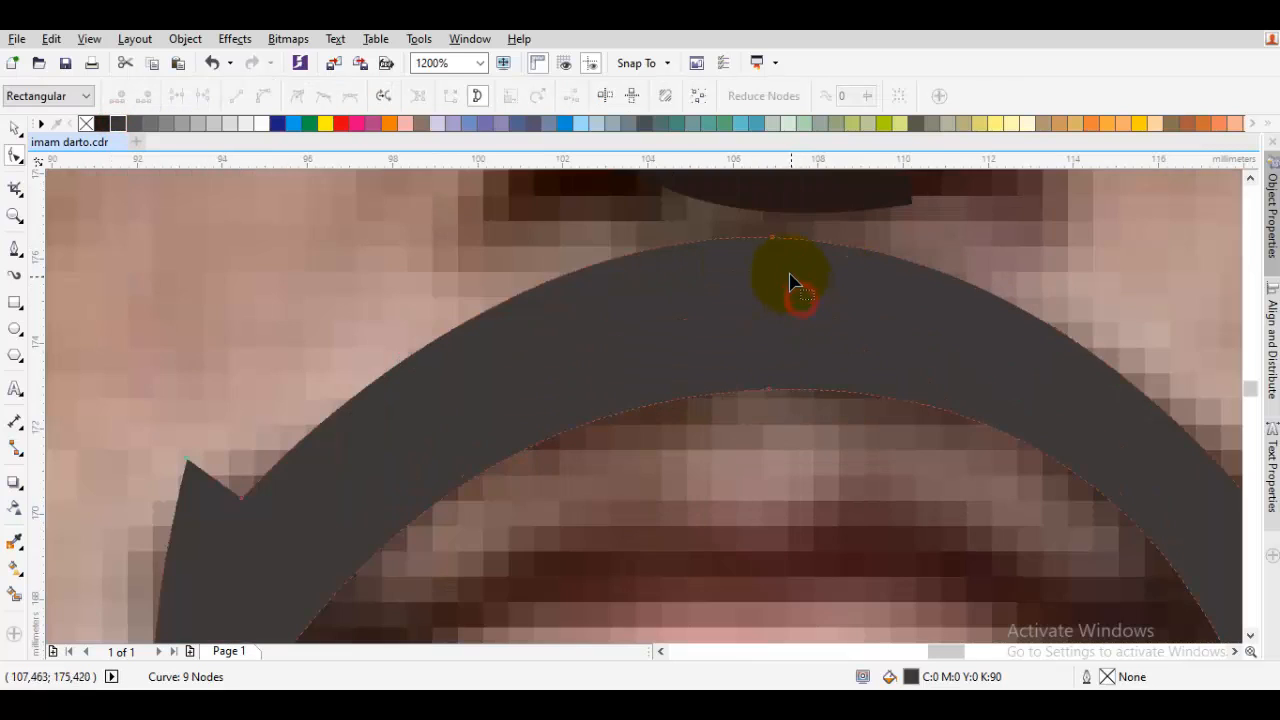
left_click_drag(774, 232, 776, 221)
key("space")
scroll(773, 232, "down", 2)
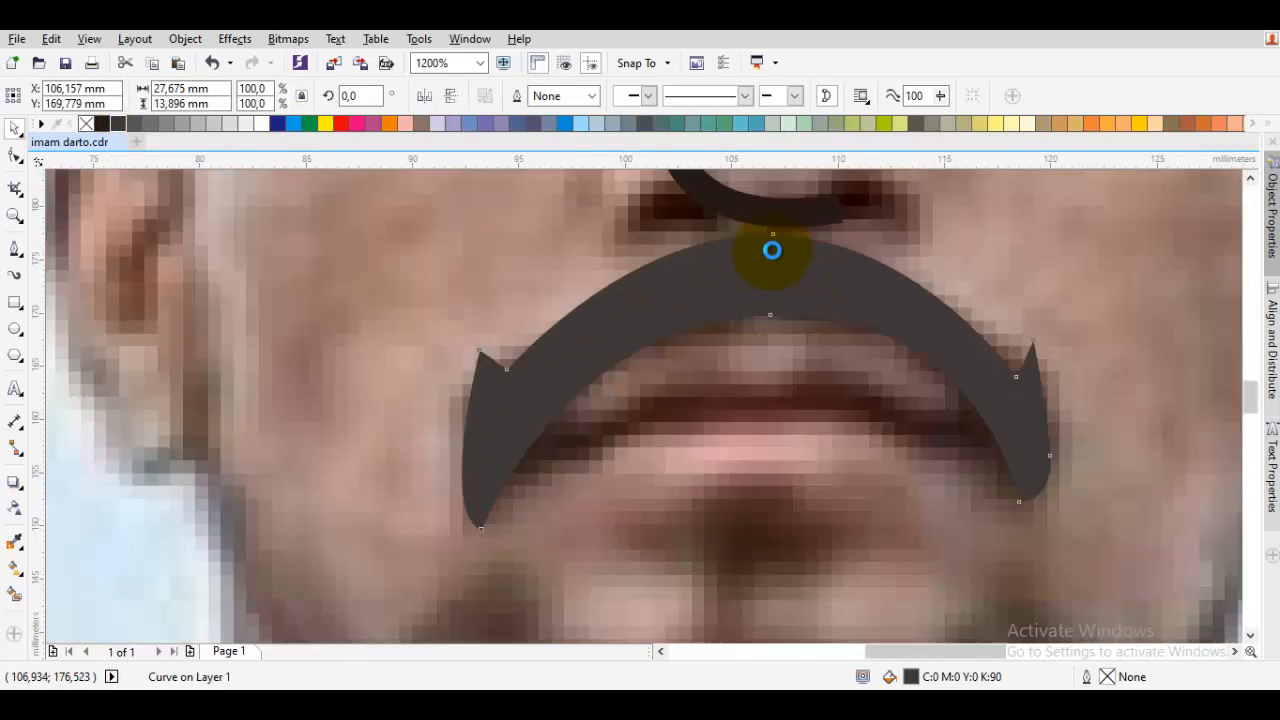
key("Escape")
Convert all of the moustache's segments to curves and change its nodes to cusp nodes
scroll(842, 417, "up", 2)
left_click(843, 420)
key("space")
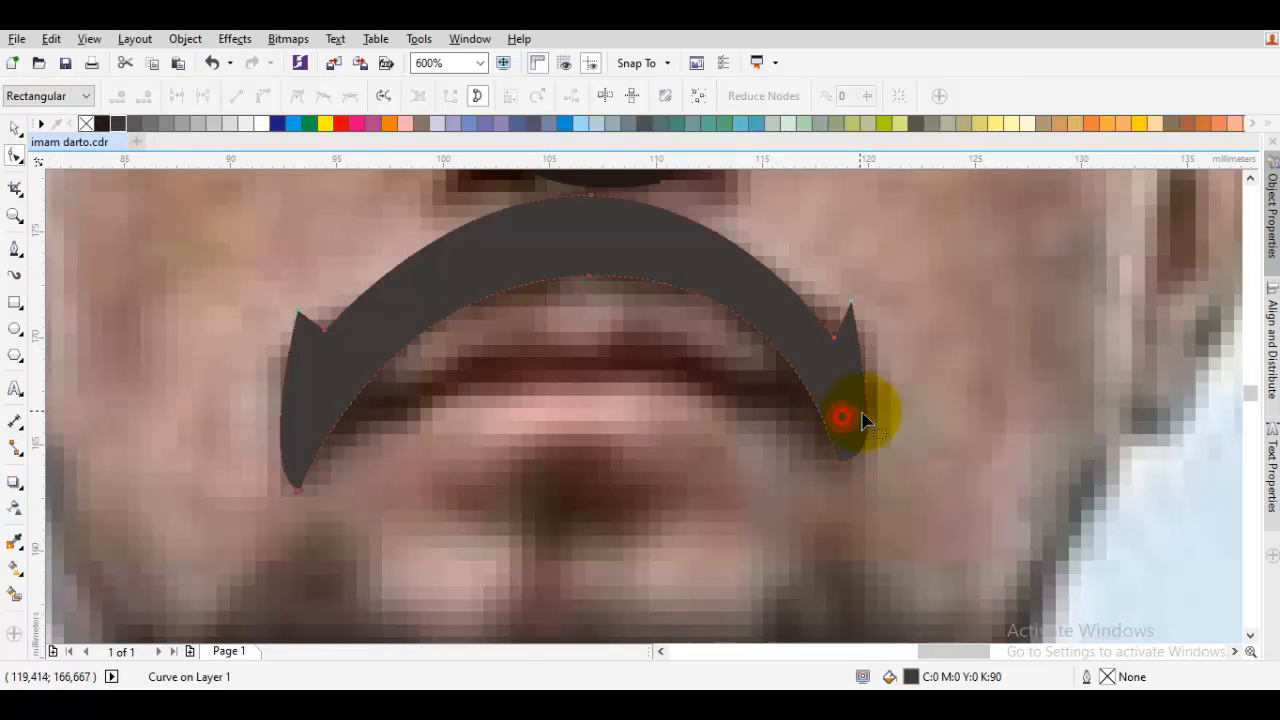
right_click(925, 300)
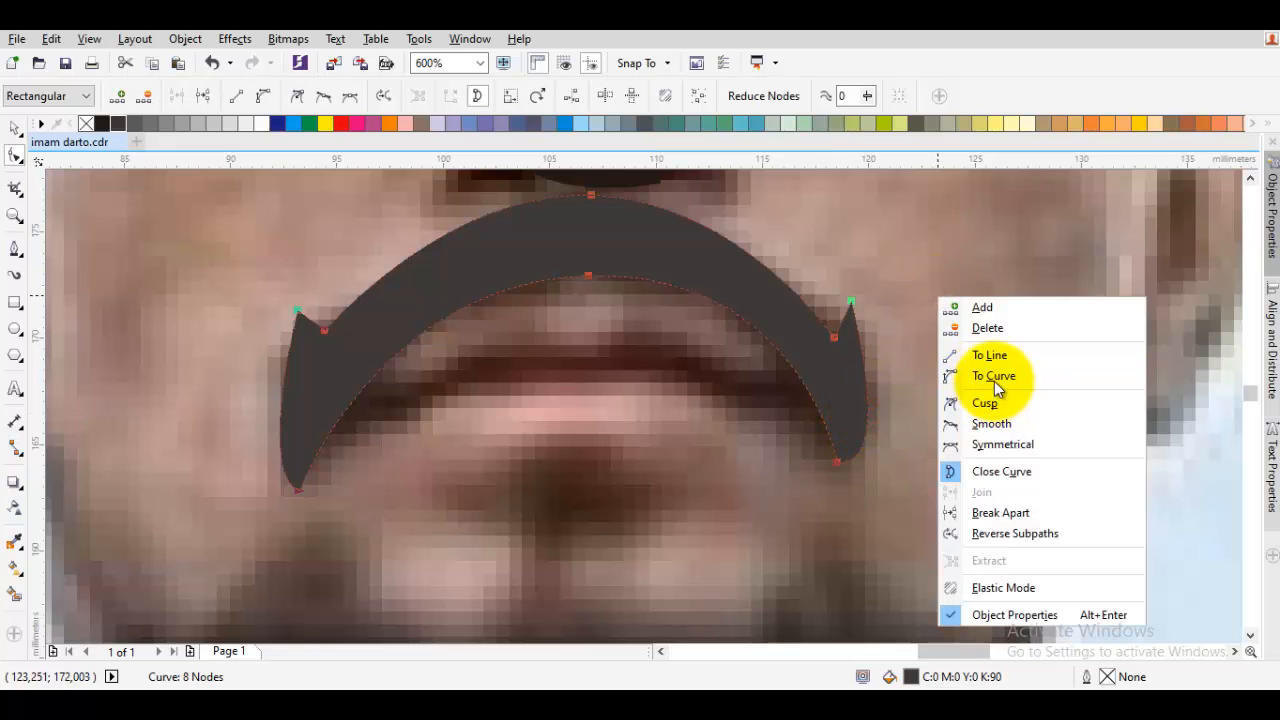
left_click(993, 378)
right_click(934, 293)
left_click(966, 391)
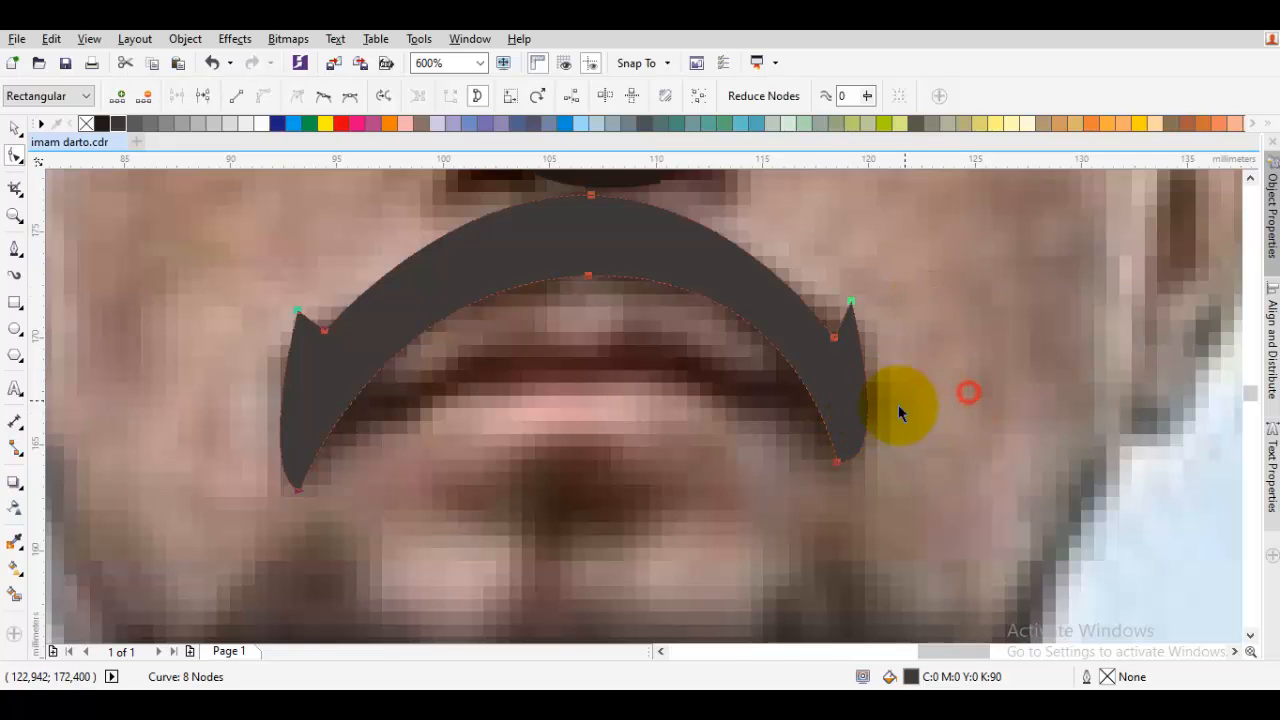
Adjust the curve handles at the moustache's two lower tips so its outer edges bulge further outward
left_click(838, 462)
left_click_drag(889, 463, 903, 420)
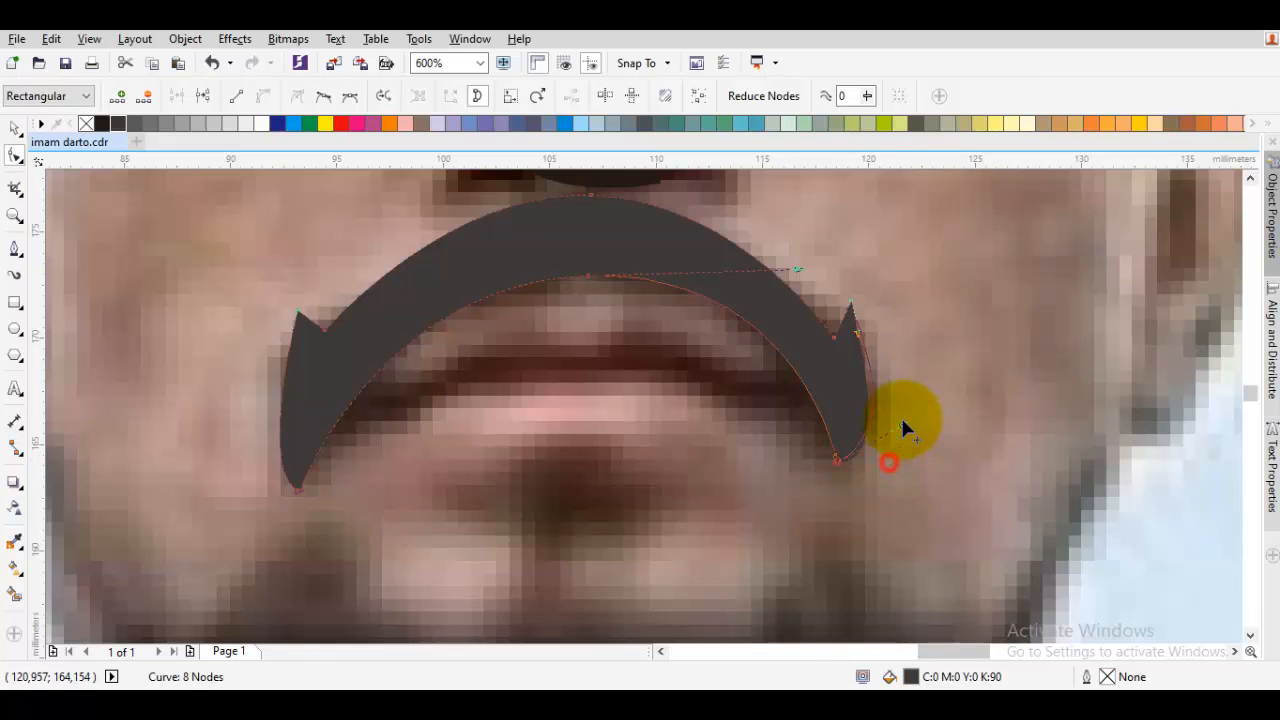
left_click(296, 490)
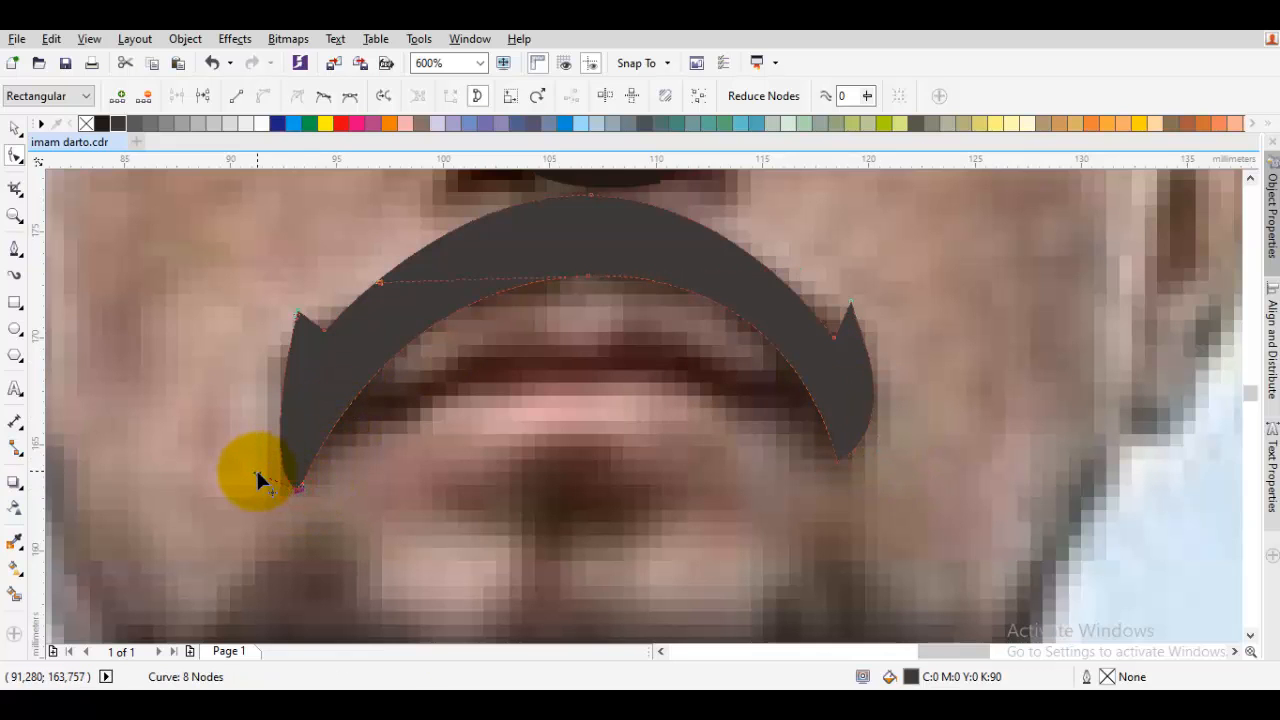
left_click_drag(241, 410, 243, 404)
key("space")
key("Escape")
Draw a 16 px curved mouth line between the lips with the Pen tool, arching from one corner to the other
scroll(350, 402, "down", 2)
key("space")
scroll(386, 400, "up", 2)
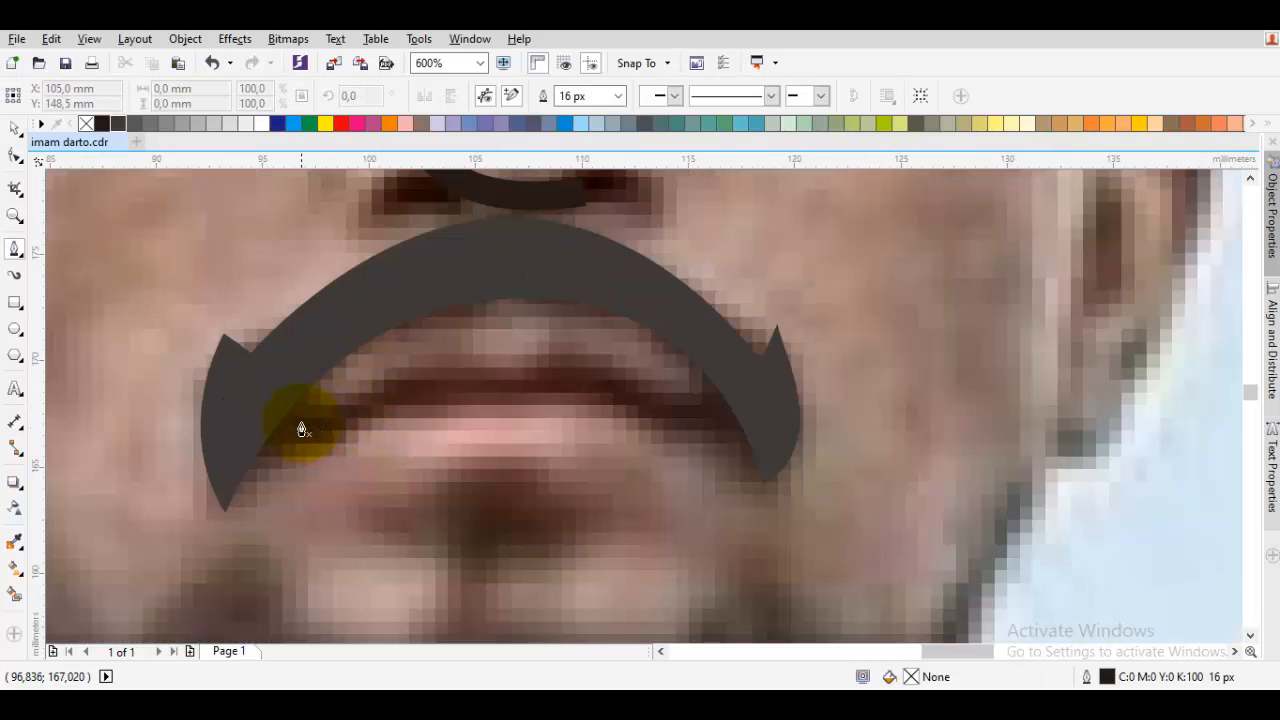
left_click_drag(326, 457, 336, 452)
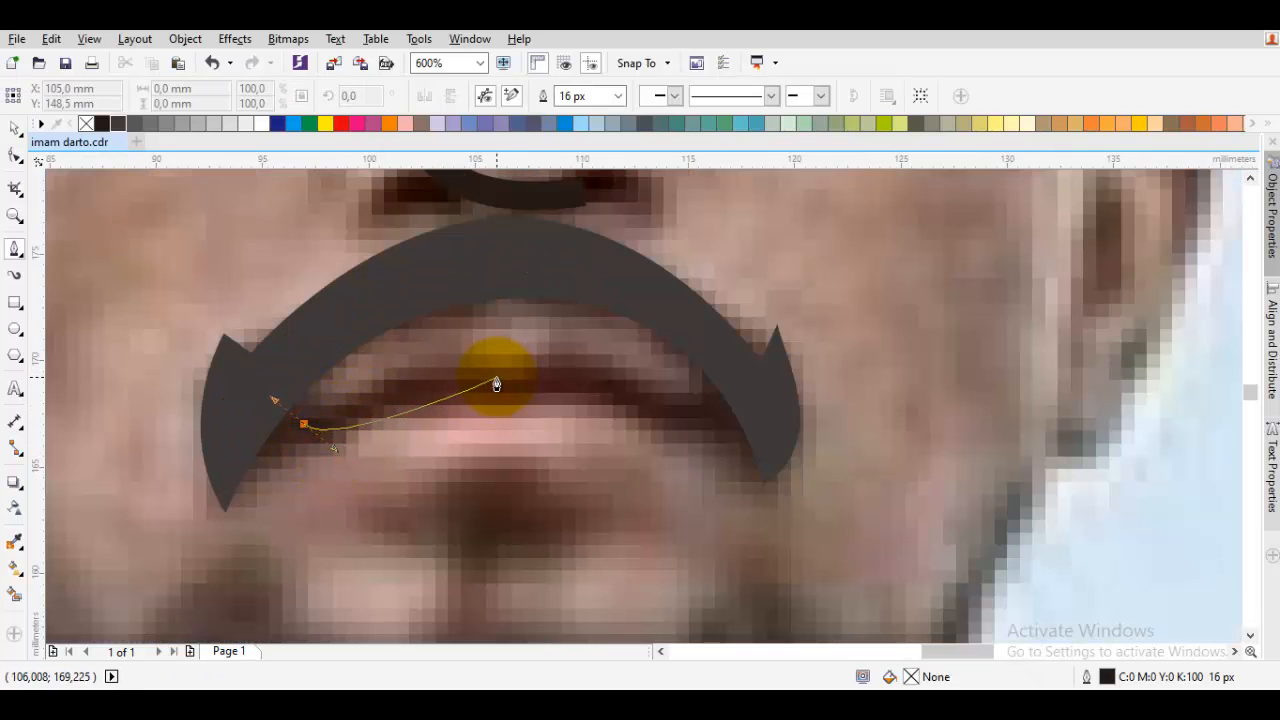
left_click_drag(496, 384, 644, 388)
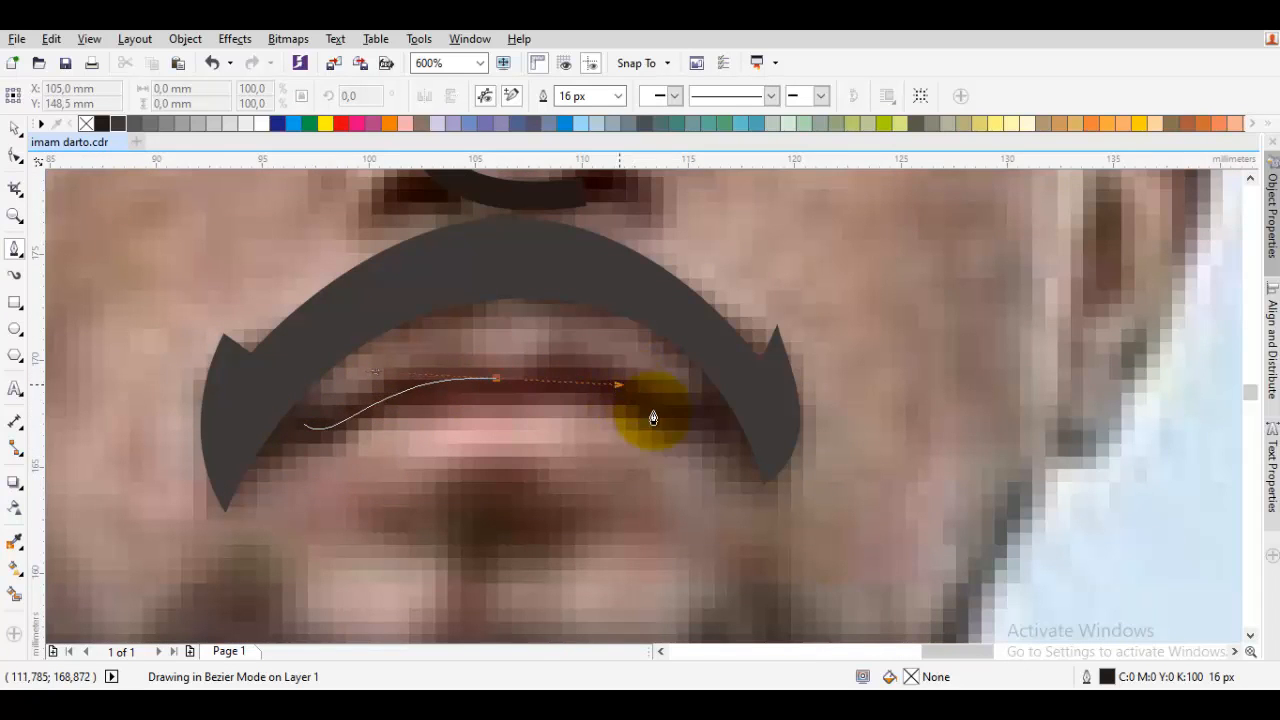
left_click_drag(710, 423, 739, 389)
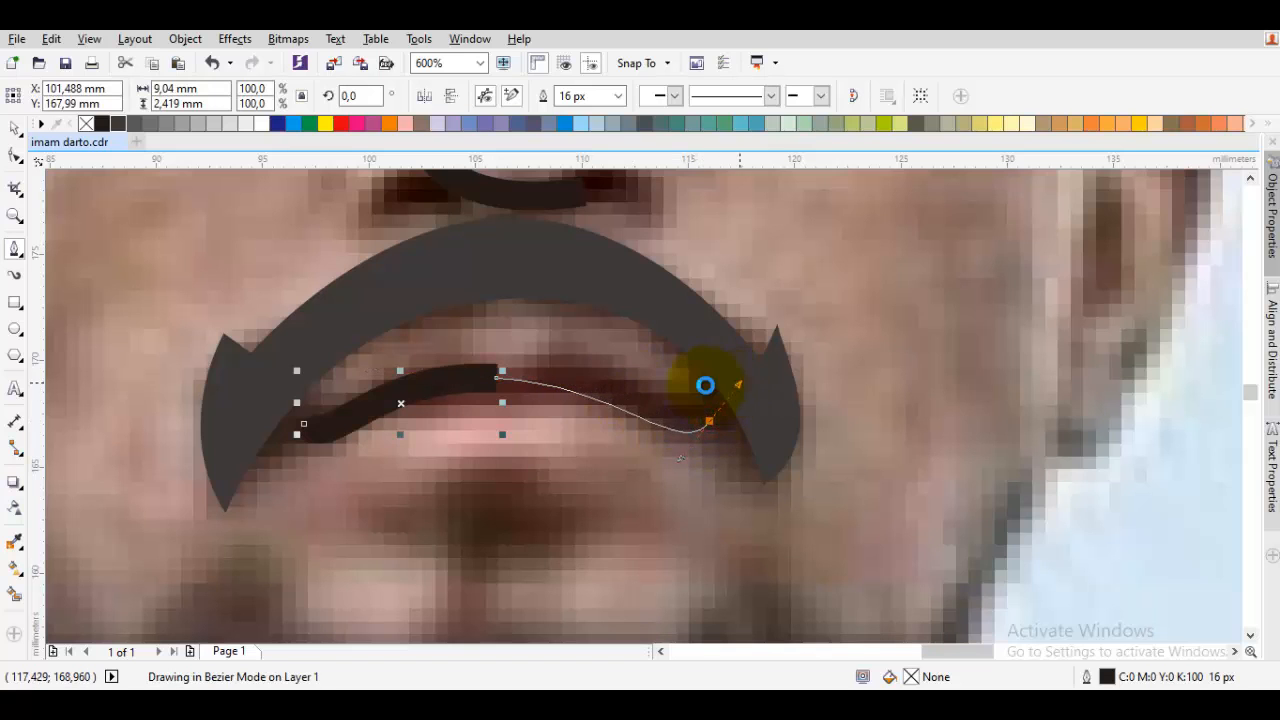
Adjust the curve handle at the mouth line's middle node to smooth its arch
key("F10")
left_click(496, 378)
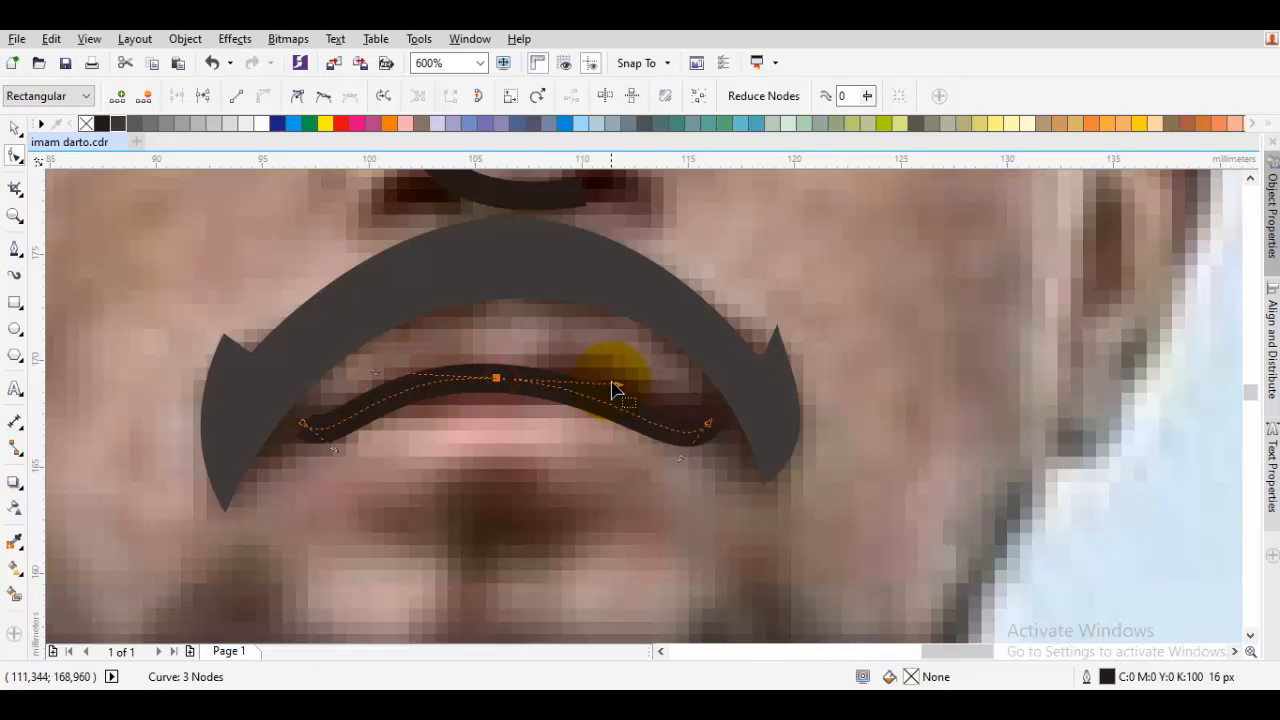
mouse_move(620, 390)
left_mouse_down()
mouse_move(614, 378)
mouse_move(1049, 407)
left_mouse_up()
key("space")
scroll(620, 390, "down", 6)
left_click(486, 393)
left_click(686, 500)
scroll(623, 383, "up", 4)
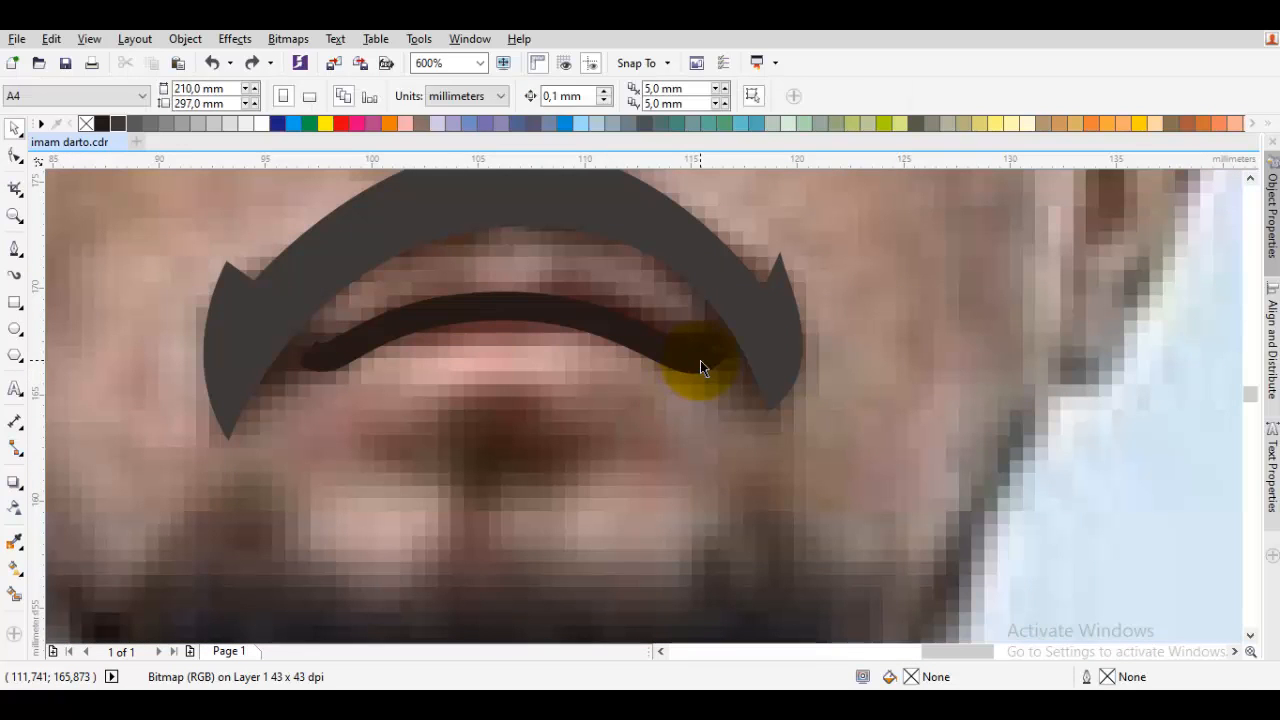
Reshape both ends of the mouth line by adjusting the end nodes and their curve handles
key("F10")
left_click(700, 358)
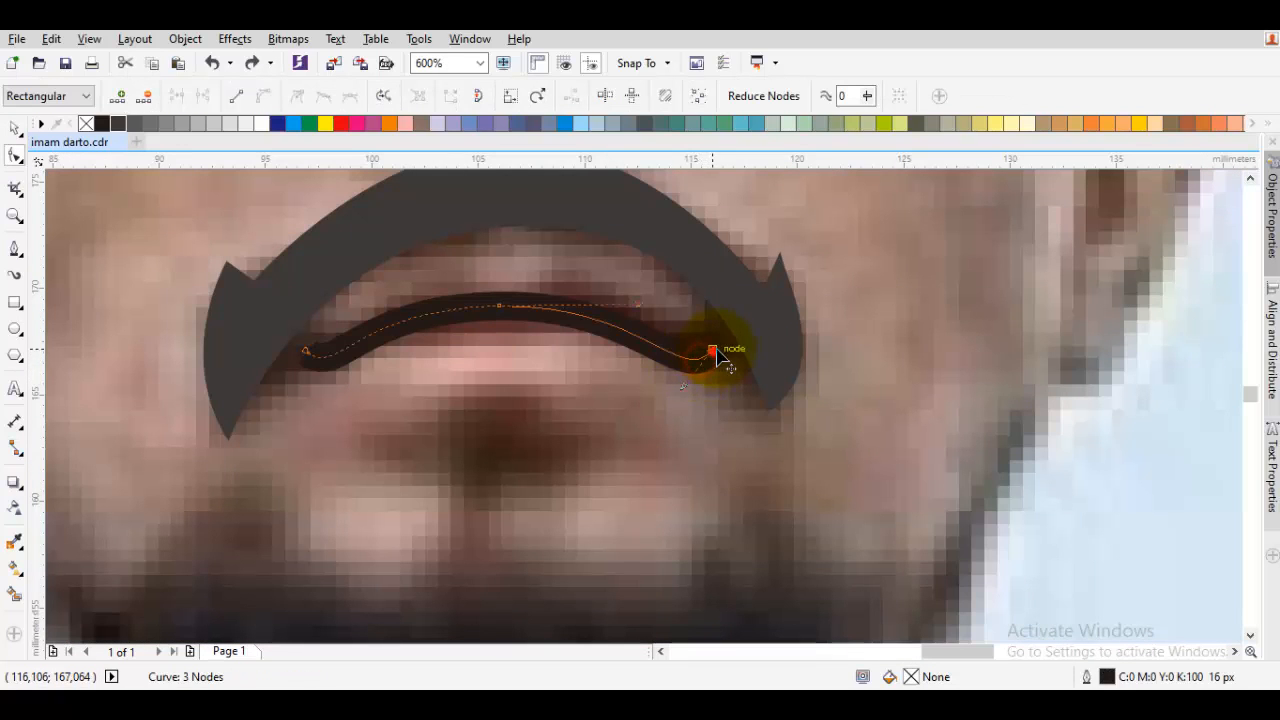
left_click_drag(708, 364, 682, 379)
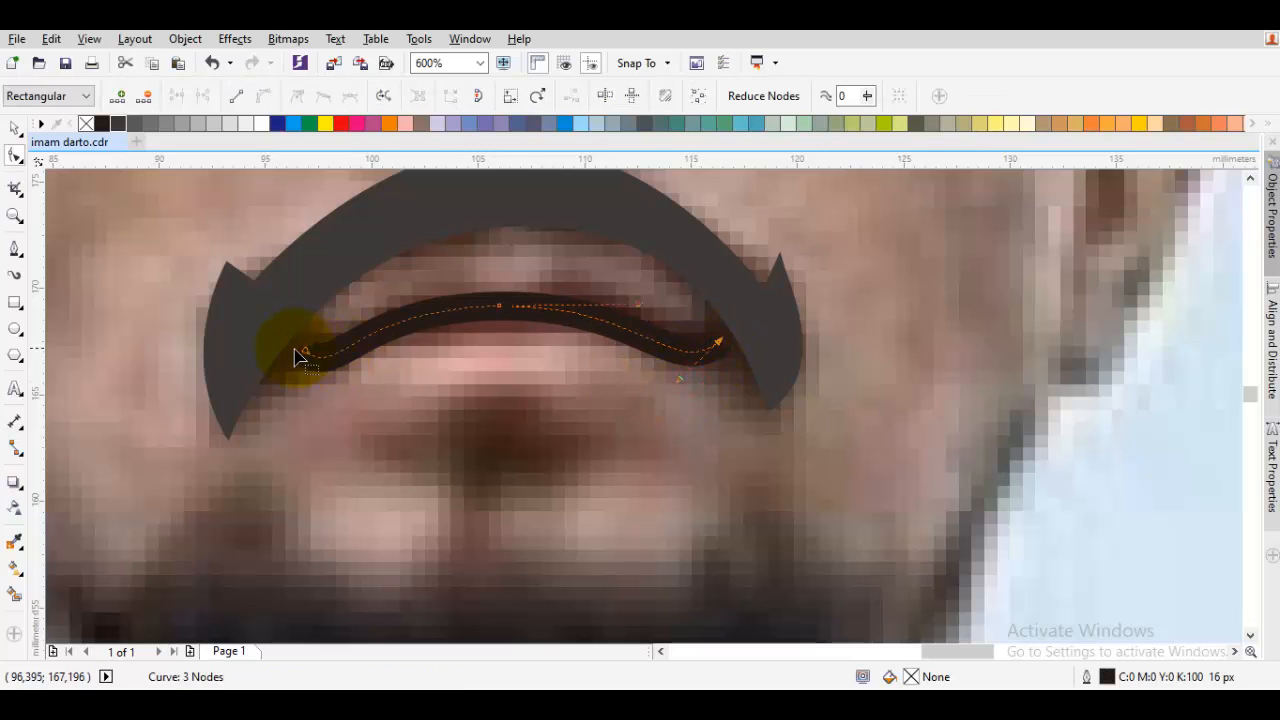
left_click_drag(303, 358, 351, 377)
scroll(408, 377, "down", 4)
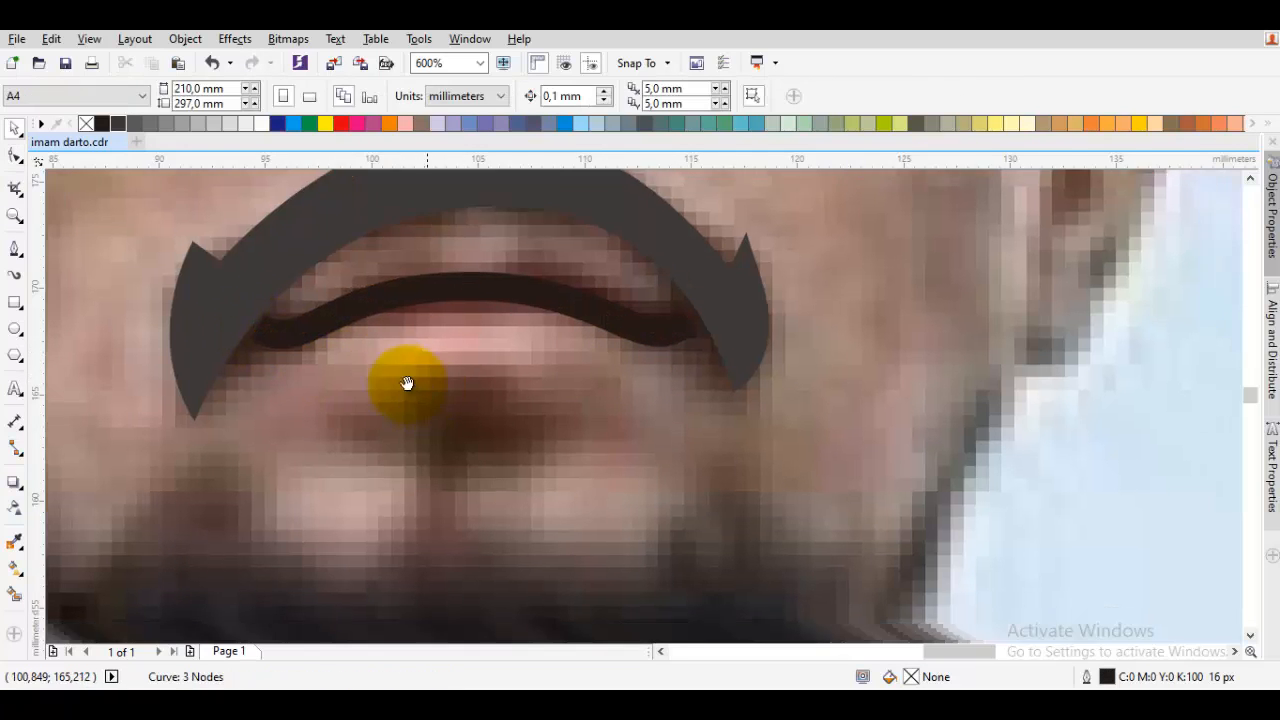
Draw a short downward-curving line about 10 mm wide under the lower lip with the Pen tool
scroll(452, 388, "up", 4)
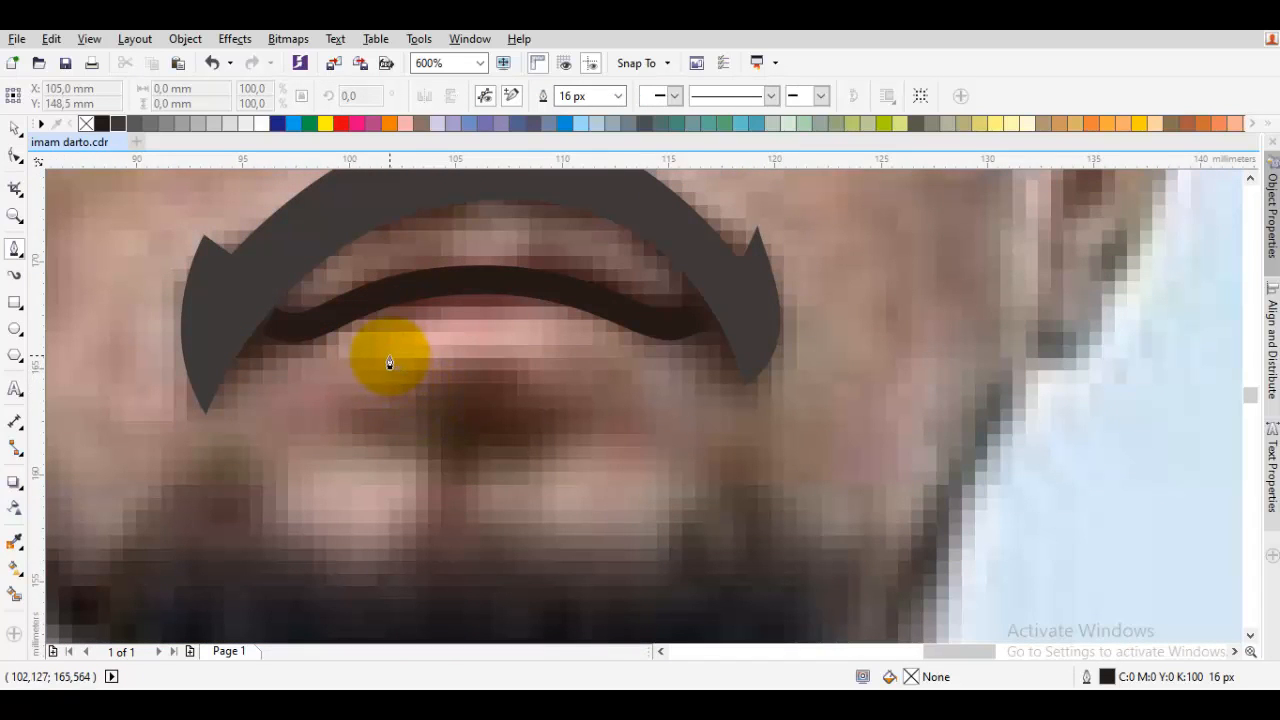
left_click_drag(389, 362, 489, 414)
left_click(603, 363)
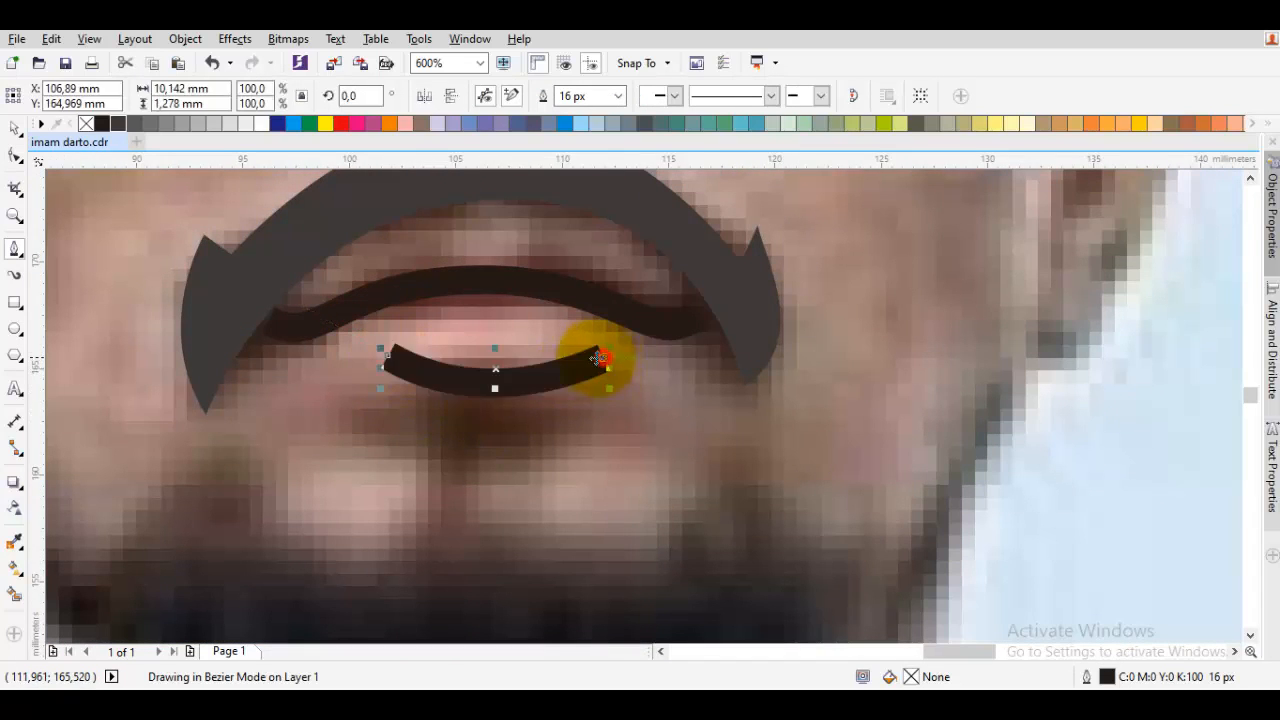
key("space")
key("Escape")
Move the portrait photo aside to inspect the traced features, and undo the move
scroll(594, 363, "down", 3)
left_click_drag(375, 408, 895, 431)
left_click(626, 457)
scroll(594, 355, "up", 1)
key("ctrl+z")
left_click_drag(540, 285, 634, 434)
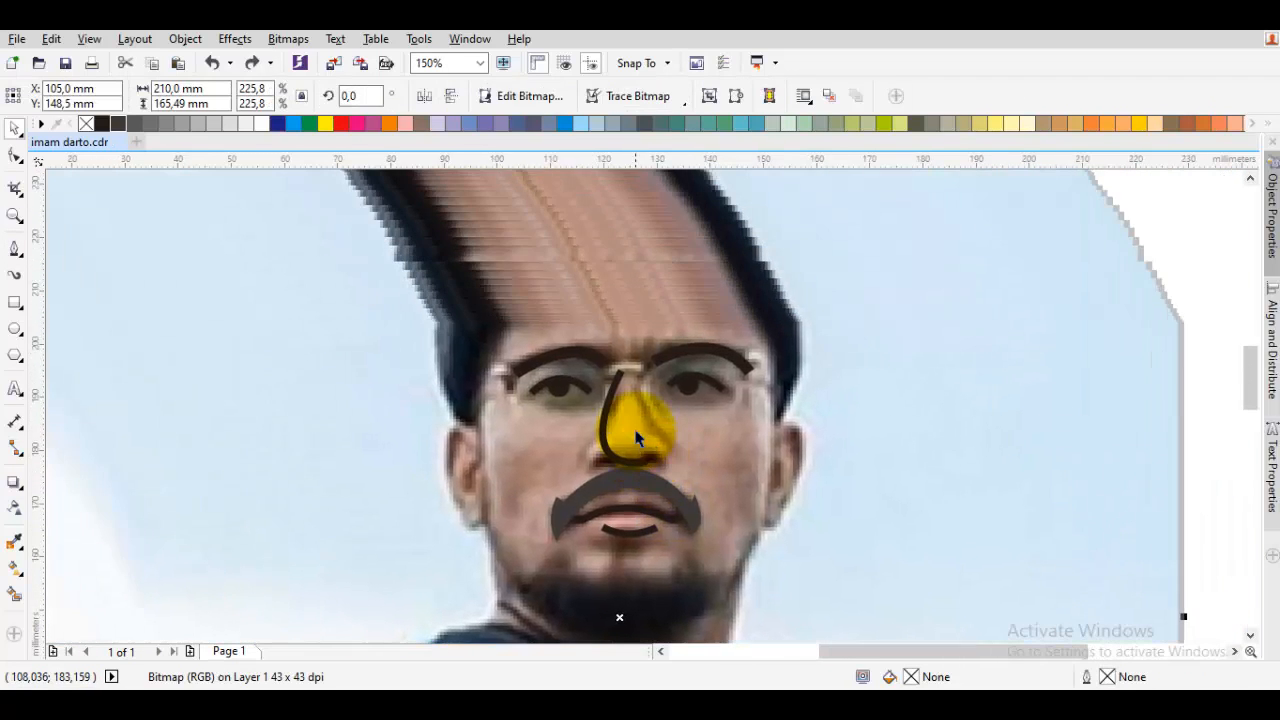
Start the beard outline with the Pen tool, drawing a shallow upward arch just below the lower lip line
key("space")
left_click_drag(626, 514, 594, 407)
scroll(575, 430, "up", 2)
scroll(575, 430, "up", 1)
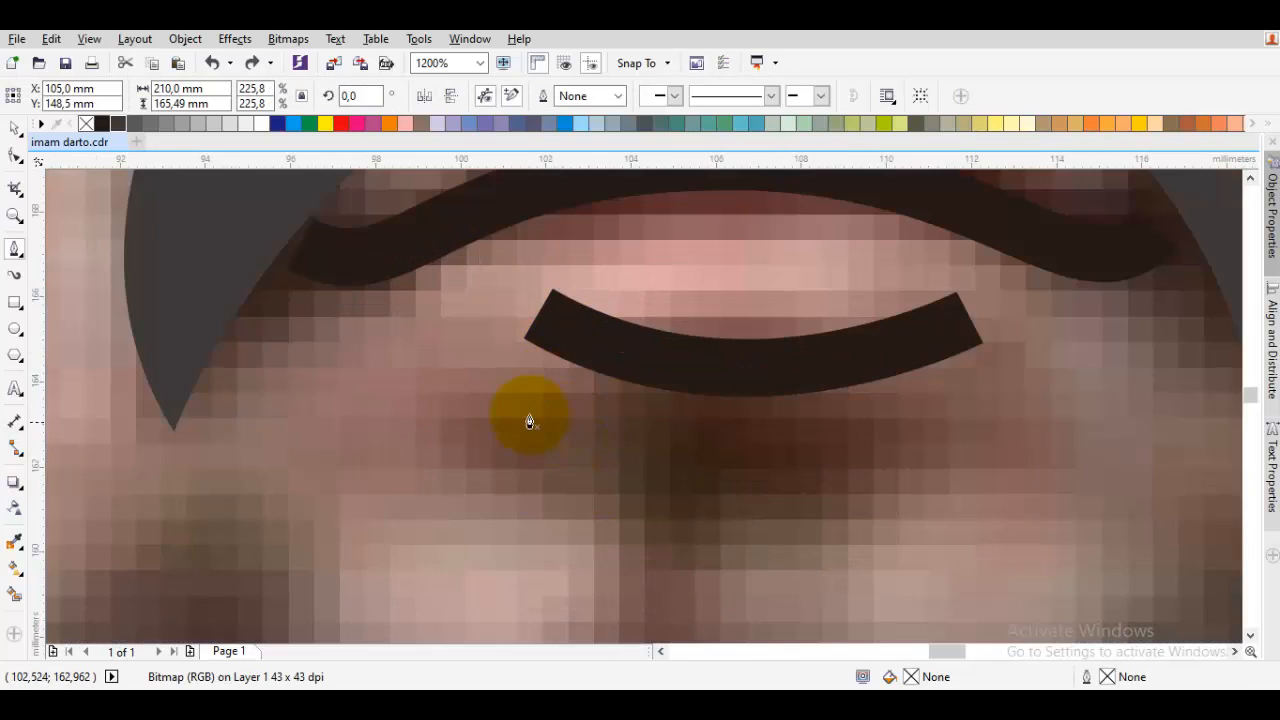
scroll(529, 420, "down", 1)
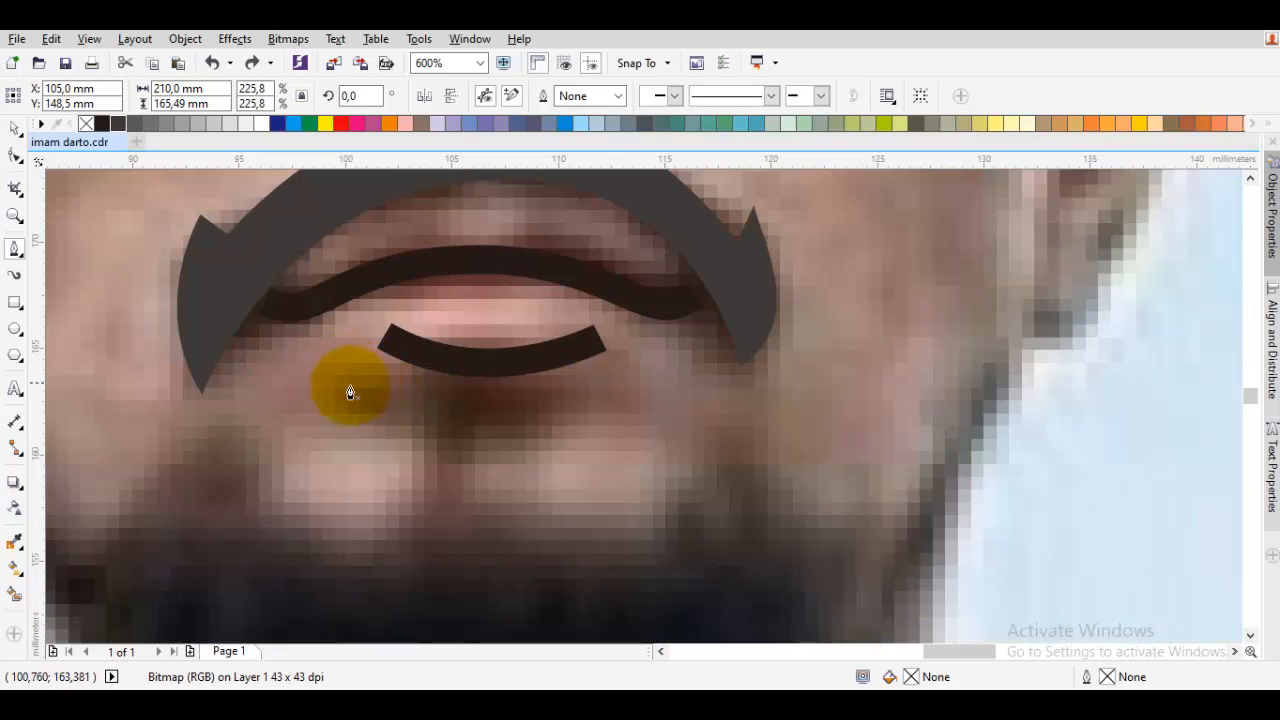
left_click_drag(343, 391, 449, 357)
left_click(588, 406)
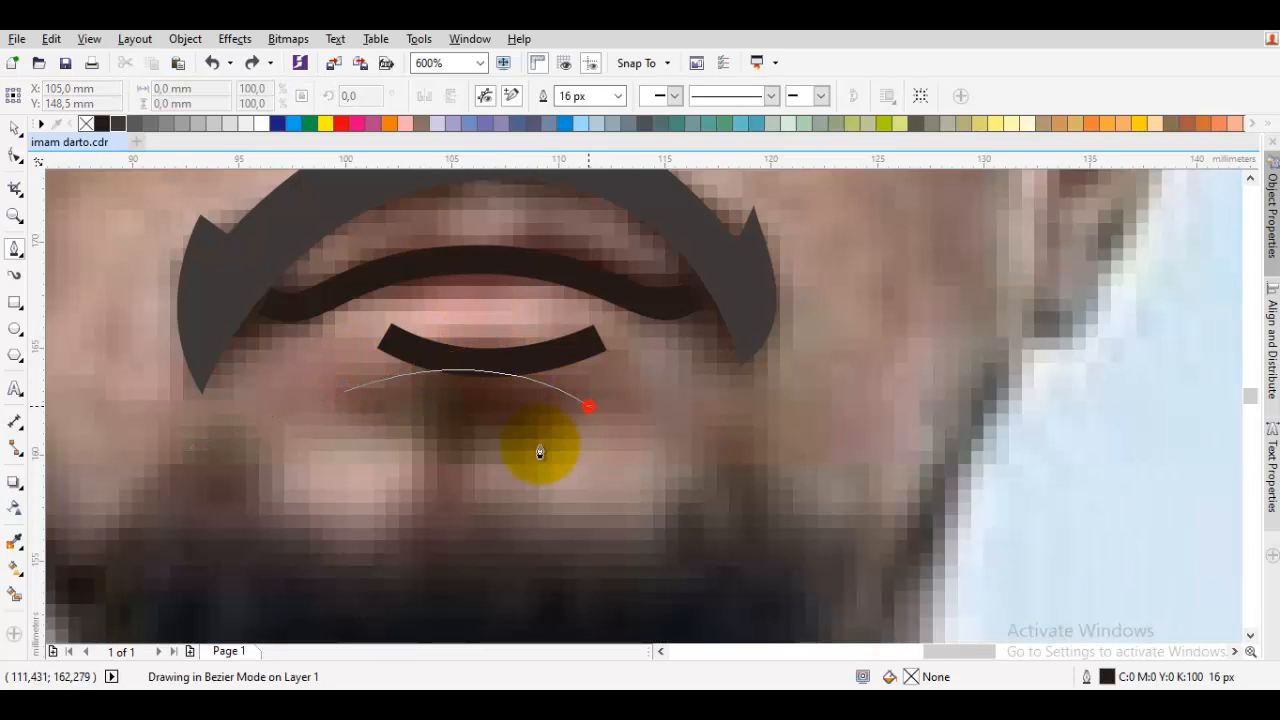
Continue the beard outline through two scallops along its upper edge toward the jaw on the right side of the image
key("space")
scroll(587, 402, "down", 2)
left_click_drag(603, 433, 818, 430)
left_click(760, 330)
scroll(749, 434, "right", 3)
key("ctrl+z")
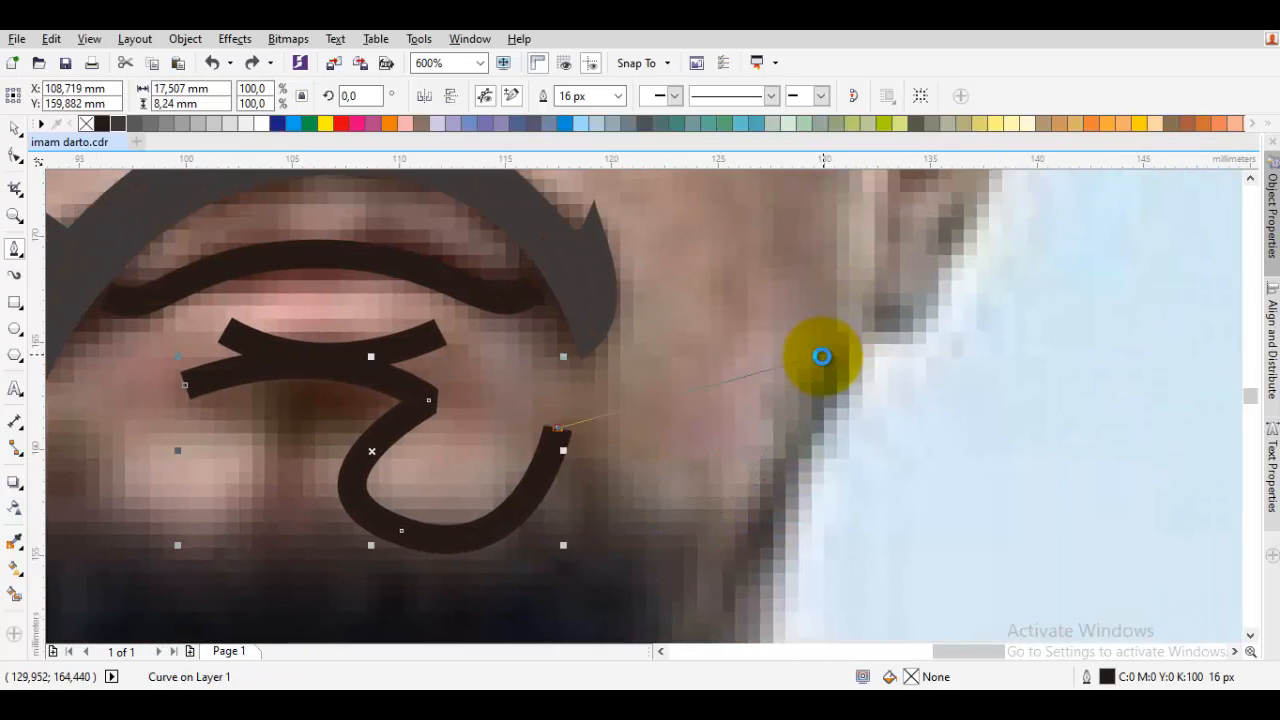
scroll(786, 391, "down", 2)
scroll(766, 428, "up", 2)
scroll(729, 451, "down", 1)
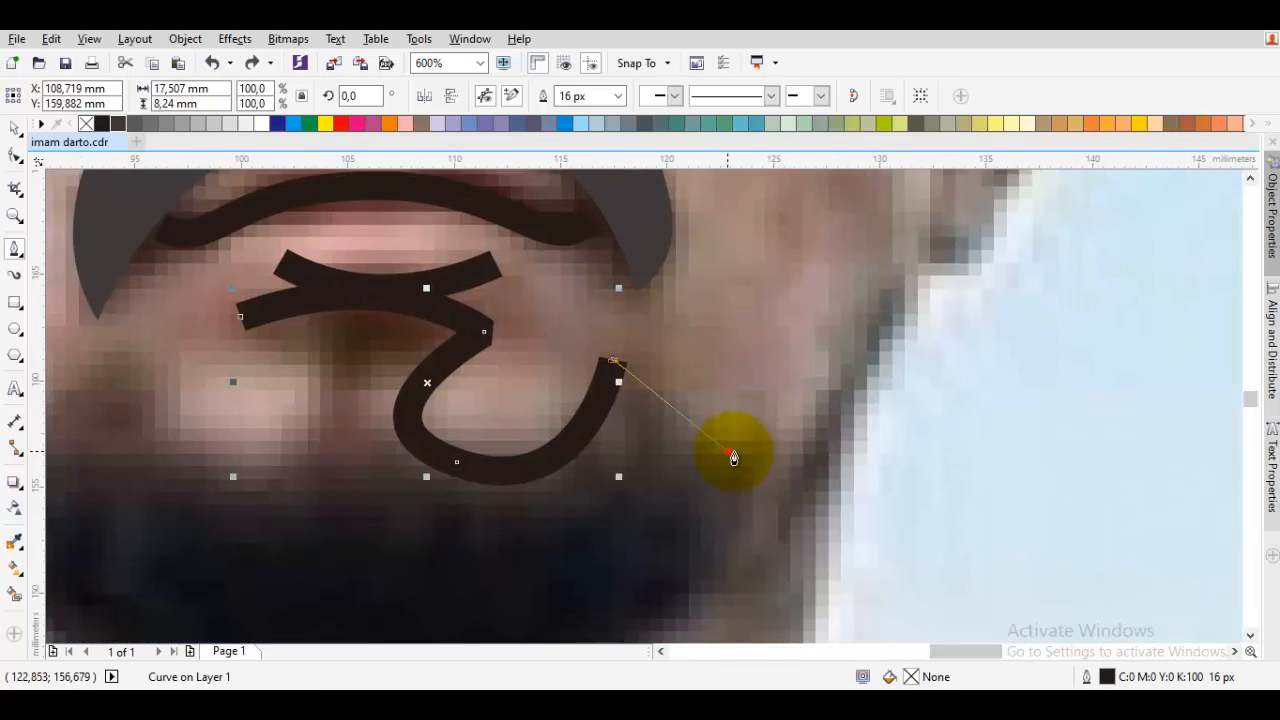
left_click_drag(733, 457, 790, 440)
left_click(845, 368)
Trace the beard's edge around the chin to the opposite jaw and add two matching scallops, closing the outline about 45 mm wide
scroll(845, 368, "down", 2)
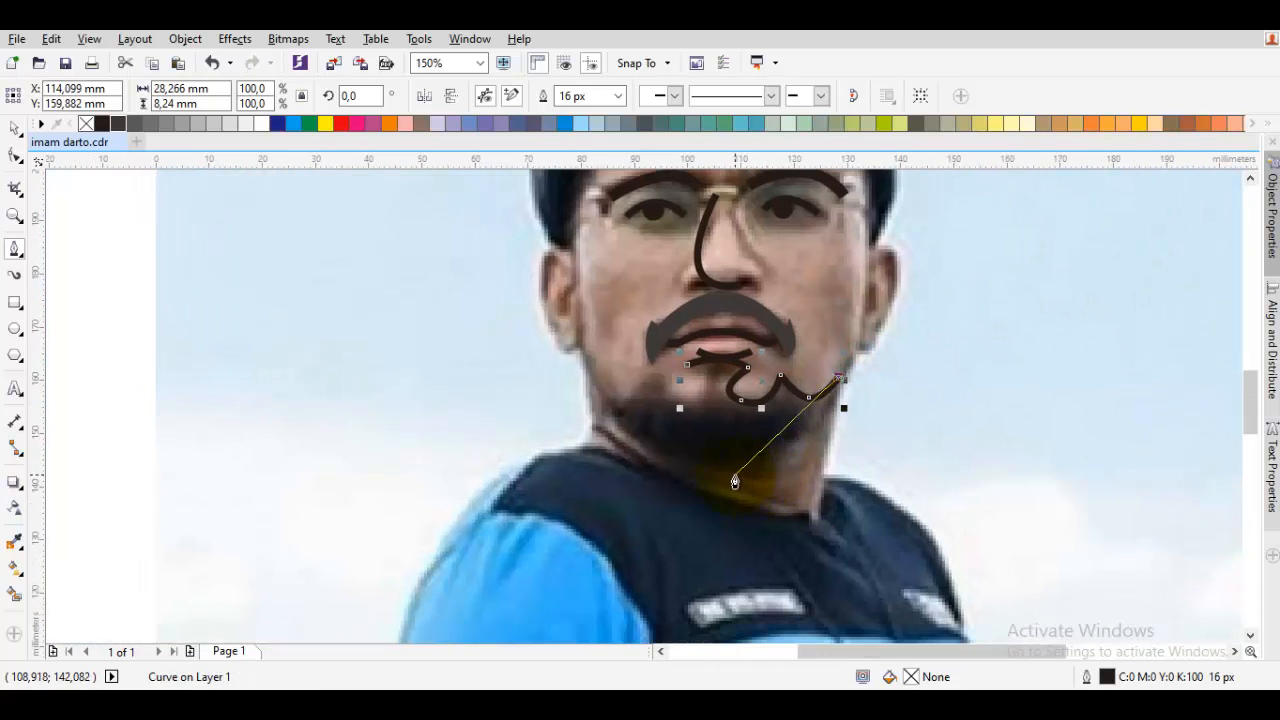
left_click_drag(713, 462, 606, 452)
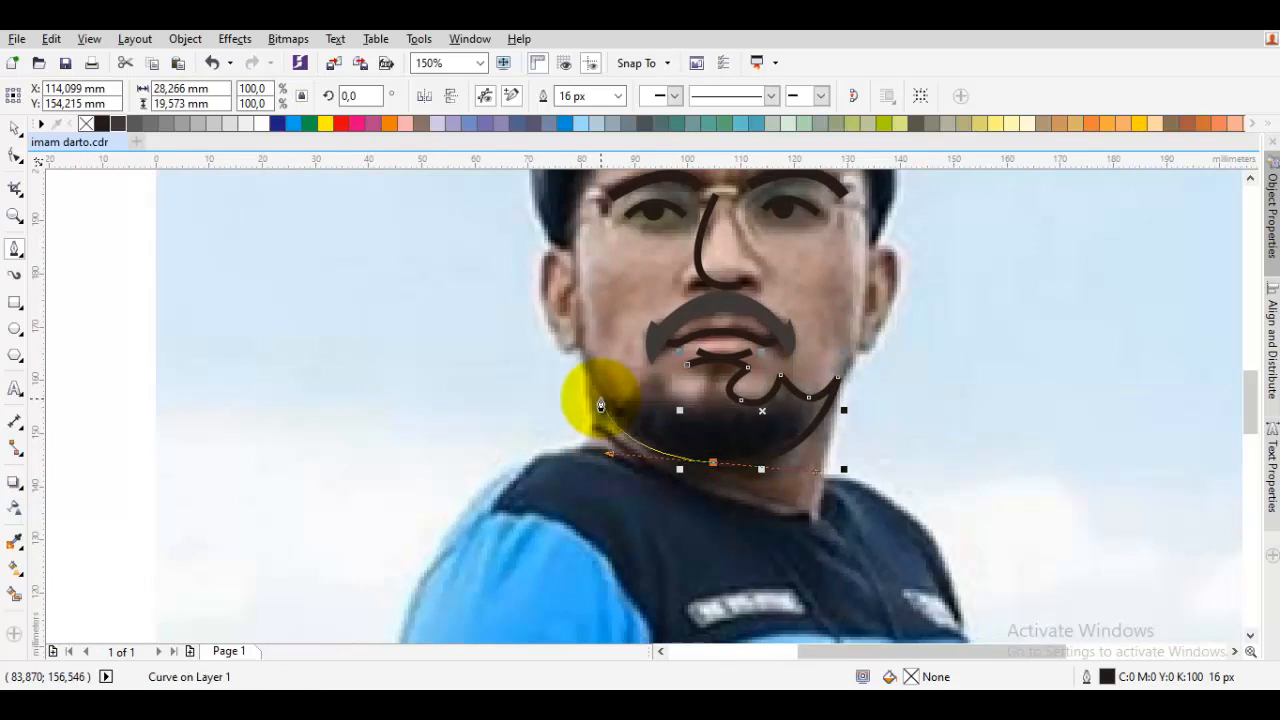
scroll(597, 382, "up", 1)
left_click_drag(599, 378, 686, 386)
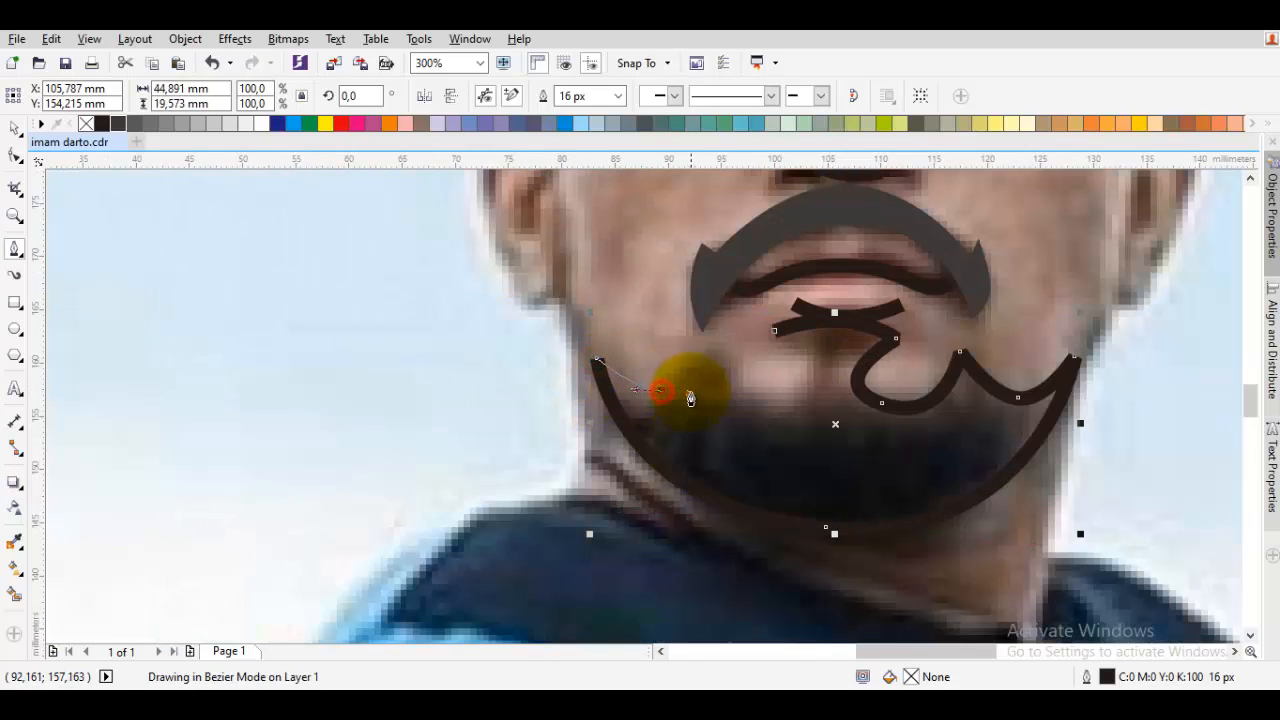
left_click(709, 346)
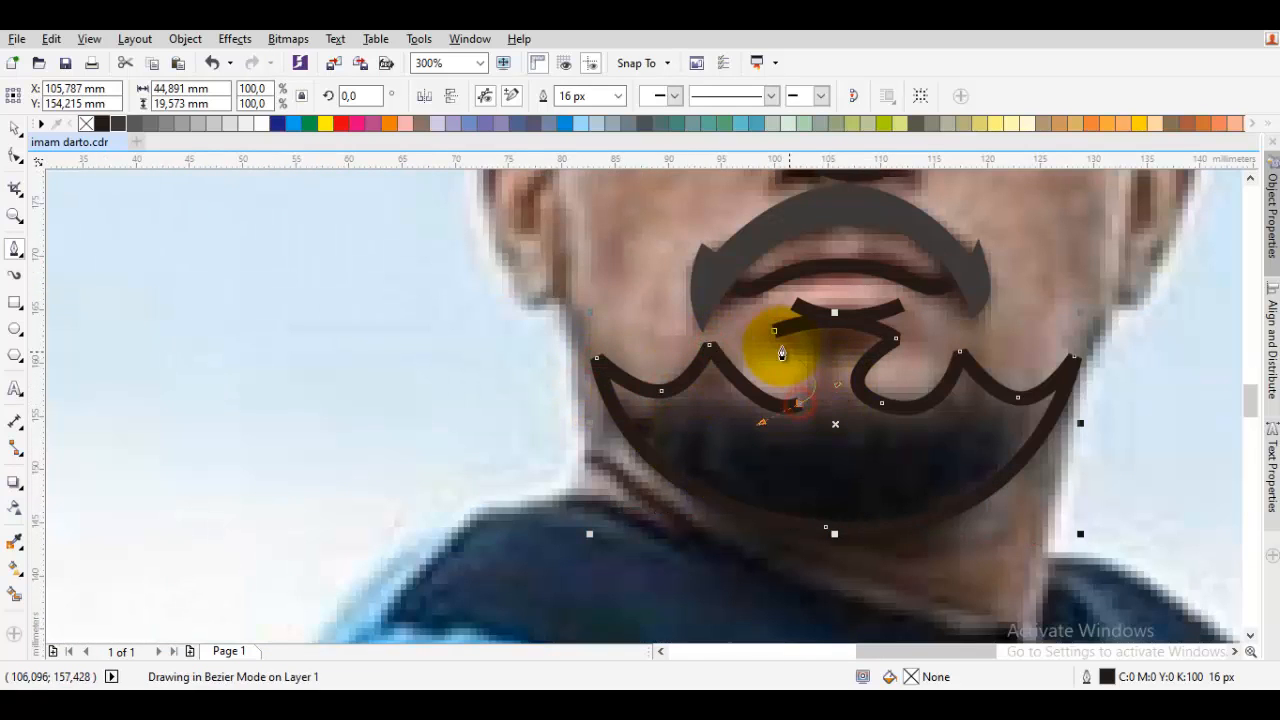
left_click(776, 333)
Weld the beard outline with the moustache and change the merged shape's nodes to cusp nodes
key("space")
left_click(762, 229, "shift")
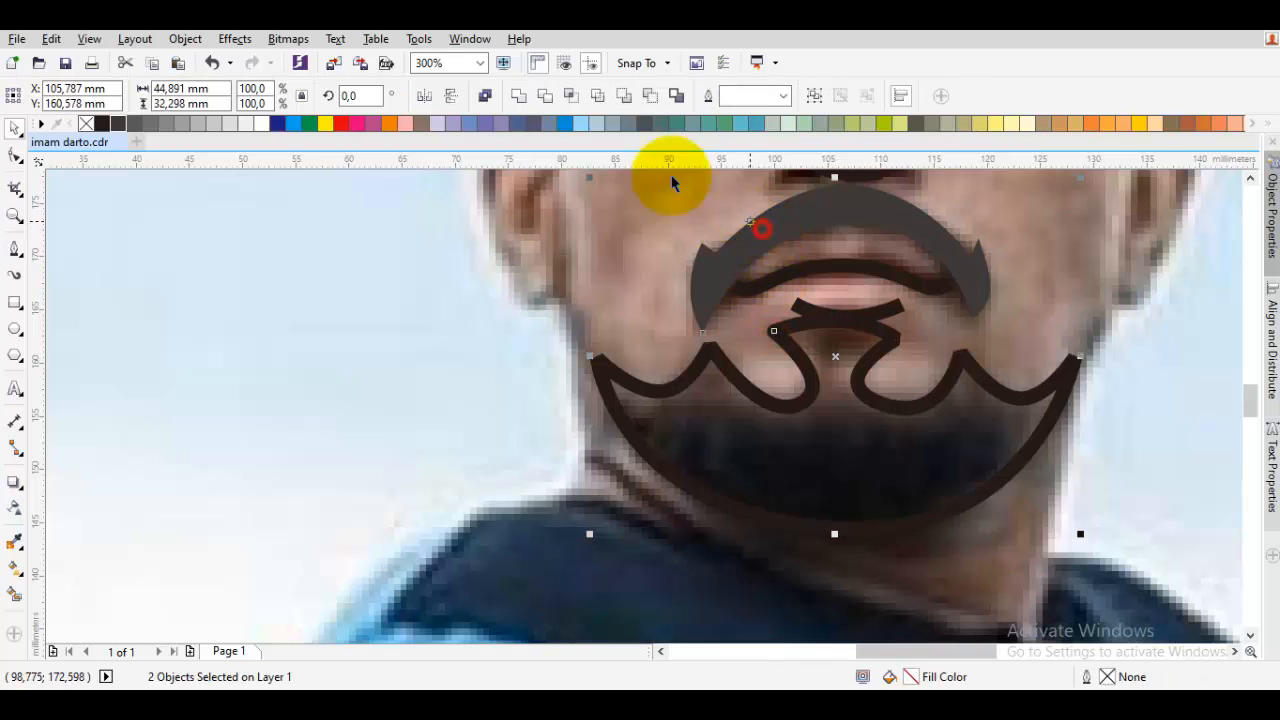
left_click(518, 95)
key("F10")
right_click(826, 436)
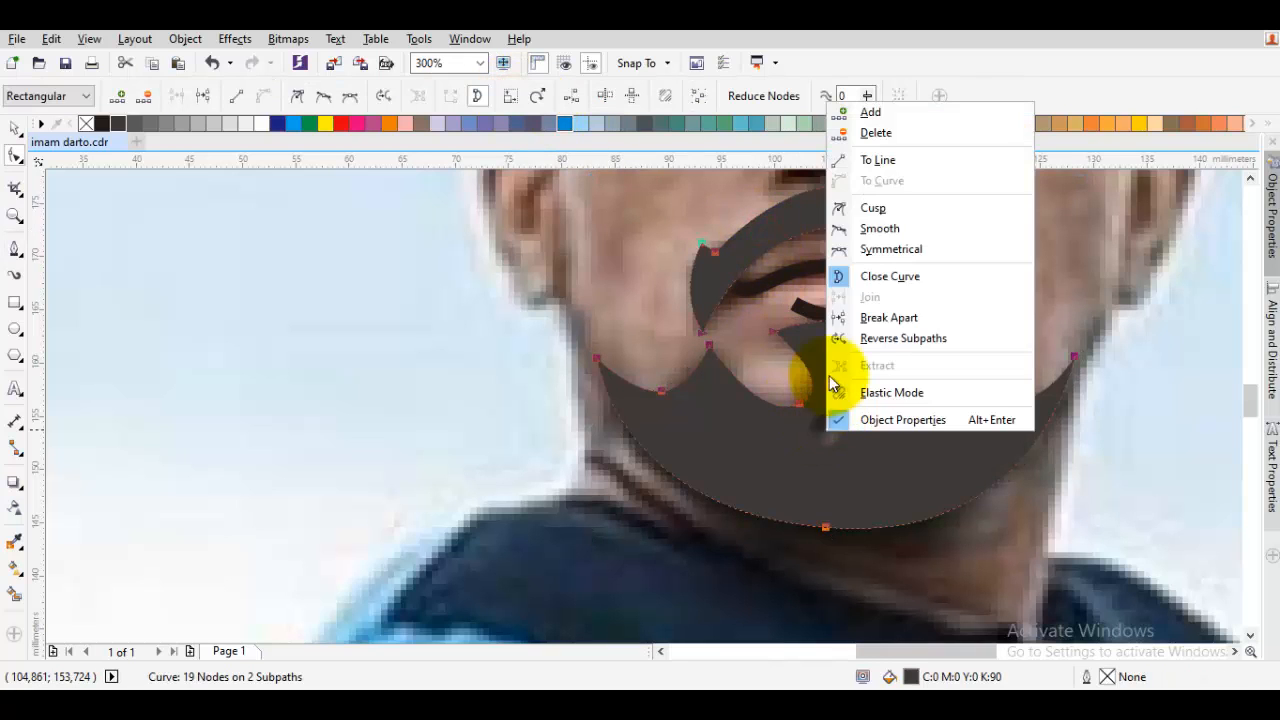
left_click(891, 206)
left_click(728, 425)
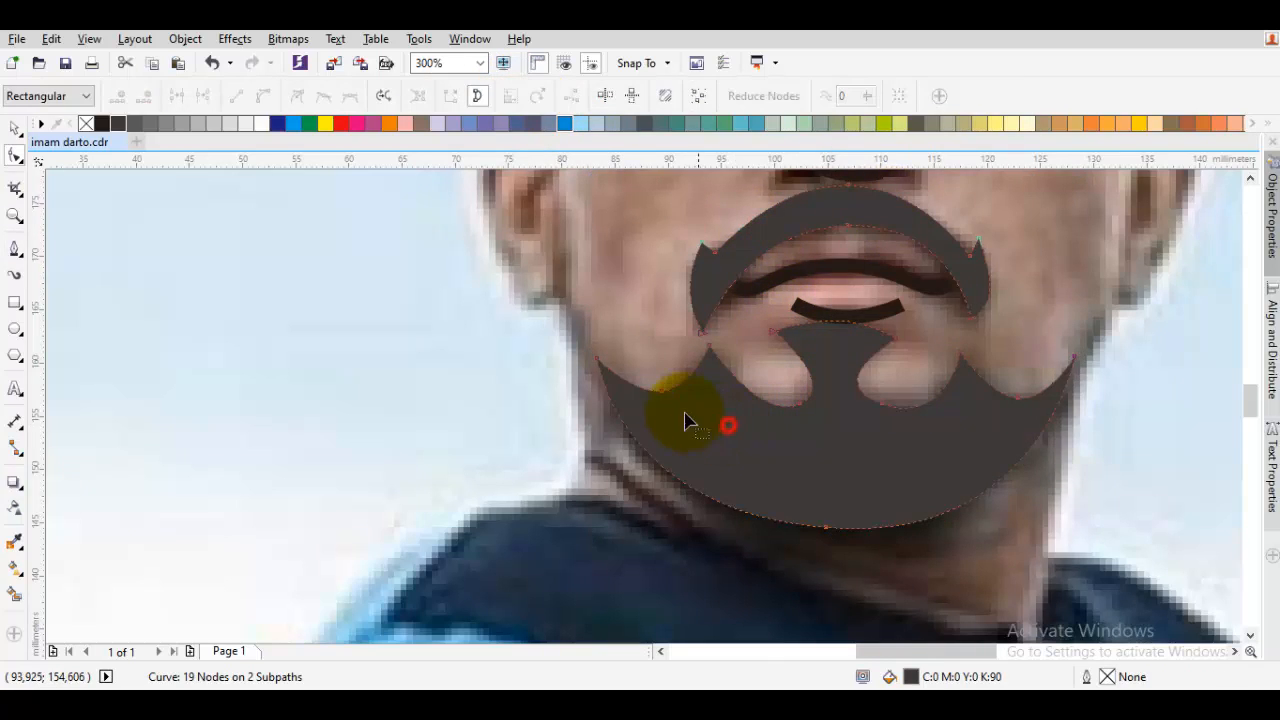
Delete the four nodes at the bottoms of the scallops along the beard's upper edge
double_click(661, 392)
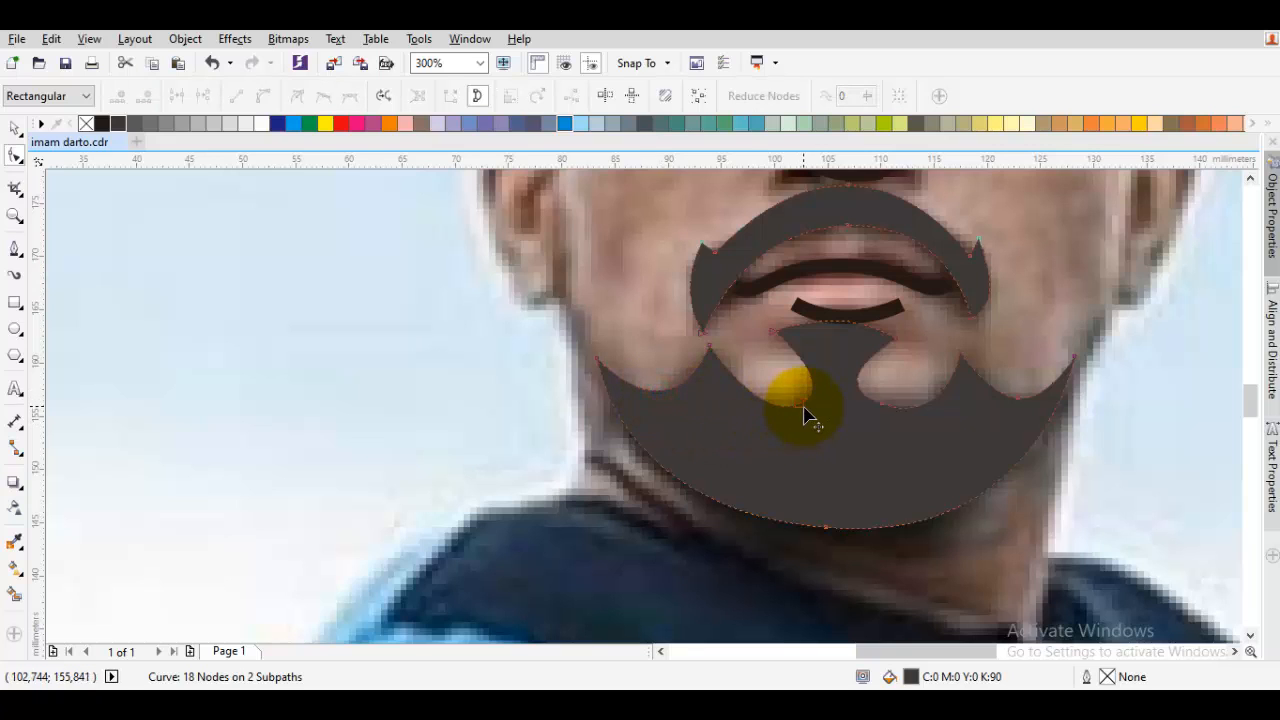
left_click_drag(805, 415, 800, 403)
double_click(794, 389)
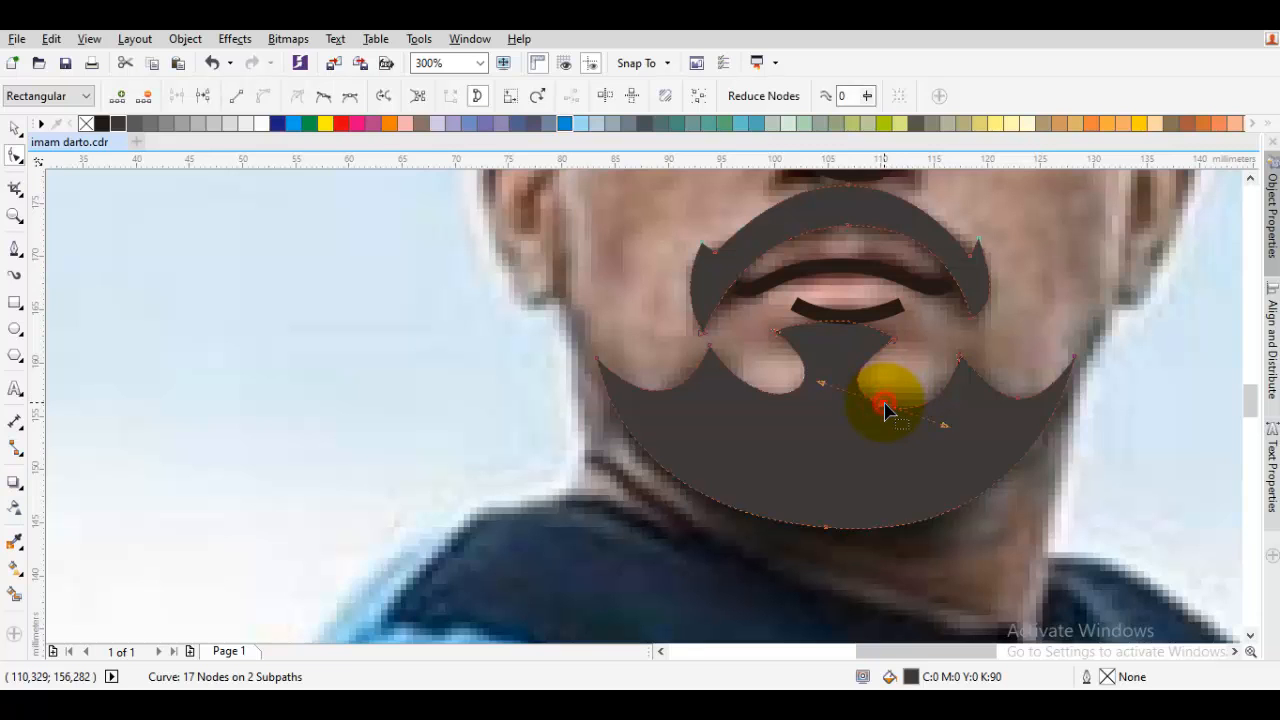
double_click(885, 406)
double_click(1023, 405)
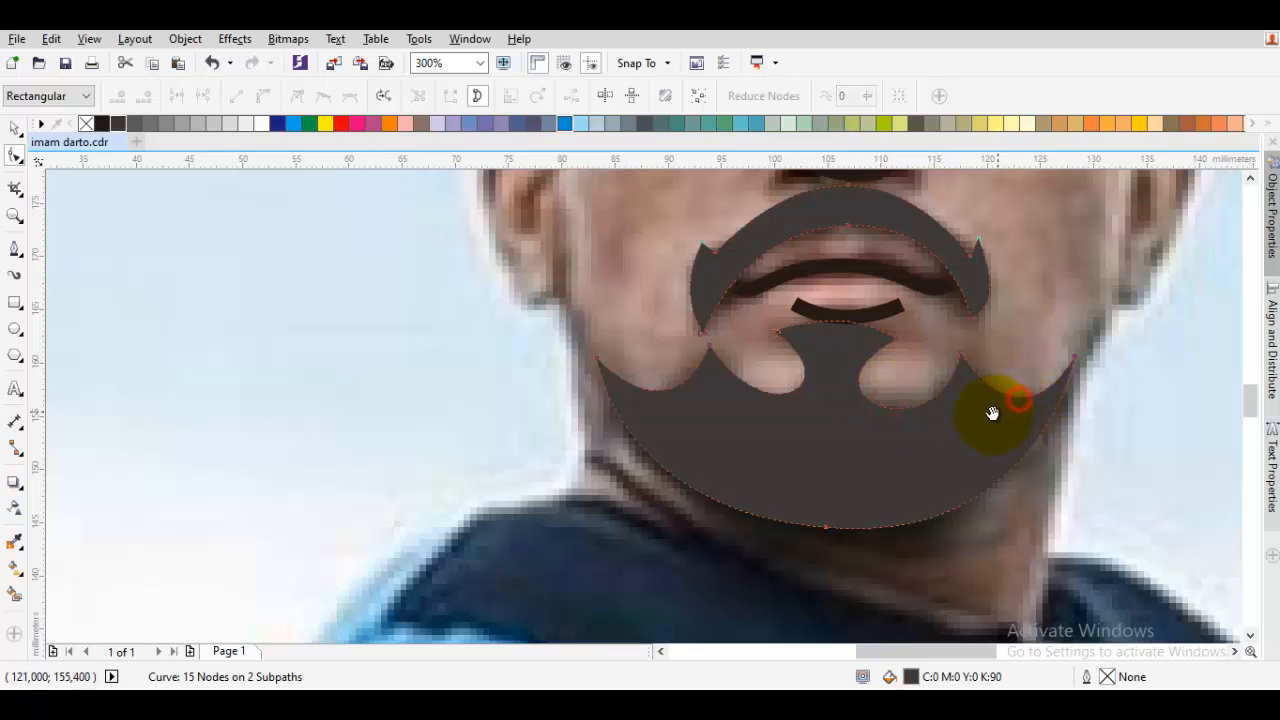
right_click(998, 360)
left_click(929, 463)
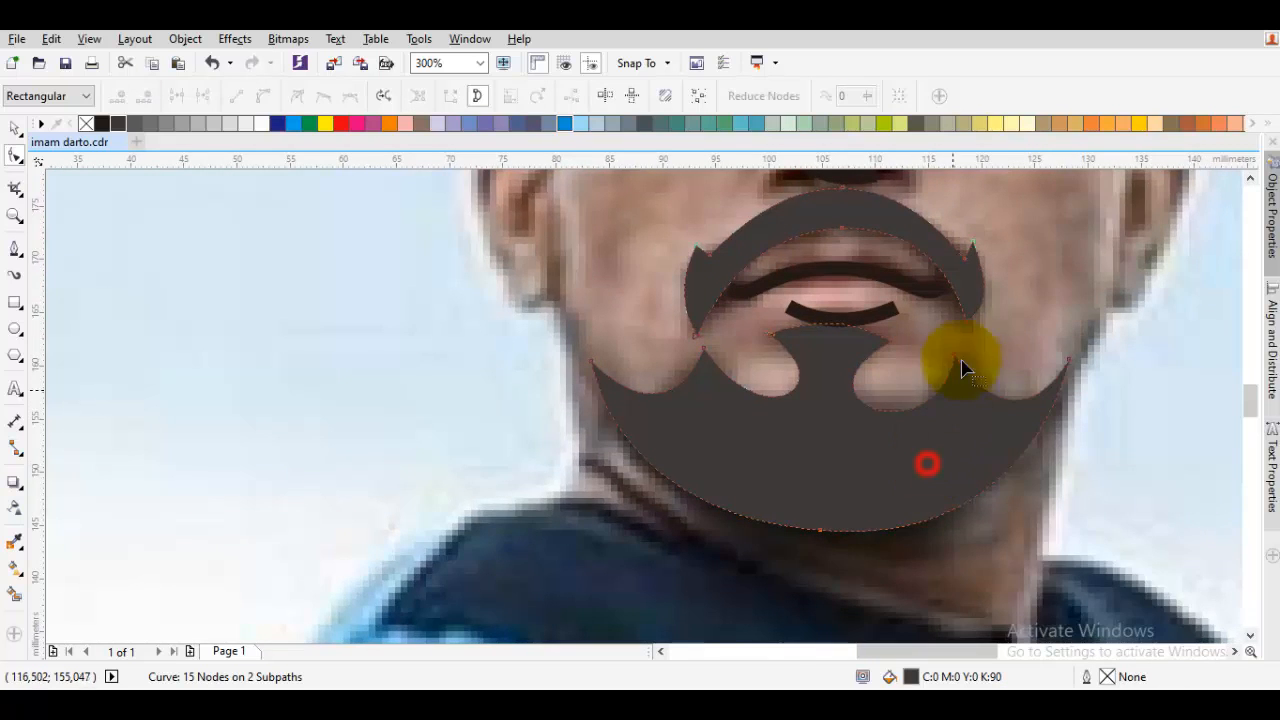
Refine the curve of the beard's outermost scallop on the right side of the image
scroll(960, 366, "up", 2)
left_click(947, 369)
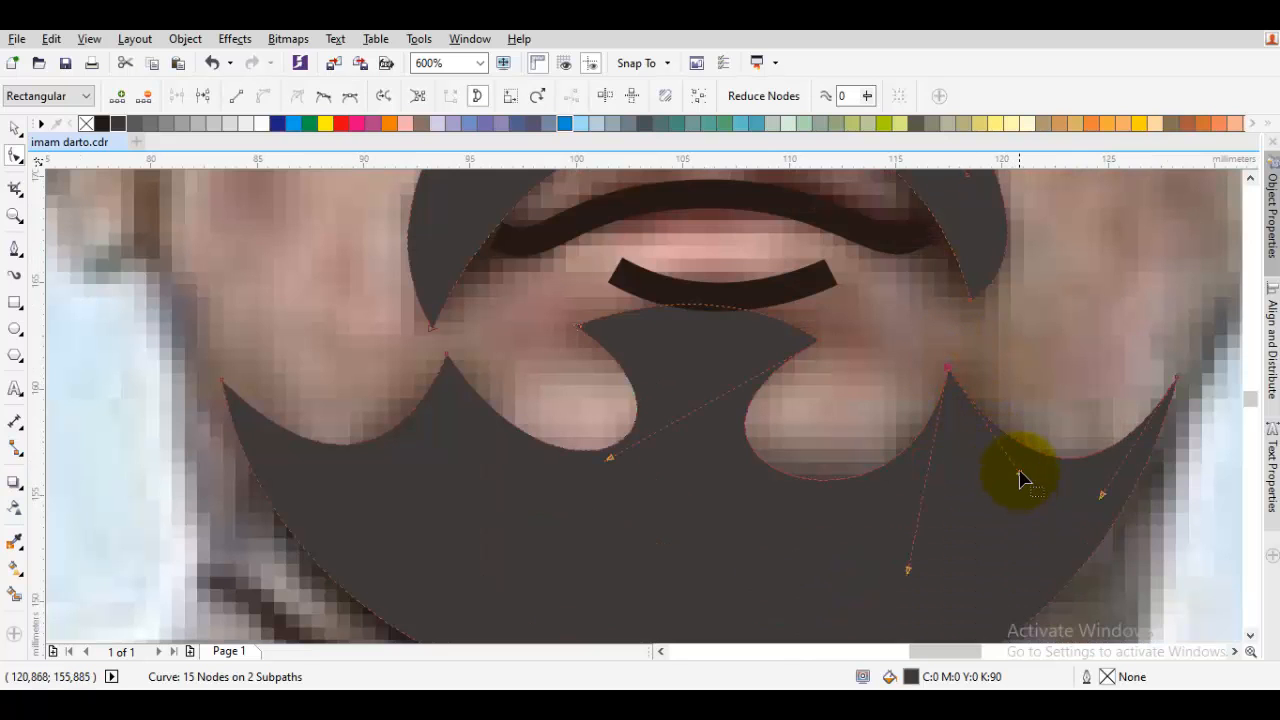
left_click(1047, 460)
left_click(1043, 462)
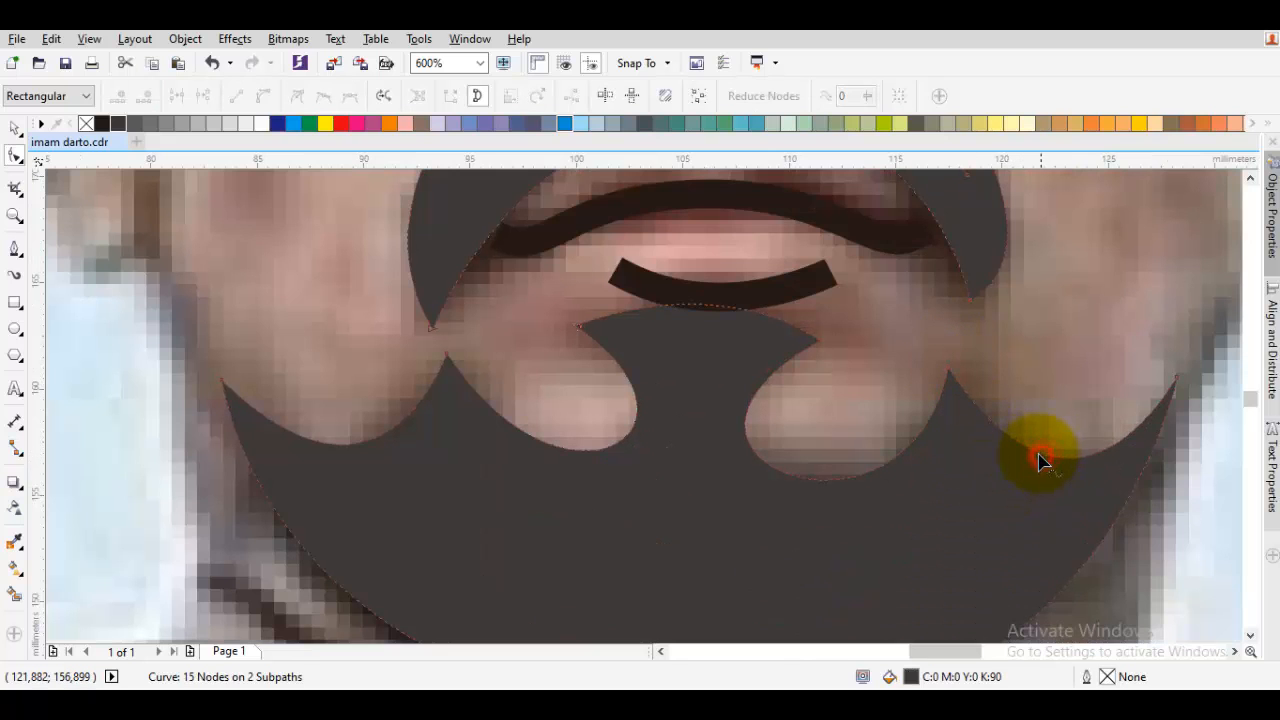
Shift the portrait photo away from the drawing to check the finished beard and moustache, and undo the shift
key("space")
scroll(1020, 463, "down", 6)
key("Escape")
scroll(741, 467, "down", 1)
left_click_drag(741, 467, 1148, 504)
key("ctrl+z")
scroll(927, 407, "up", 2)
key("space")
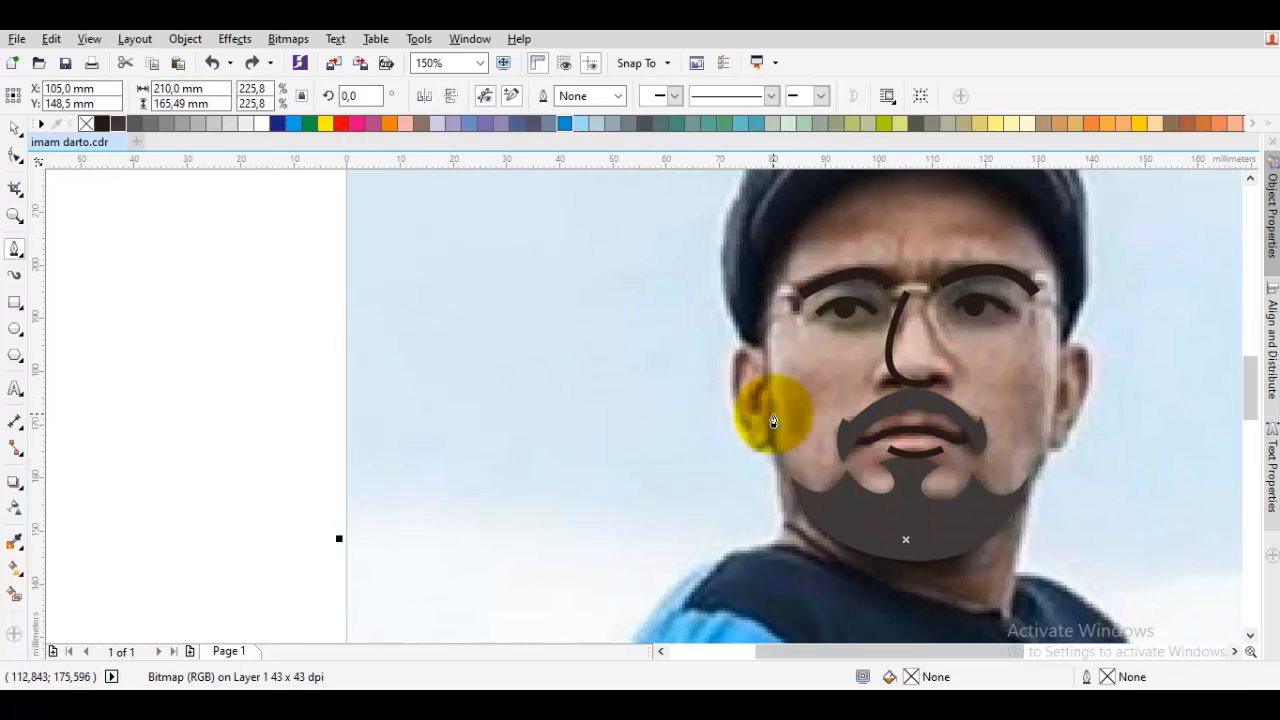
scroll(745, 460, "up", 2)
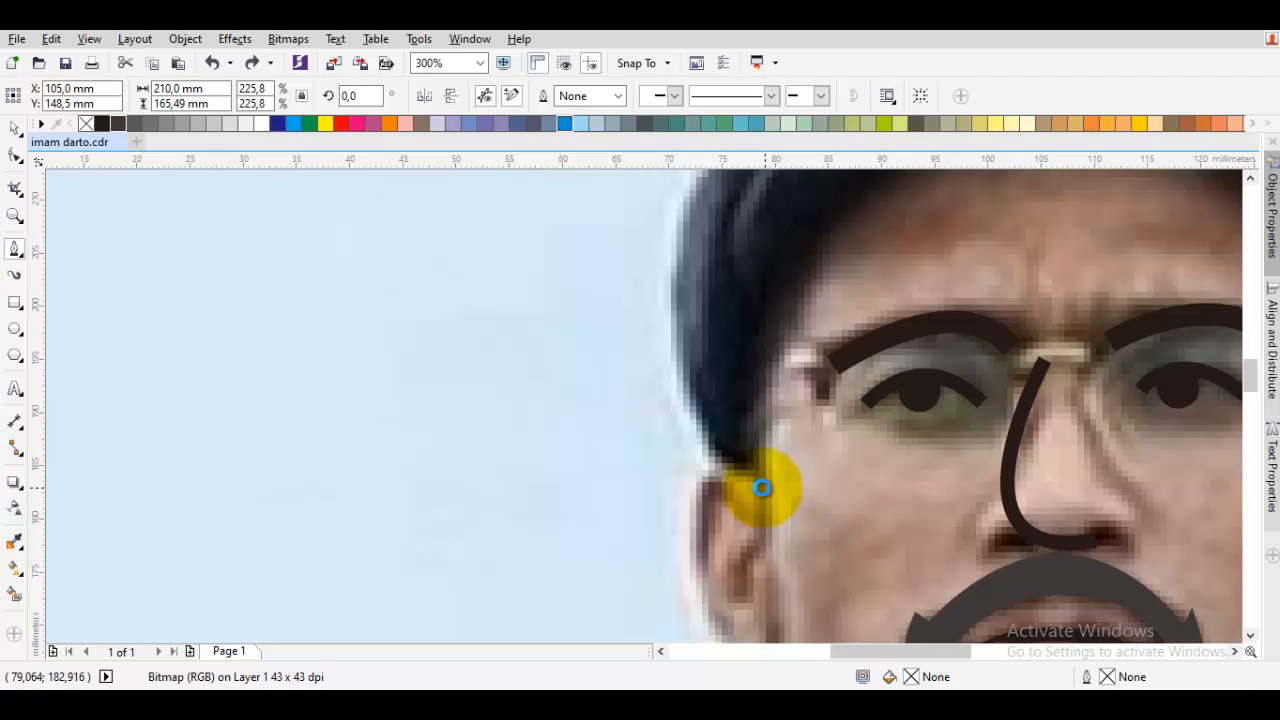
left_click(757, 522)
scroll(748, 294, "up", 3)
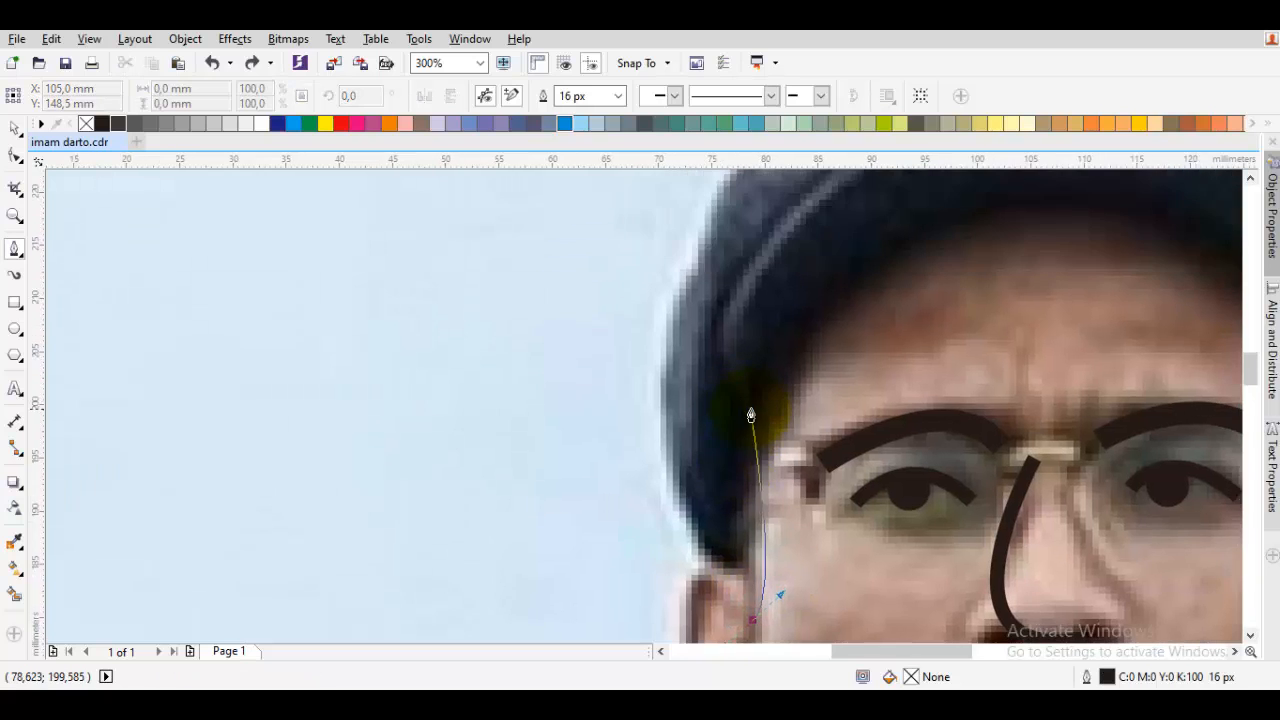
scroll(751, 413, "right", 1)
scroll(743, 421, "down", 2)
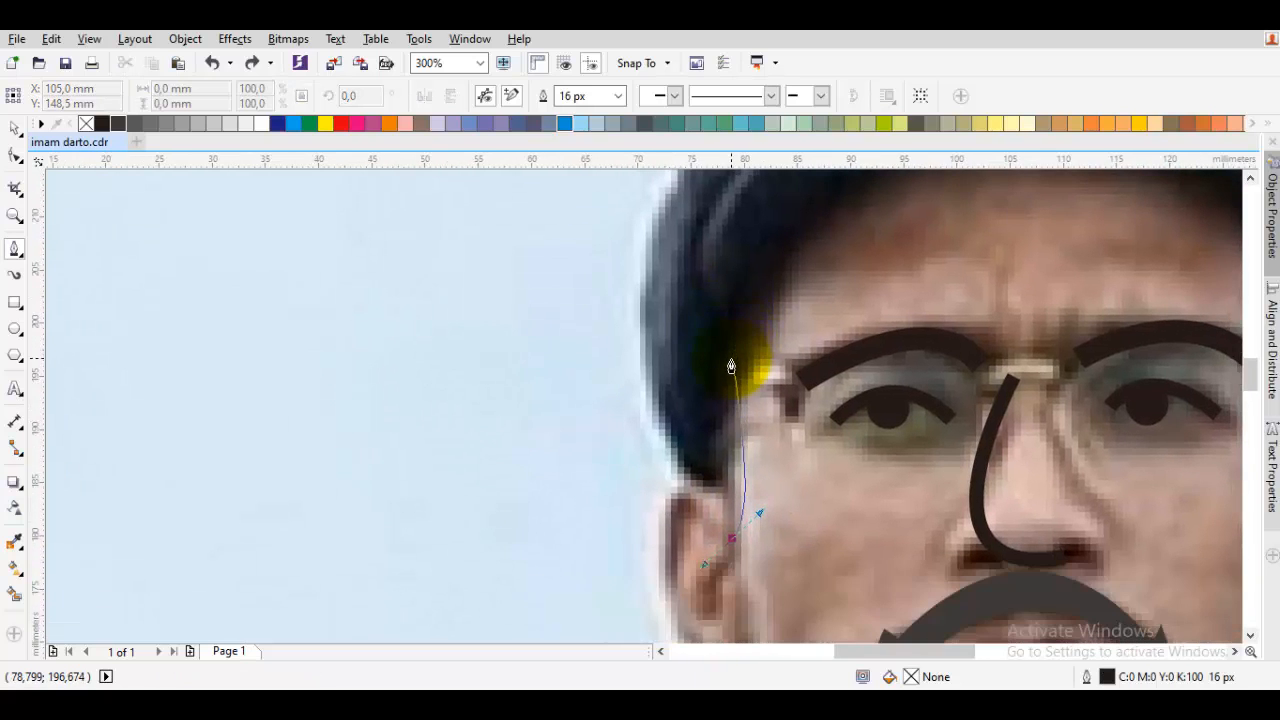
key("Escape")
Draw a narrow closed sideburn about 3.5 by 20.5 mm beside the ear on the image's left and fill it black without an outline
left_click_drag(735, 547, 743, 510)
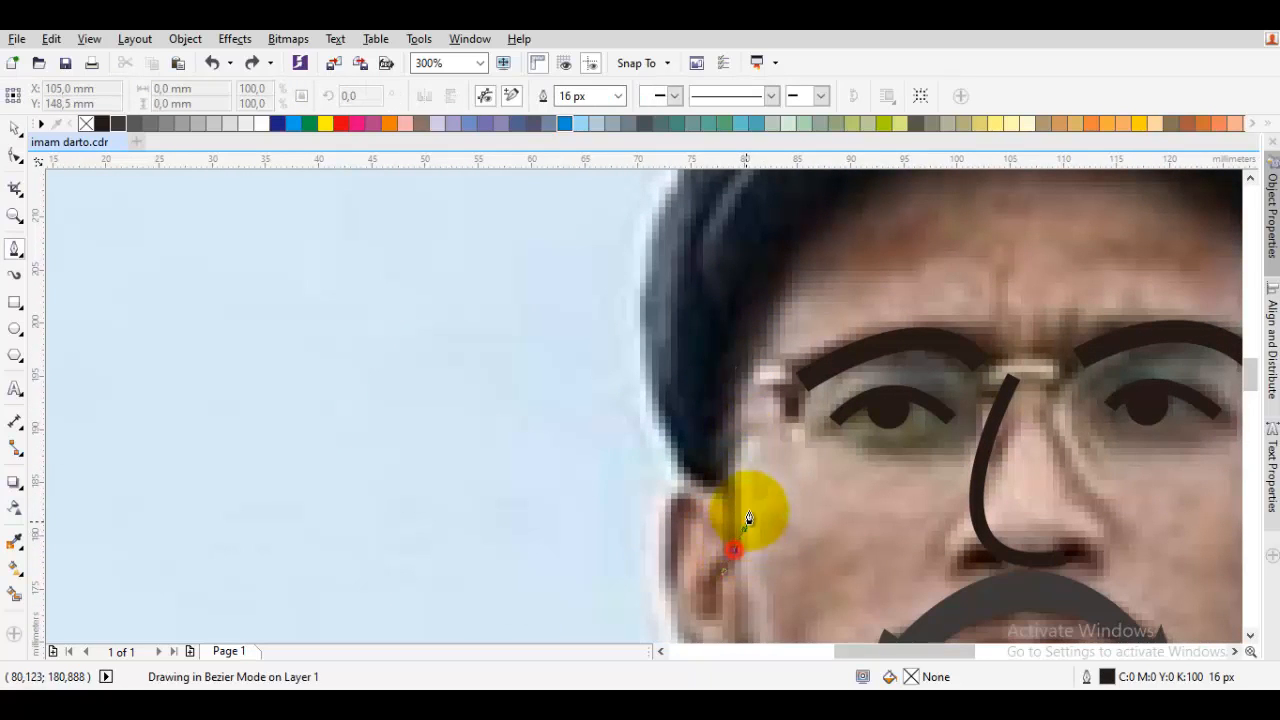
left_click_drag(735, 330, 691, 476)
left_click_drag(679, 425, 677, 431)
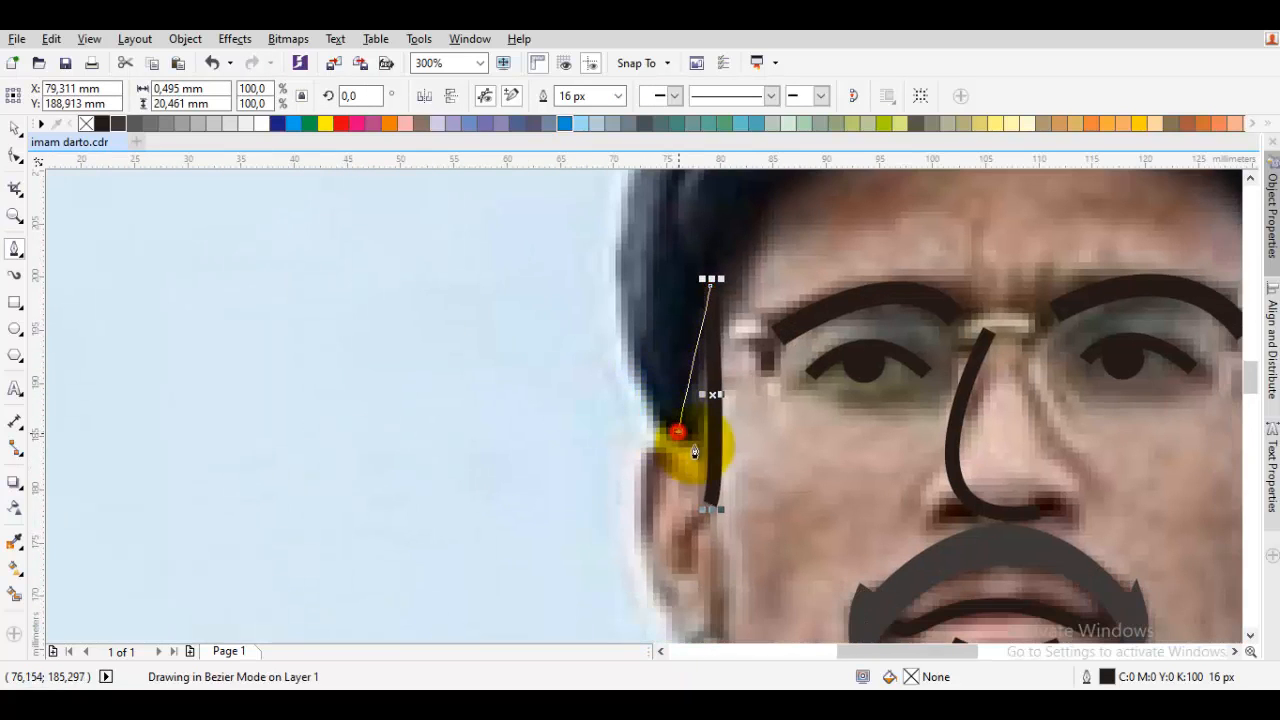
left_click(707, 512)
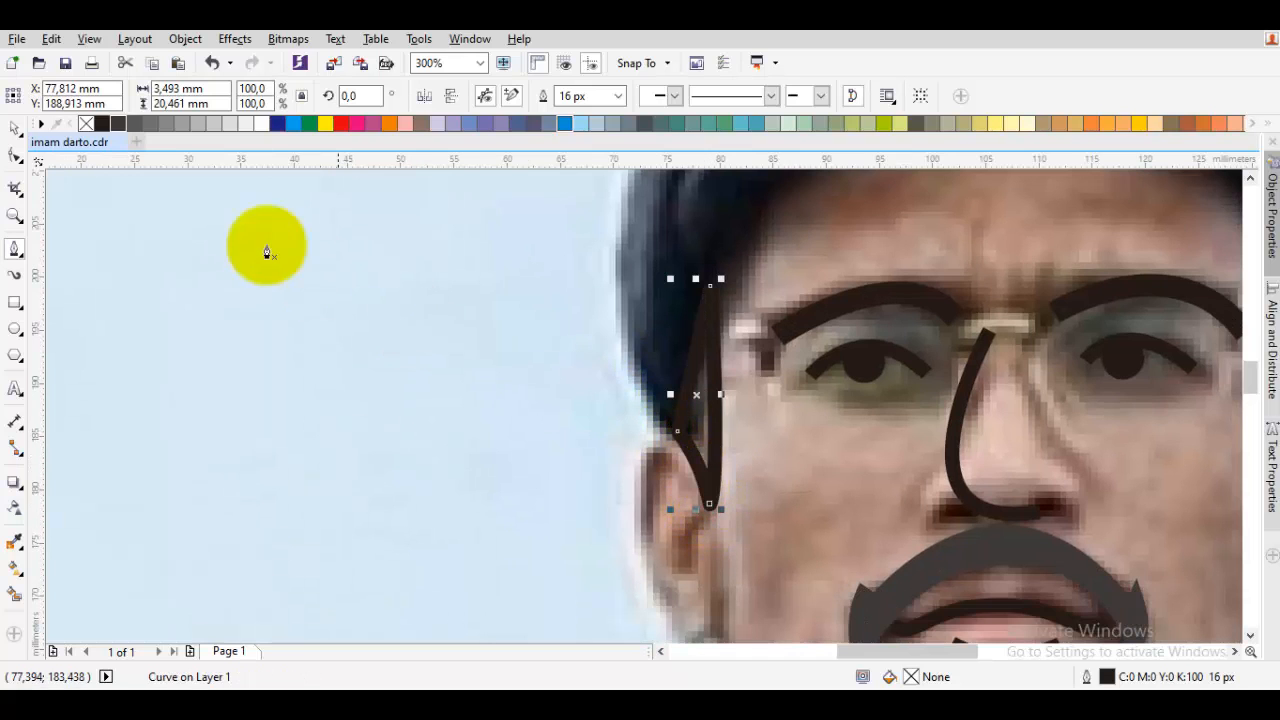
left_click(100, 130)
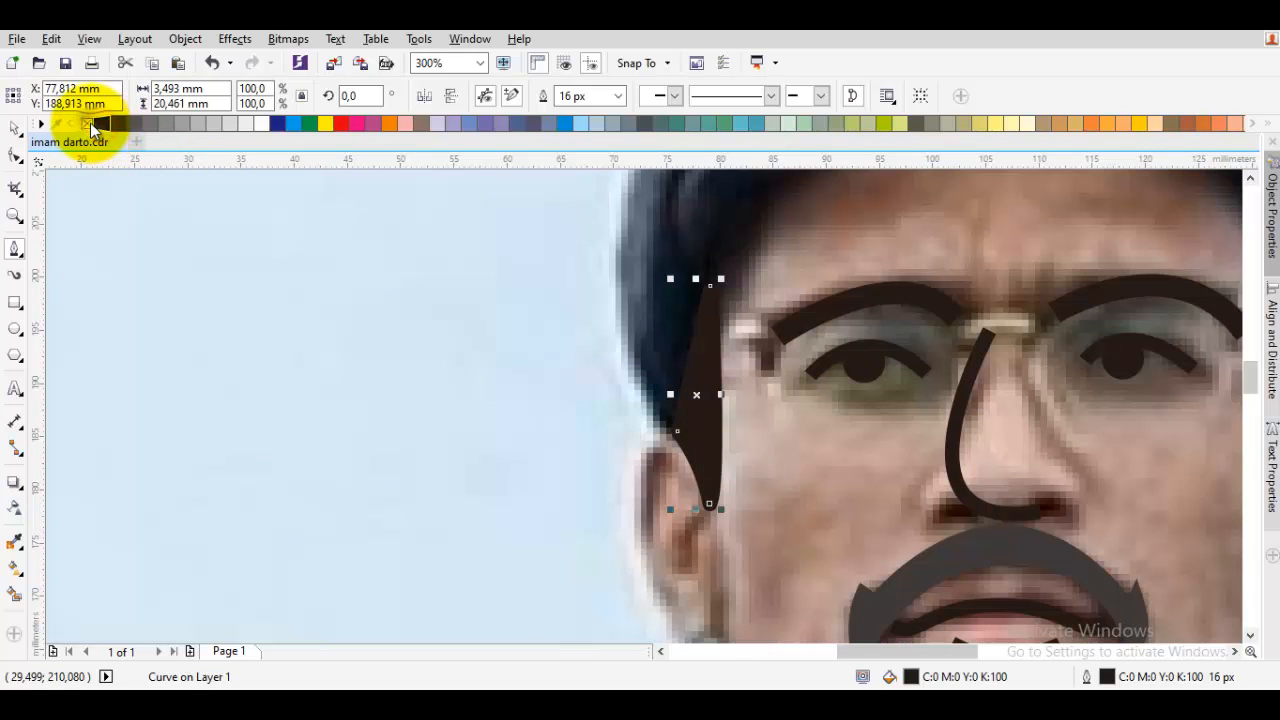
left_click(508, 242)
scroll(692, 351, "down", 2)
scroll(505, 368, "up", 2)
left_click(505, 368)
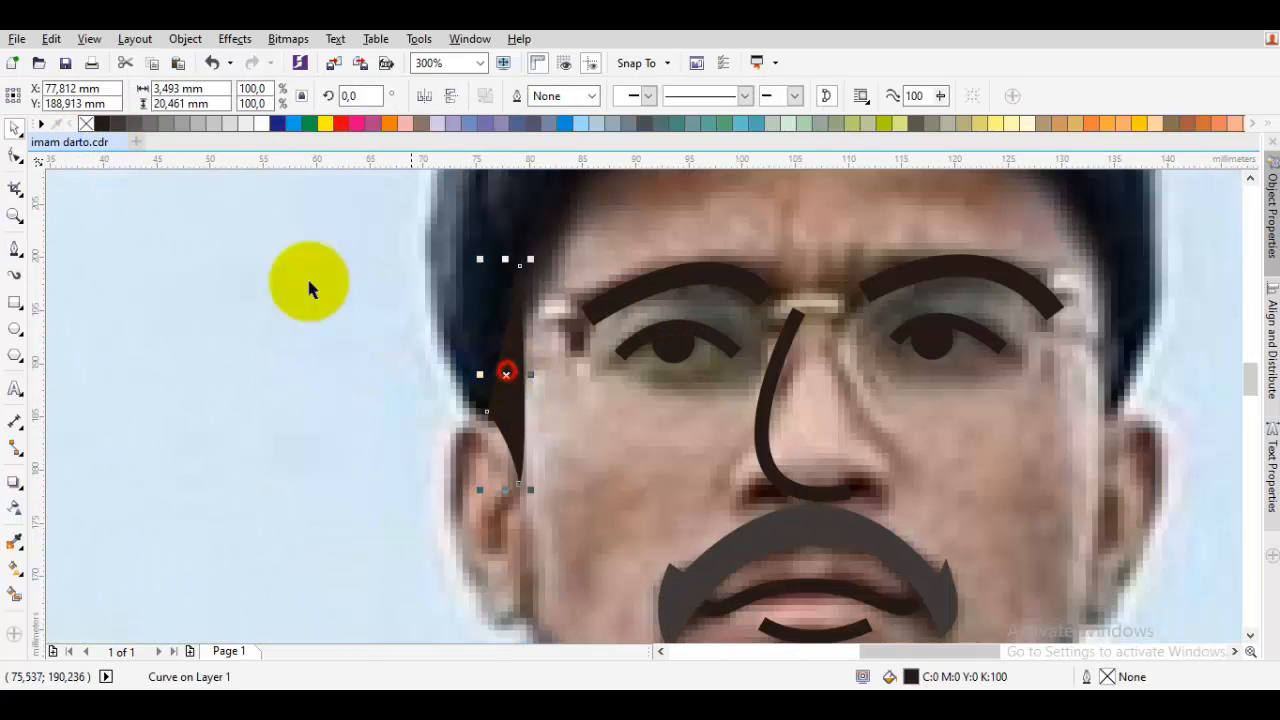
Draw a matching closed sideburn about 2.3 mm wide and 21 mm tall above the ear on the image's right
scroll(906, 310, "down", 1)
scroll(957, 340, "up", 1)
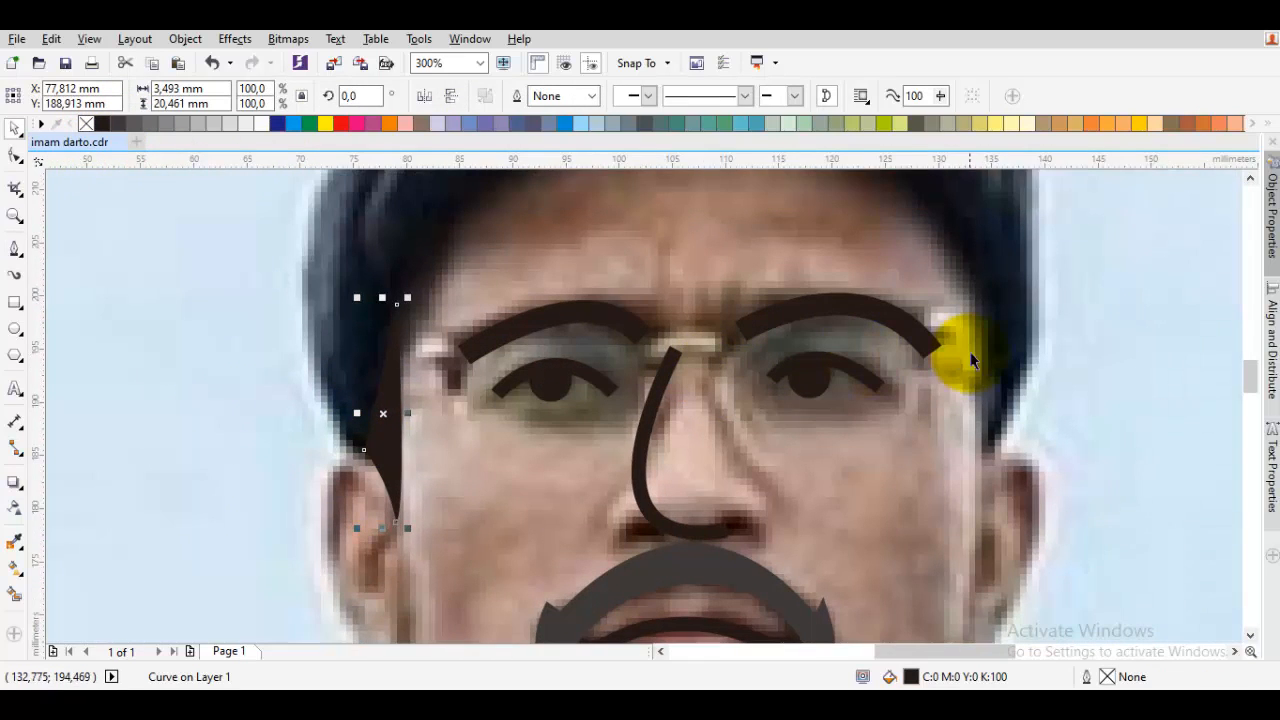
left_click(955, 317)
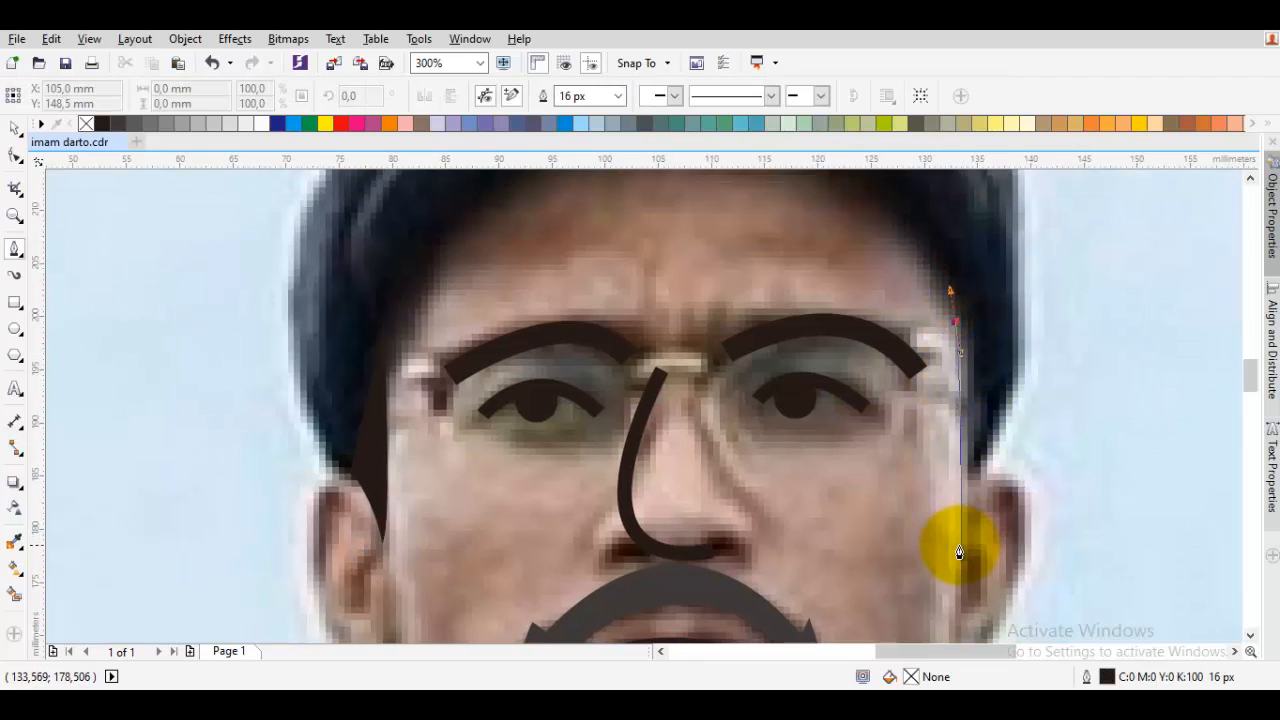
left_click_drag(957, 546, 977, 483)
left_click_drag(957, 318, 990, 388)
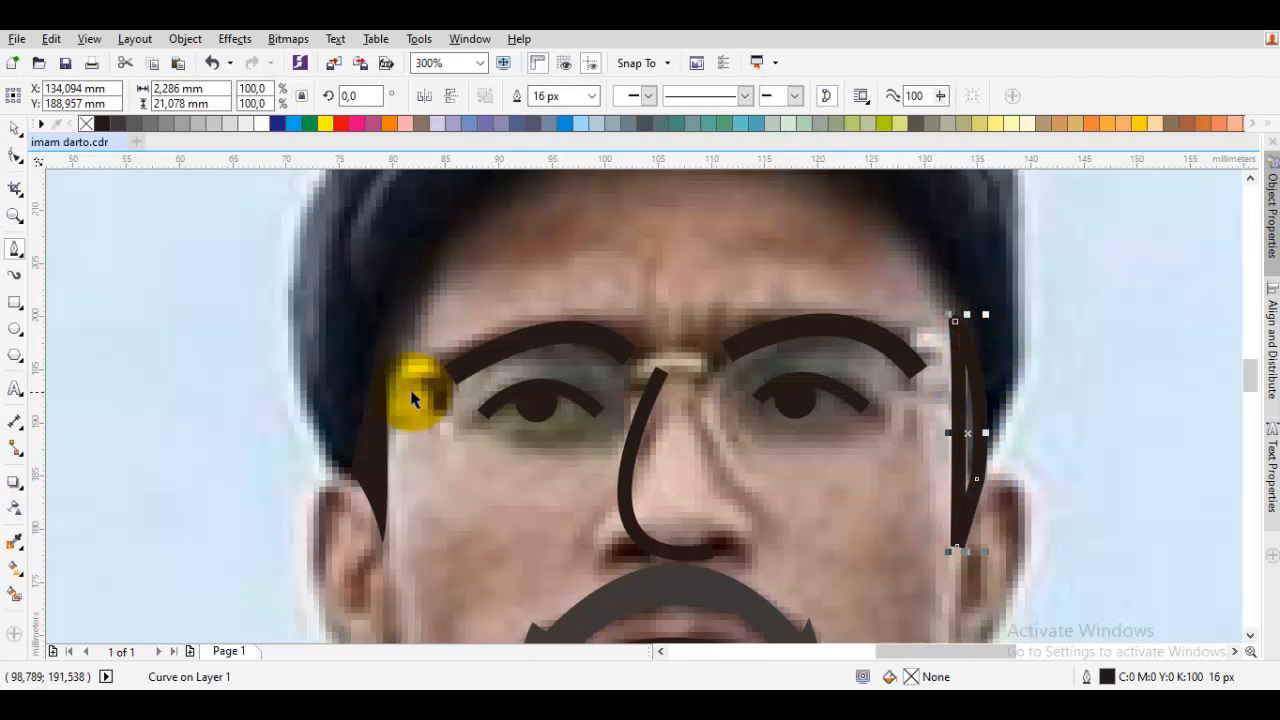
key("space")
key("Escape")
Fill the new sideburn black without an outline and weld it with the sideburn on the other side
left_click(971, 449)
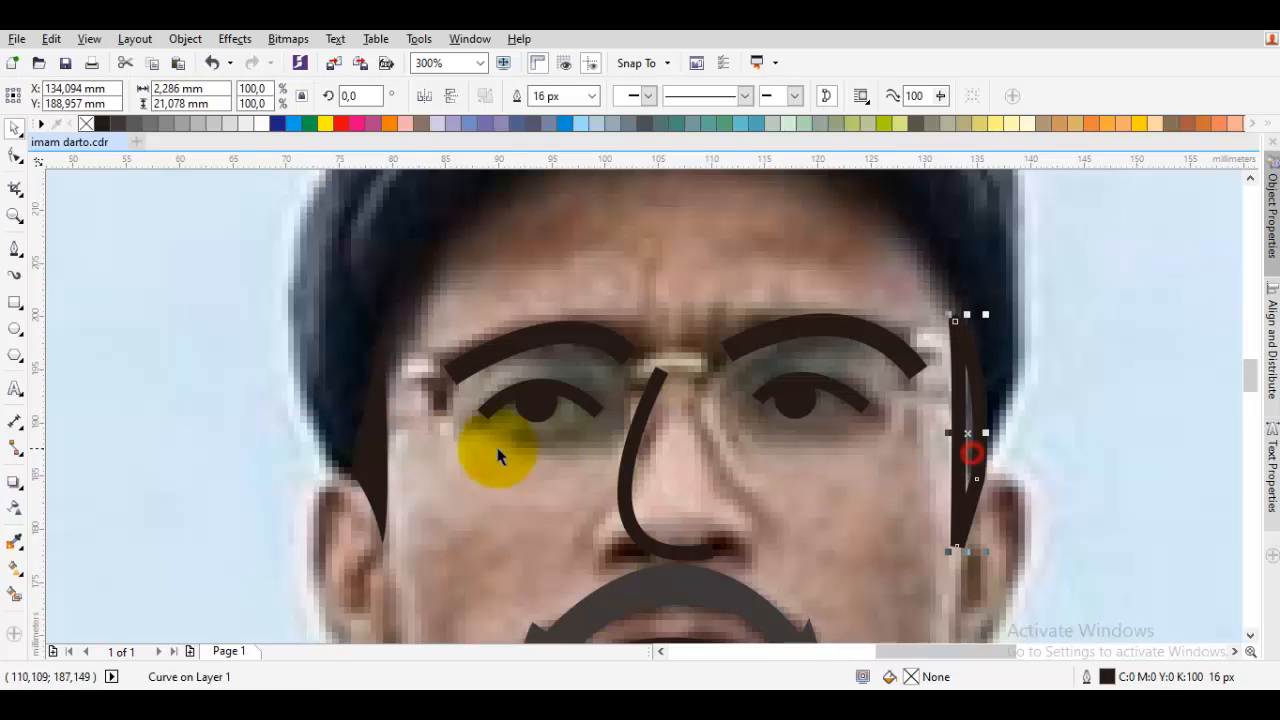
left_click(366, 453, "shift")
left_click(519, 97)
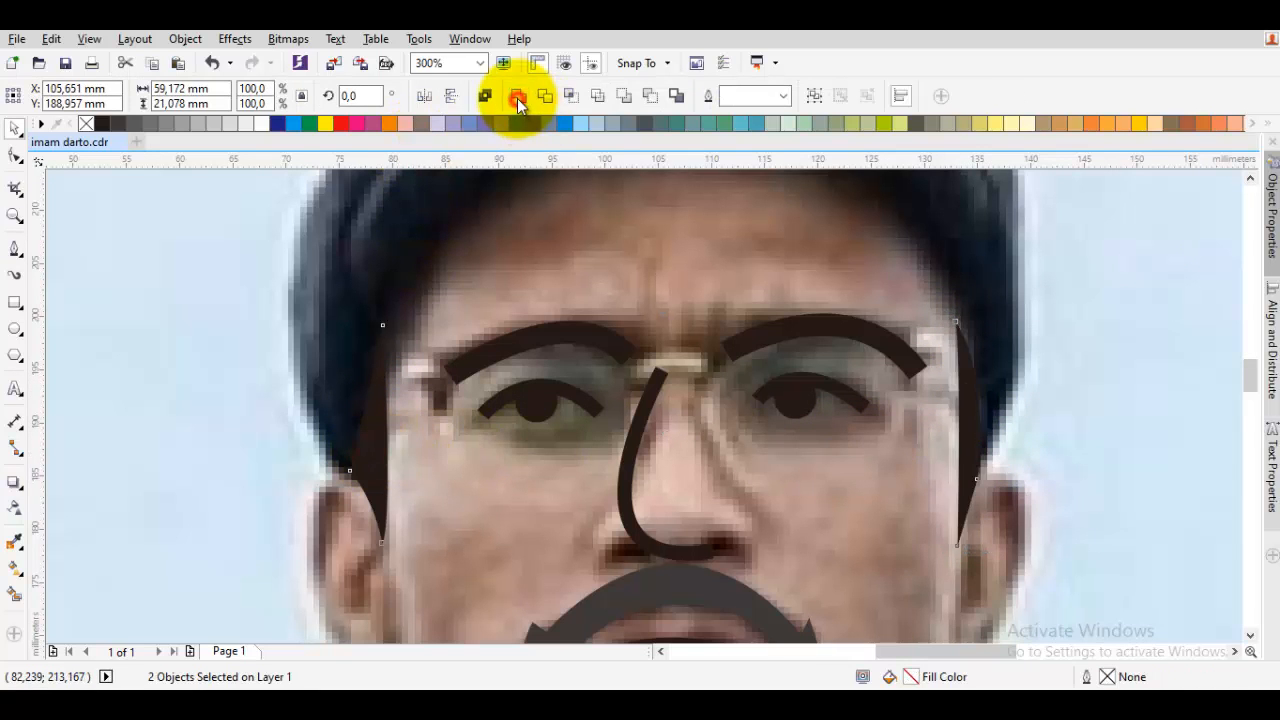
key("Escape")
Draw the cap's outer outline as a Bezier curve from the left sideburn up the side and over the crown, redoing the topmost node
scroll(523, 240, "down", 1)
left_click_drag(512, 280, 567, 418)
scroll(567, 418, "up", 1)
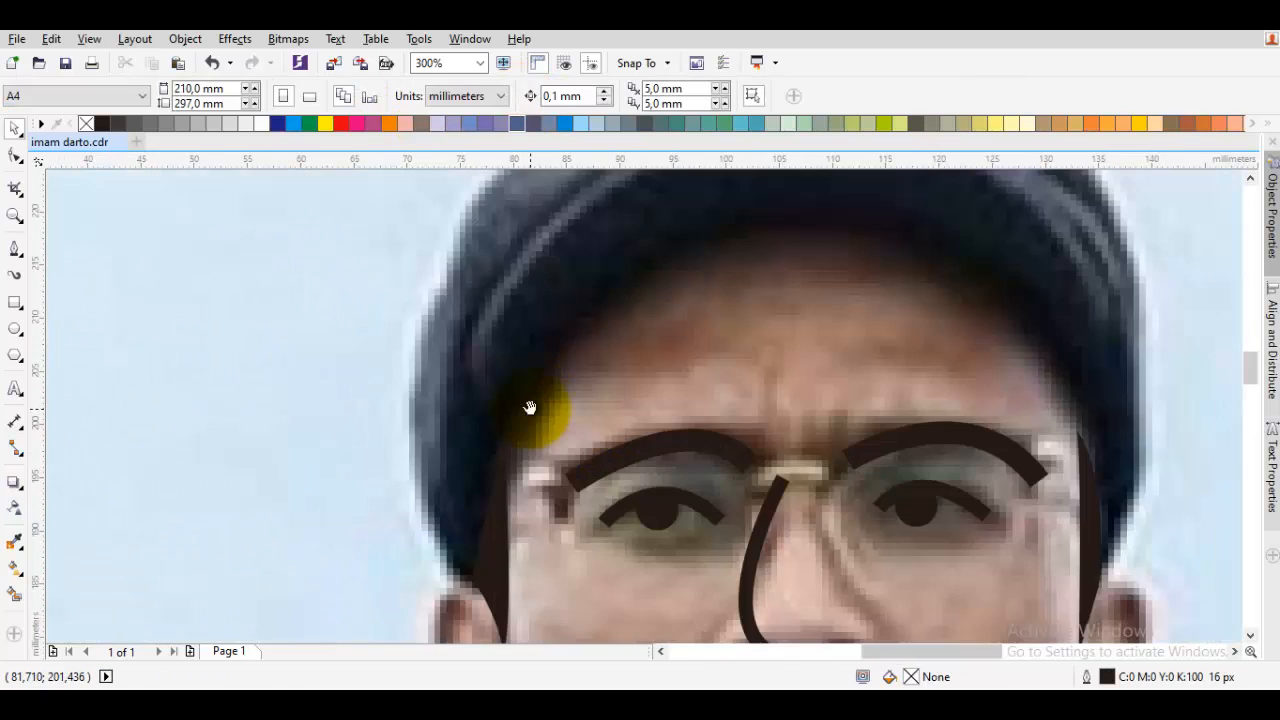
key("F10")
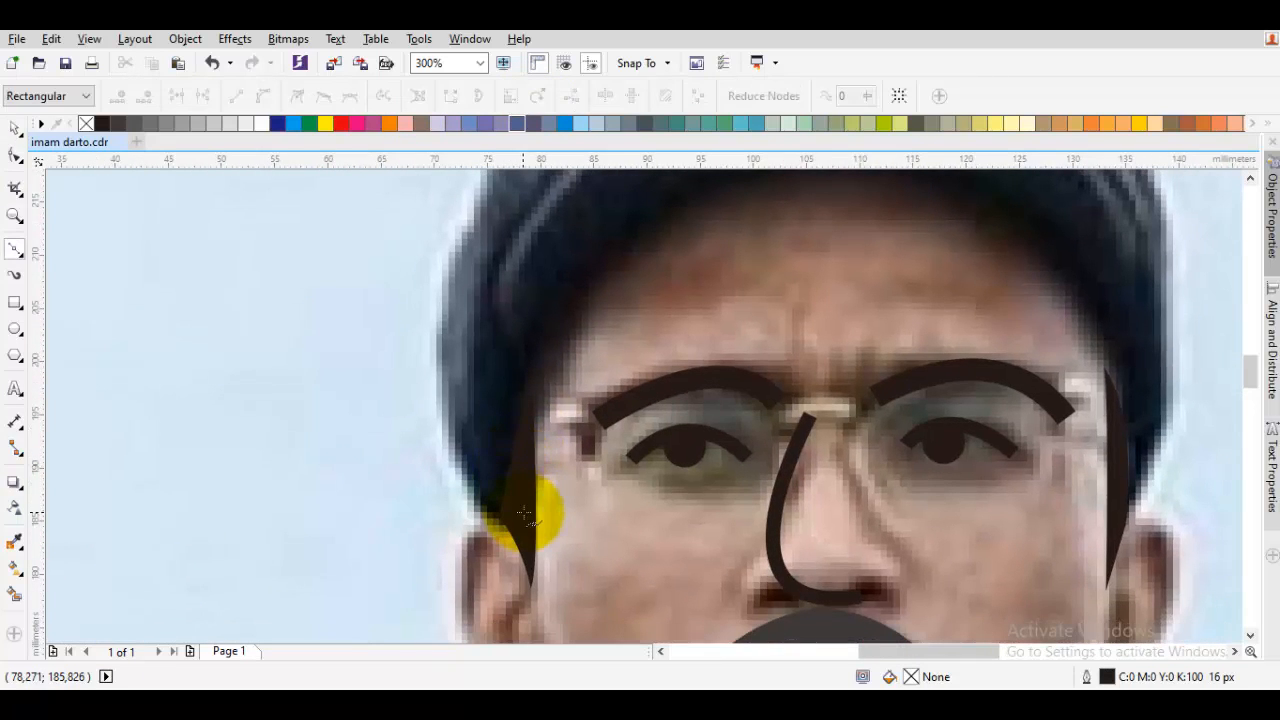
left_click_drag(581, 523, 503, 428)
left_click_drag(504, 299, 525, 358)
scroll(557, 354, "down", 2)
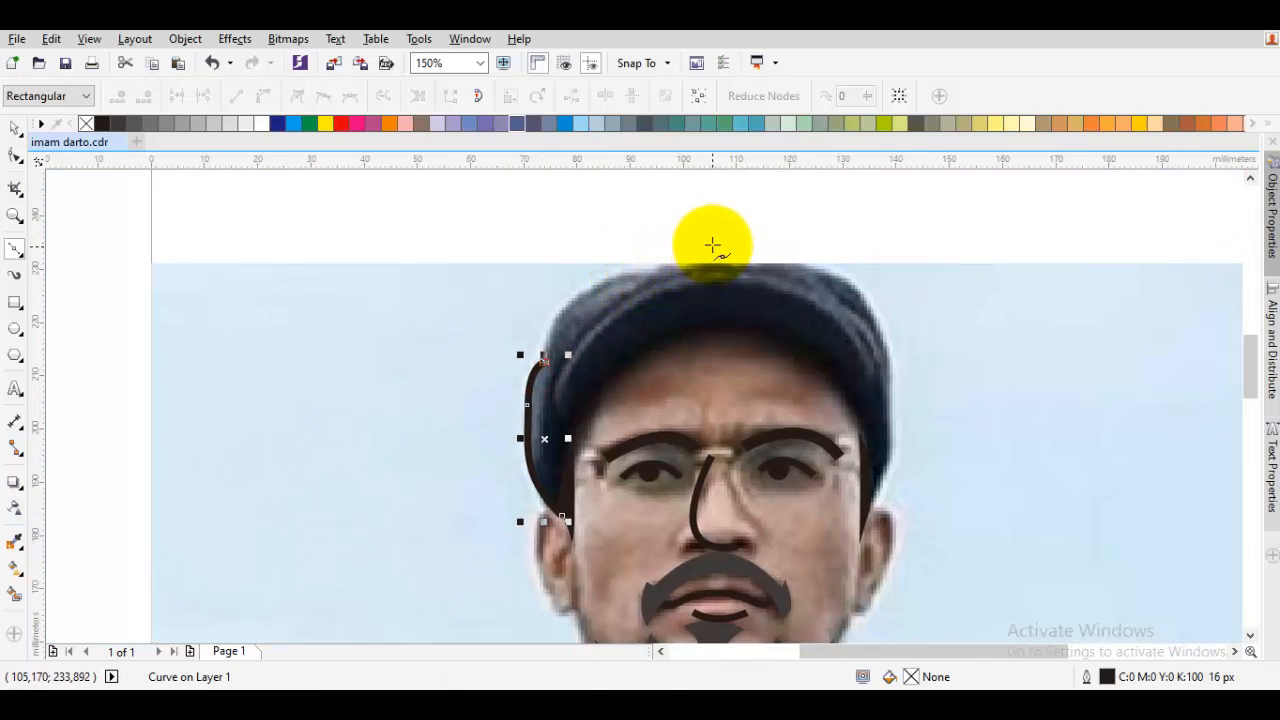
left_click_drag(712, 245, 888, 243)
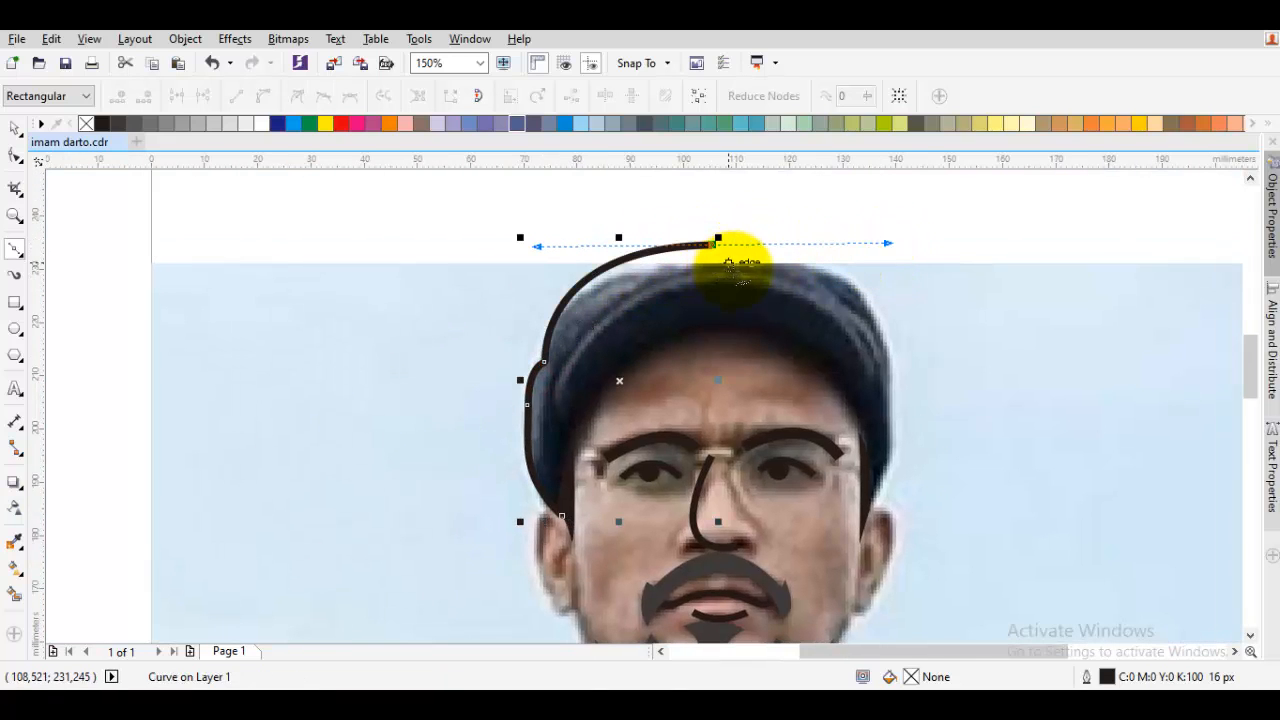
key("ctrl+z")
left_click_drag(723, 250, 858, 248)
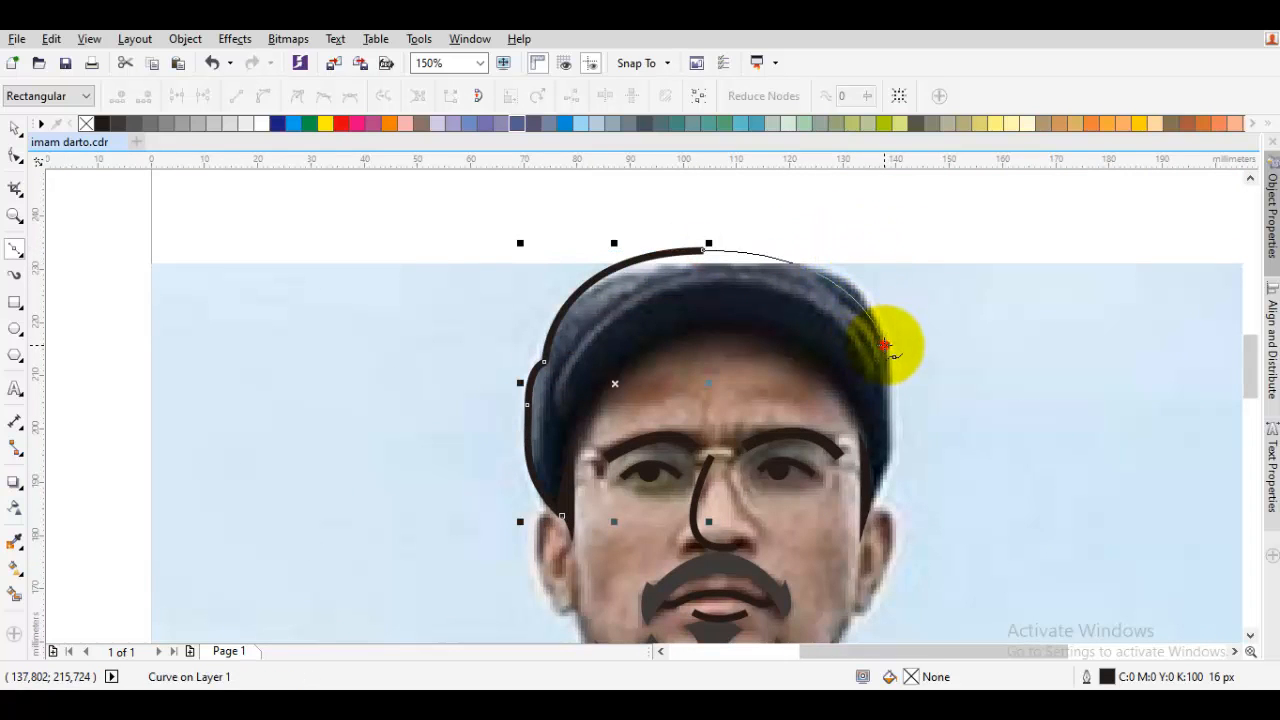
left_click(885, 345)
Continue the cap outline down the right side of the cap to the sideburn at the ear
scroll(912, 380, "down", 1)
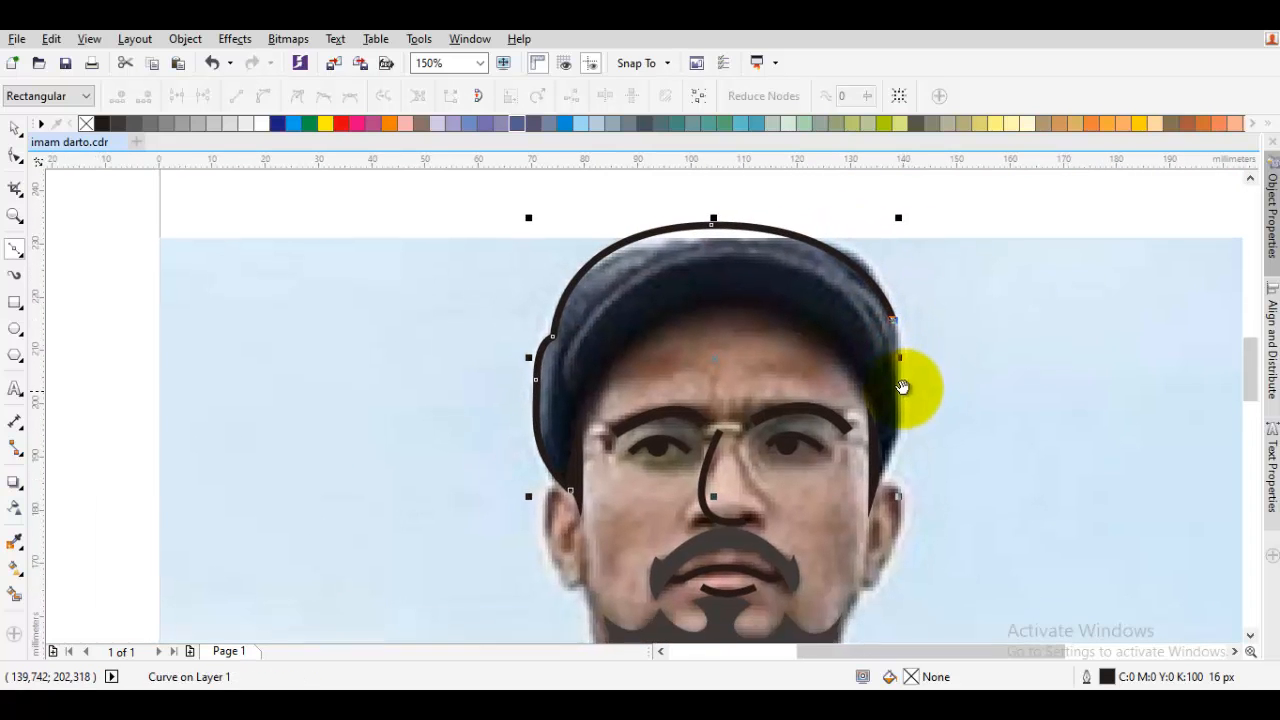
scroll(902, 388, "up", 2)
left_click(897, 405)
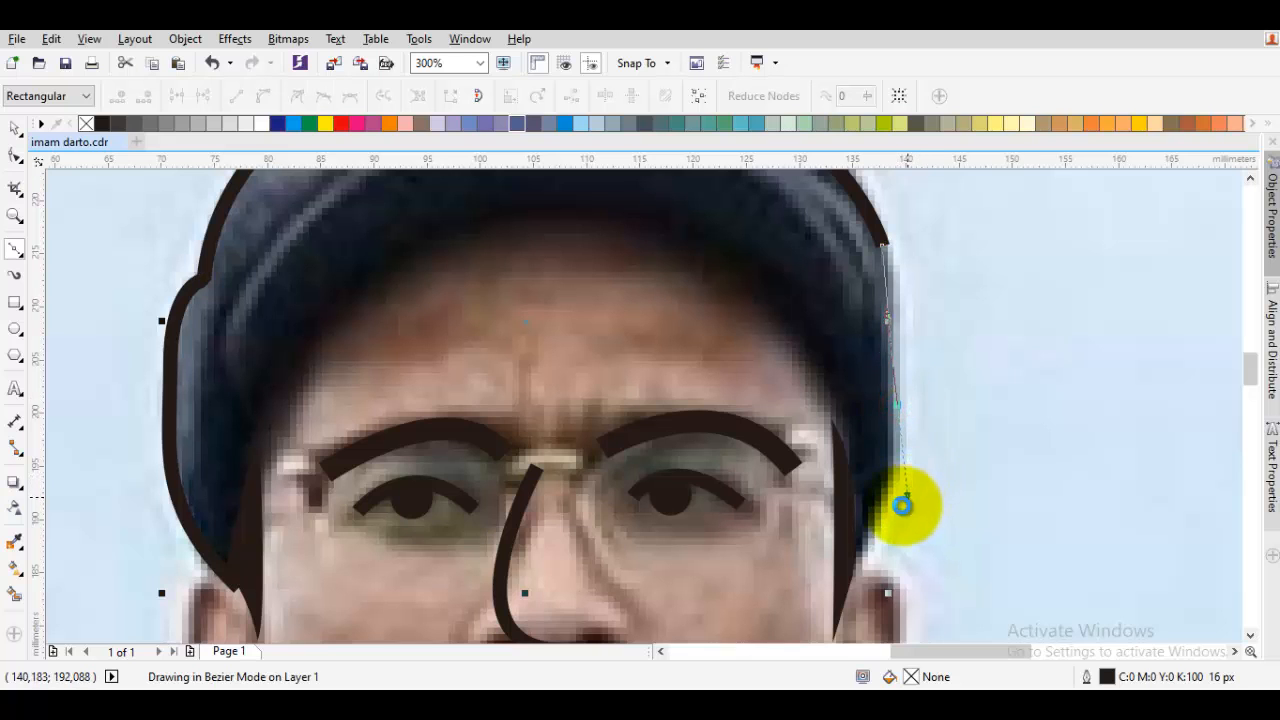
left_click_drag(903, 506, 908, 497)
left_click_drag(880, 535, 913, 468)
left_click(882, 511)
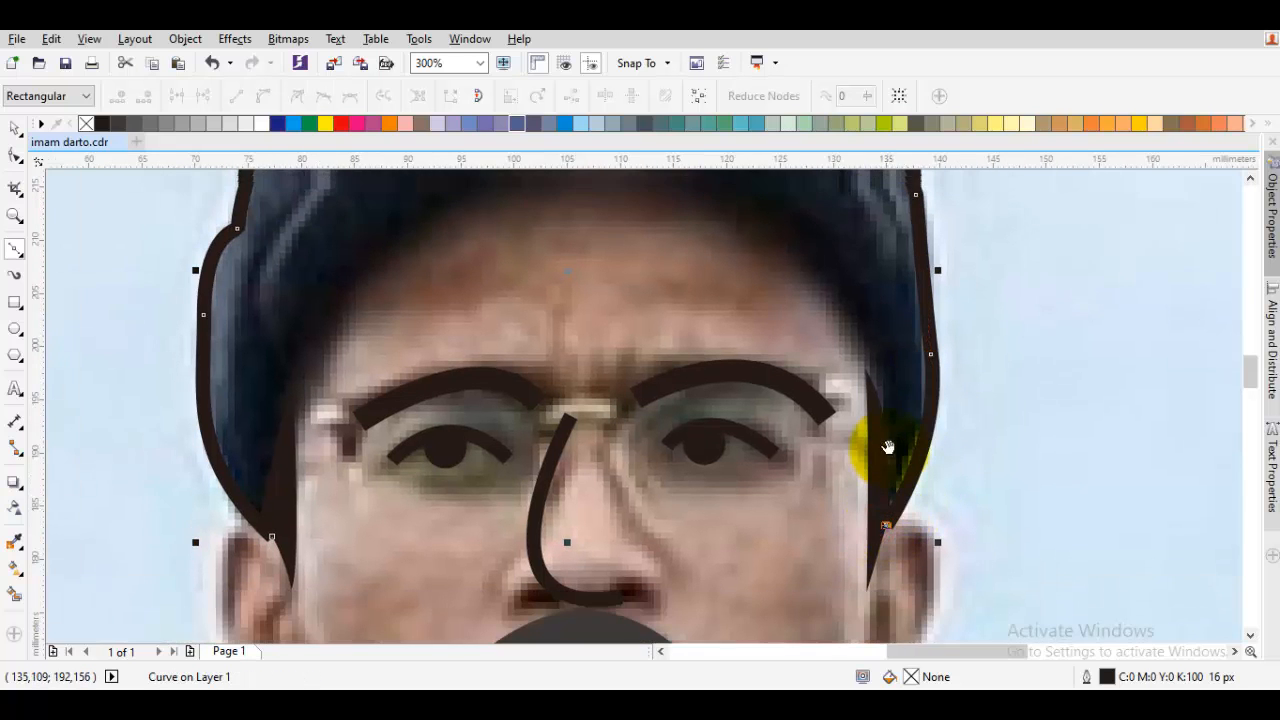
Trace the cap's lower edge in an arc over the forehead and close the outline at its starting point by the left sideburn
left_click_drag(874, 392, 874, 309)
left_click_drag(771, 252, 840, 337)
mouse_move(698, 255)
left_mouse_down()
mouse_move(760, 300)
mouse_move(519, 287)
left_mouse_up()
left_click_drag(459, 467, 495, 370)
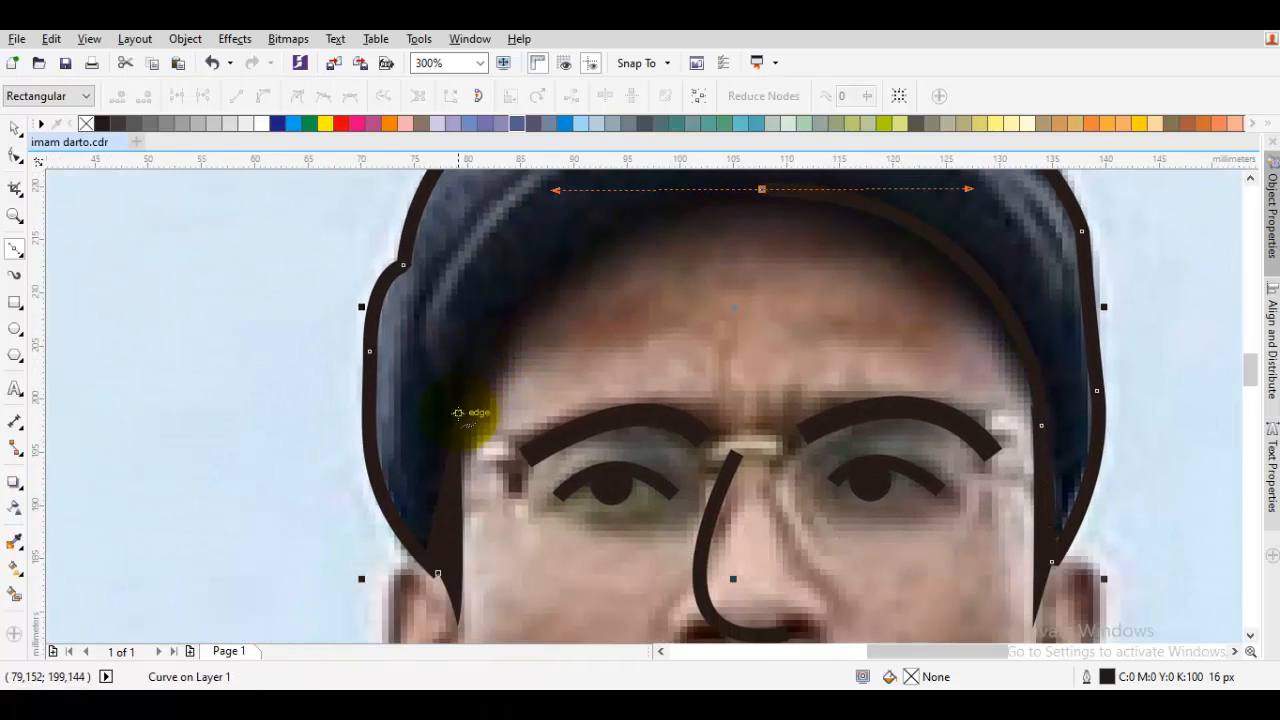
left_click_drag(457, 415, 461, 461)
mouse_move(423, 564)
left_mouse_down()
mouse_move(476, 528)
mouse_move(491, 462)
left_mouse_up()
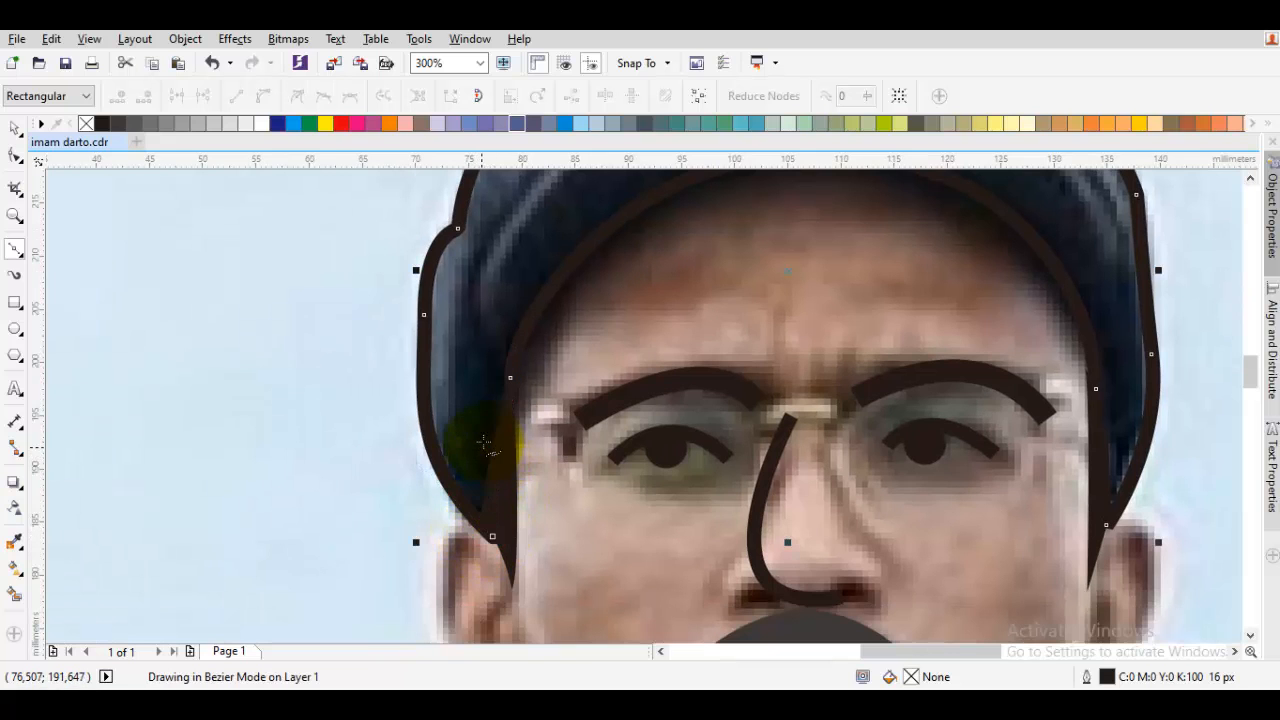
scroll(483, 445, "down", 1)
key("space")
left_click_drag(643, 304, 618, 338)
scroll(540, 308, "up", 1)
left_click_drag(500, 344, 573, 250)
key("space")
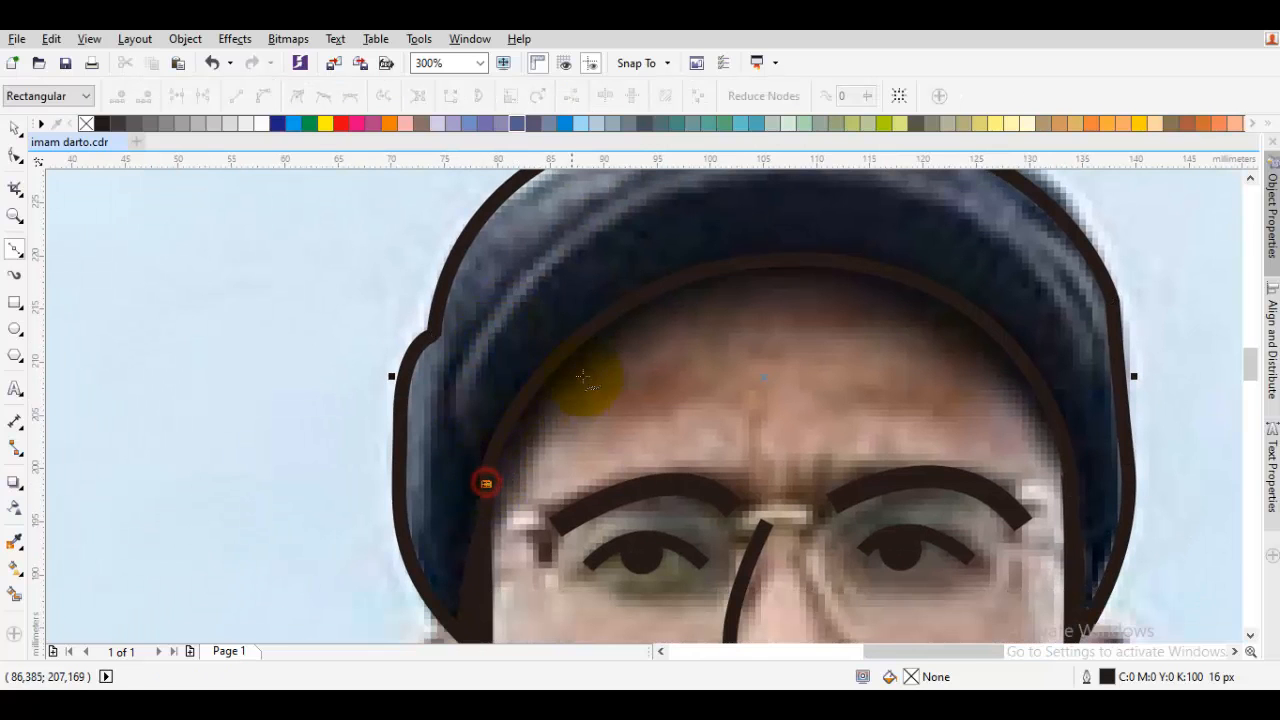
left_click_drag(680, 259, 518, 350)
left_click_drag(592, 242, 914, 229)
key("ctrl+z")
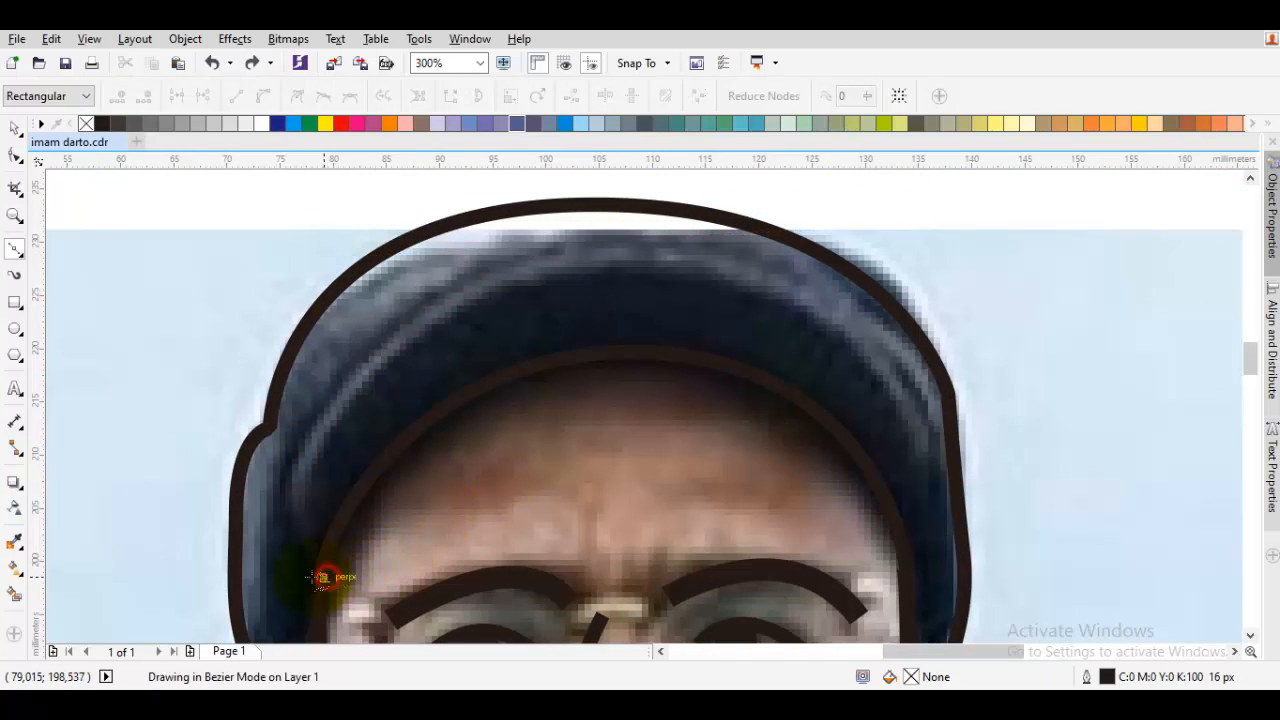
left_click_drag(322, 577, 261, 553)
left_click_drag(399, 350, 417, 322)
scroll(628, 303, "right", 1)
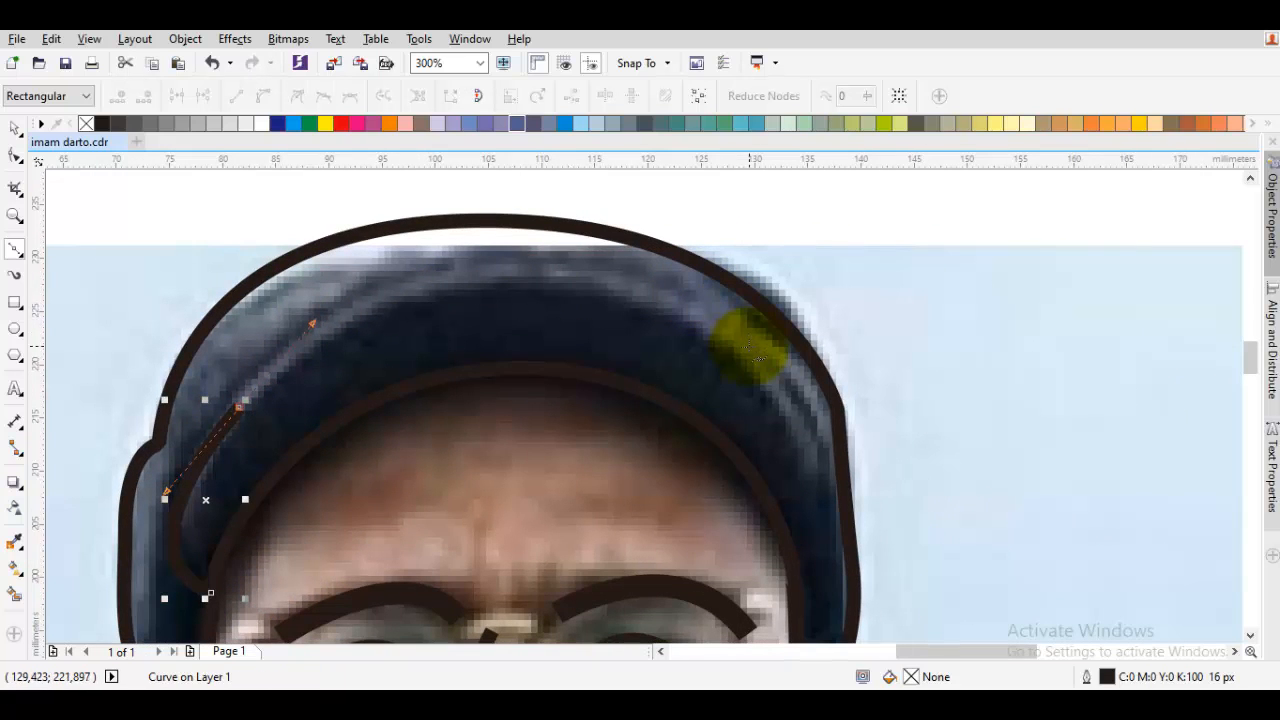
left_click_drag(748, 350, 880, 525)
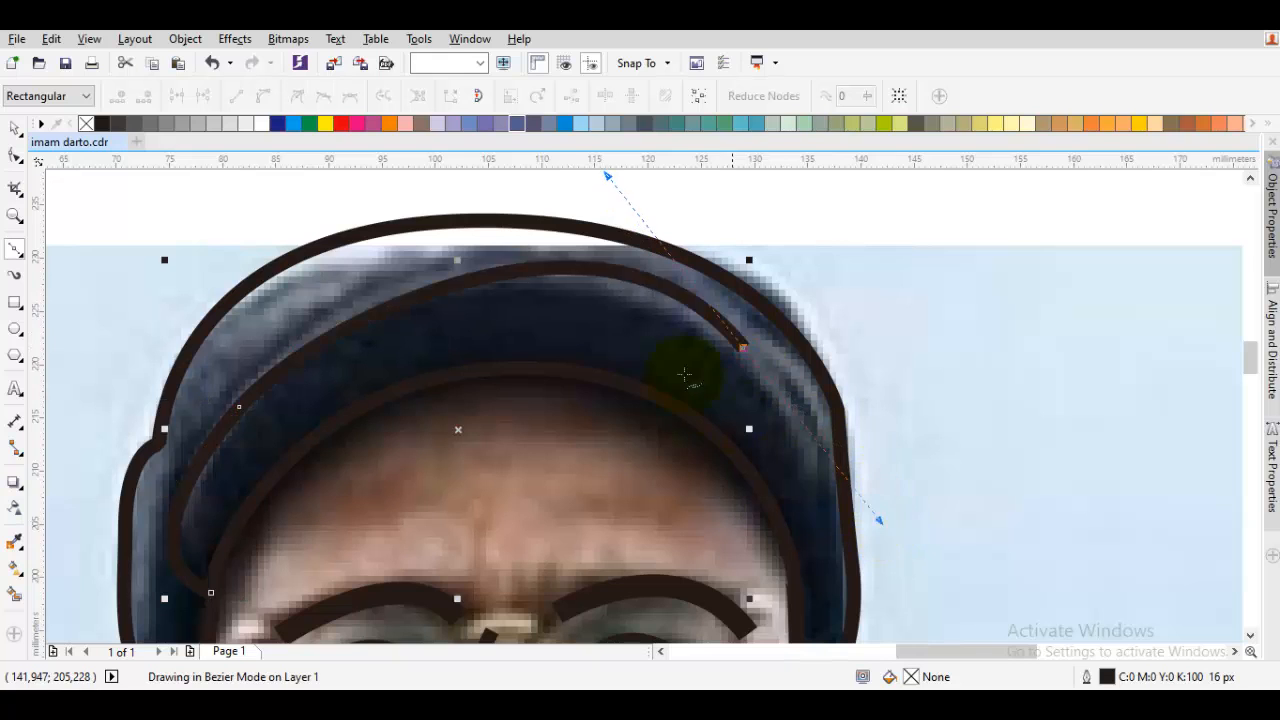
key("ctrl+z")
key("ctrl+z")
Draw the visor's upper edge as a curve arching across the cap from the left end of the brim to the right end
scroll(345, 398, "down", 1)
scroll(279, 455, "up", 1)
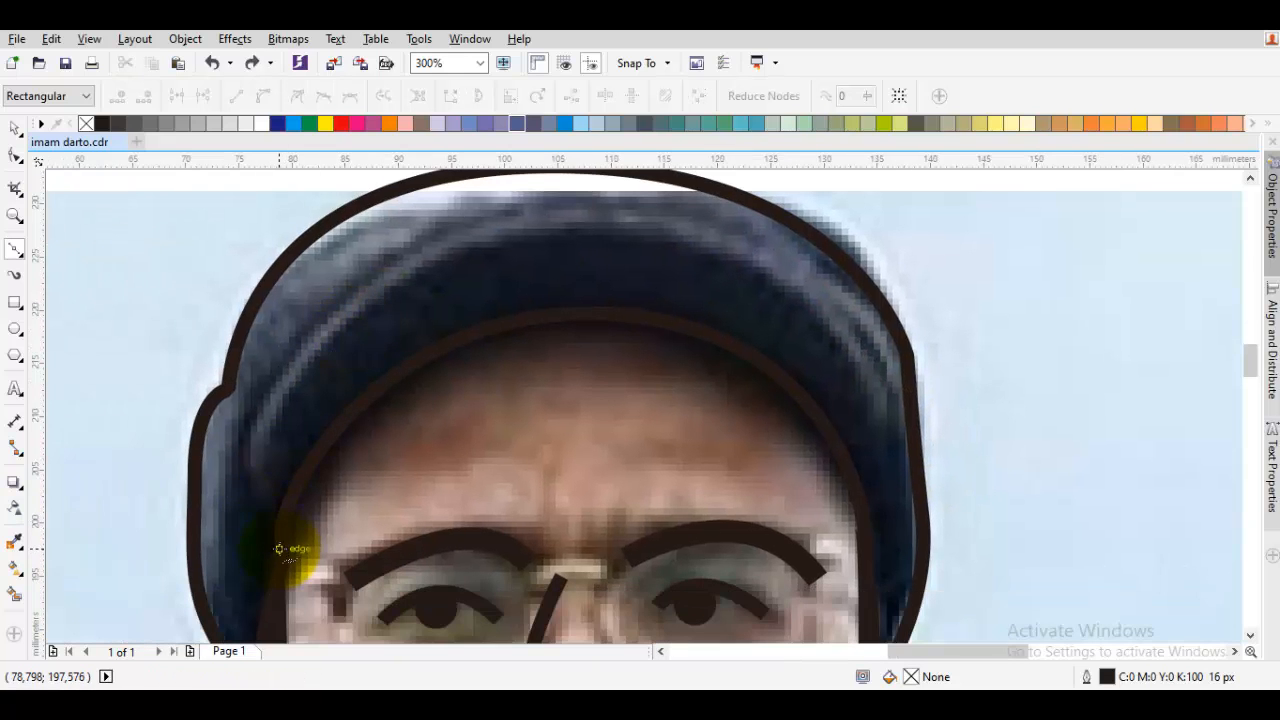
left_click_drag(252, 497, 251, 494)
left_click_drag(264, 392, 301, 339)
left_click_drag(519, 260, 475, 288)
left_click_drag(569, 235, 782, 250)
scroll(812, 365, "down", 1)
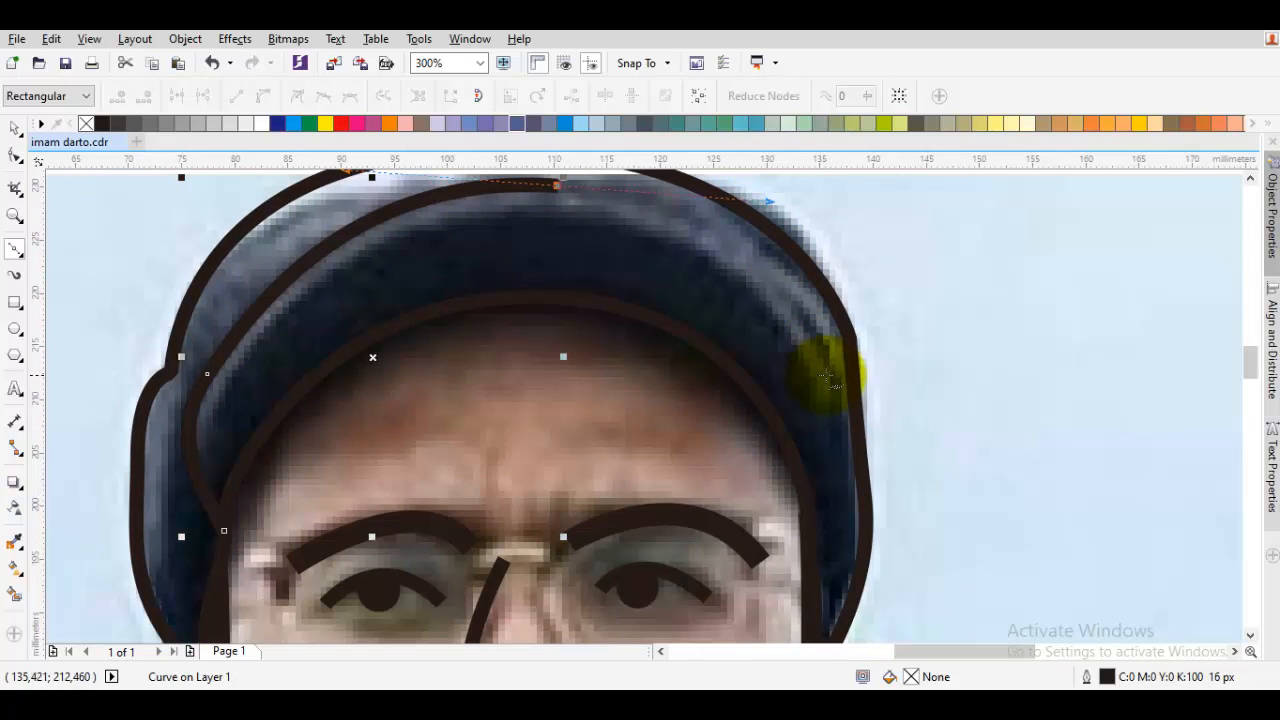
left_click_drag(825, 378, 855, 417)
left_click(812, 542)
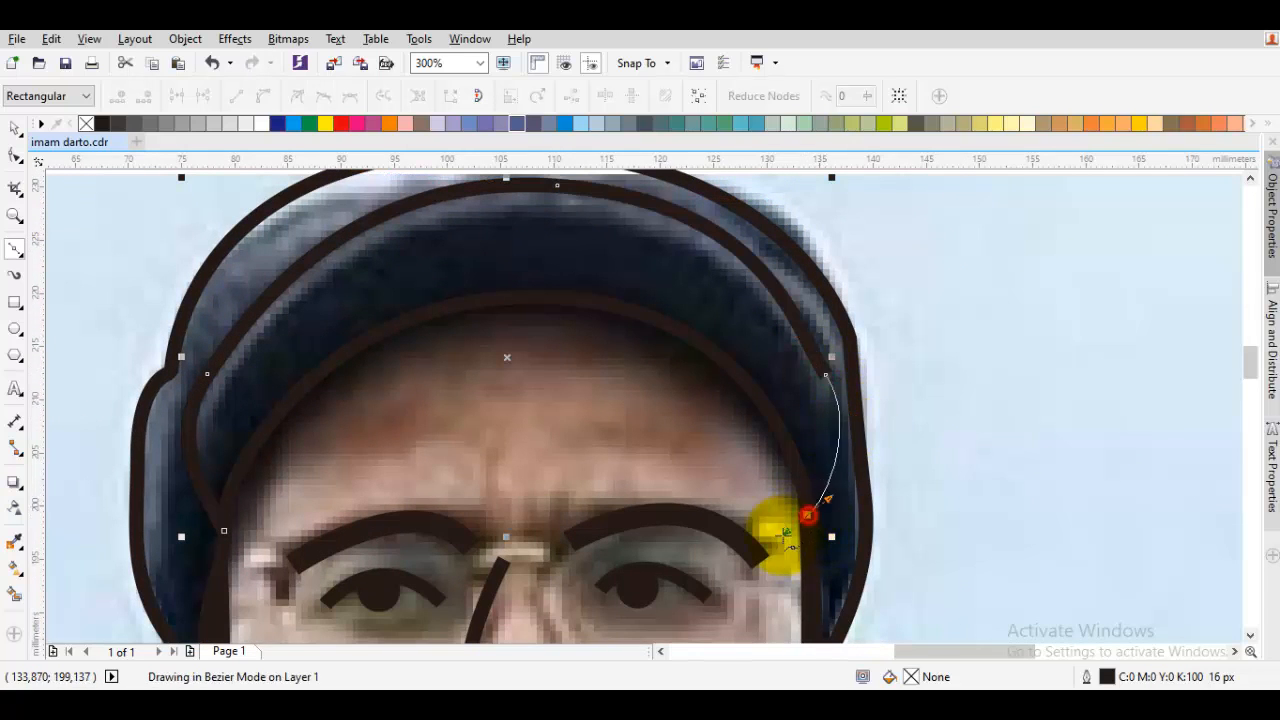
key("space")
key("Escape")
Move the top node of the sideburn on the image's right slightly up and outward, in under the cap's outline
left_click_drag(787, 545, 816, 443)
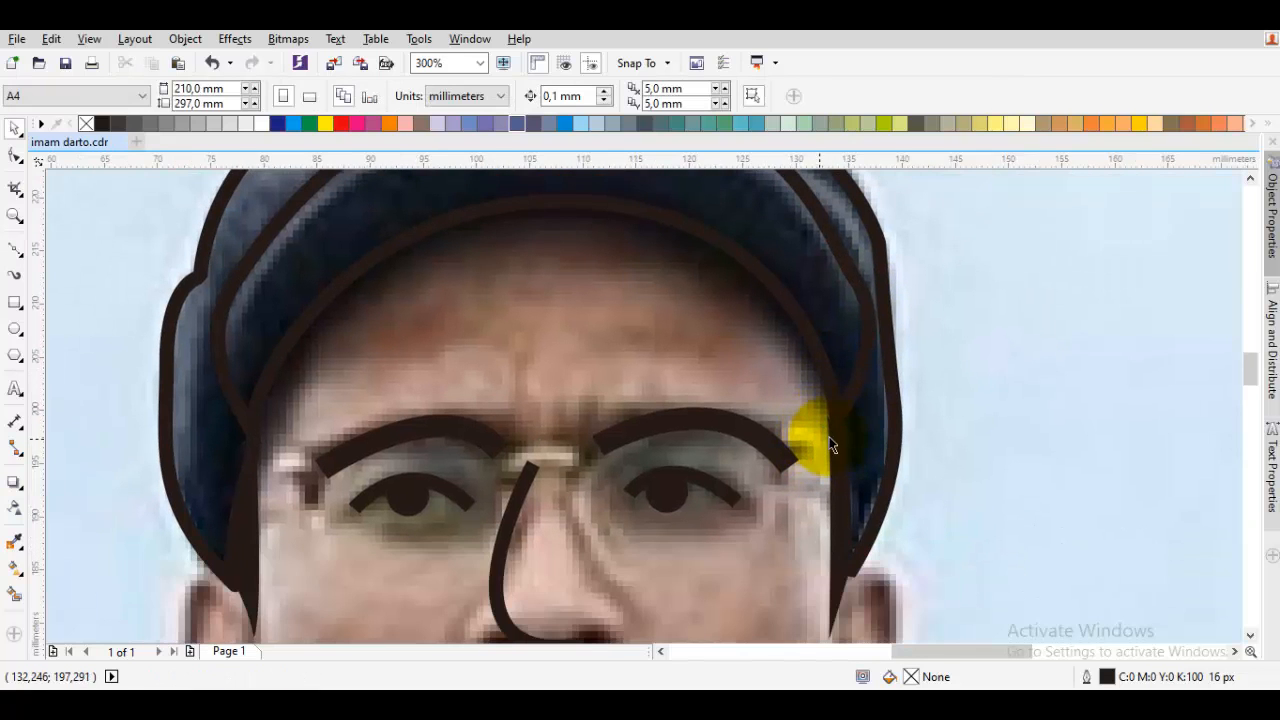
double_click(835, 433)
scroll(834, 434, "up", 1)
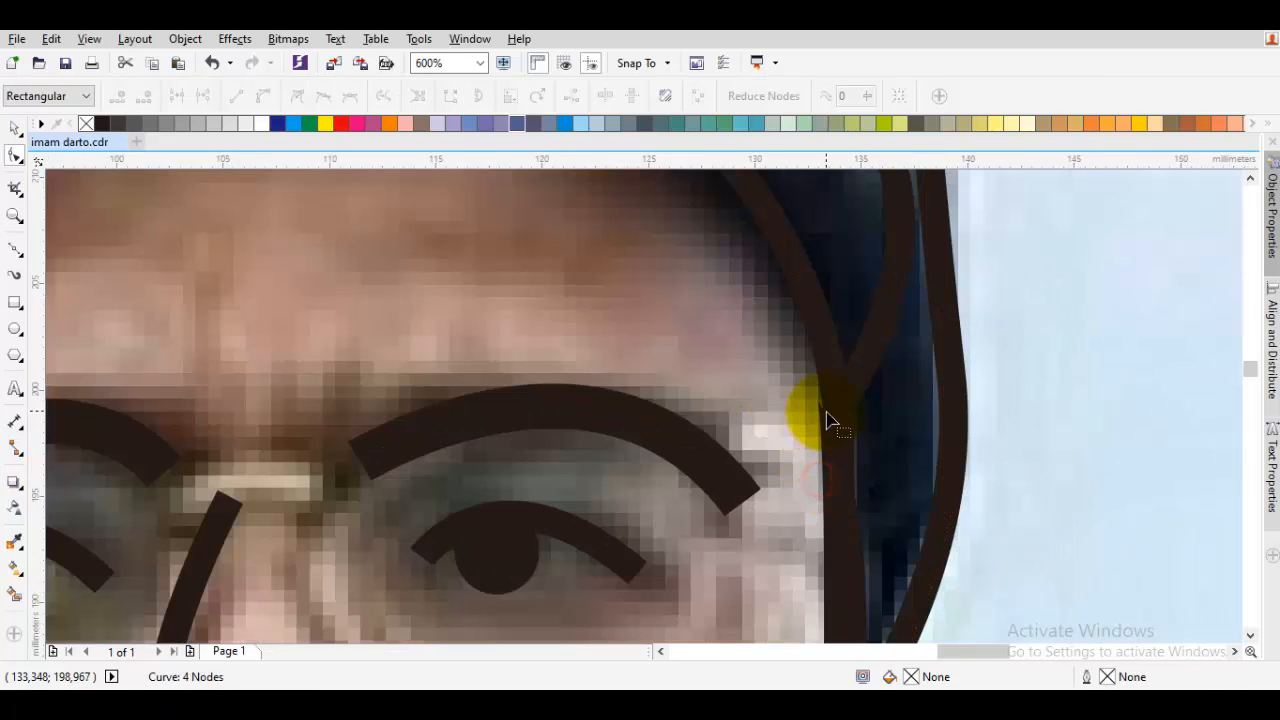
scroll(835, 380, "down", 4)
left_click(842, 508)
scroll(860, 363, "up", 3)
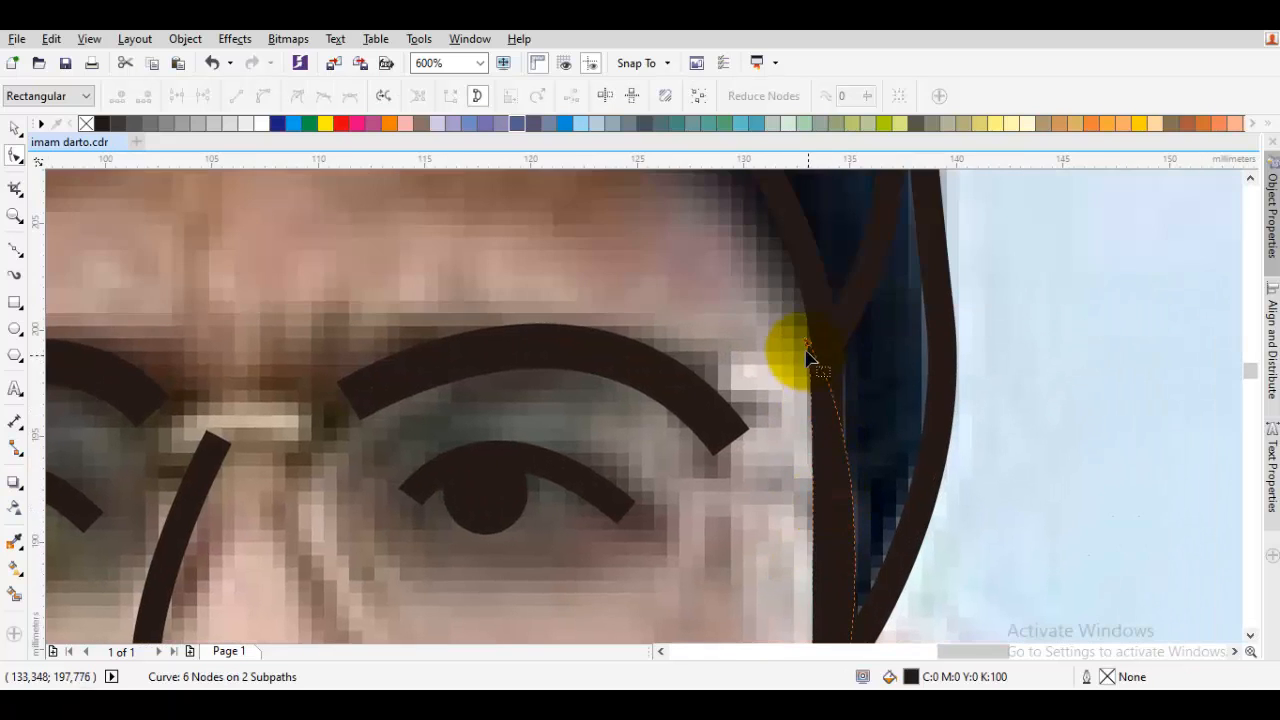
left_click_drag(810, 348, 823, 321)
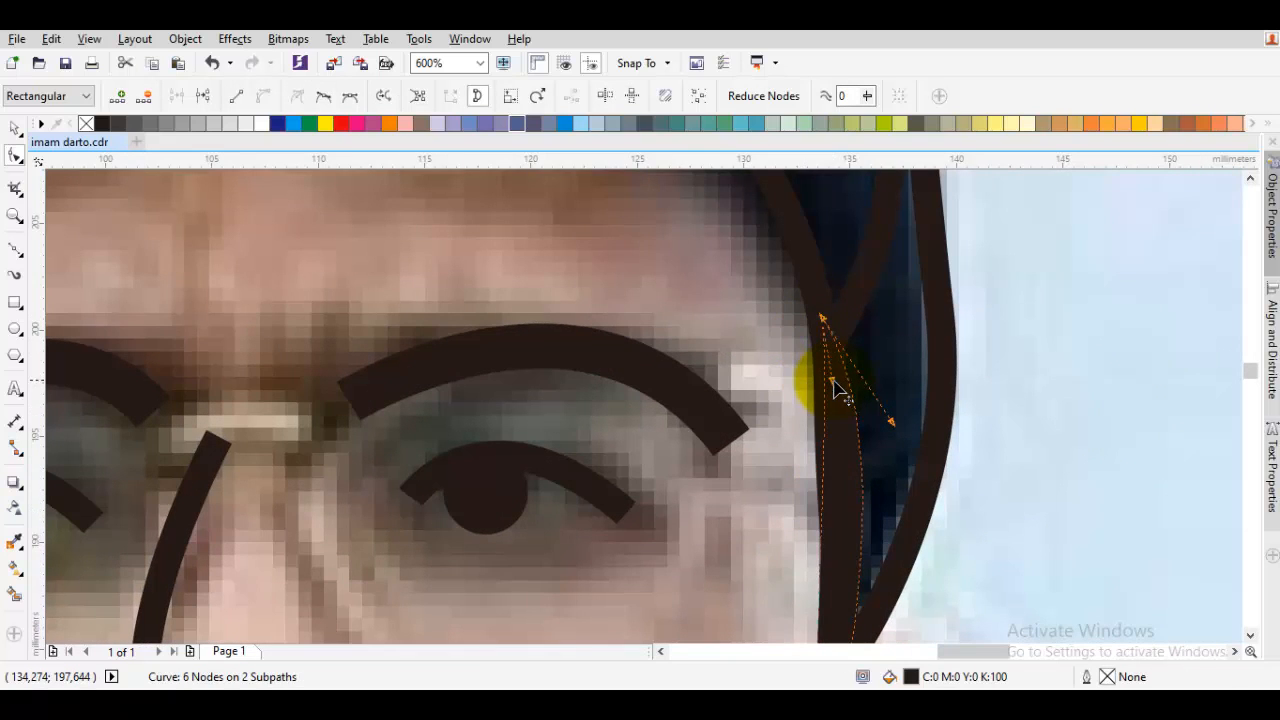
Adjust the sideburn on the image's right by slightly shifting its top handle and lower tip and moving its outer node out under the cap outline
left_click_drag(834, 382, 831, 376)
scroll(834, 463, "down", 6)
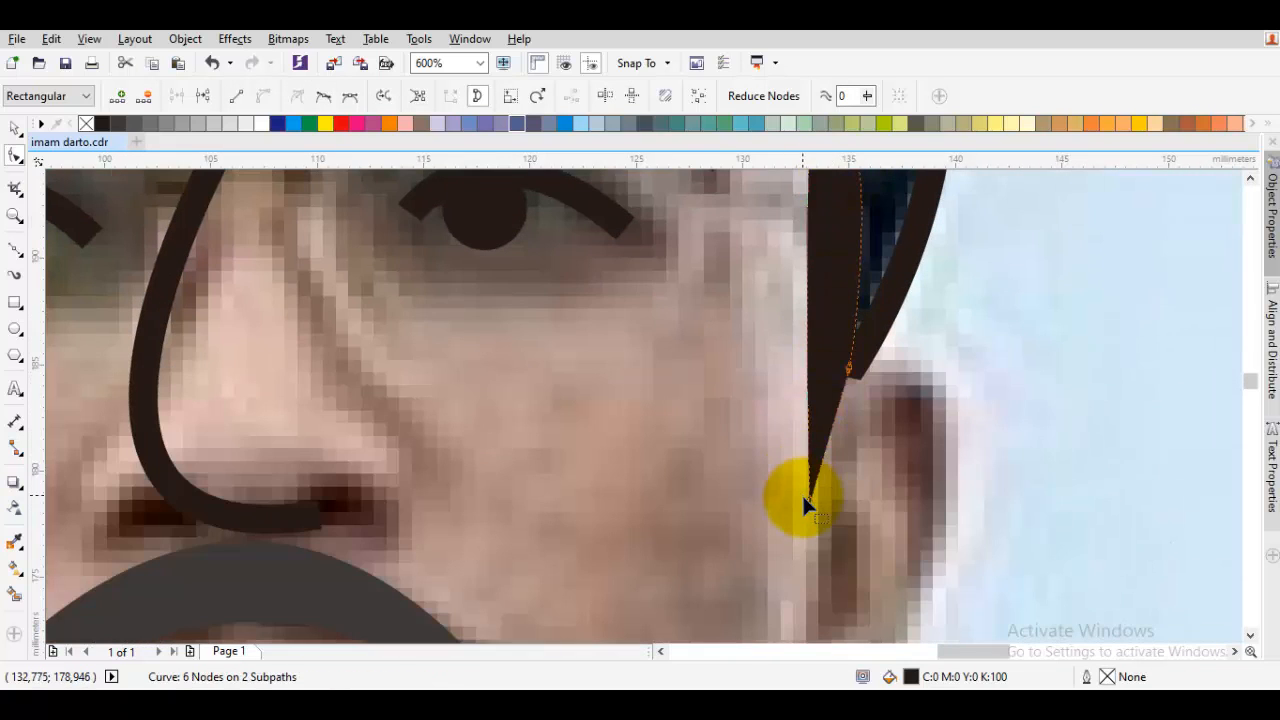
left_click_drag(810, 507, 808, 506)
left_click_drag(848, 372, 858, 379)
key("space")
key("Escape")
scroll(862, 368, "down", 2)
left_click_drag(889, 320, 950, 406)
scroll(677, 303, "up", 3)
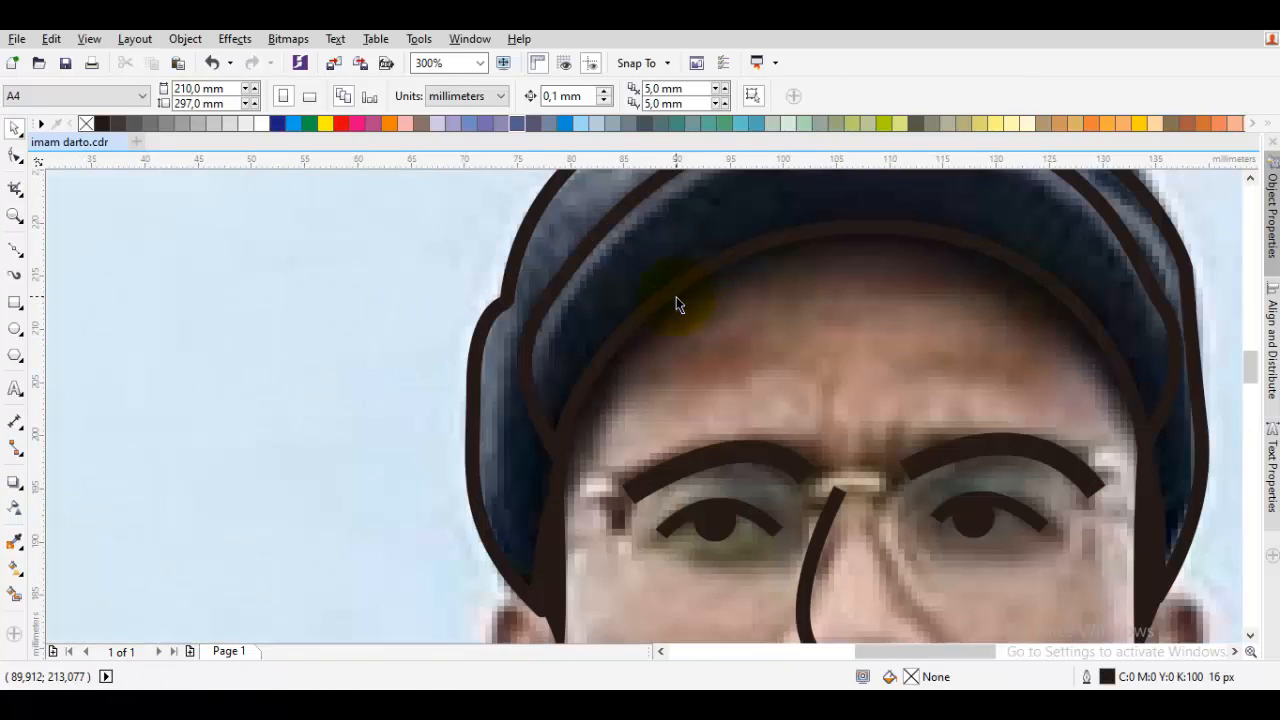
scroll(711, 343, "down", 3)
key("p")
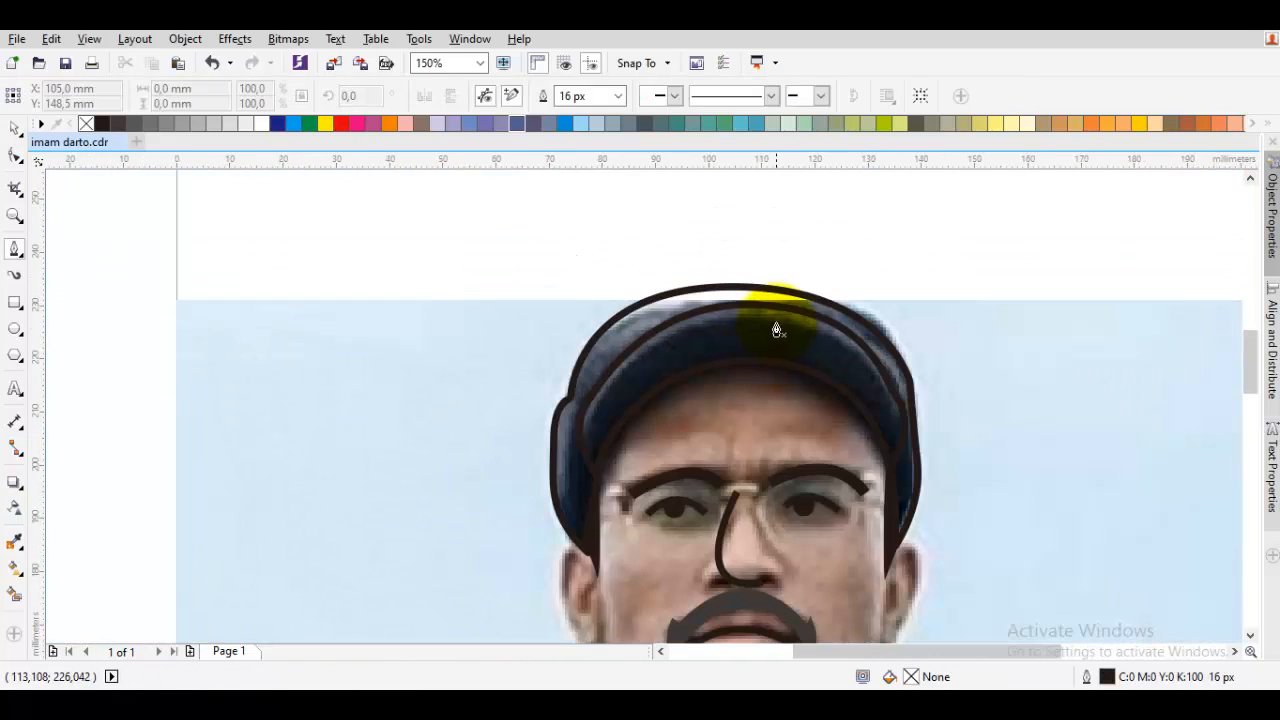
left_click_drag(777, 319, 880, 366)
scroll(885, 419, "up", 1)
left_click_drag(904, 446, 901, 420)
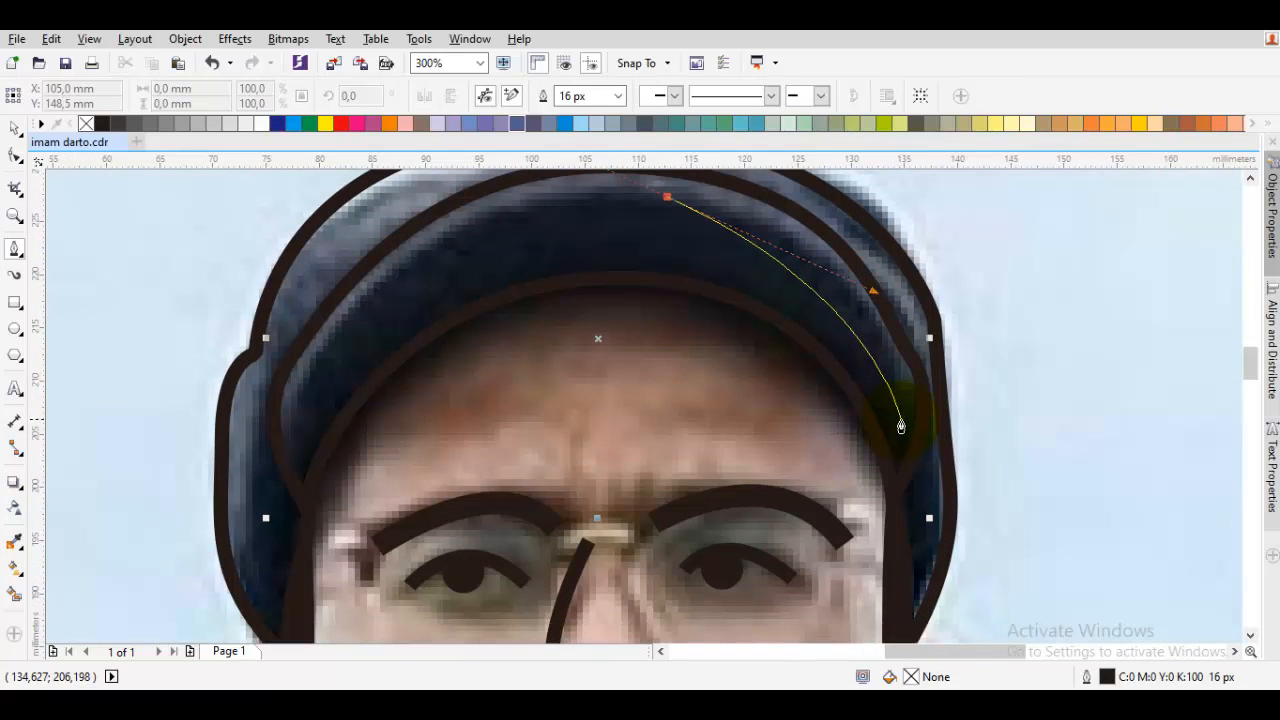
key("Escape")
Draw a curved seam line across the visor, just inside its upper edge, from the left part to the right part
left_click_drag(644, 207, 692, 219)
scroll(479, 368, "down", 2)
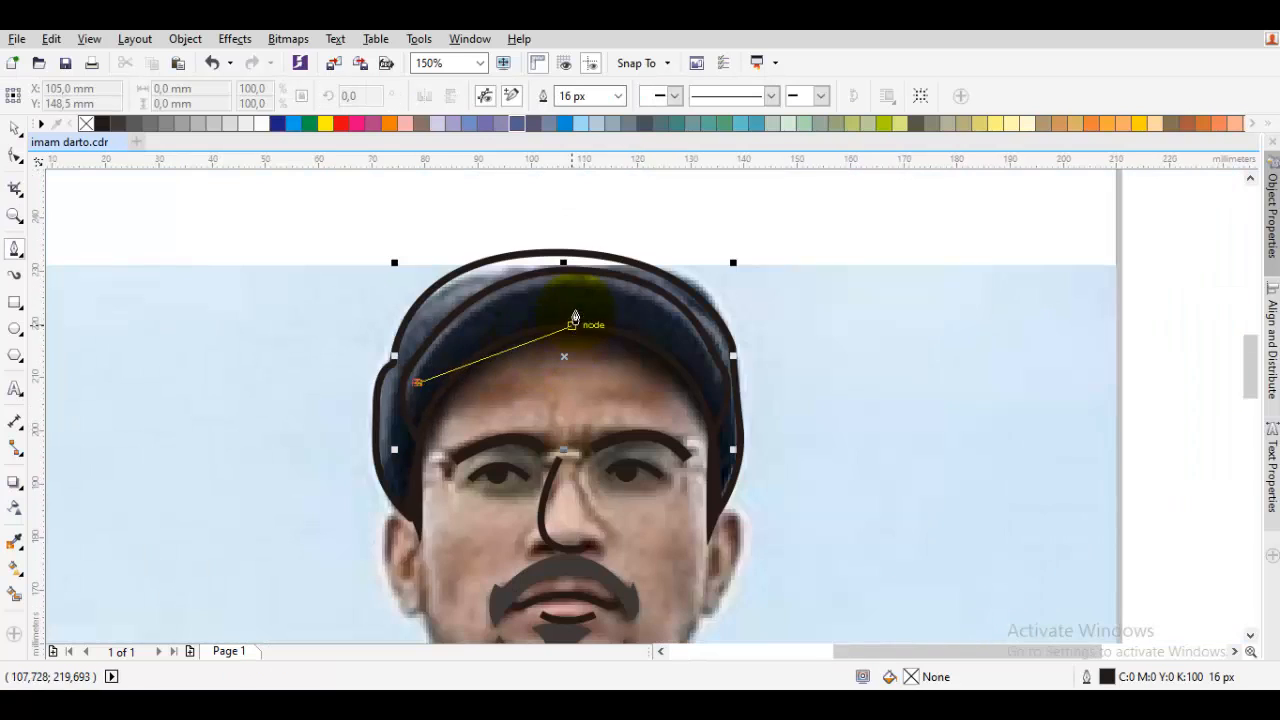
left_click_drag(581, 286, 692, 290)
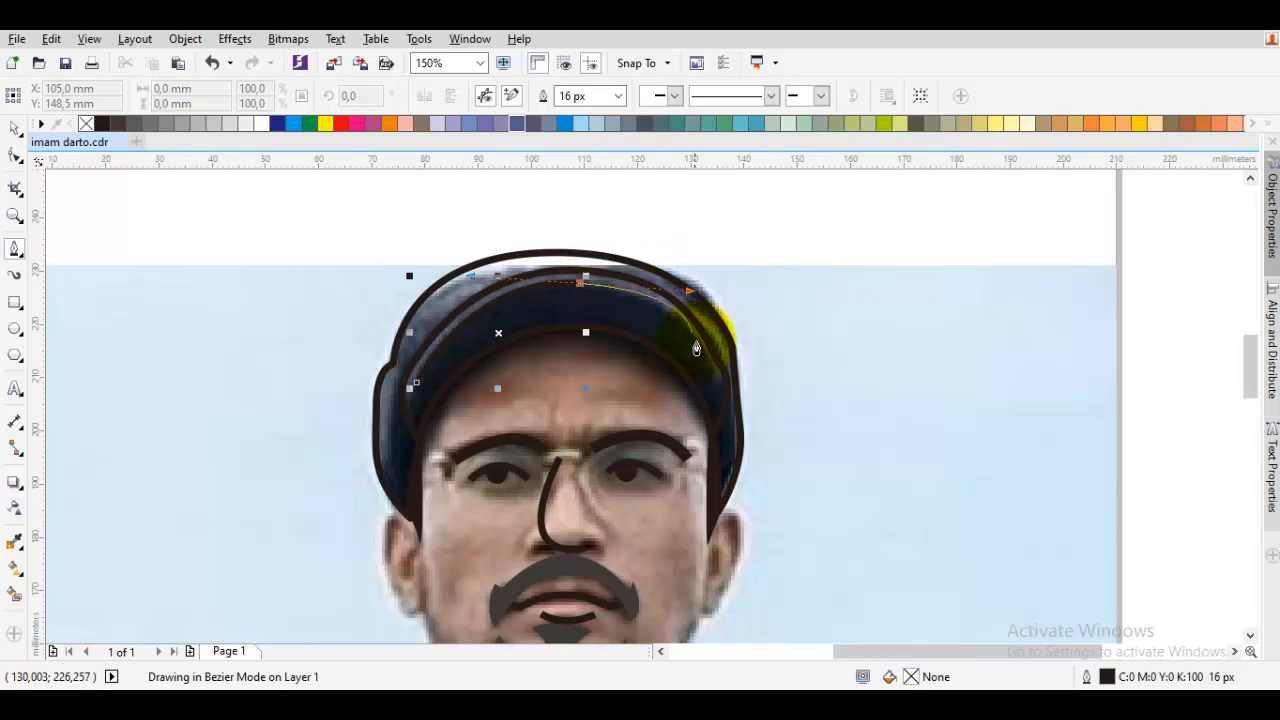
scroll(698, 342, "up", 1)
left_click(711, 383)
key("space")
key("Escape")
Draw a crease curve on the cap's crown from near the top down the right side to the outline
scroll(708, 386, "down", 1)
scroll(680, 320, "up", 1)
key("space")
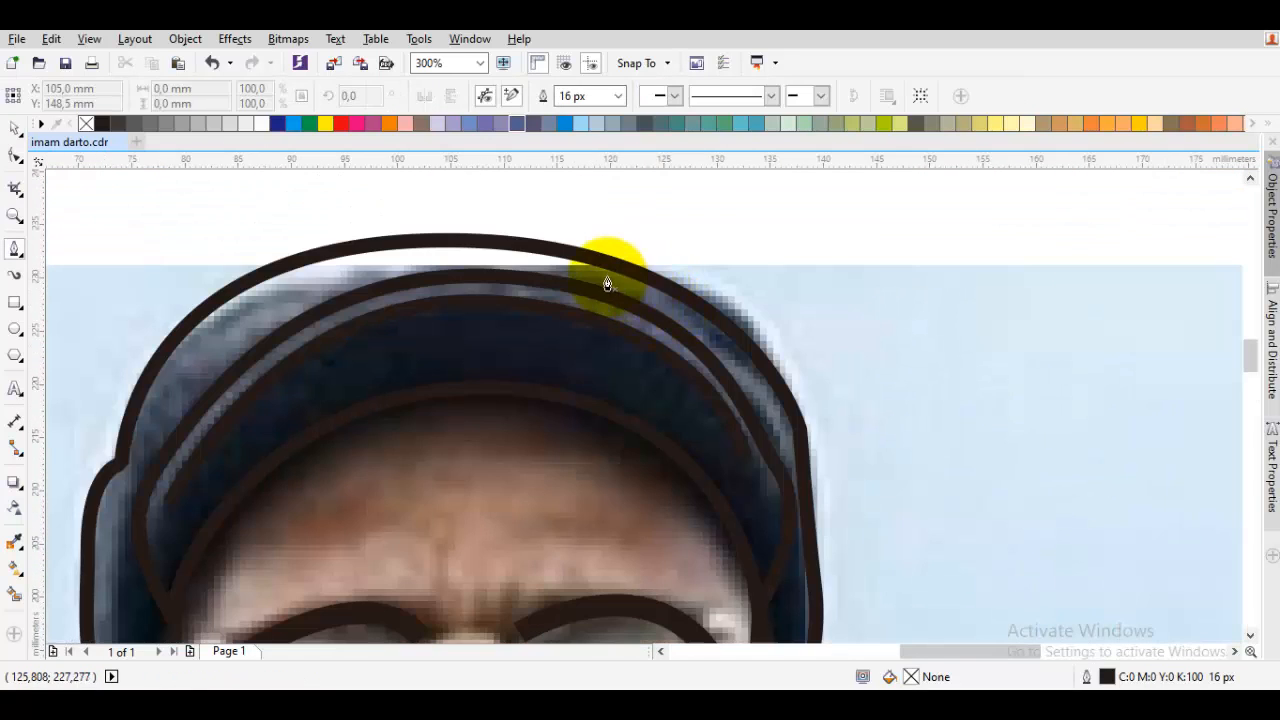
left_click(601, 269)
left_click(597, 272)
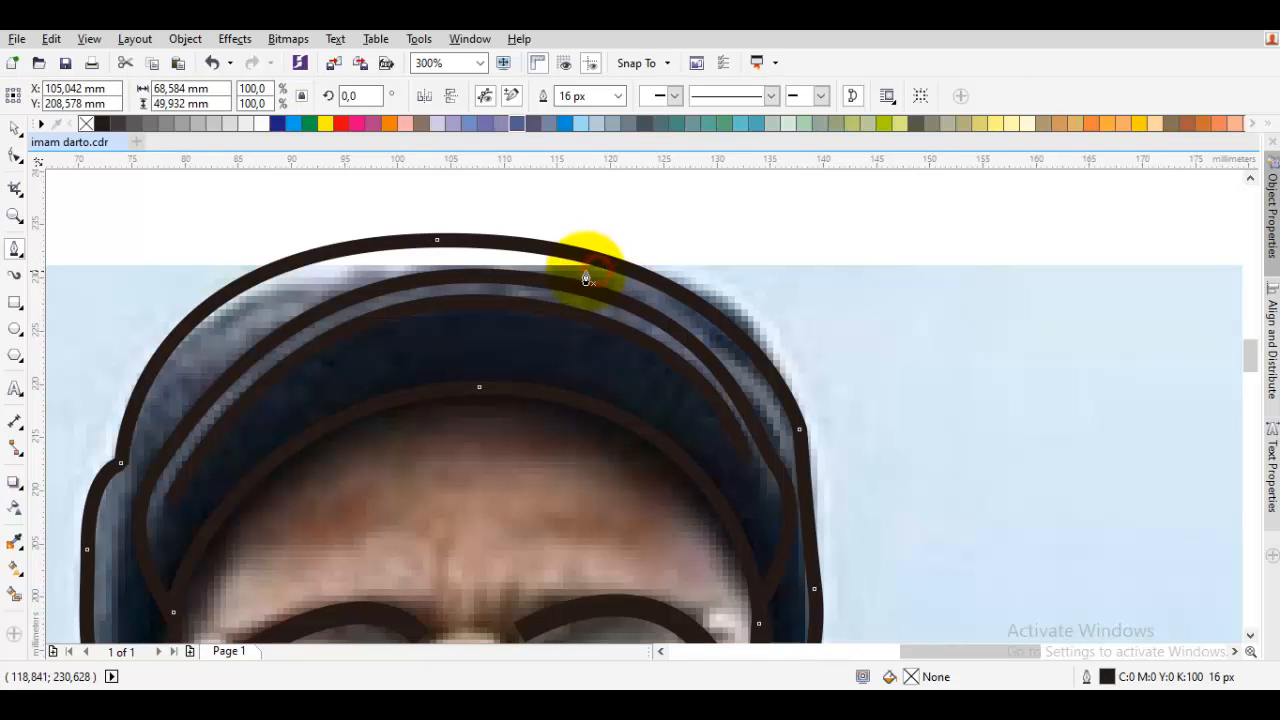
left_click_drag(586, 278, 779, 312)
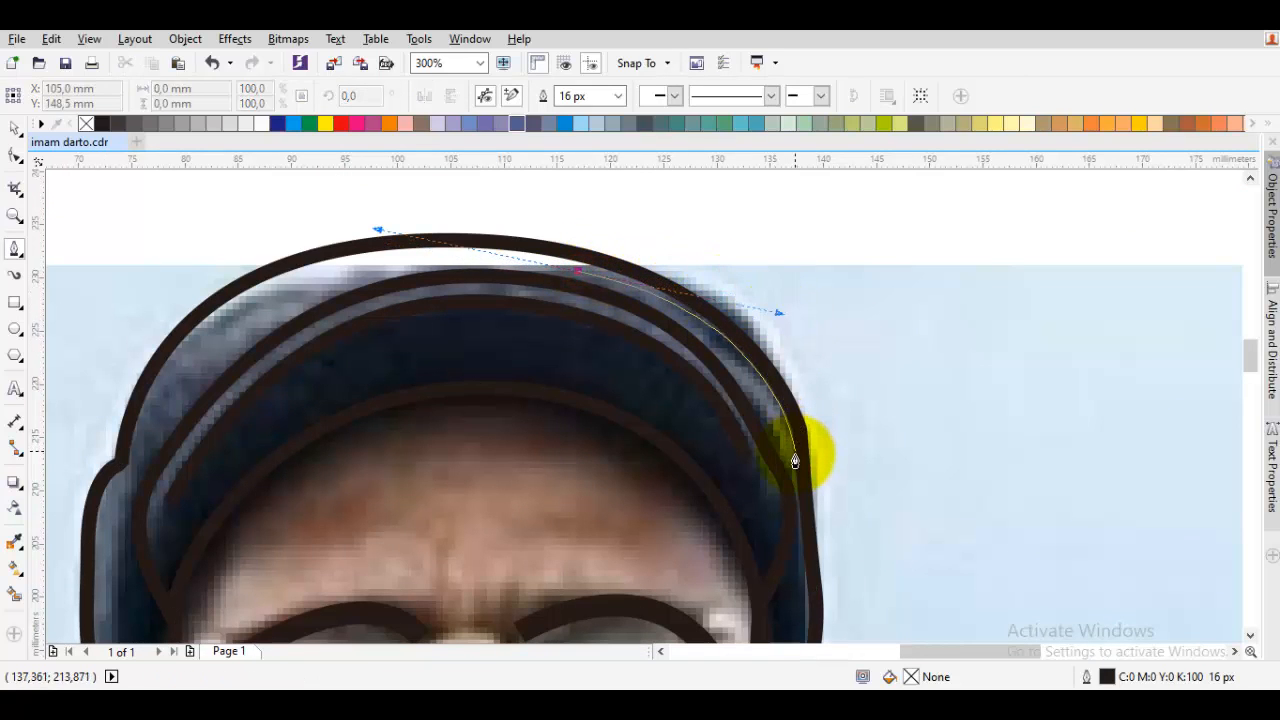
left_click(800, 470)
key("space")
Draw a matching crease curve on the crown's left side, ending at the notch in the cap outline
scroll(306, 322, "left", 4)
key("space")
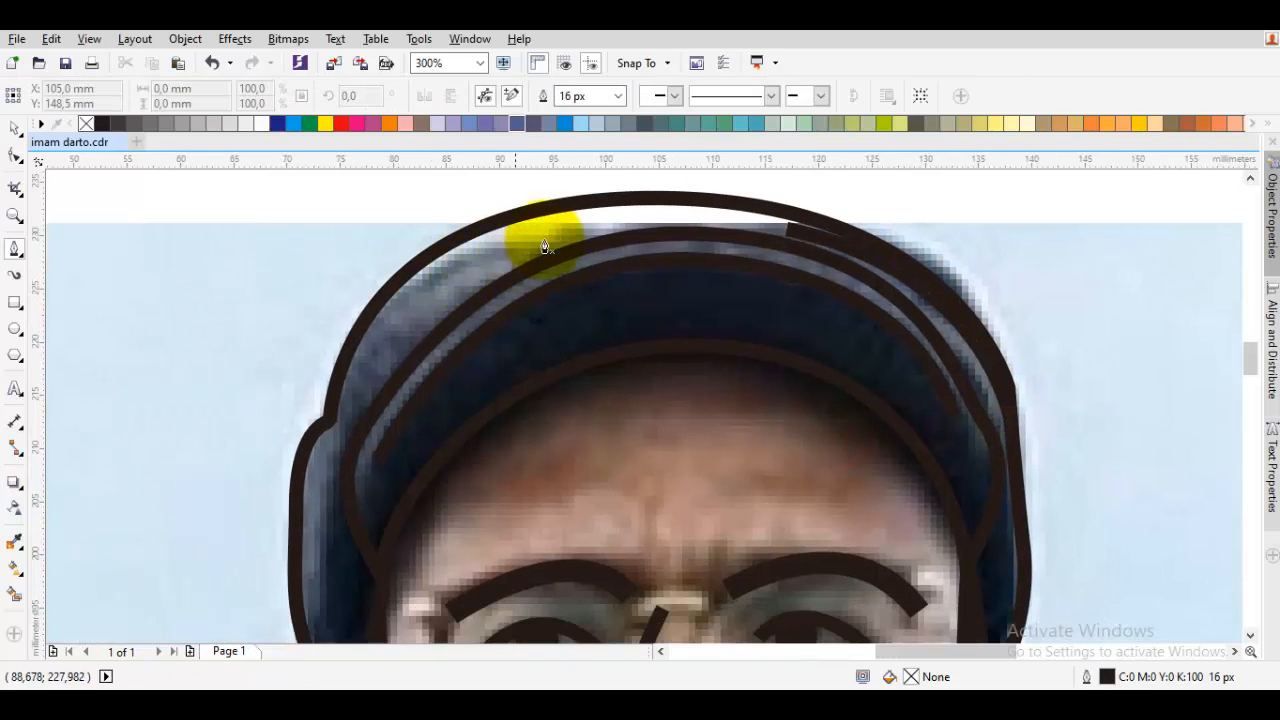
left_click_drag(427, 248, 377, 242)
left_click(333, 421)
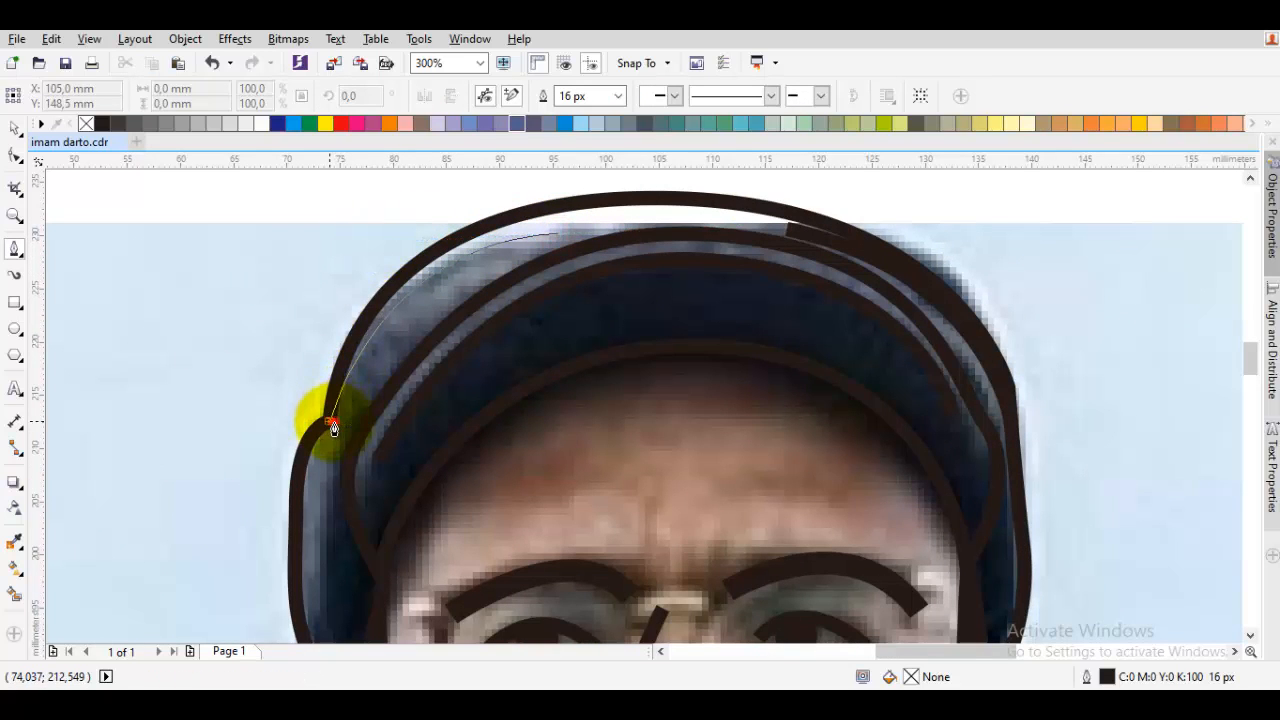
key("space")
Fill the closed cap outline with a dark purple, C40 M40 Y0 K60
scroll(434, 323, "down", 5)
scroll(434, 323, "left", 2)
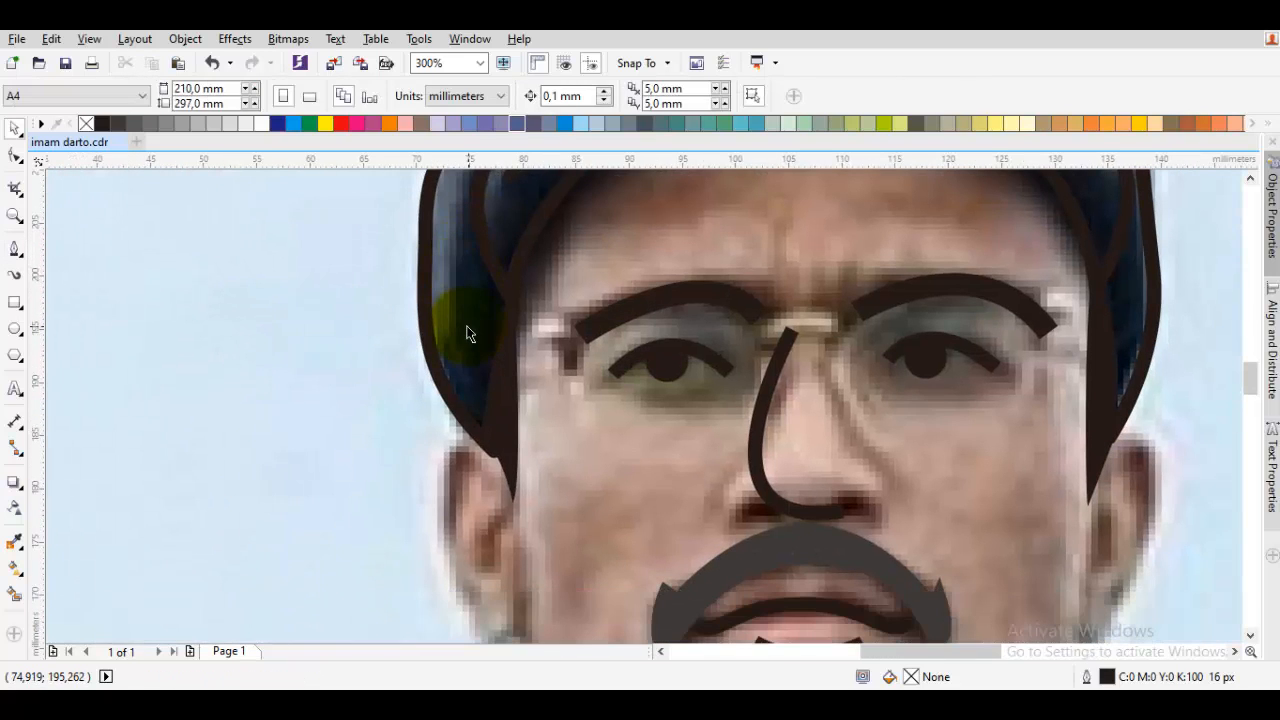
left_click(465, 326)
scroll(454, 350, "up", 3)
scroll(454, 350, "right", 1)
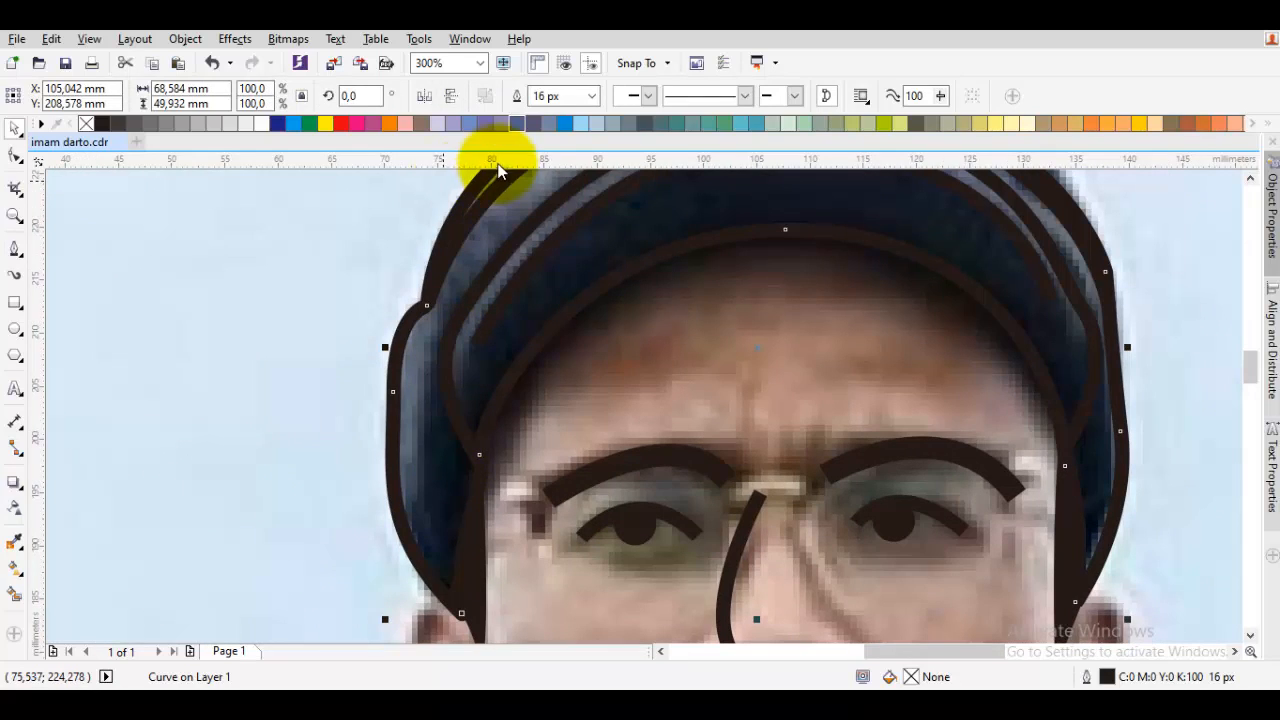
left_click(531, 126)
key("F3")
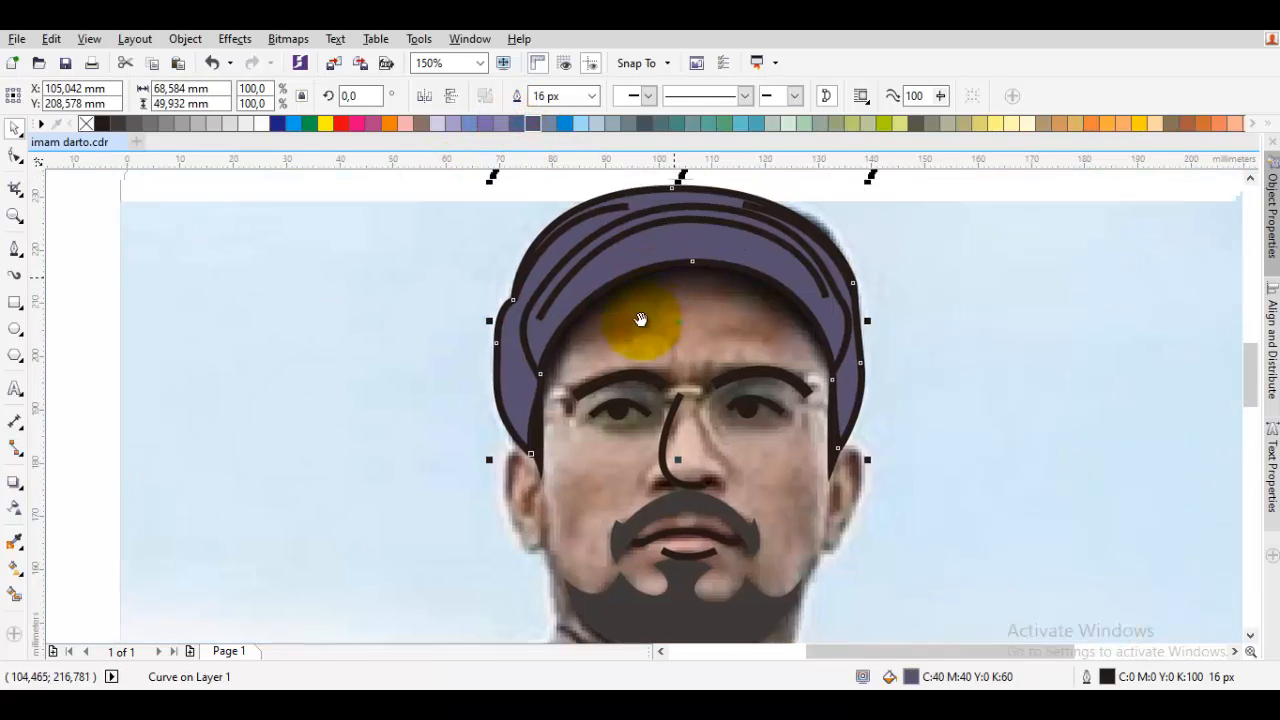
Try filling the cap with Dark Green, C20 M0 Y0 K80, and with its near-black shade C91 M82 Y80 K67
scroll(600, 260, "up", 2)
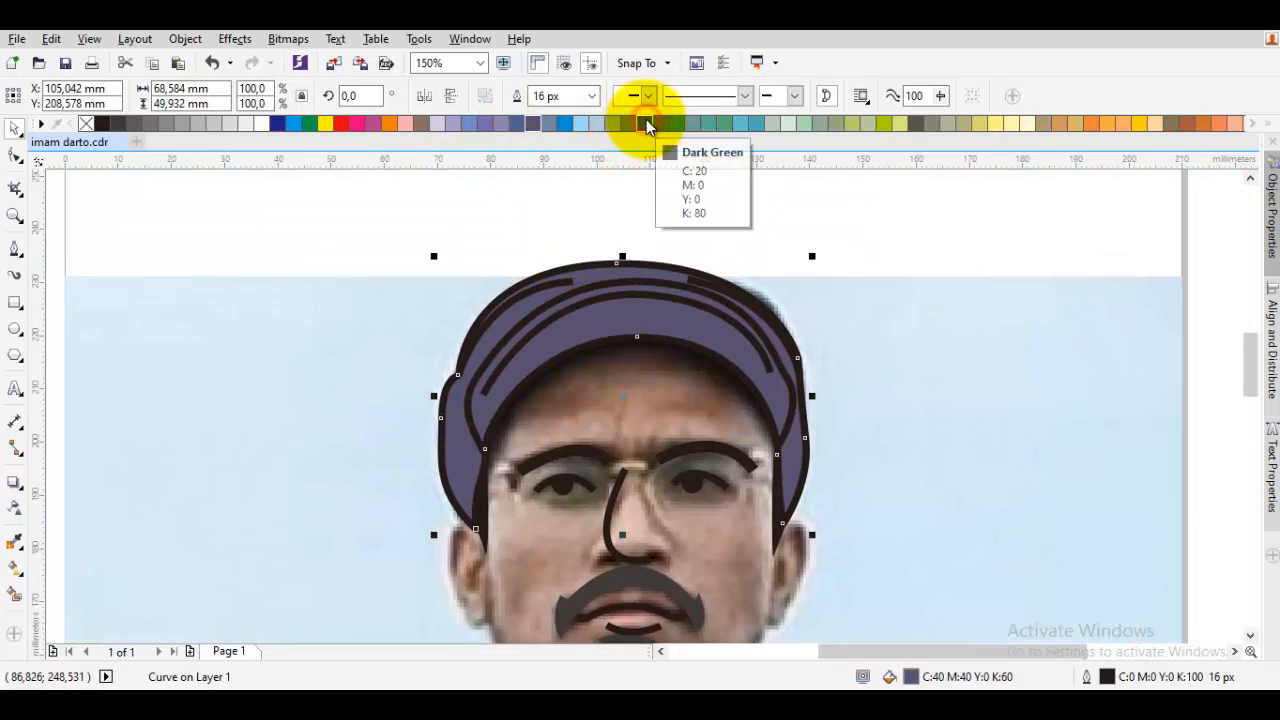
left_click(646, 122)
left_click(646, 120)
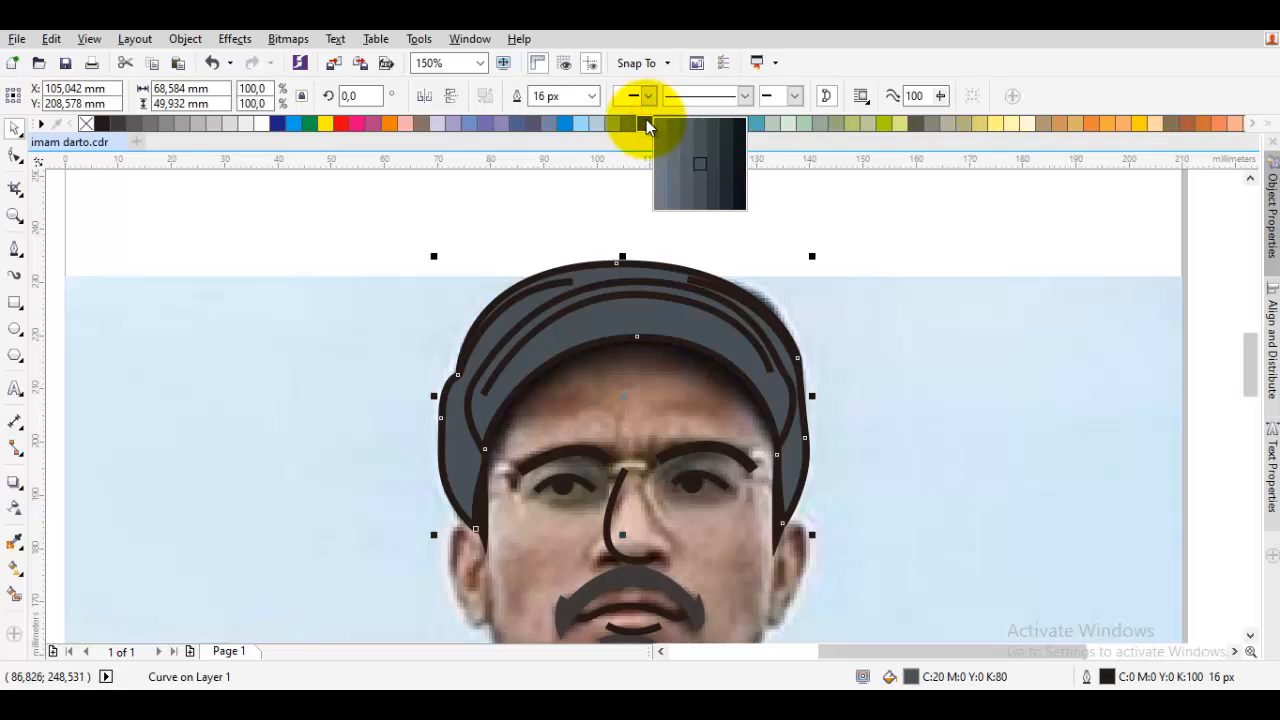
left_click(738, 134)
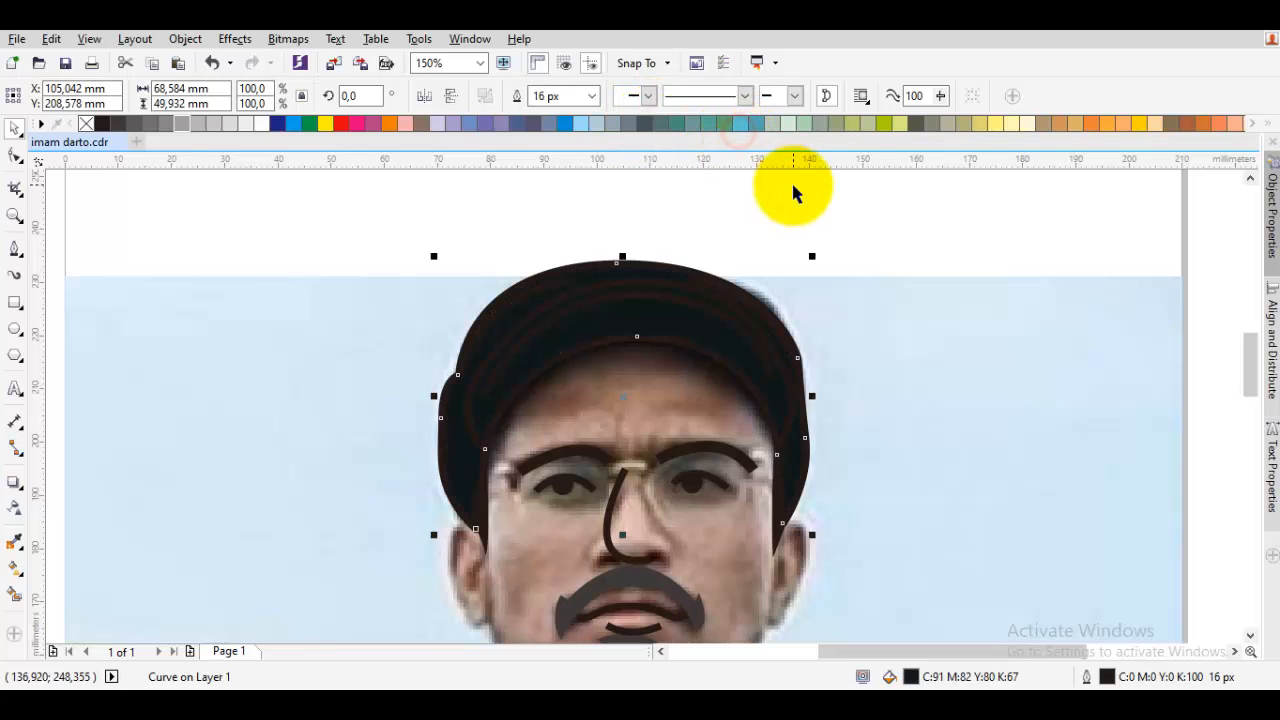
Replace the cap's near-black fill with a dark teal shade, C85 M75 Y73 K49
left_click(646, 123)
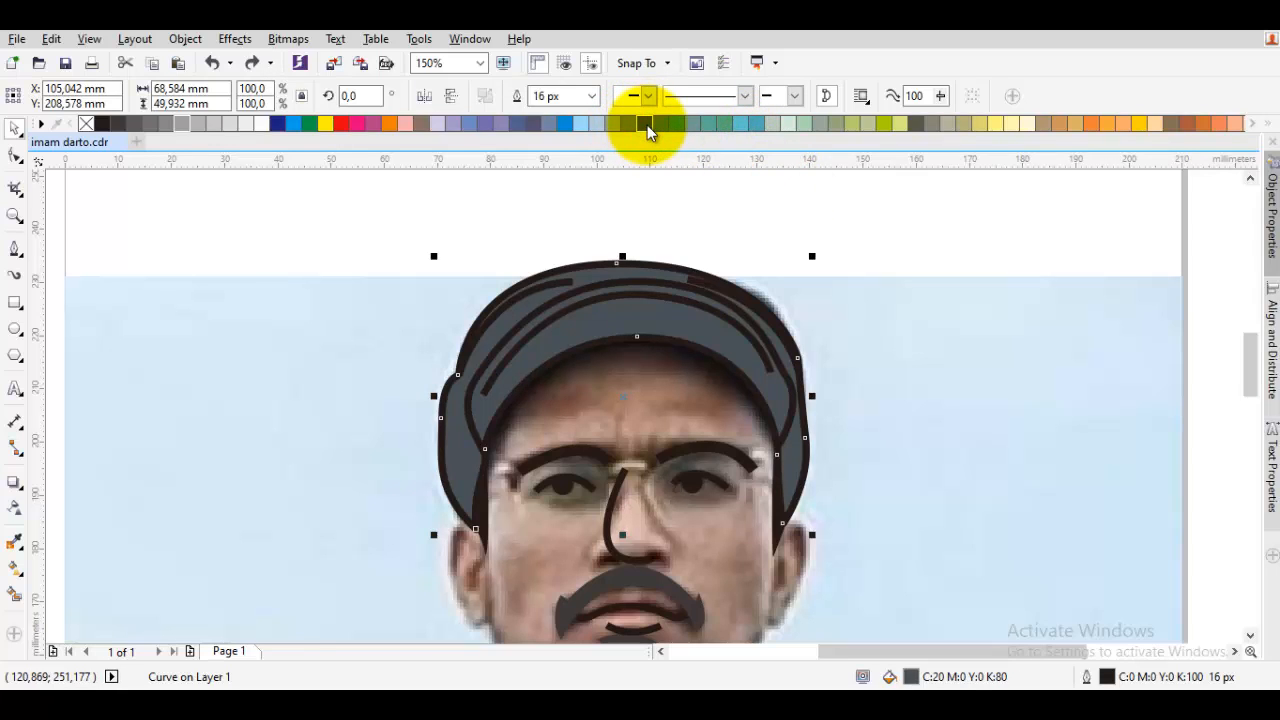
left_click(647, 125)
left_click(721, 125)
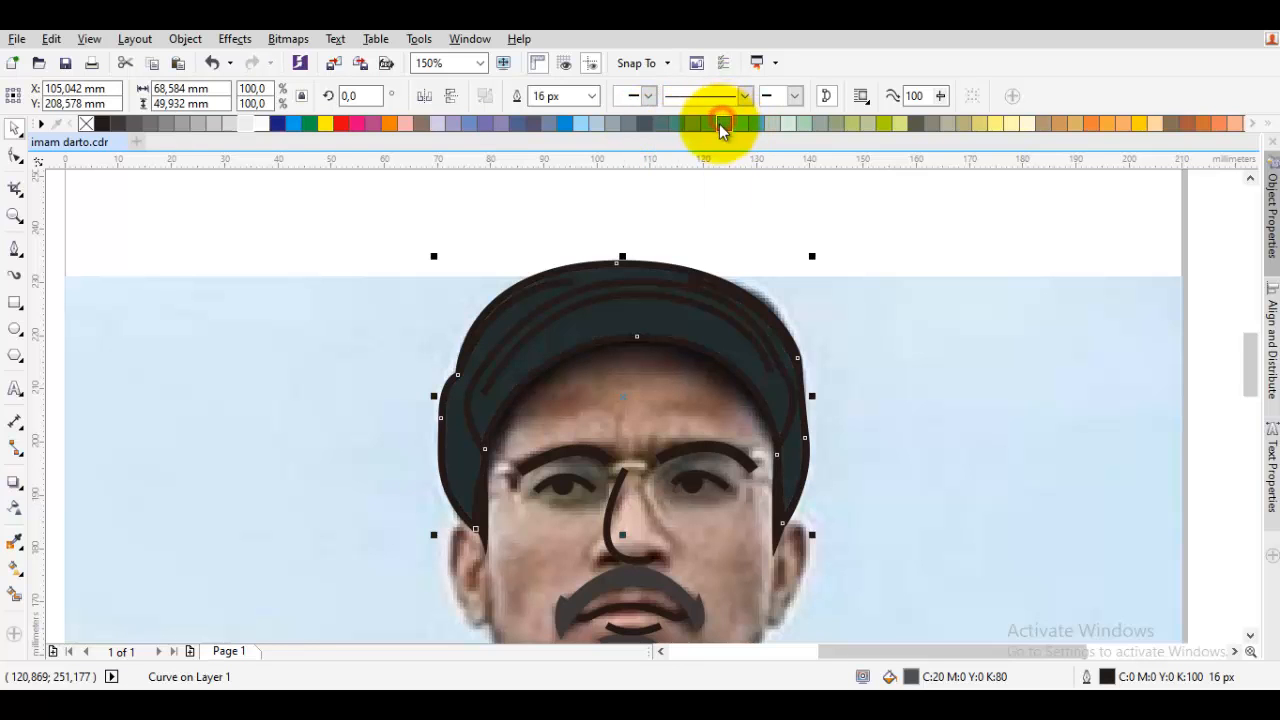
left_click(763, 183)
Move the photo aside to check the drawn face on its own, and return it behind the drawing
left_click_drag(776, 370, 820, 296)
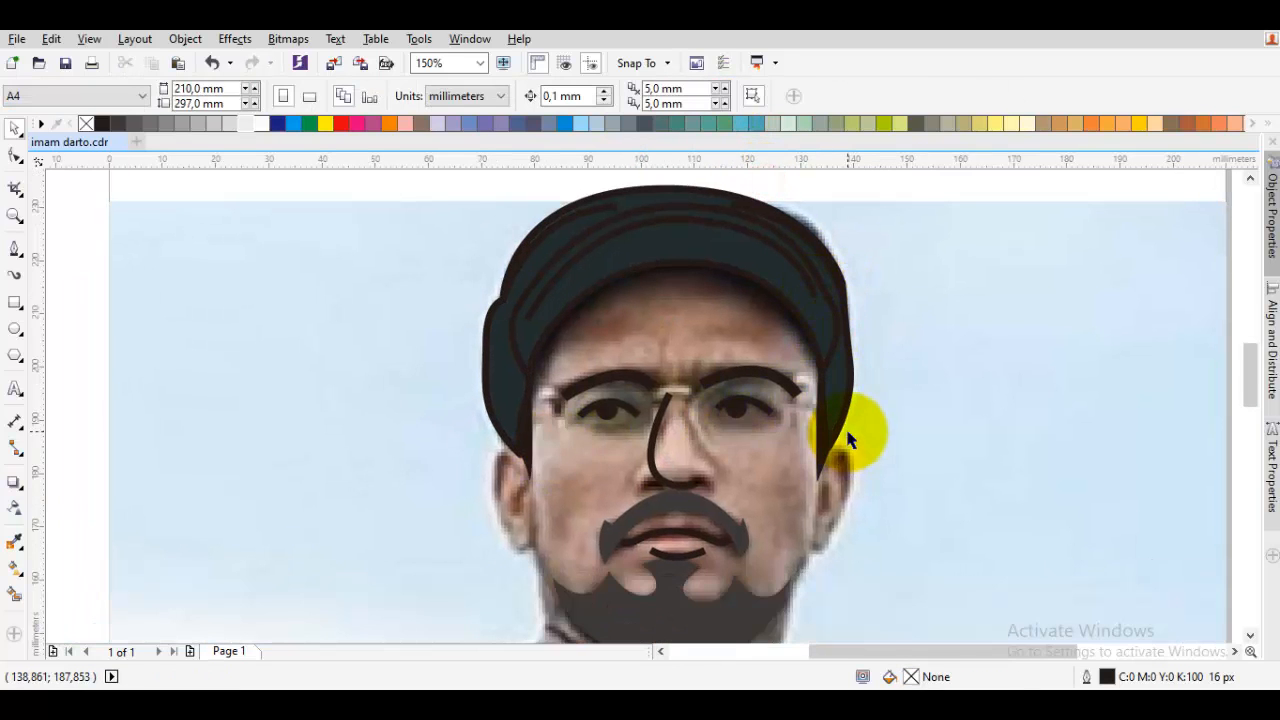
scroll(800, 458, "up", 2)
scroll(807, 459, "down", 2)
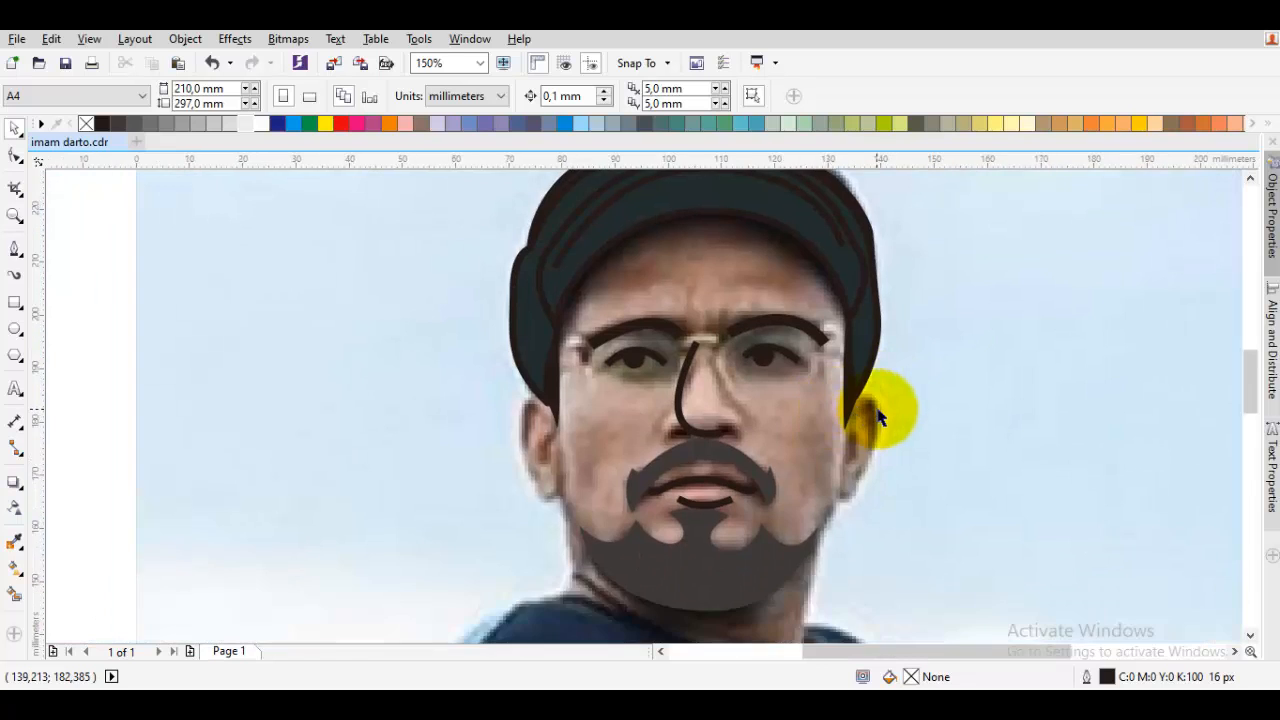
scroll(581, 410, "down", 2)
left_click(509, 377)
key("p")
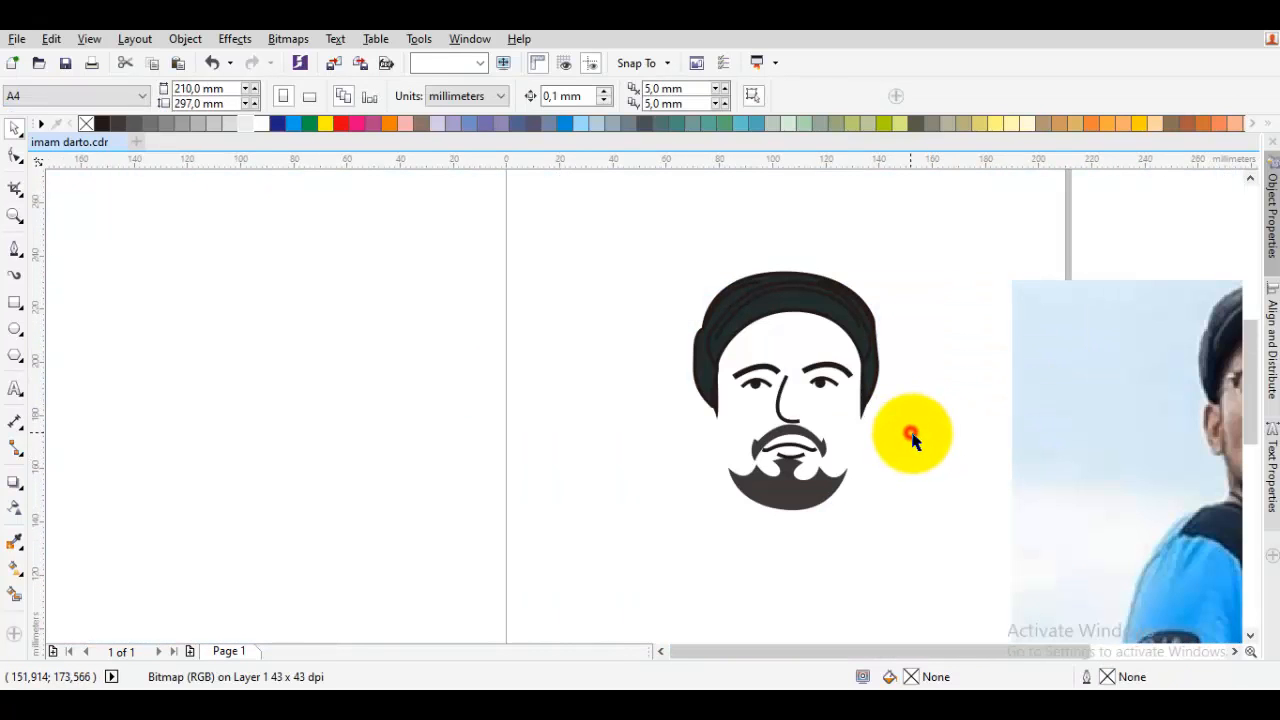
Move the right end node of the visor's seam line down by about 1.3 mm
scroll(855, 352, "up", 2)
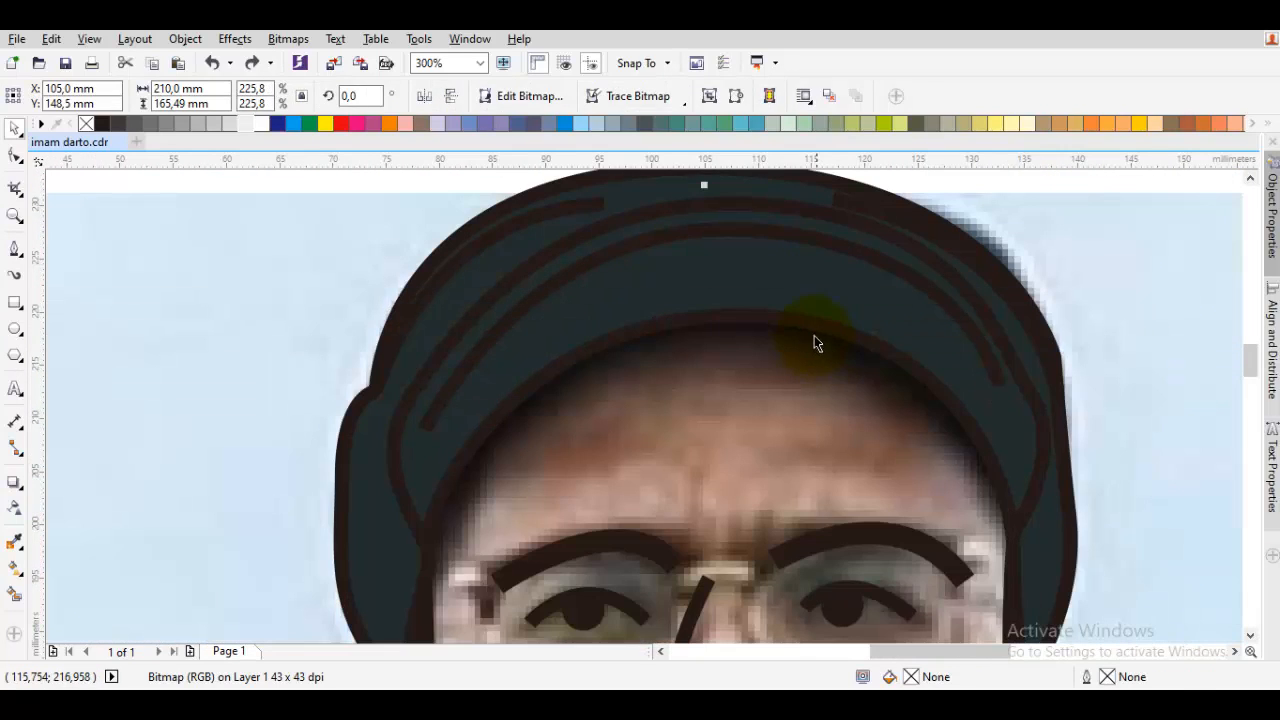
double_click(795, 272)
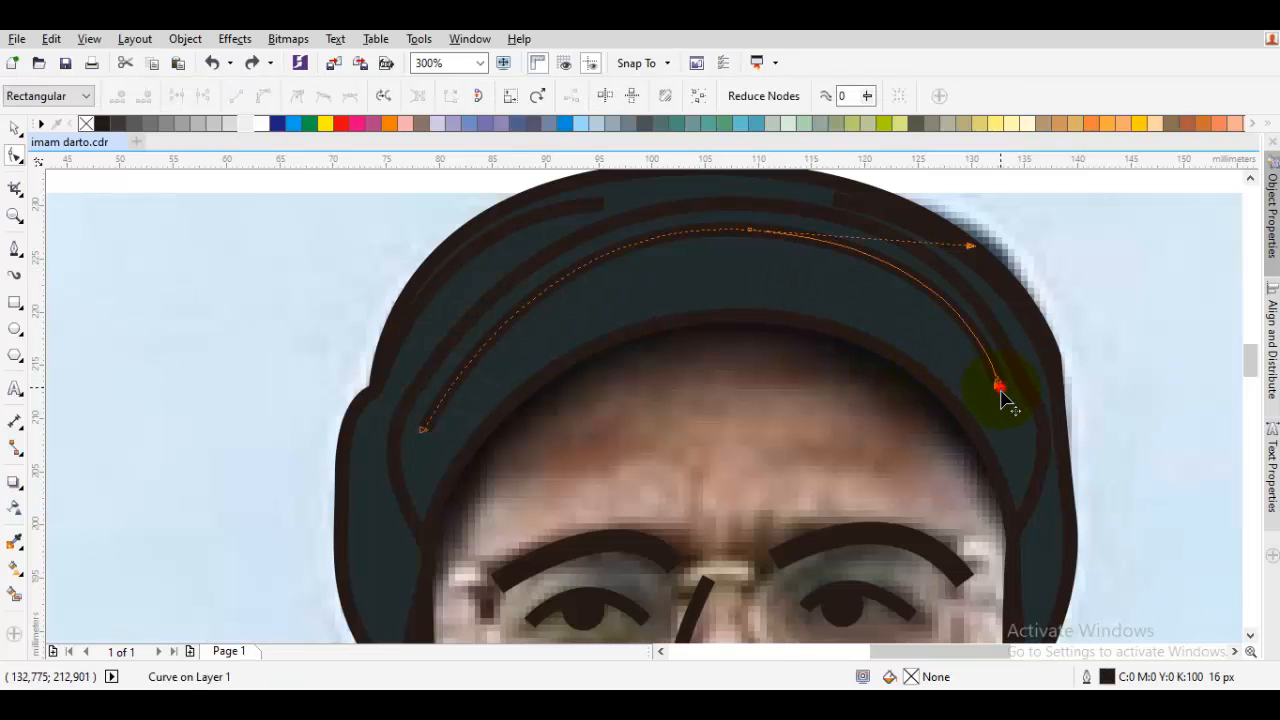
left_click_drag(1000, 390, 1004, 404)
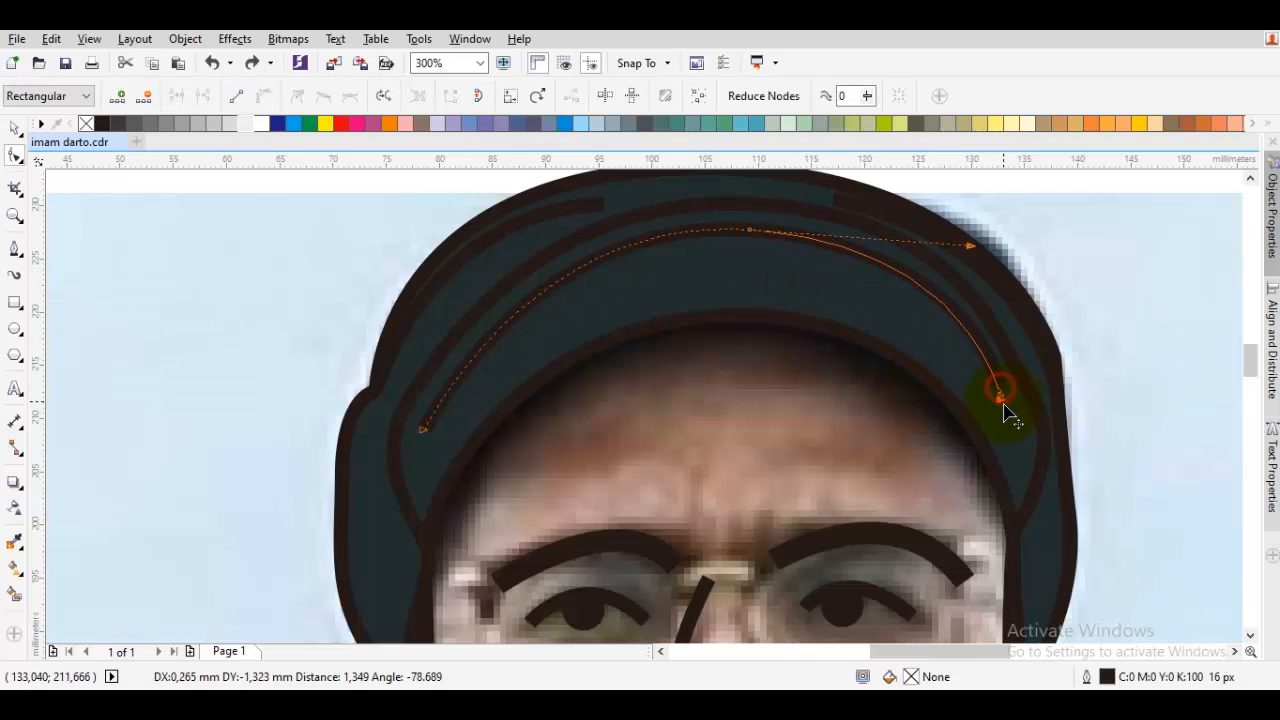
left_click(750, 230)
left_click(782, 335)
left_click(759, 266)
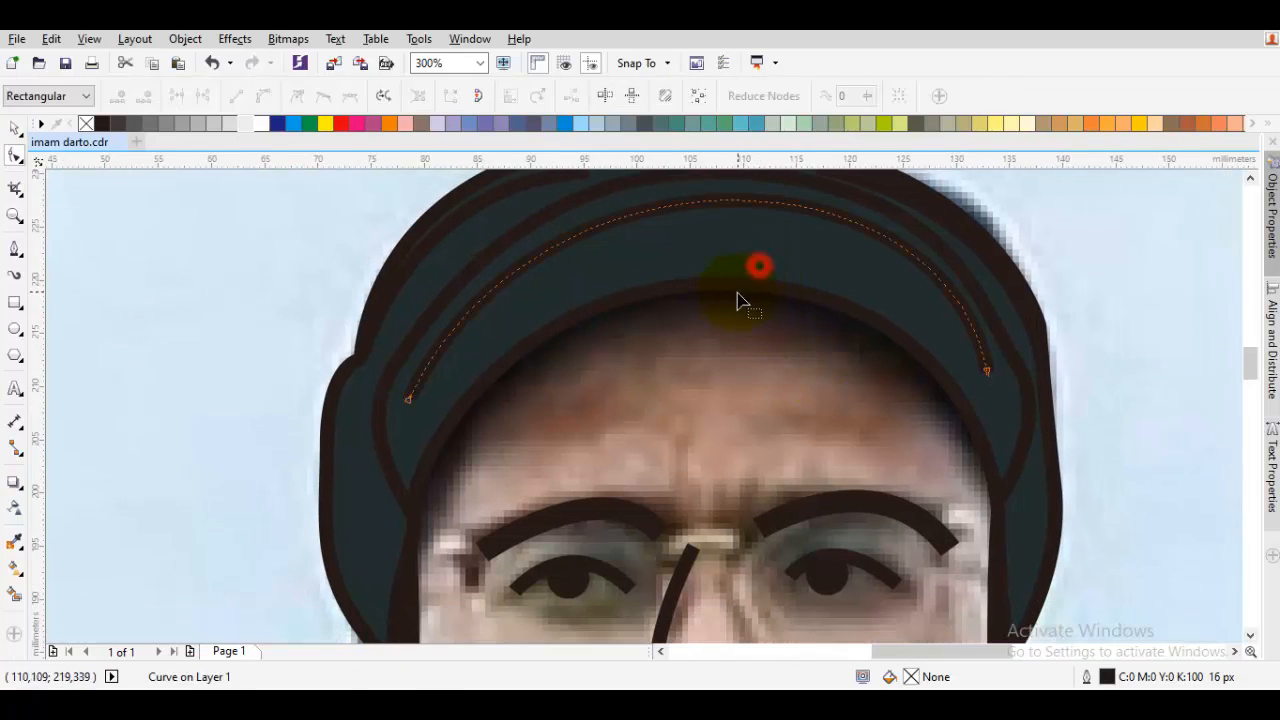
Convert all nodes of the cap outline to cusps and shift the middle node of its lower edge slightly down and left
left_click(966, 403)
left_click(1001, 518)
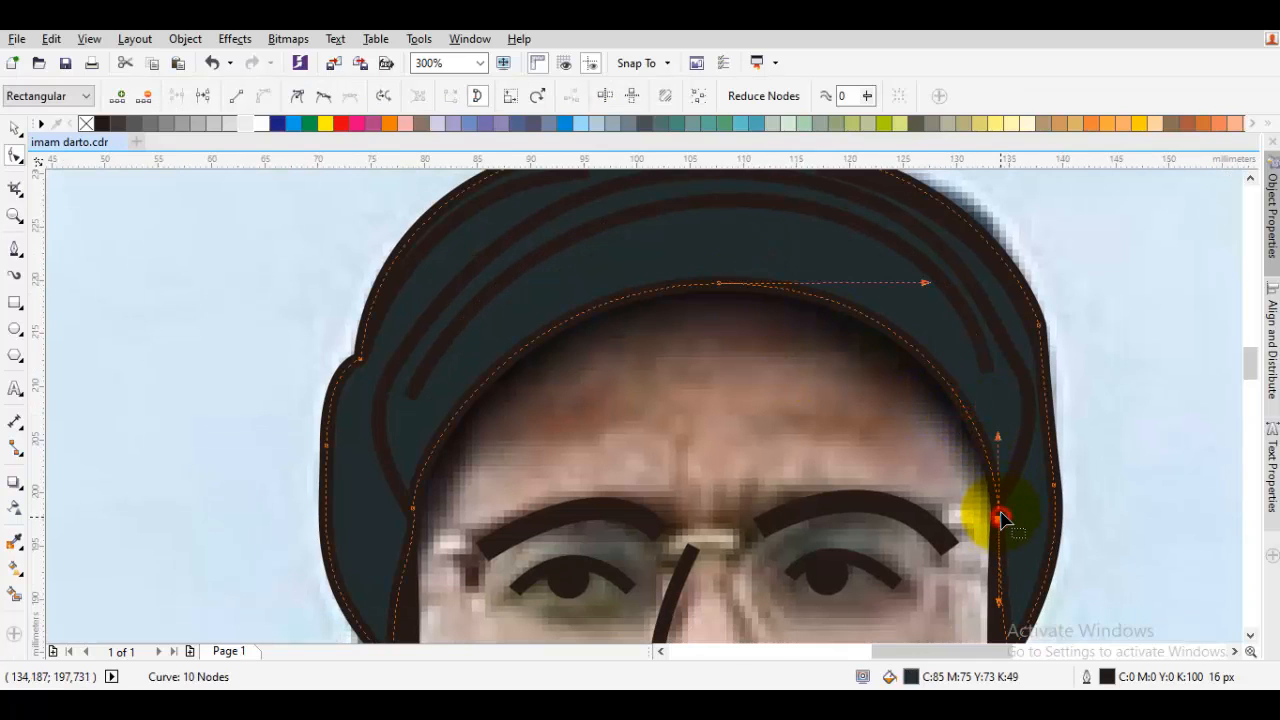
right_click(766, 257)
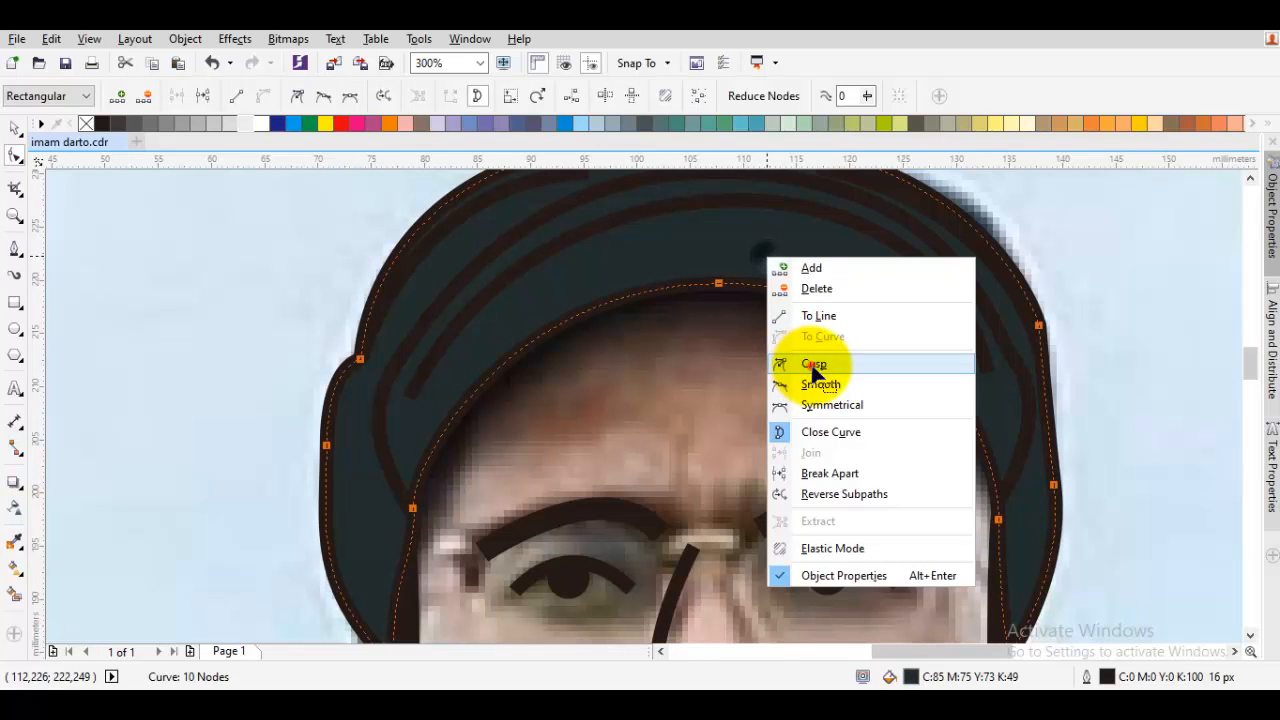
left_click(814, 366)
left_click(719, 284)
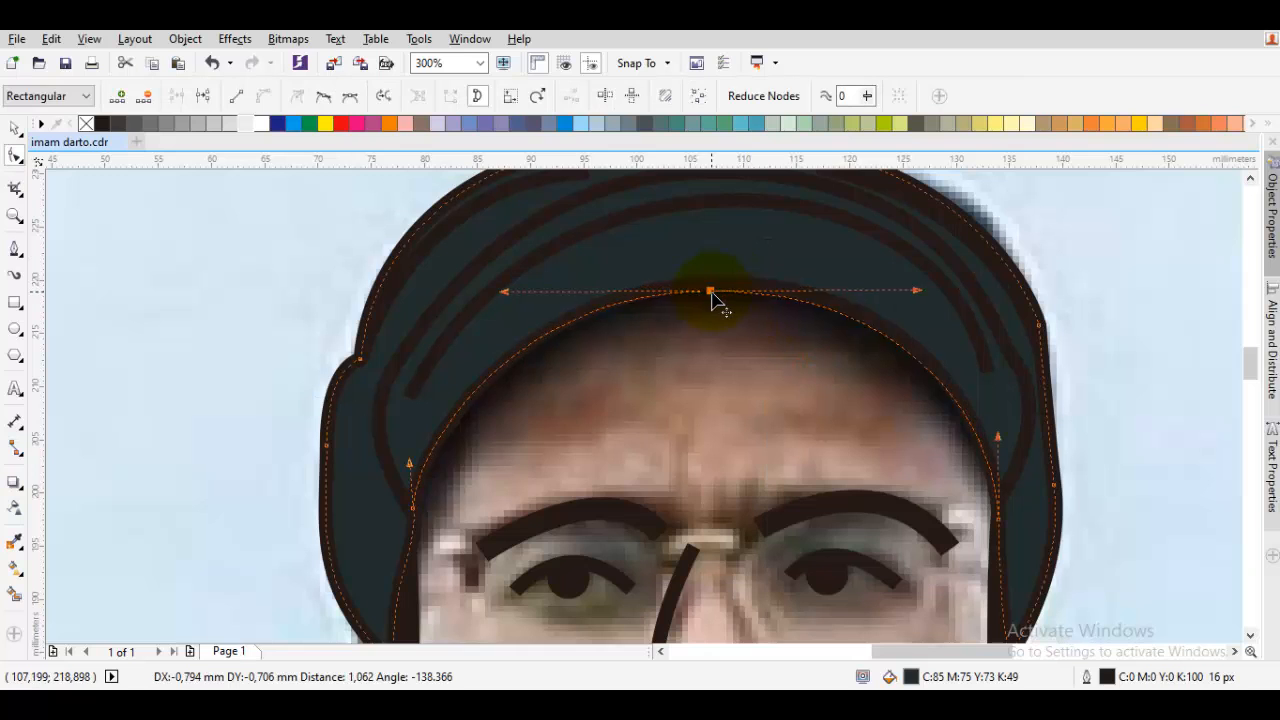
key("Escape")
Trace the outer edge of the ear on the image's left, from under the cap down around the earlobe to the jaw
scroll(723, 309, "down", 3)
scroll(597, 475, "up", 1)
key("F5")
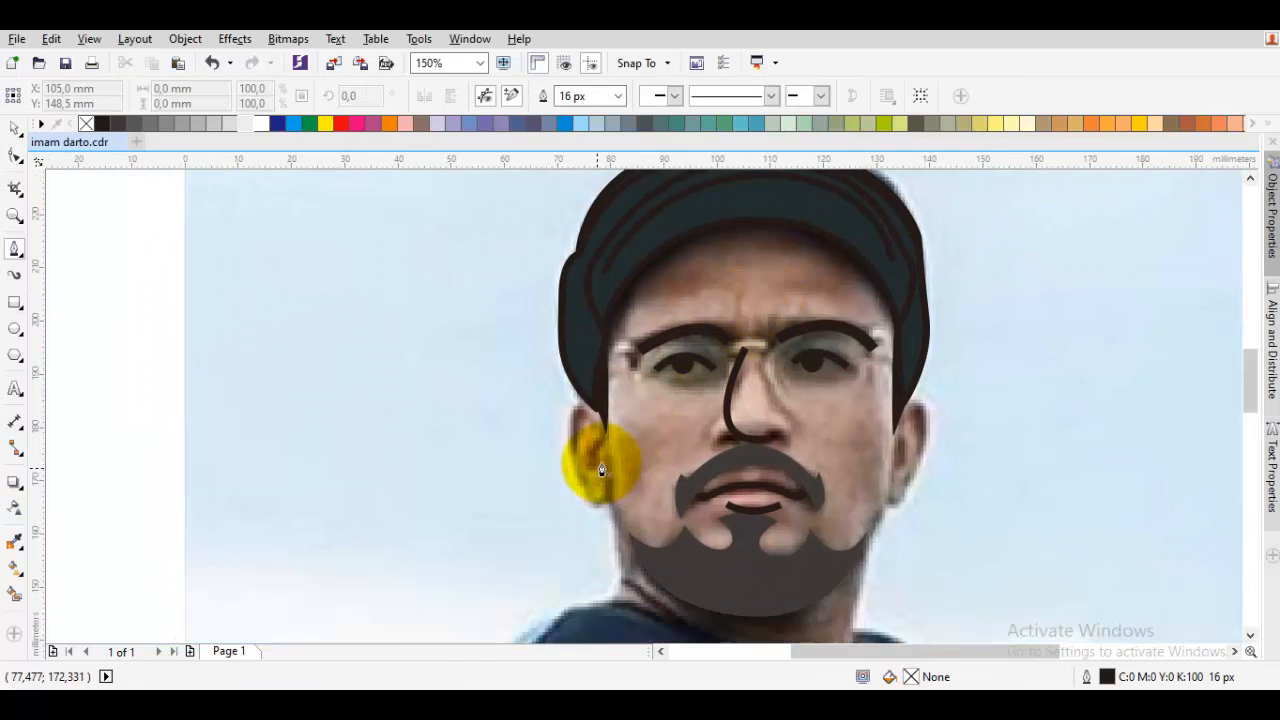
scroll(601, 470, "up", 2)
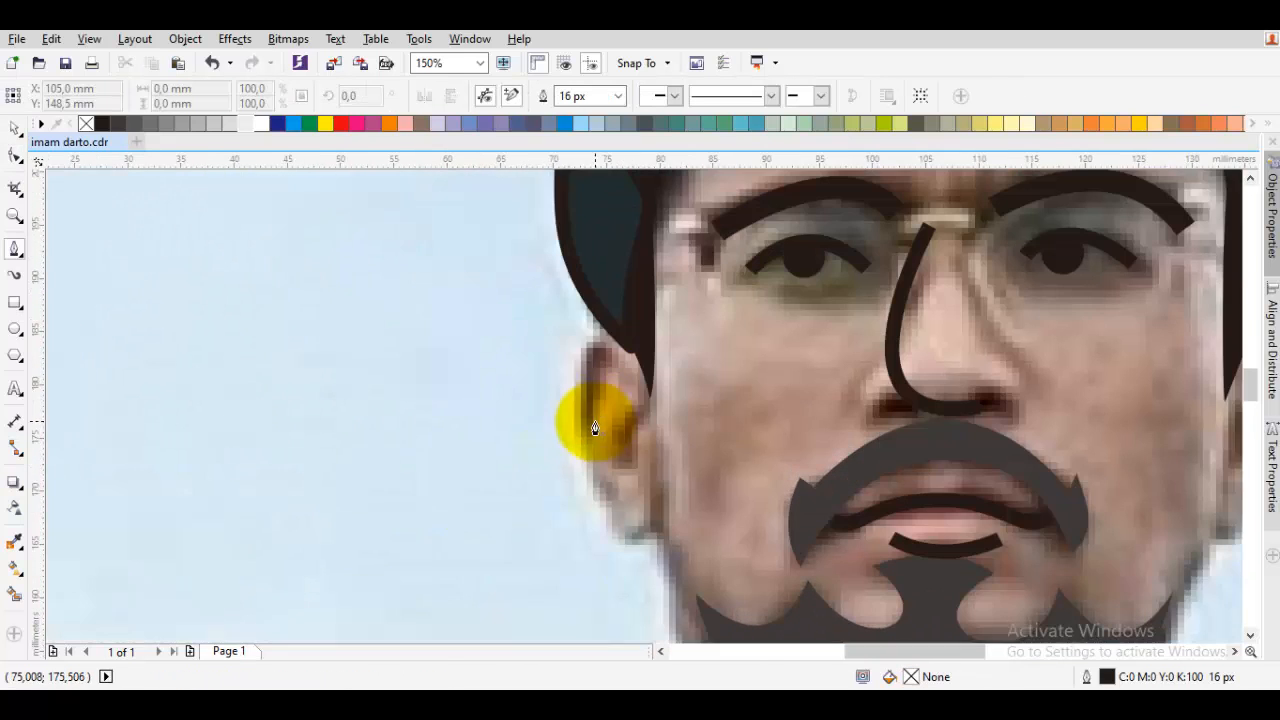
left_click(612, 335)
scroll(600, 360, "down", 1)
left_click_drag(588, 425, 606, 471)
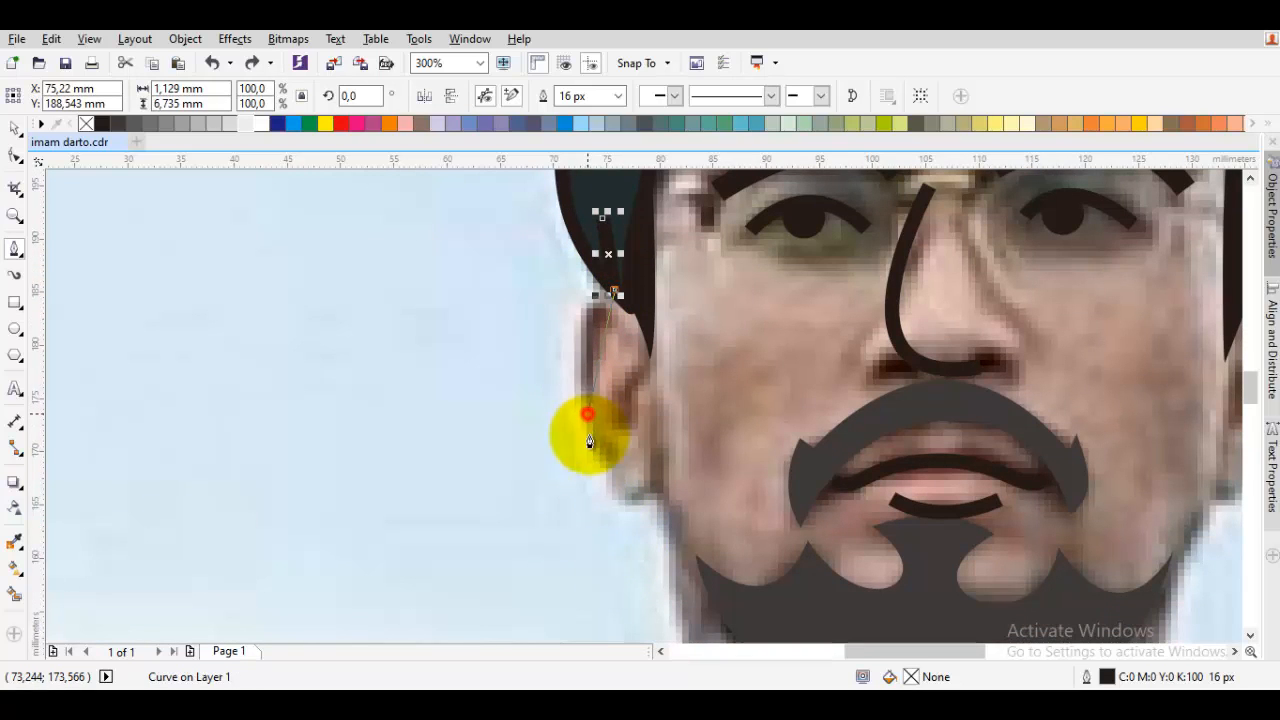
left_click_drag(586, 423, 608, 514)
scroll(629, 449, "up", 3)
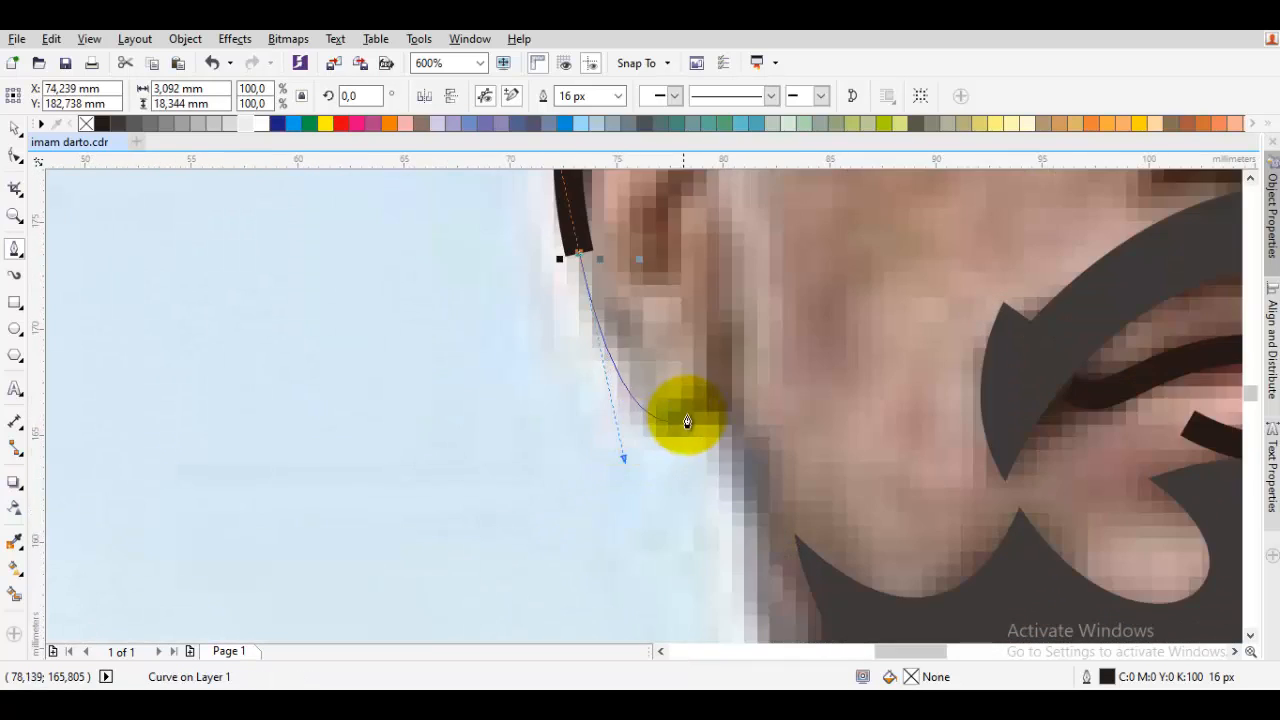
left_click(716, 402)
Extend the face outline from the earlobe down the neck on the image's left and along the collar to its far corner
scroll(724, 424, "down", 3)
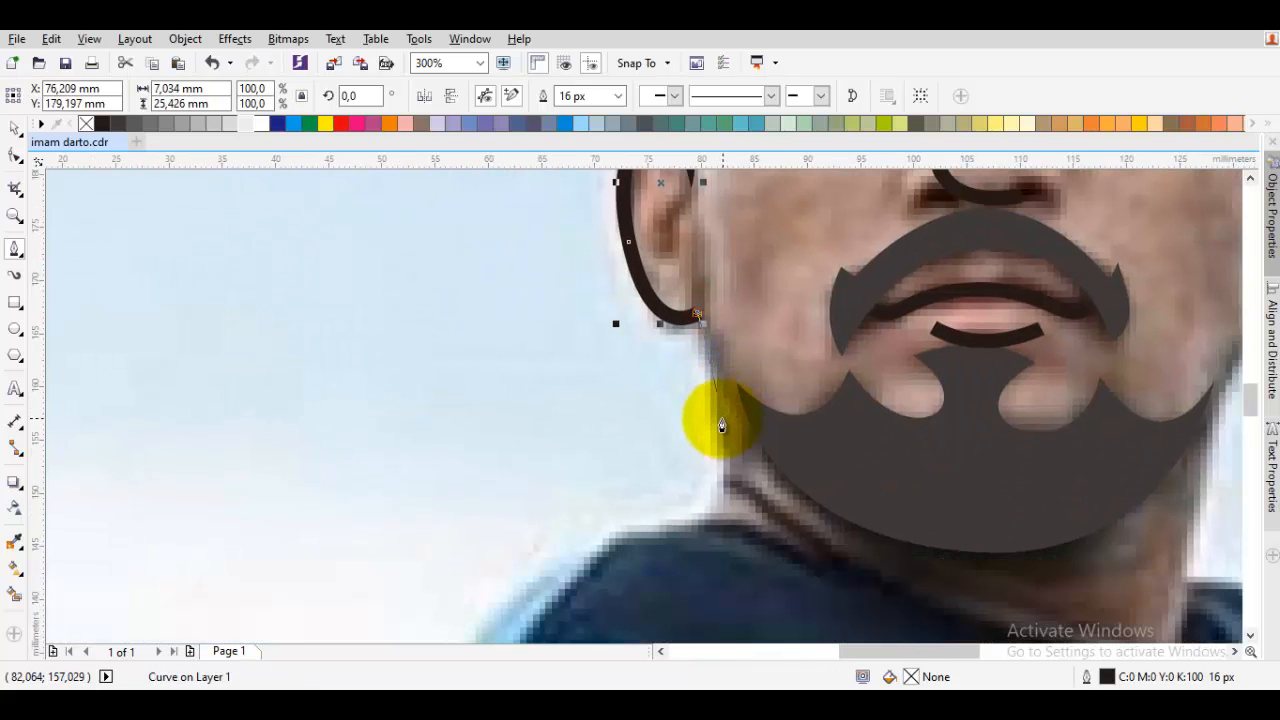
left_click_drag(721, 420, 731, 527)
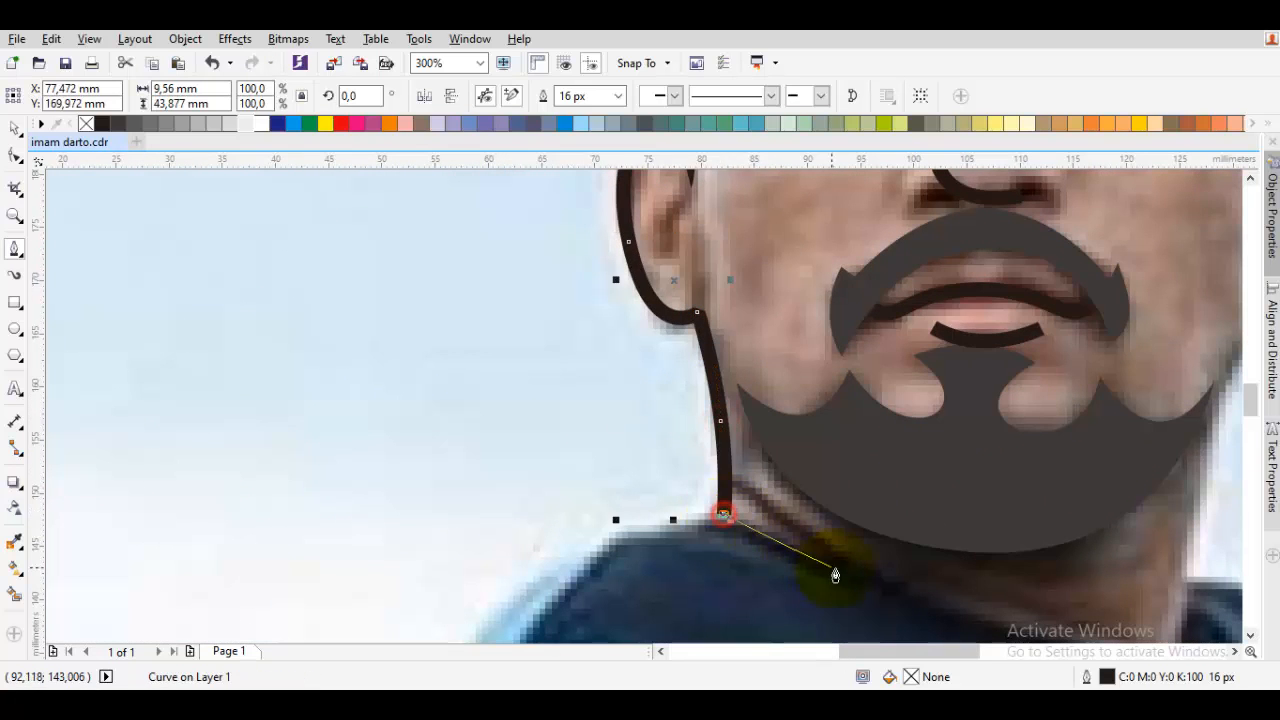
scroll(586, 449, "right", 8)
scroll(586, 449, "down", 2)
left_click_drag(621, 452, 749, 517)
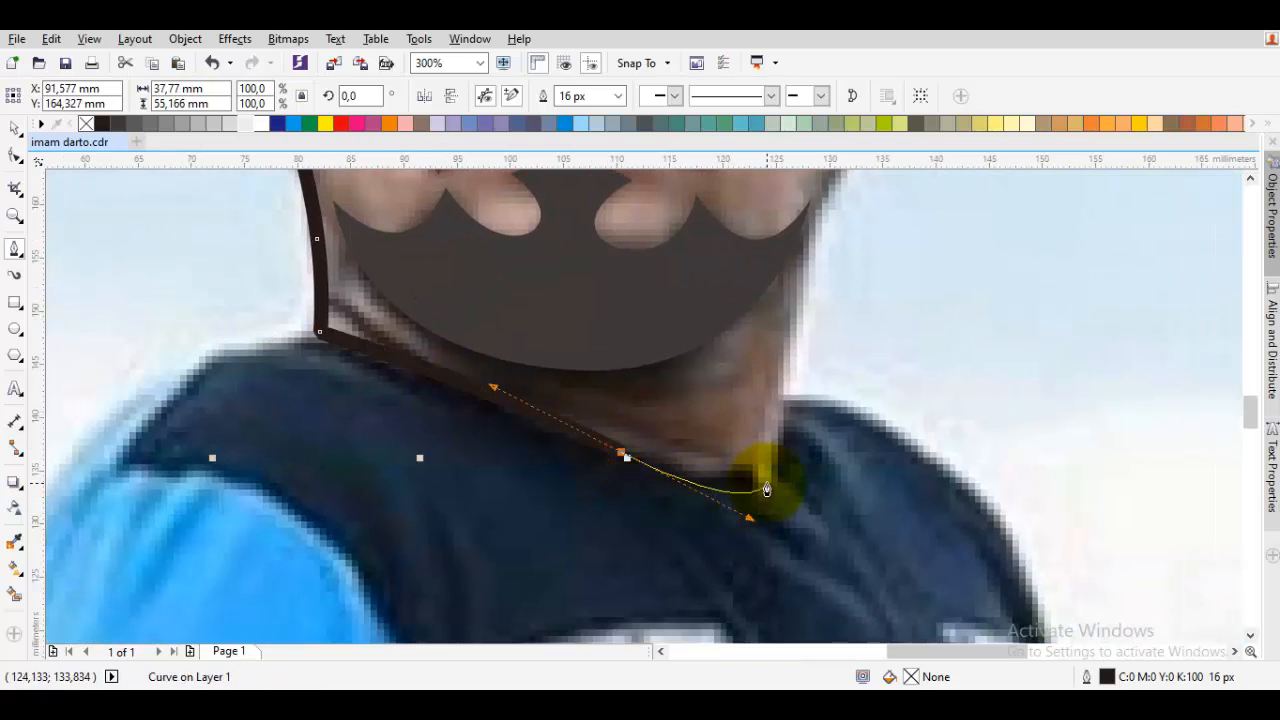
left_click(771, 484)
Continue the outline up the neck on the image's right to the earlobe and around the ear to the cap's edge
scroll(735, 423, "up", 2)
scroll(735, 423, "right", 1)
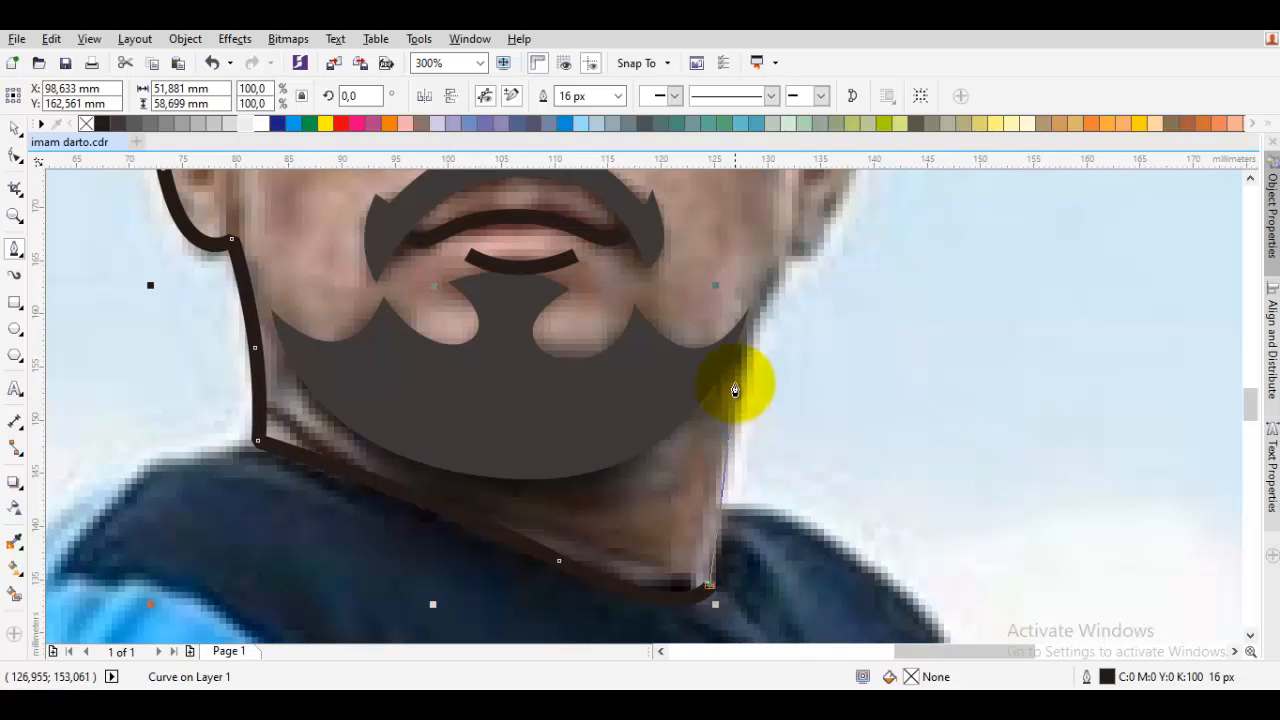
left_click(735, 390)
left_click(790, 257)
scroll(749, 323, "up", 2)
scroll(749, 323, "right", 1)
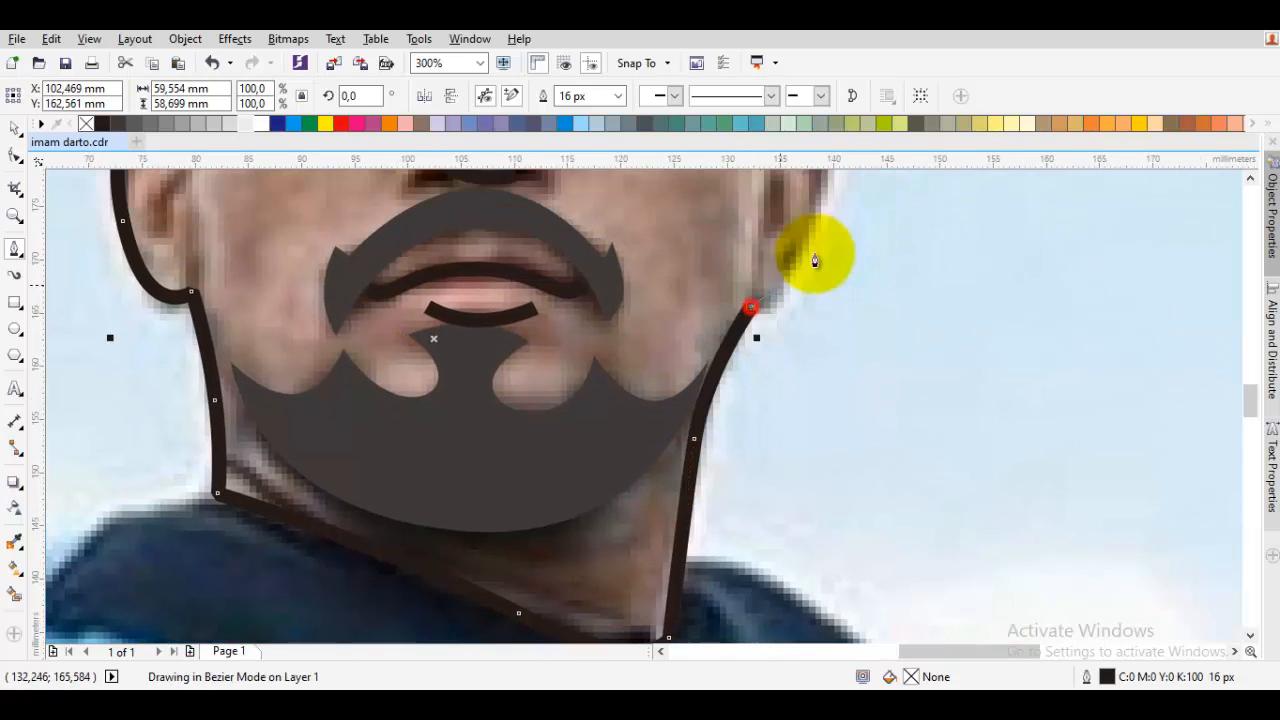
scroll(815, 261, "up", 4)
scroll(815, 261, "right", 2)
left_click_drag(711, 421, 740, 312)
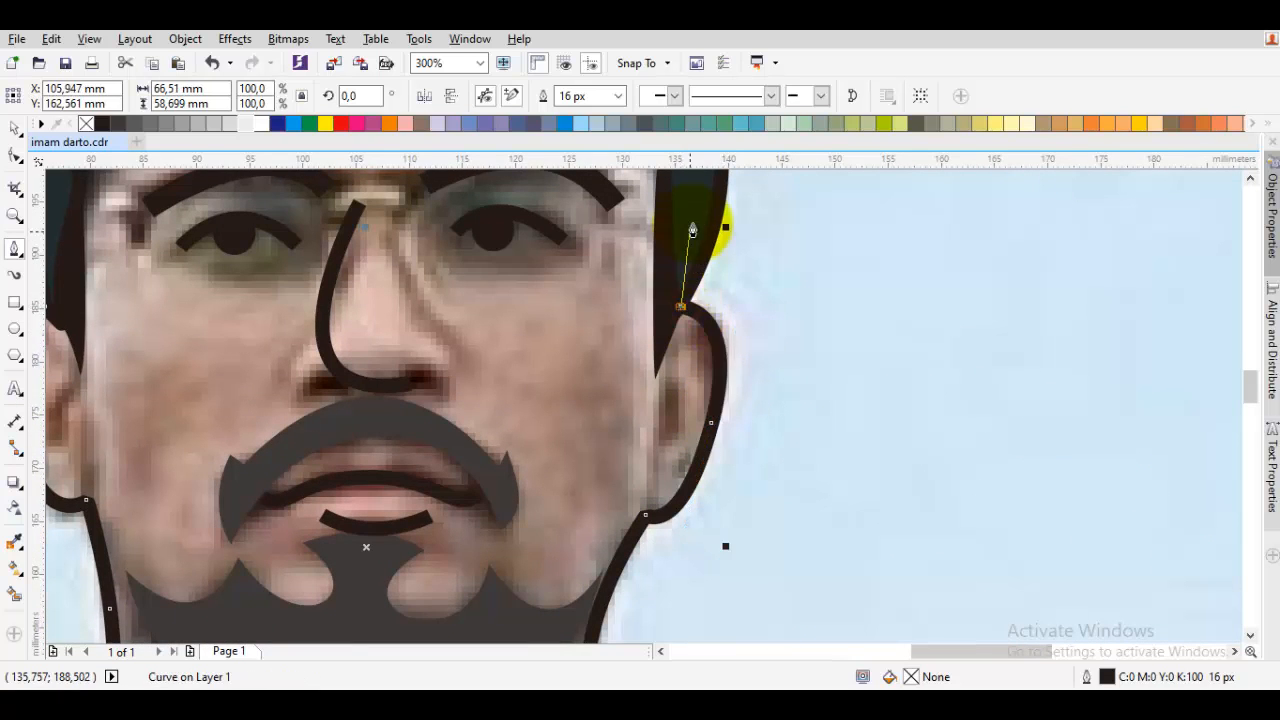
Carry the outline across the cap and close it at its starting node, making a face shape about 66.5 by 89 mm
scroll(720, 220, "up", 4)
left_click_drag(650, 430, 657, 392)
scroll(680, 290, "up", 2)
scroll(680, 290, "left", 3)
left_click(626, 220)
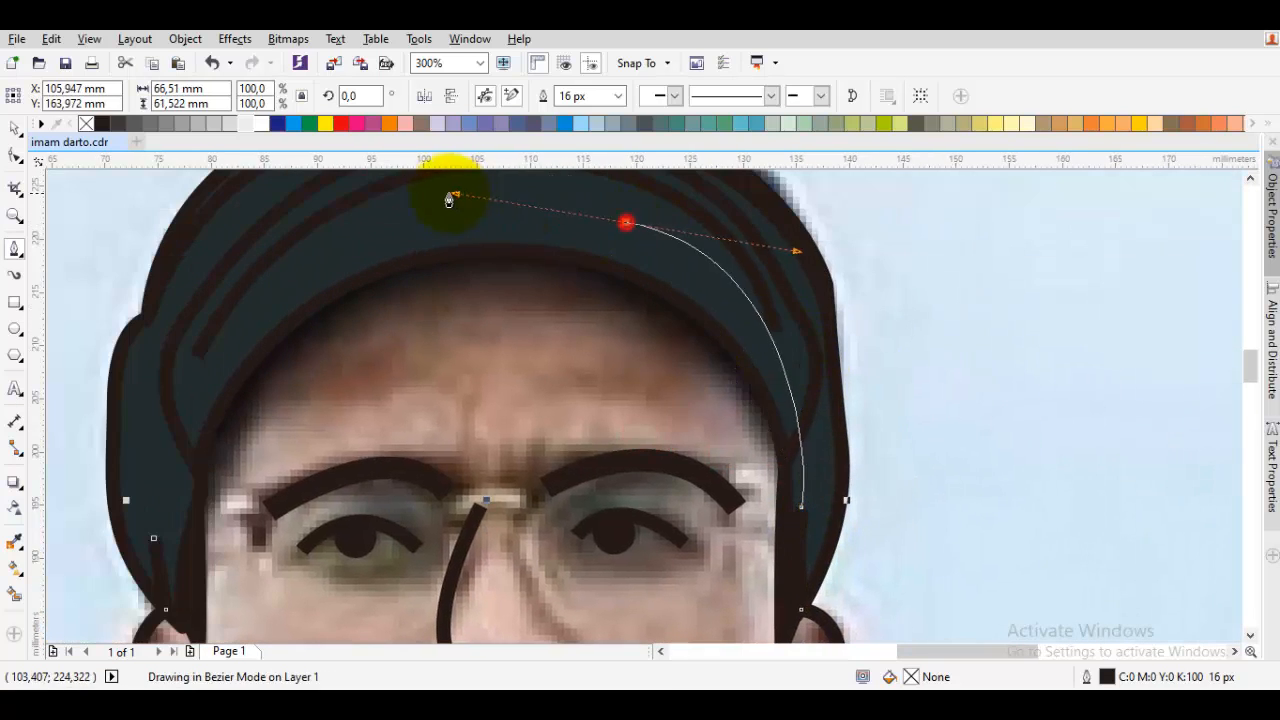
left_click_drag(160, 369, 128, 458)
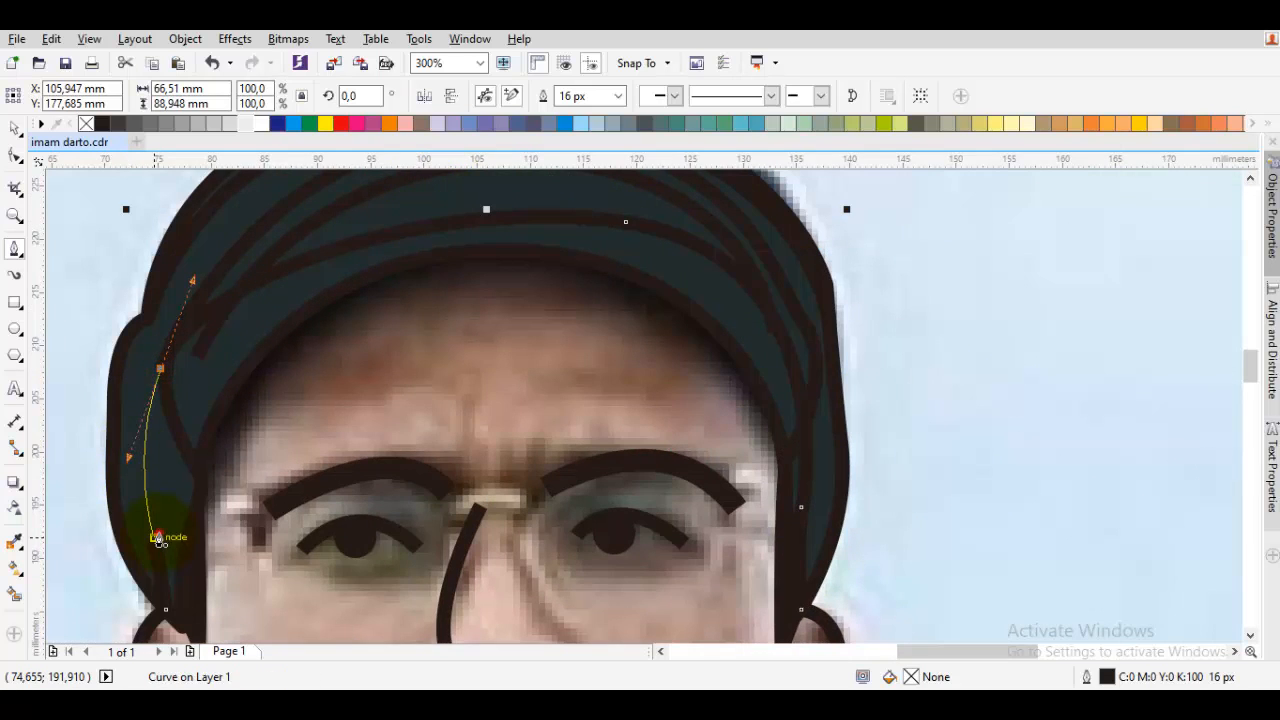
left_click(157, 537)
Reorder the closed face outline to sit directly in front of the photo, behind the cap and facial features
scroll(286, 529, "down", 2)
right_click(449, 300)
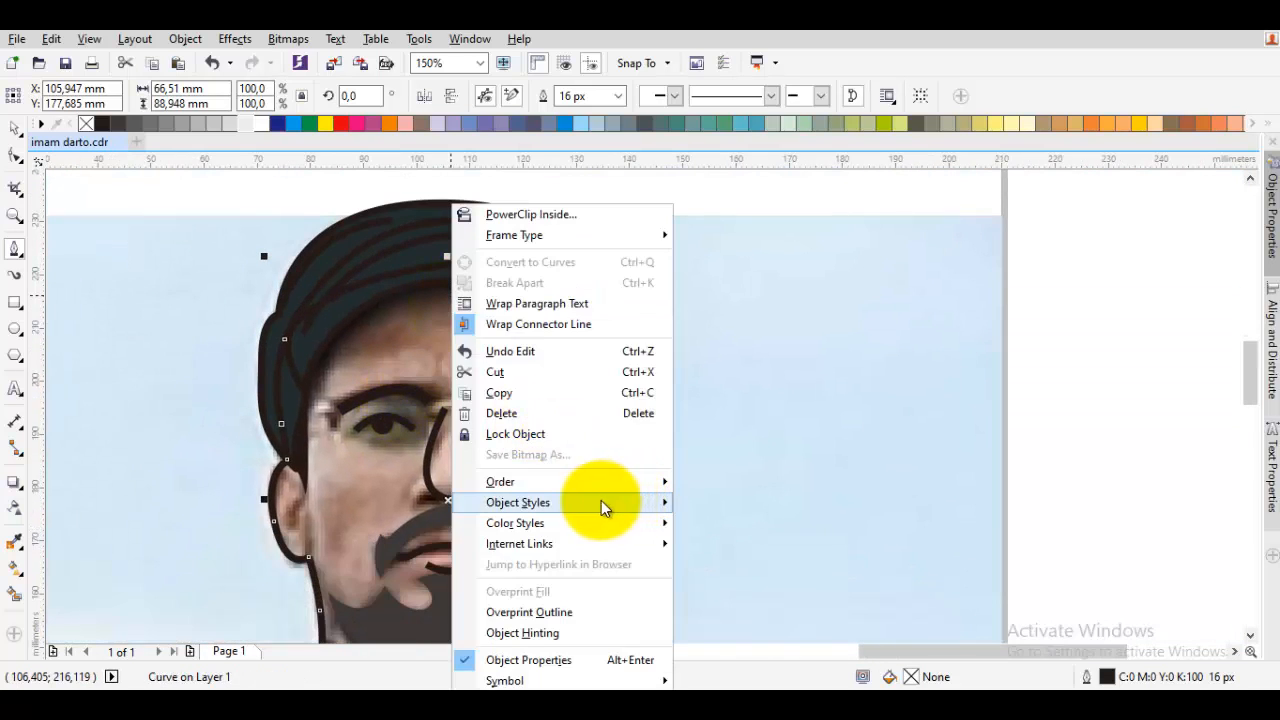
mouse_move(634, 484)
left_click(743, 612)
left_click(740, 562)
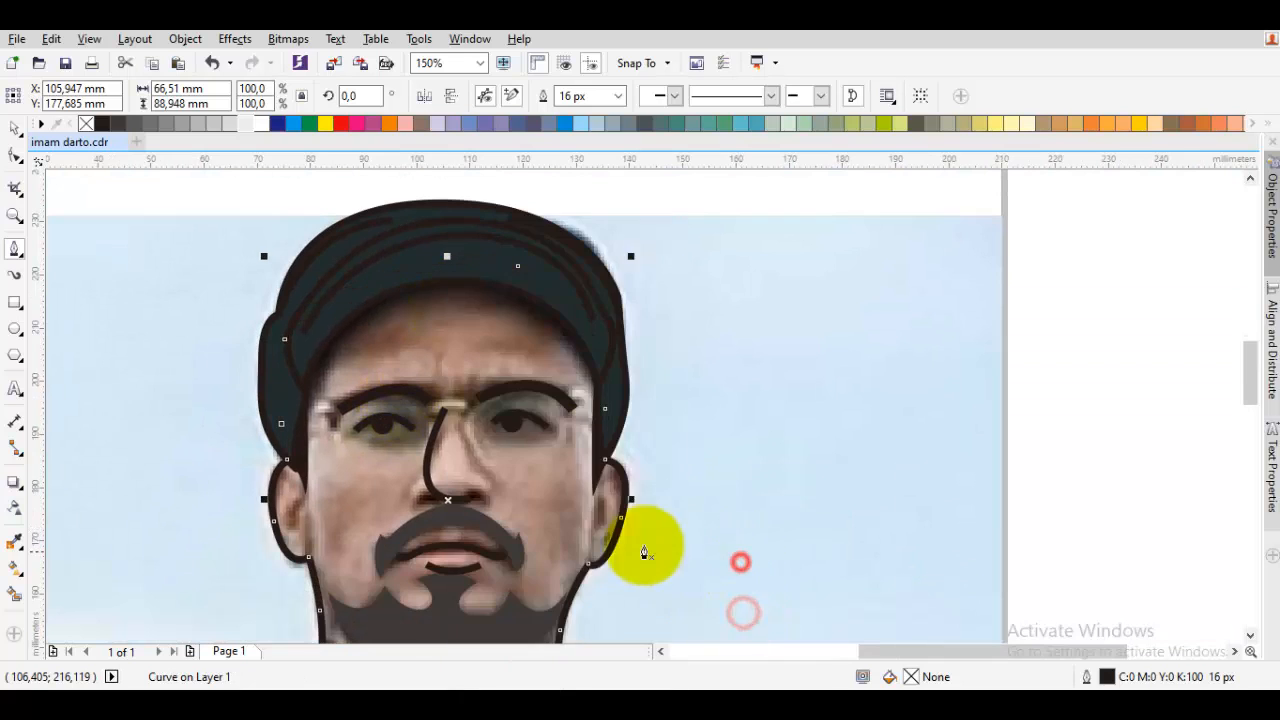
Draw a short curved cheek line from inside the ear down to the jaw corner at the earlobe on the image's right
scroll(749, 366, "up", 2)
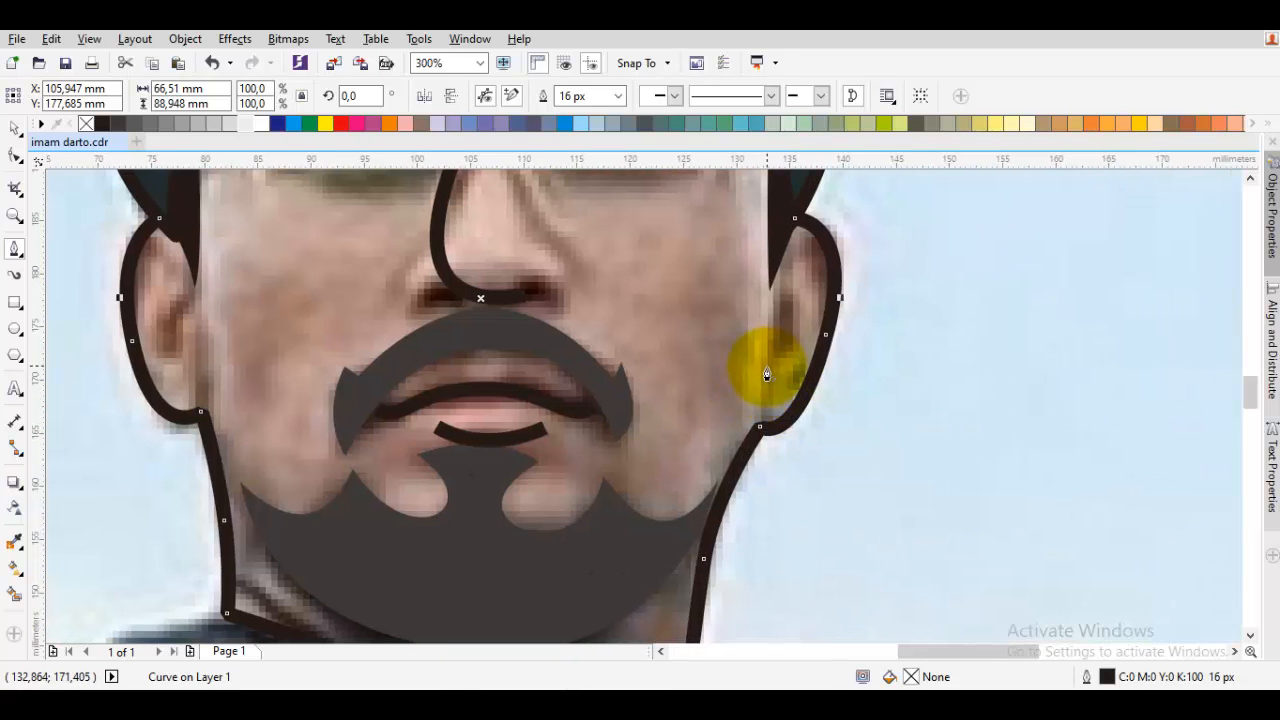
scroll(766, 374, "up", 2)
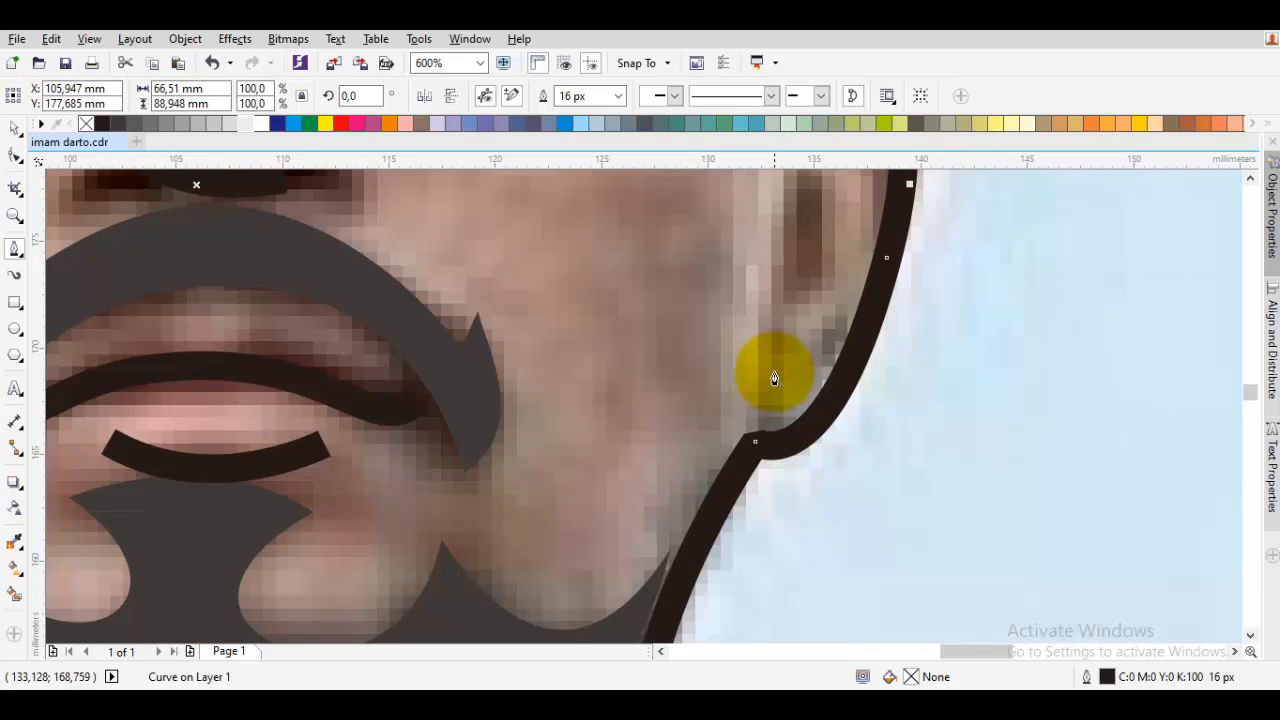
left_click_drag(779, 328, 782, 408)
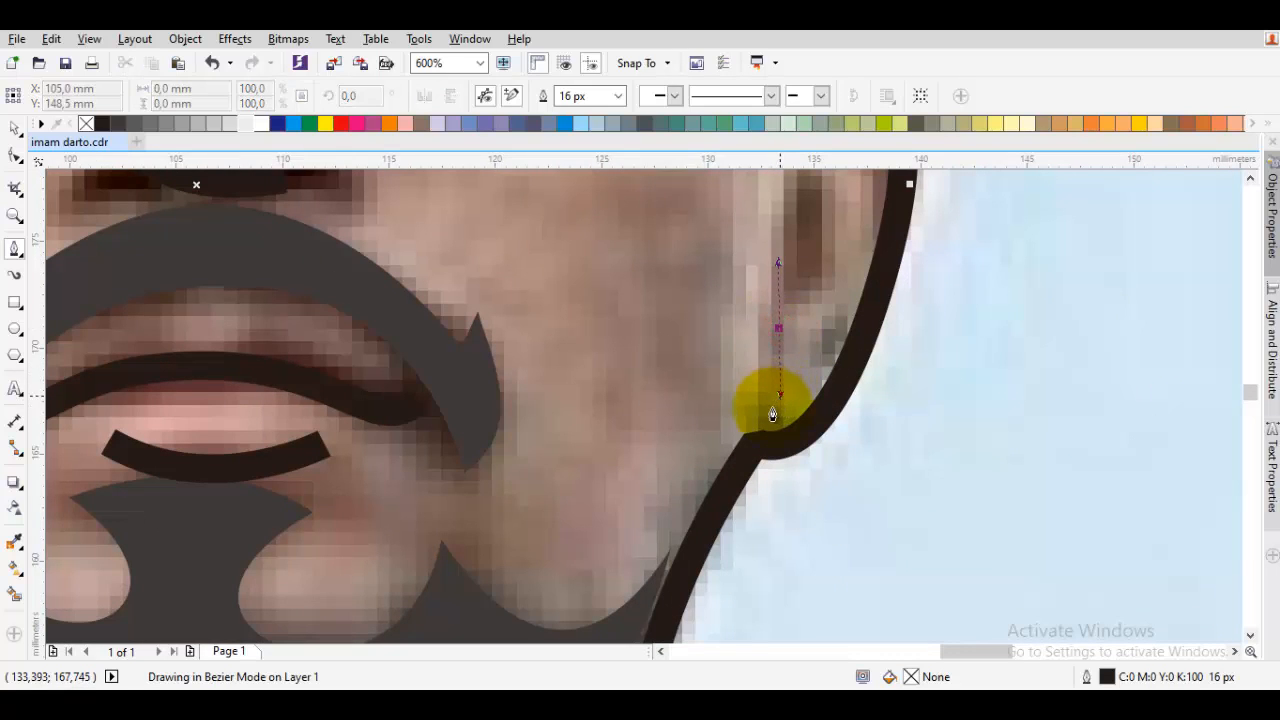
scroll(736, 474, "down", 4)
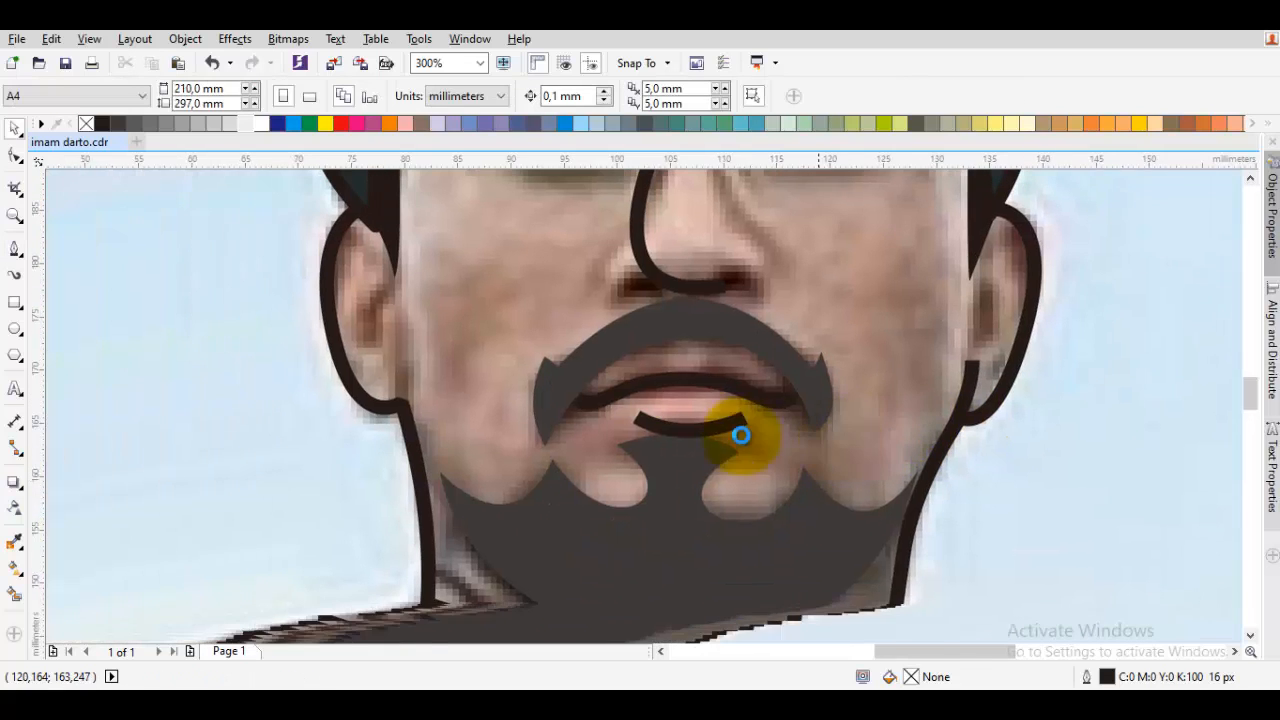
Draw a matching short cheek line down to the jaw beside the earlobe on the image's left
scroll(370, 374, "up", 4)
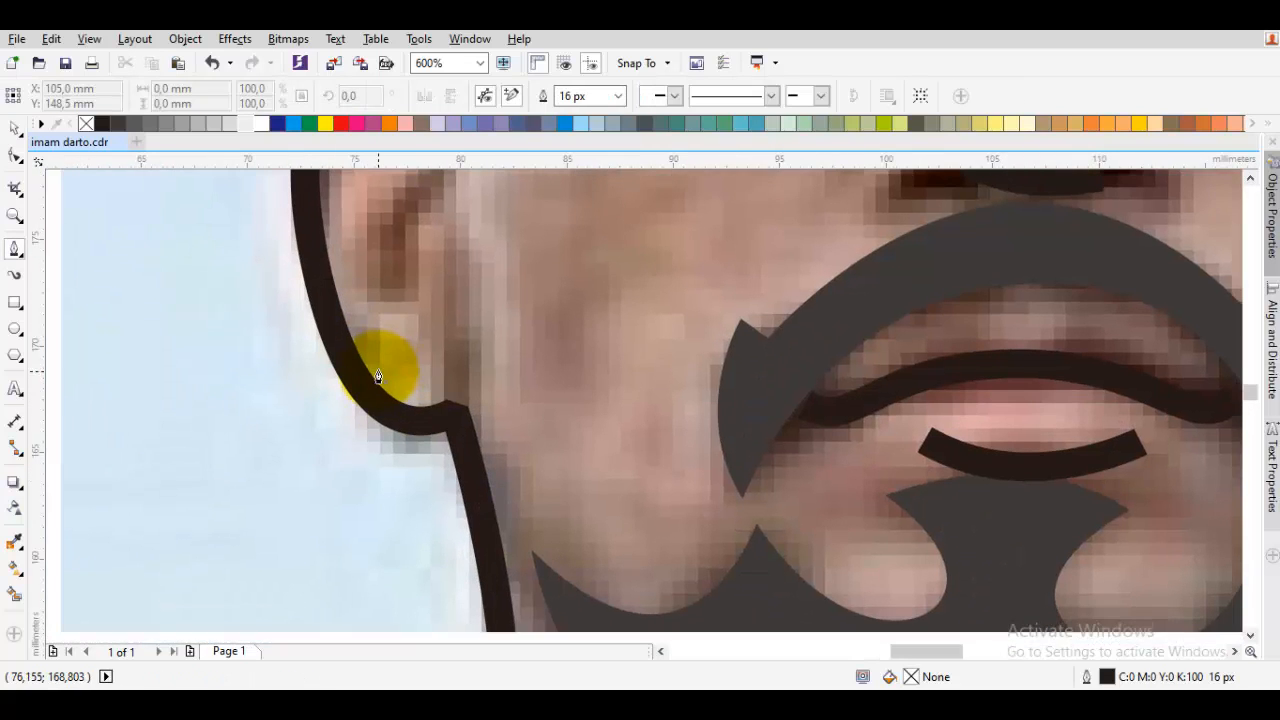
left_click(451, 285)
left_click(463, 389)
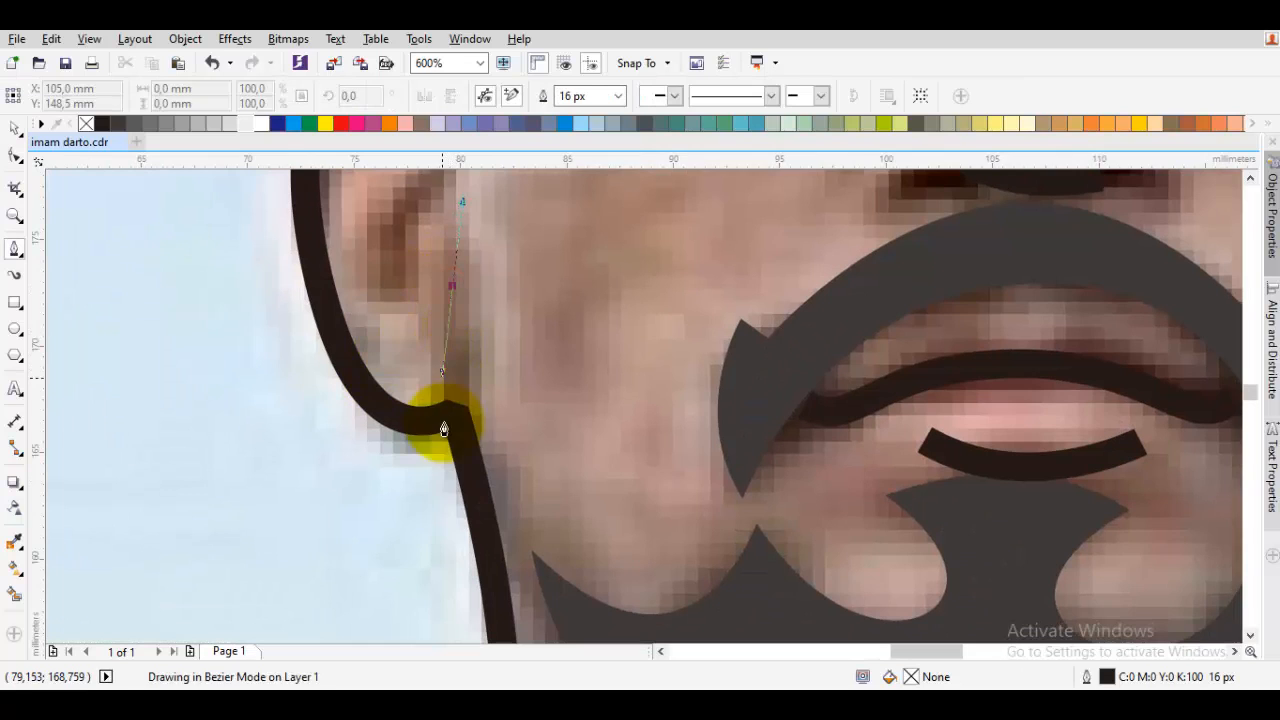
left_click(476, 500)
key("space")
Draw a C-shaped inner ear curve ending on the cheek line inside the ear on the image's left
scroll(543, 443, "down", 3)
scroll(543, 523, "up", 2)
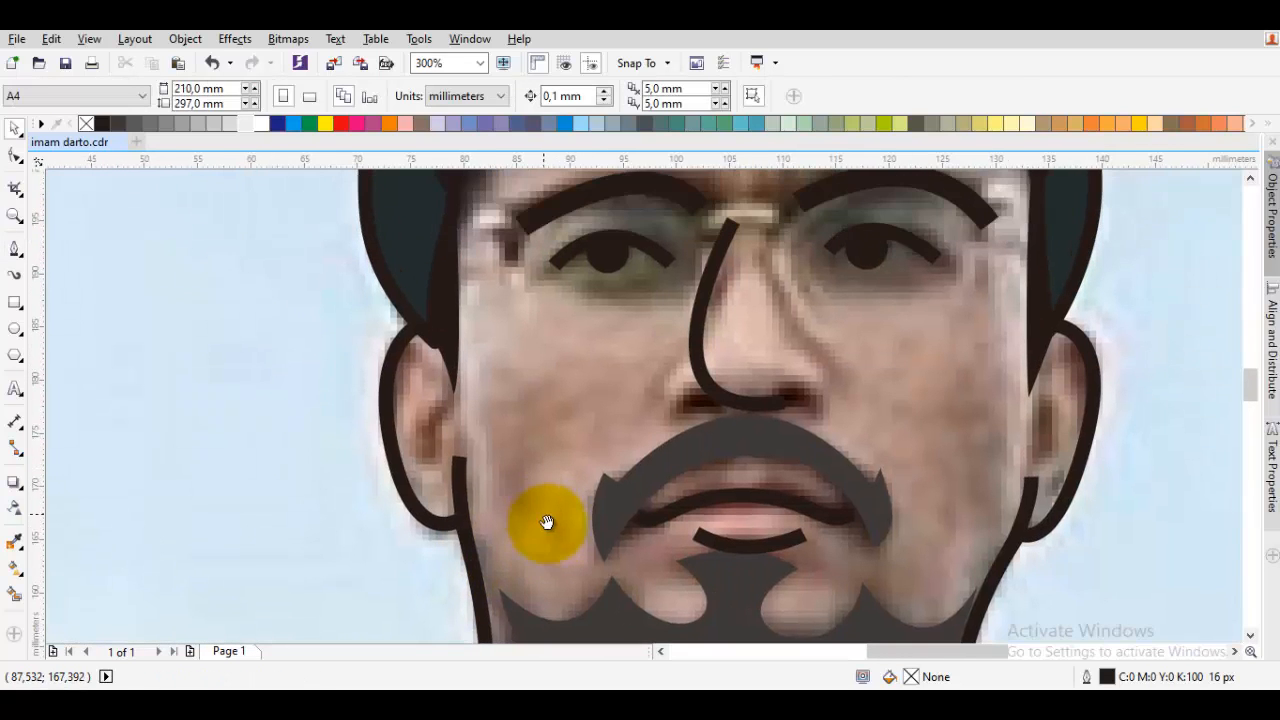
scroll(460, 479, "up", 2)
key("space")
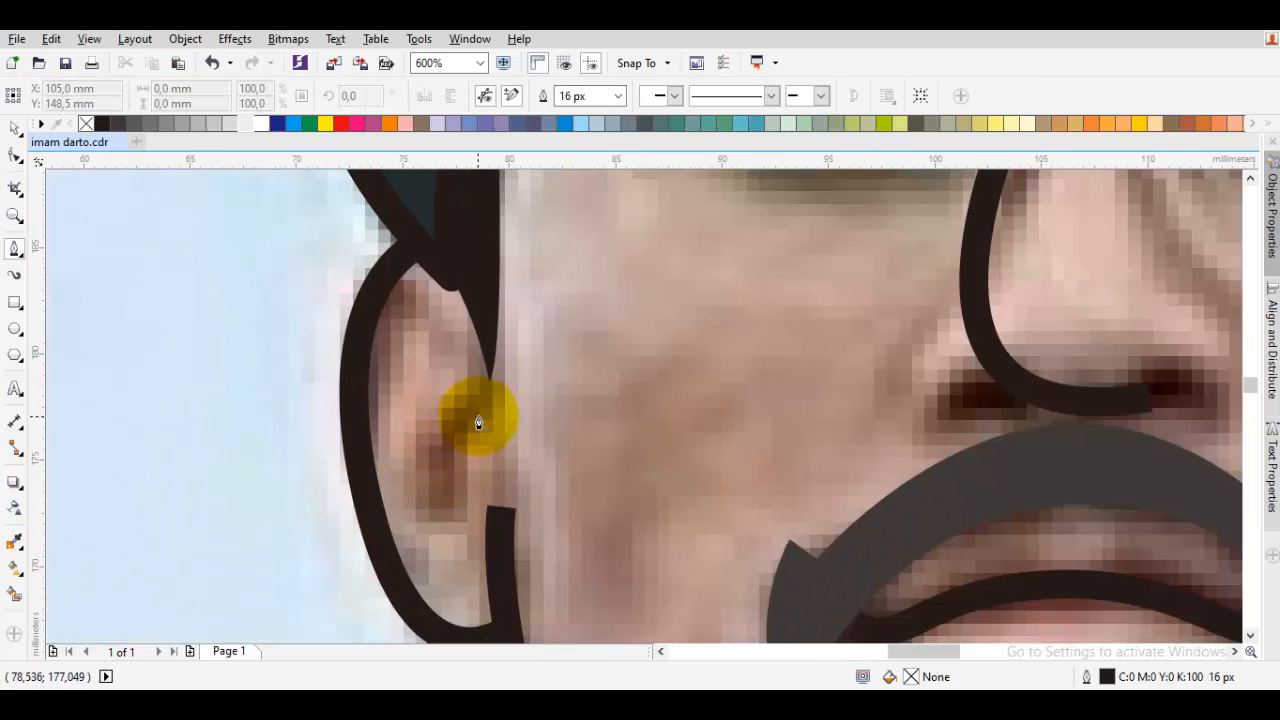
left_click_drag(473, 408, 399, 419)
left_click_drag(499, 530, 586, 497)
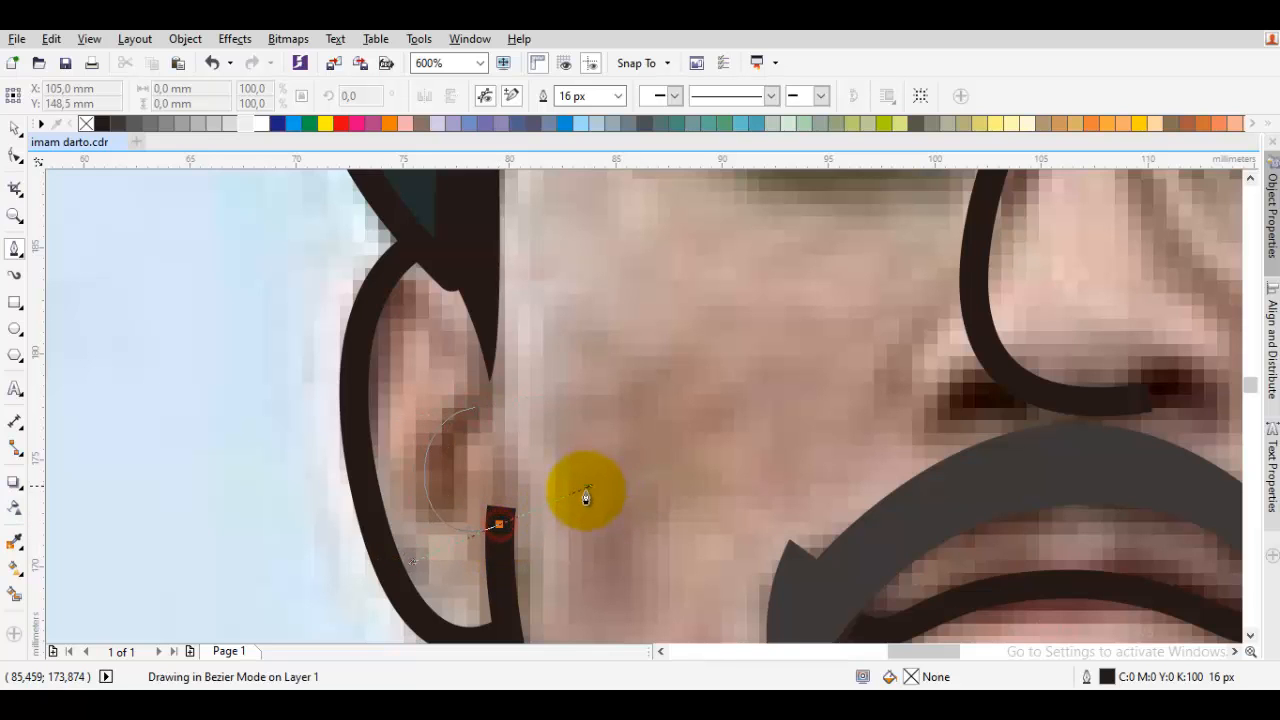
key("space")
Draw the mirrored inner ear curve ending on the cheek line inside the ear on the image's right
scroll(811, 523, "down", 2)
scroll(980, 491, "up", 2)
key("space")
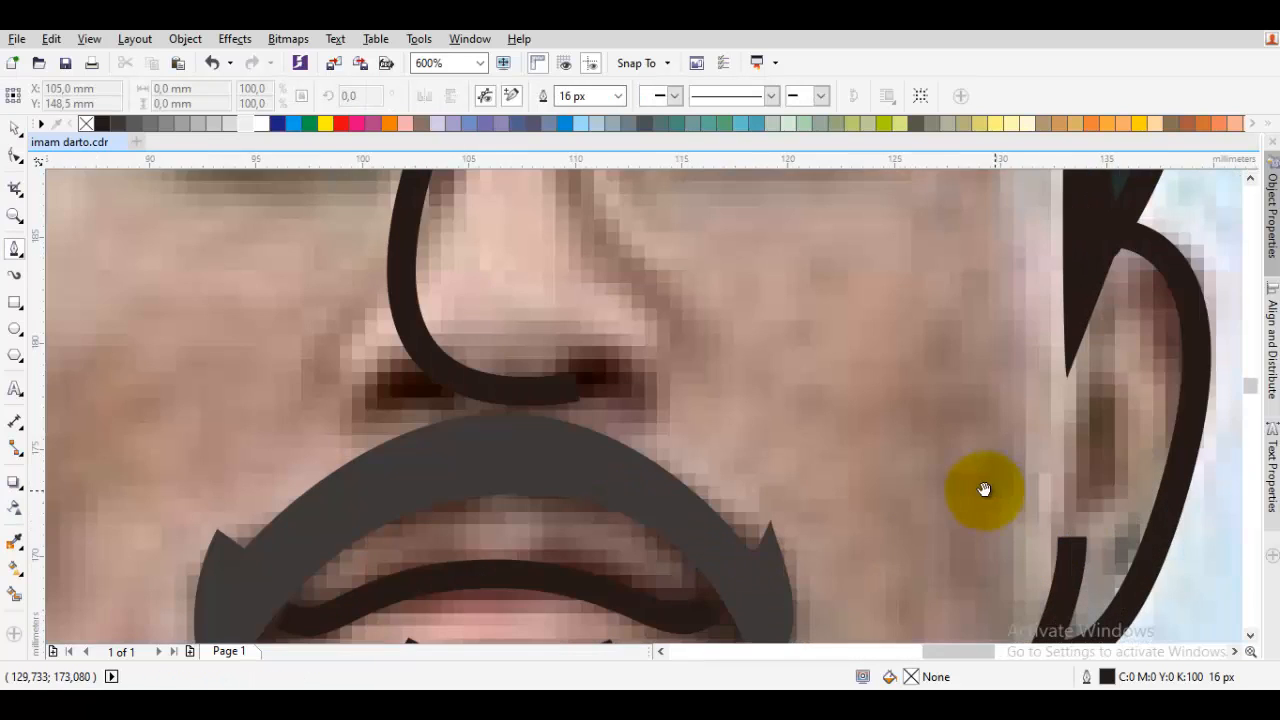
left_click_drag(993, 393, 1057, 394)
mouse_move(980, 545)
left_mouse_down()
mouse_move(1000, 537)
mouse_move(958, 560)
left_mouse_up()
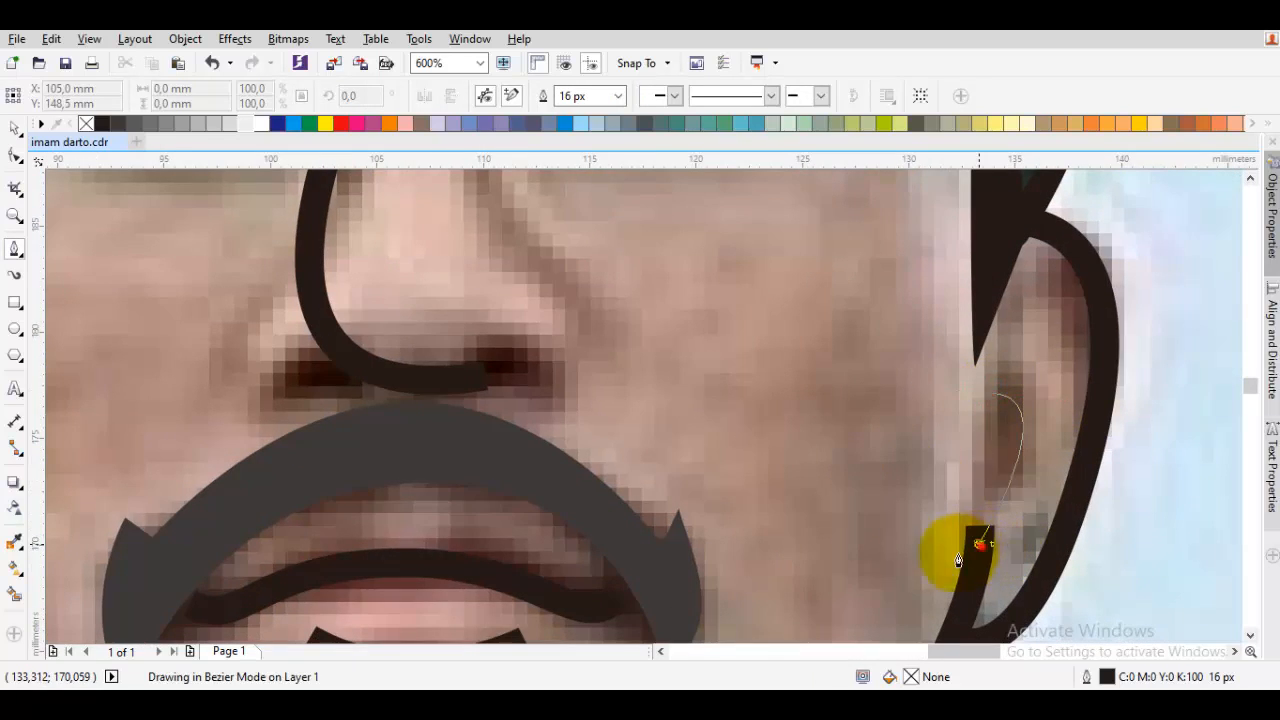
key("space")
Start a jaw line at the earlobe on the image's left and curve it down onto the lower edge of the beard
scroll(900, 540, "down", 4)
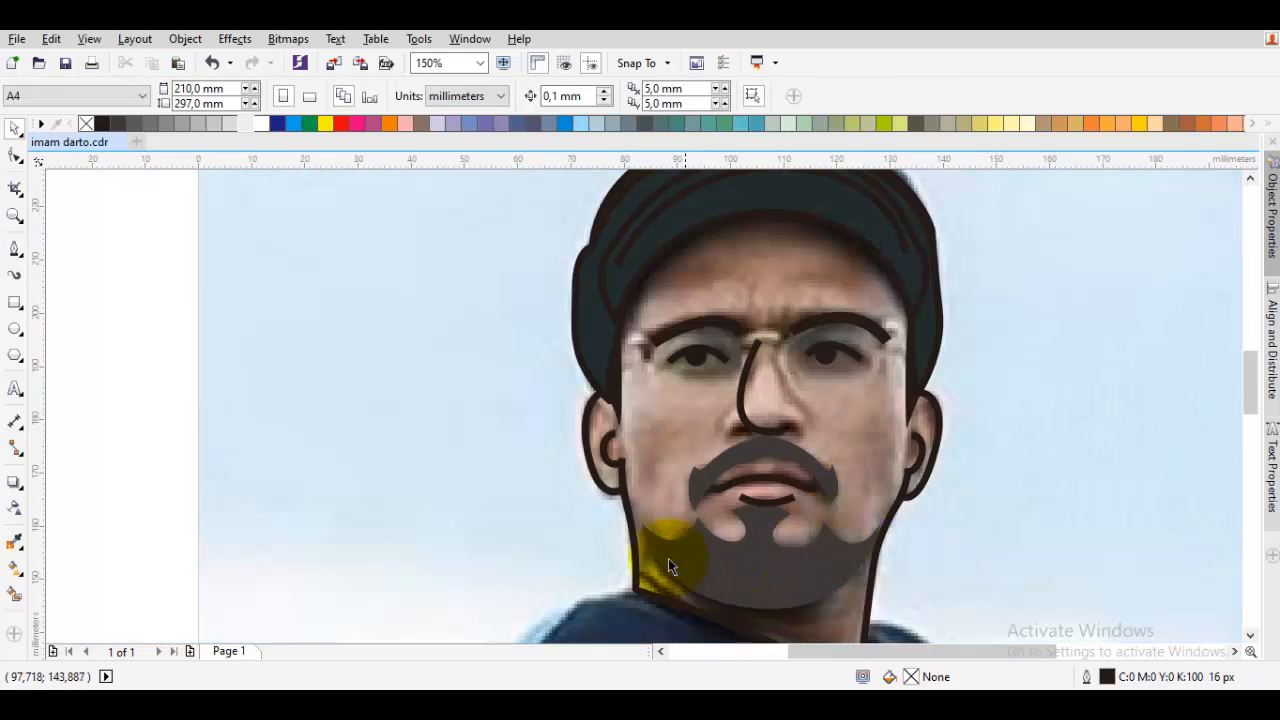
scroll(668, 555, "up", 4)
key("space")
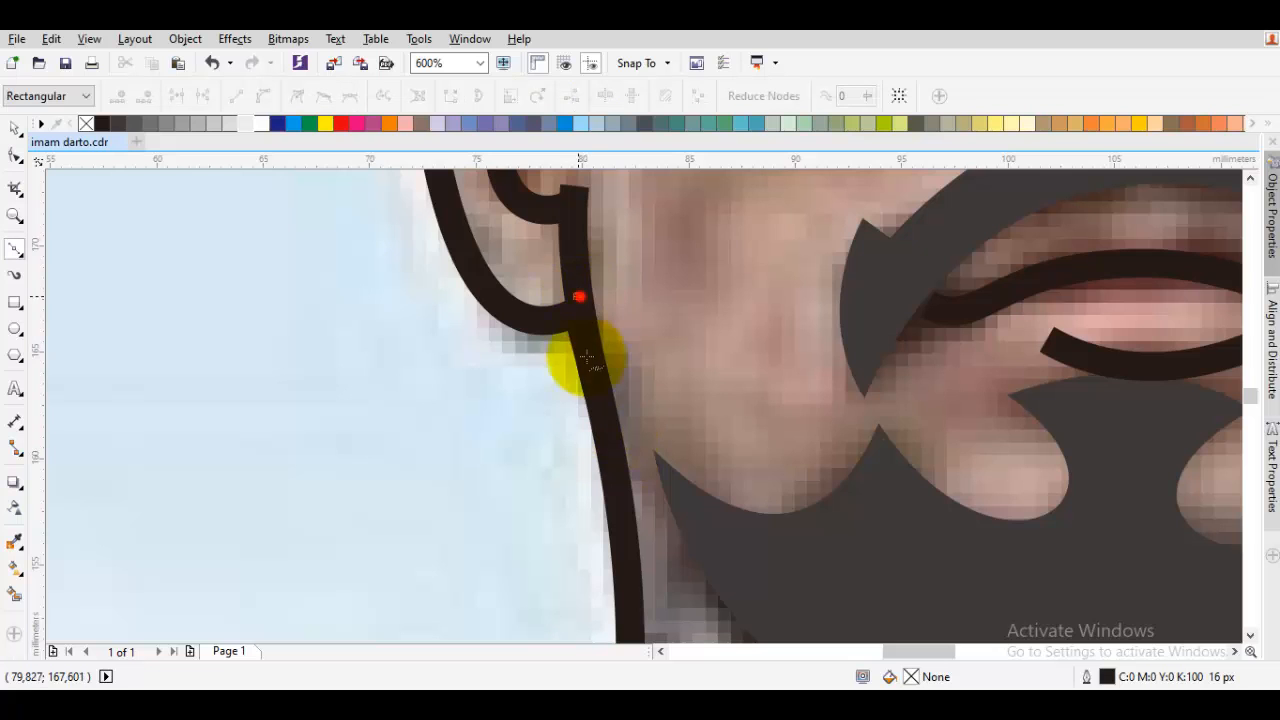
left_click(598, 438)
scroll(650, 510, "down", 2)
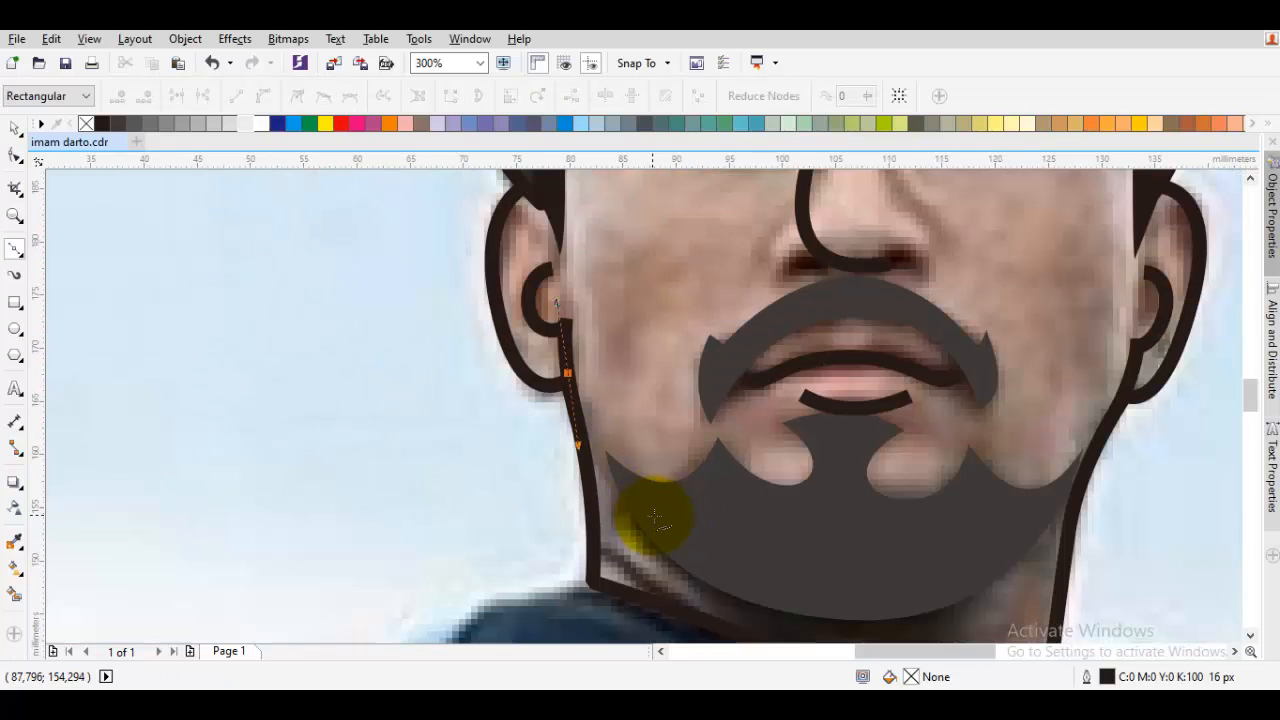
scroll(654, 517, "down", 1)
scroll(775, 505, "up", 1)
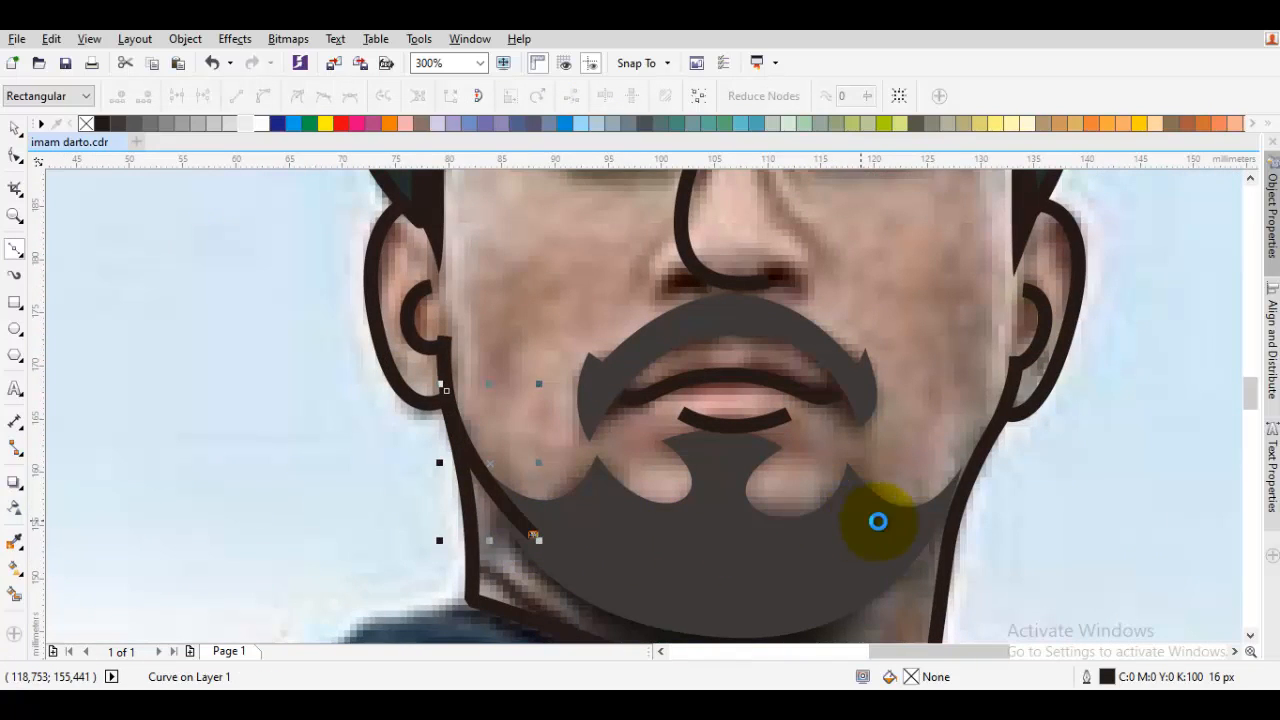
Run the jaw line straight across the beard and curve it up to the neck edge on the image's right, about 48 mm wide overall
left_click_drag(952, 505, 1026, 382)
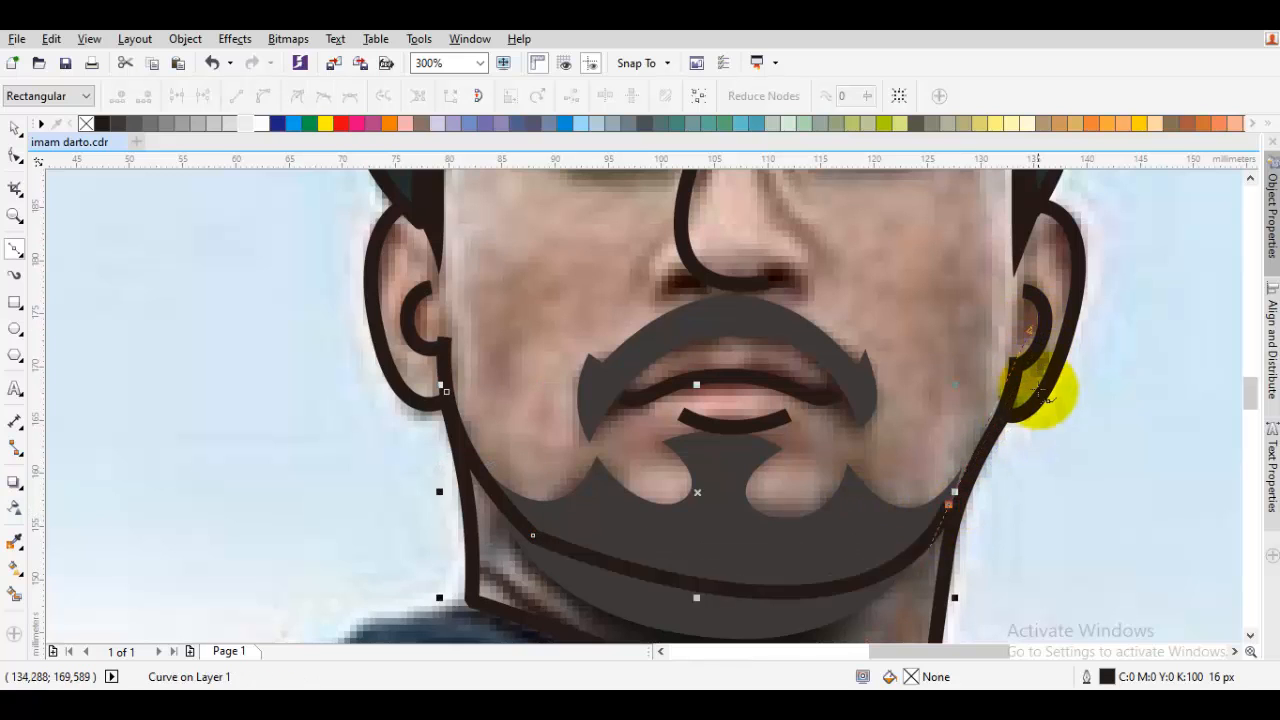
key("ctrl+z")
left_click_drag(845, 583, 994, 430)
key("ctrl+z")
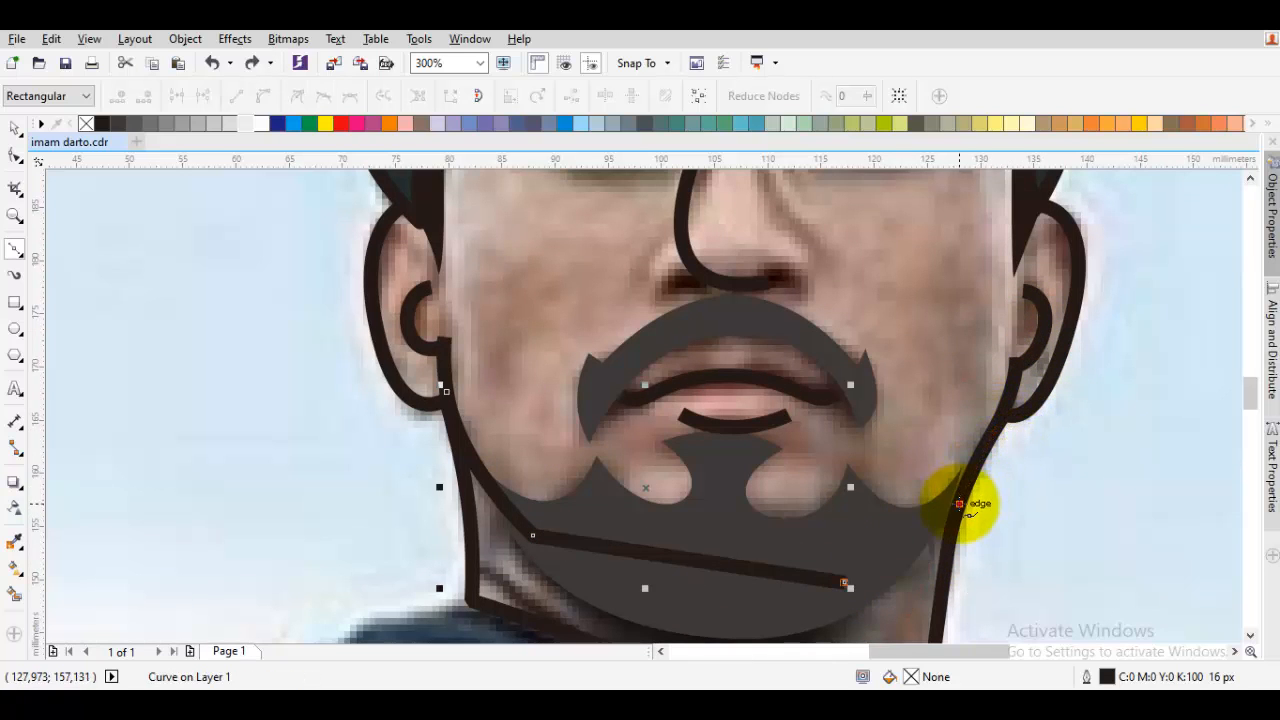
left_click_drag(959, 504, 1005, 416)
key("space")
Reorder the jaw line to sit directly in front of the photo, behind the beard
left_click_drag(829, 580, 887, 455)
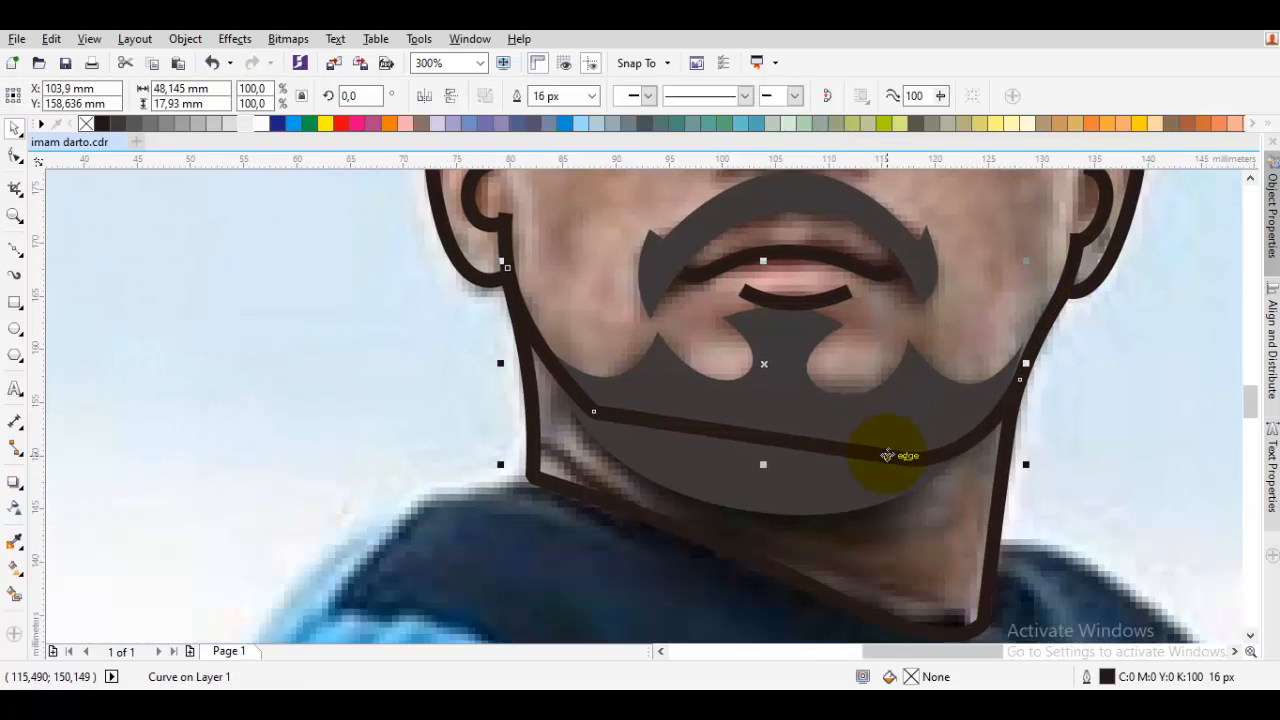
right_click(887, 455)
mouse_move(948, 480)
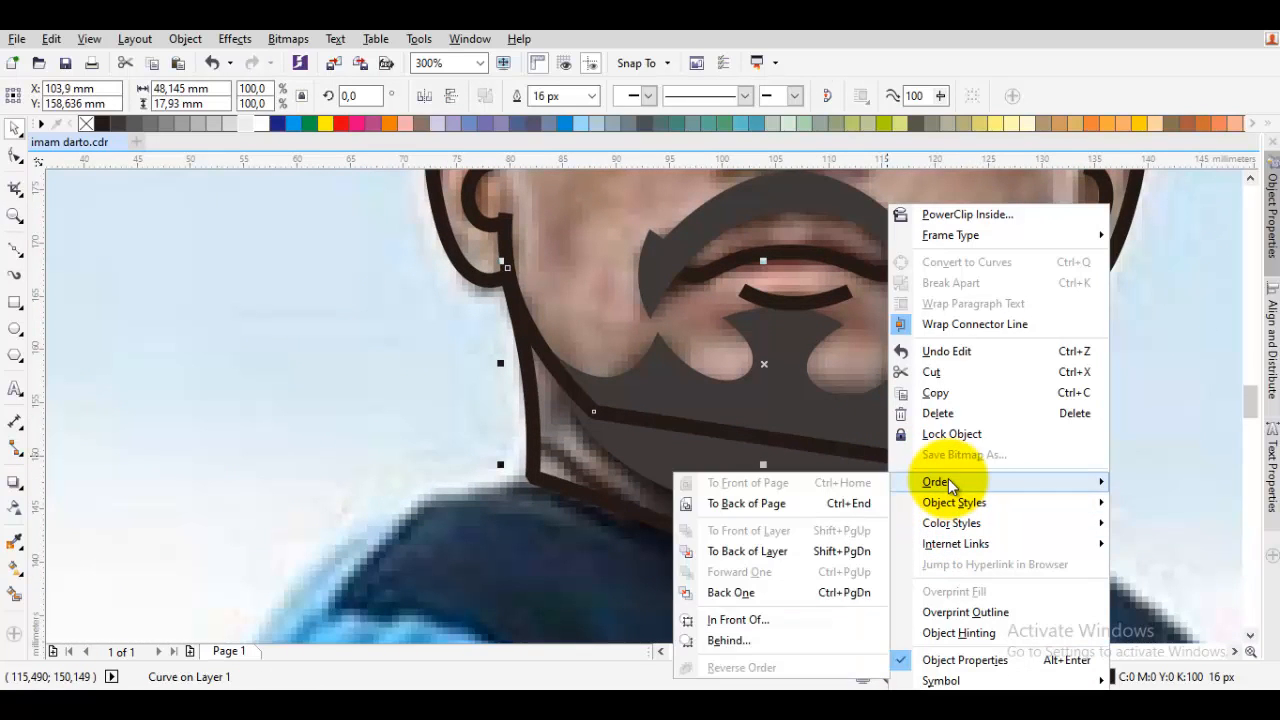
left_click(781, 620)
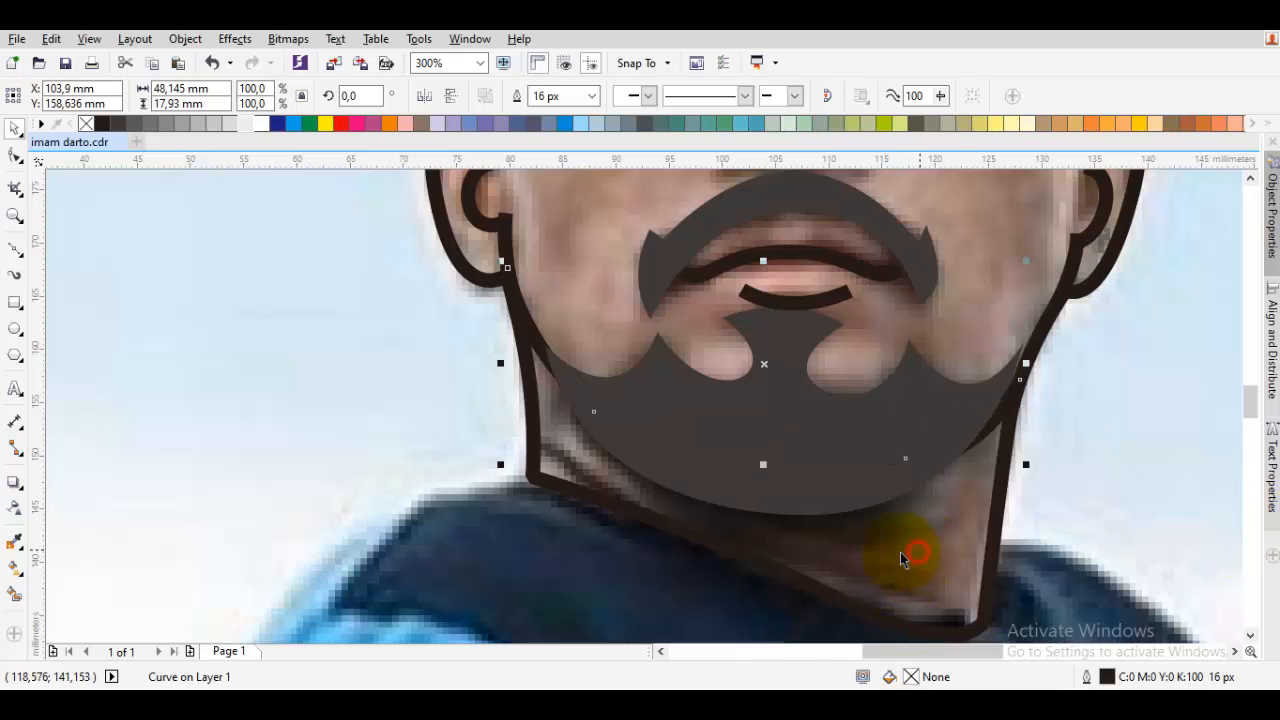
left_click(900, 552)
Draw a curved neckline above the collar, from the neck edge on the image's left down toward the middle of the collar
key("space")
left_click_drag(602, 387, 640, 467)
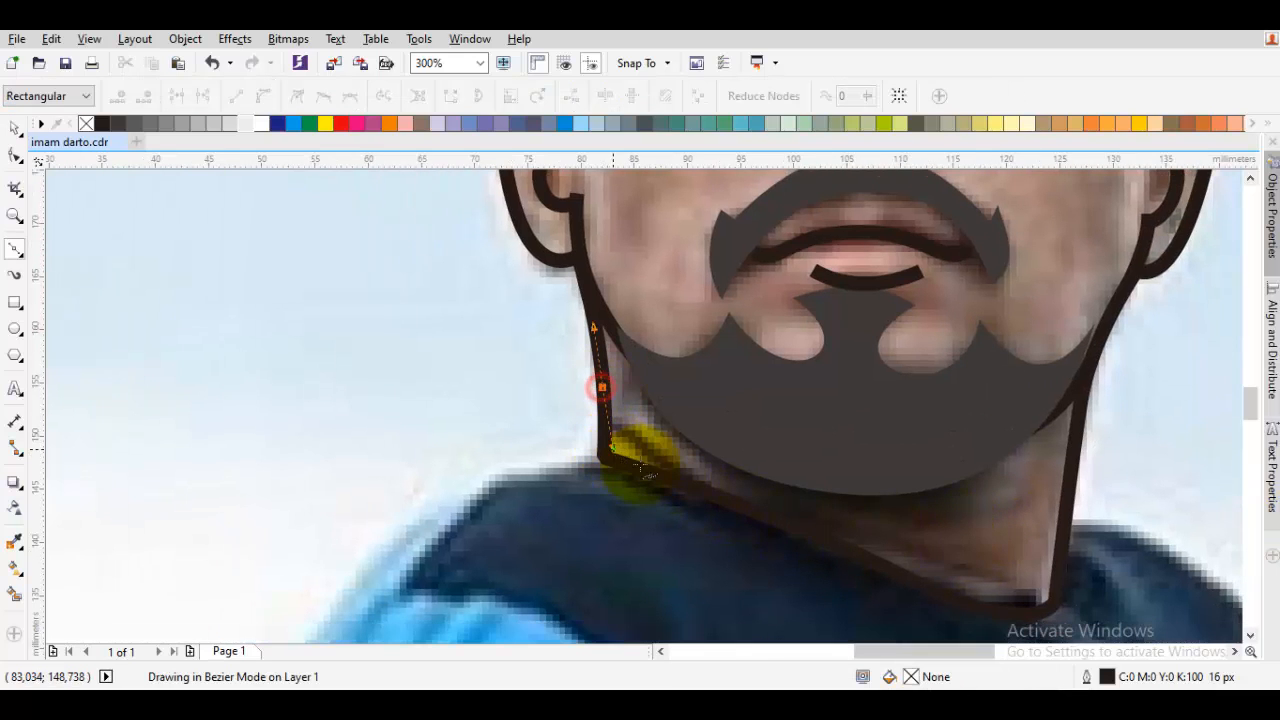
left_click(926, 557)
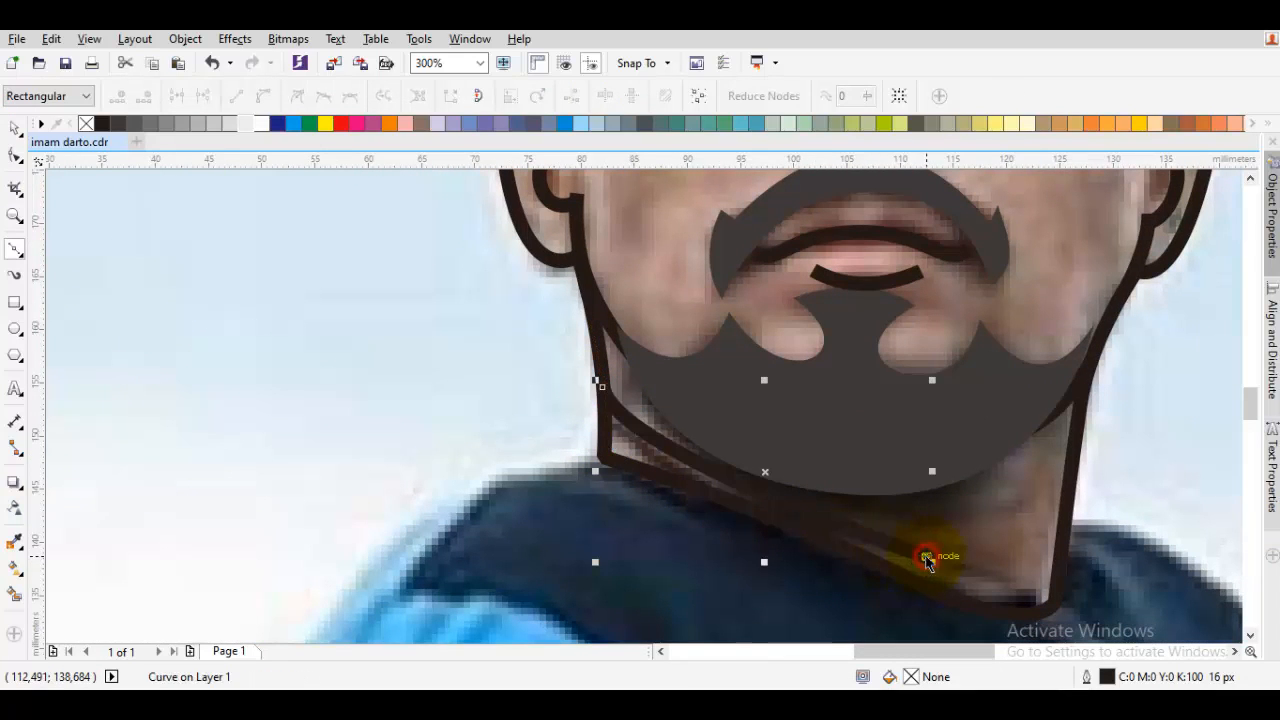
key("space")
Draw a short curve inside the collar's lower corner, rising to the neck edge on the image's right
left_click_drag(943, 569, 880, 567)
key("space")
scroll(934, 577, "up", 1)
left_click(868, 538)
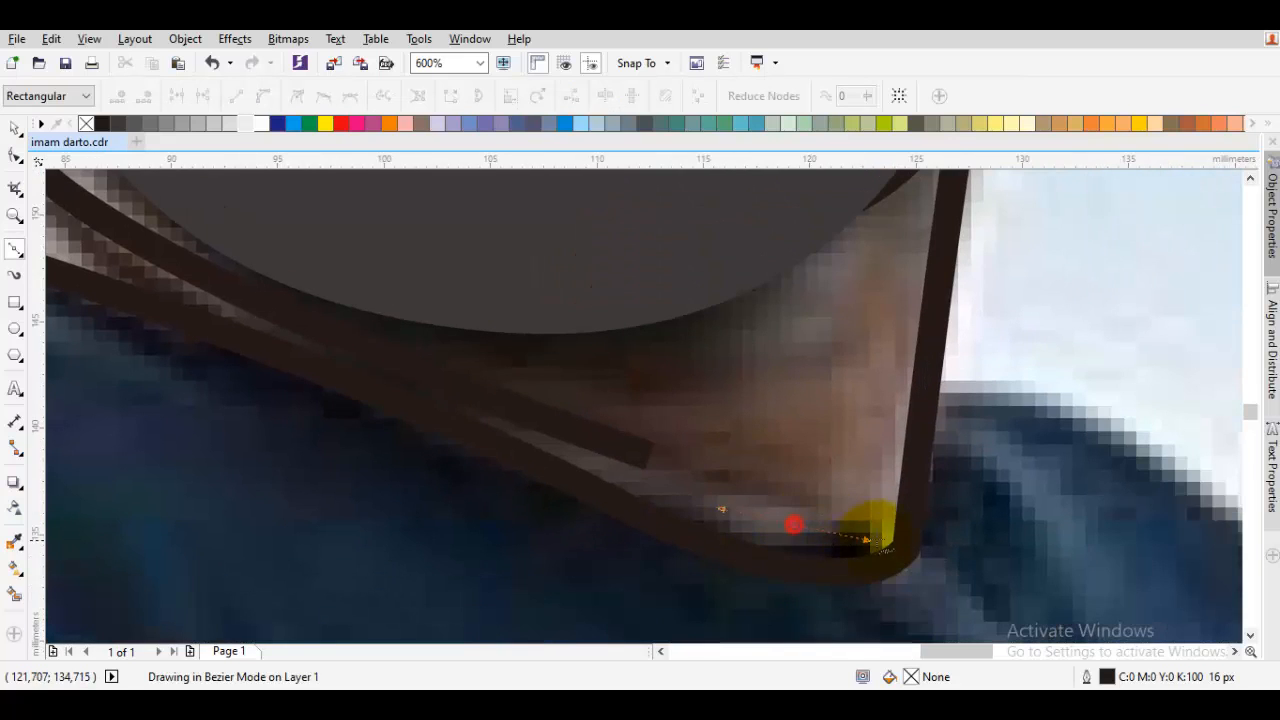
left_click(917, 459)
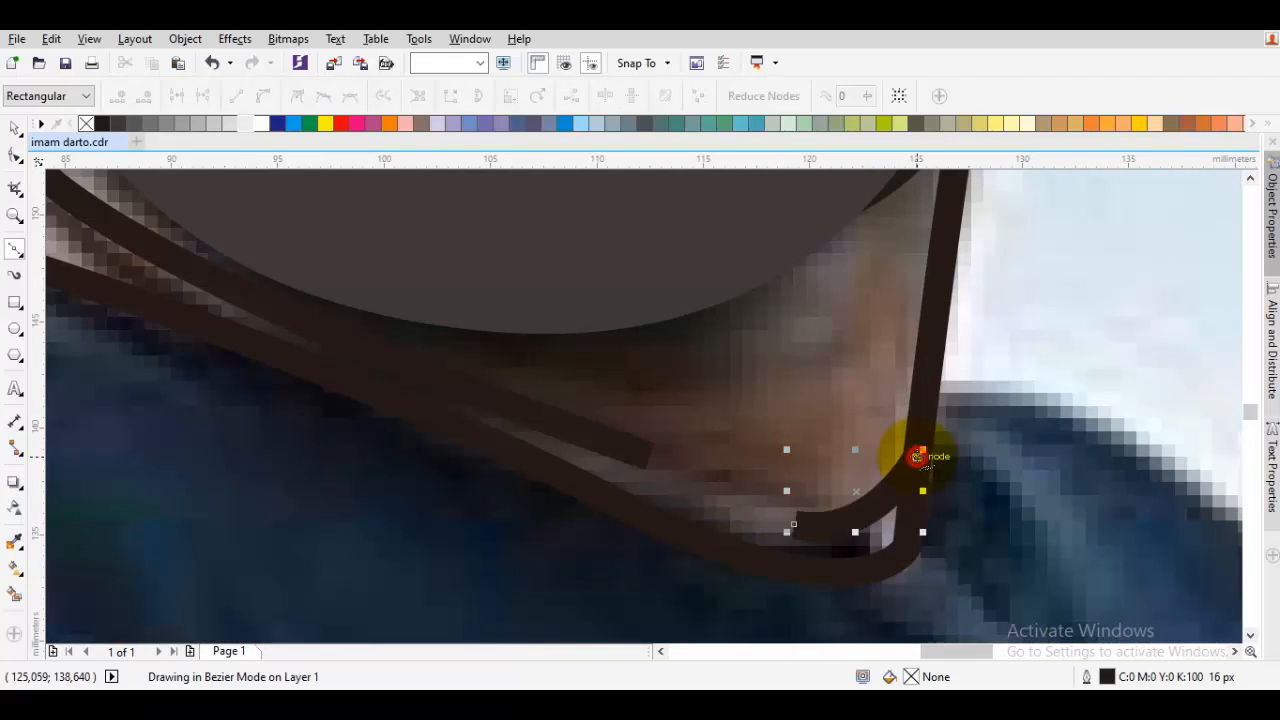
key("space")
scroll(913, 409, "down", 4)
scroll(905, 408, "up", 1)
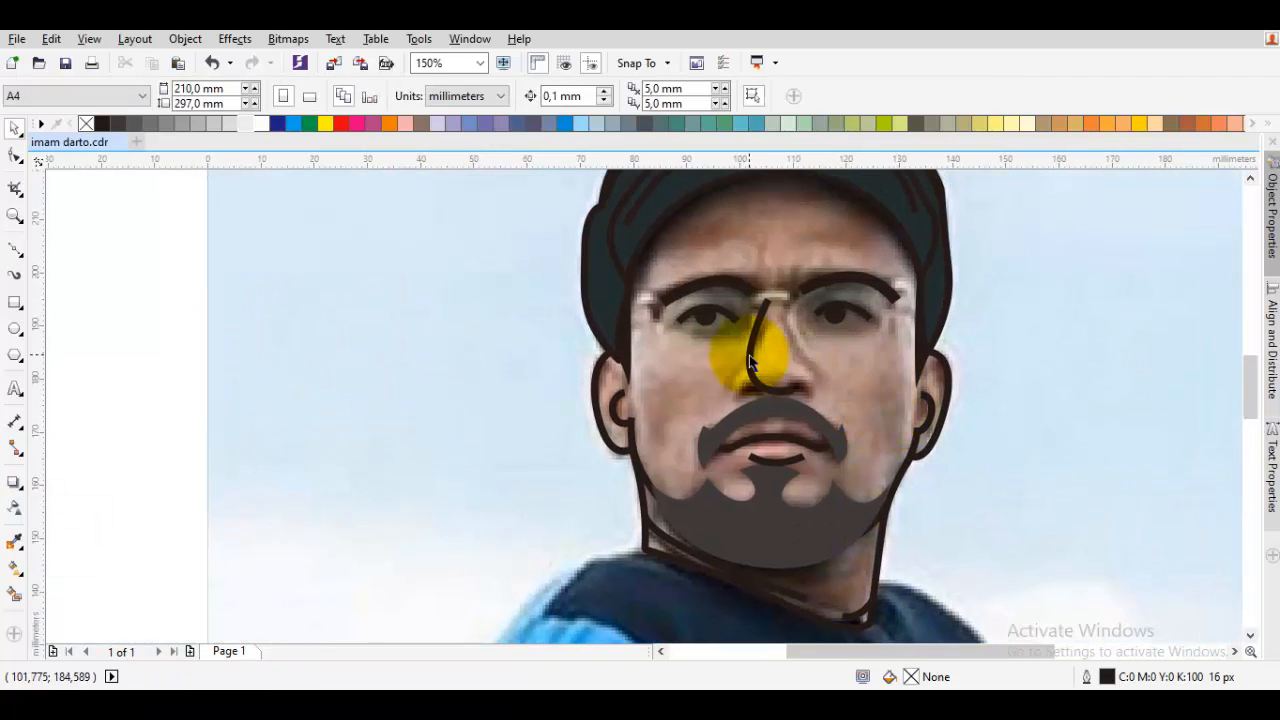
Fill the face and neck outline with a light peach skin tone
left_click(683, 380)
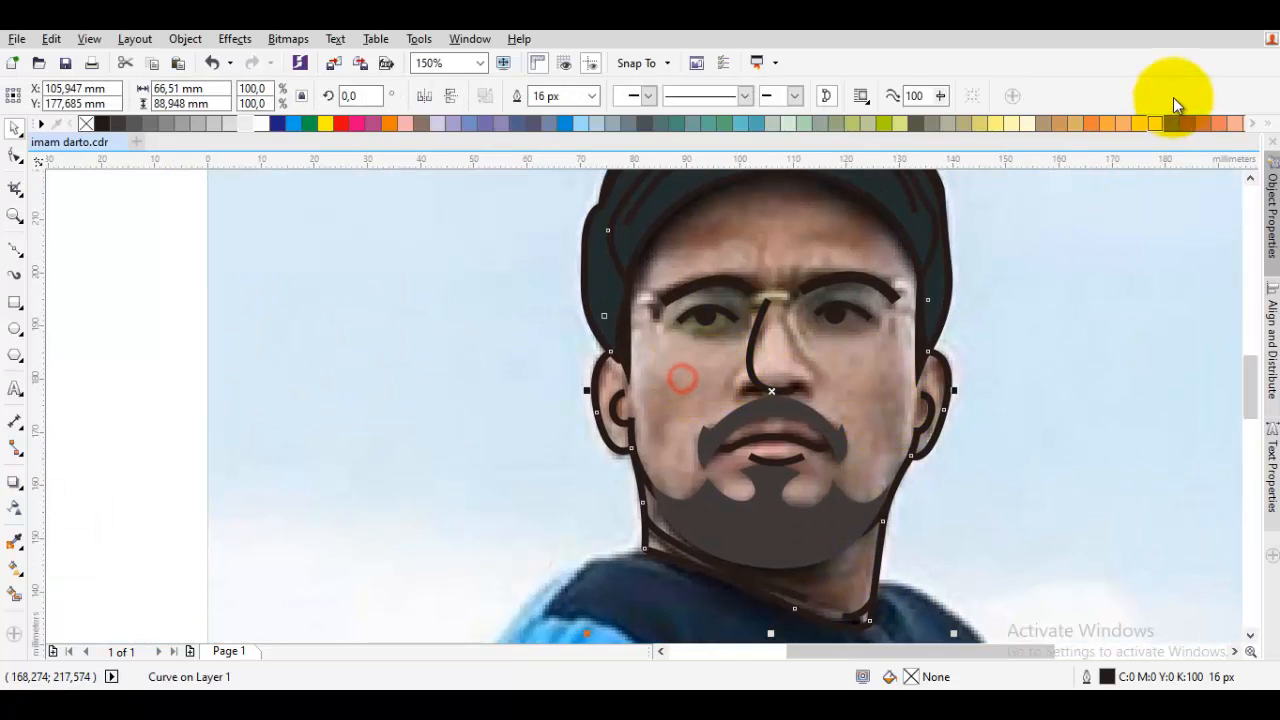
left_click(1157, 121)
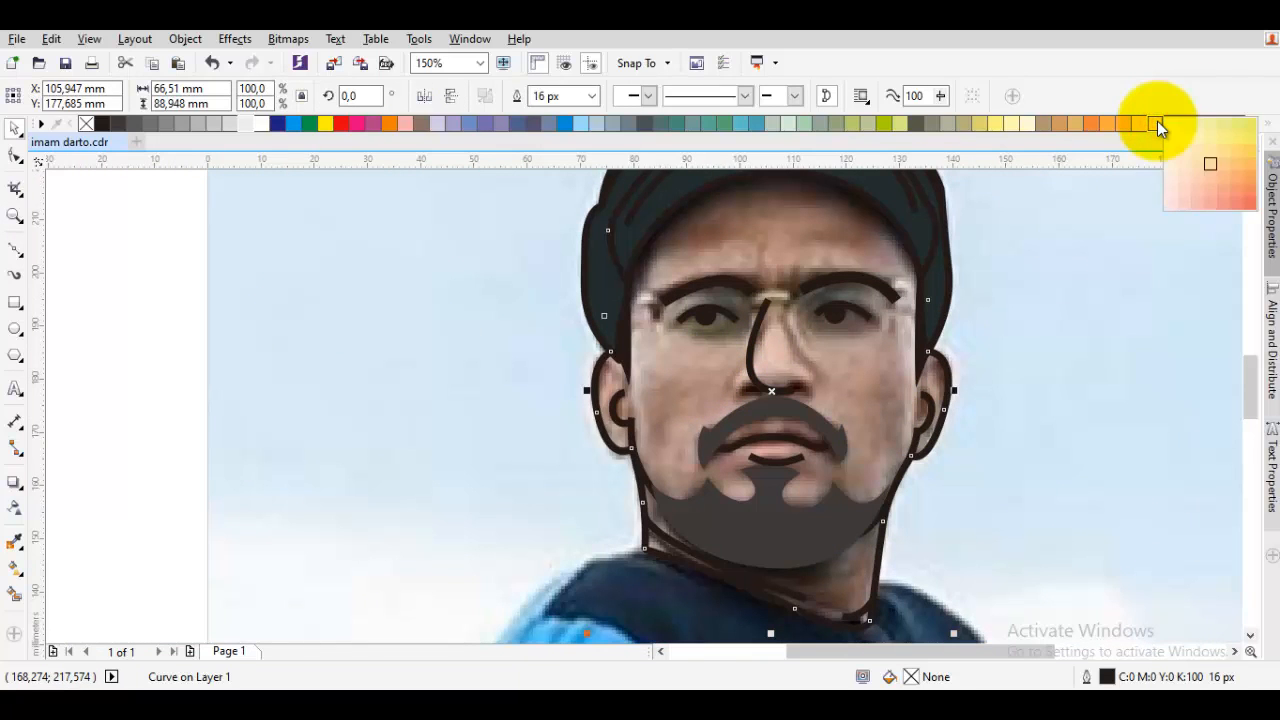
left_click(1210, 175)
left_click(1123, 257)
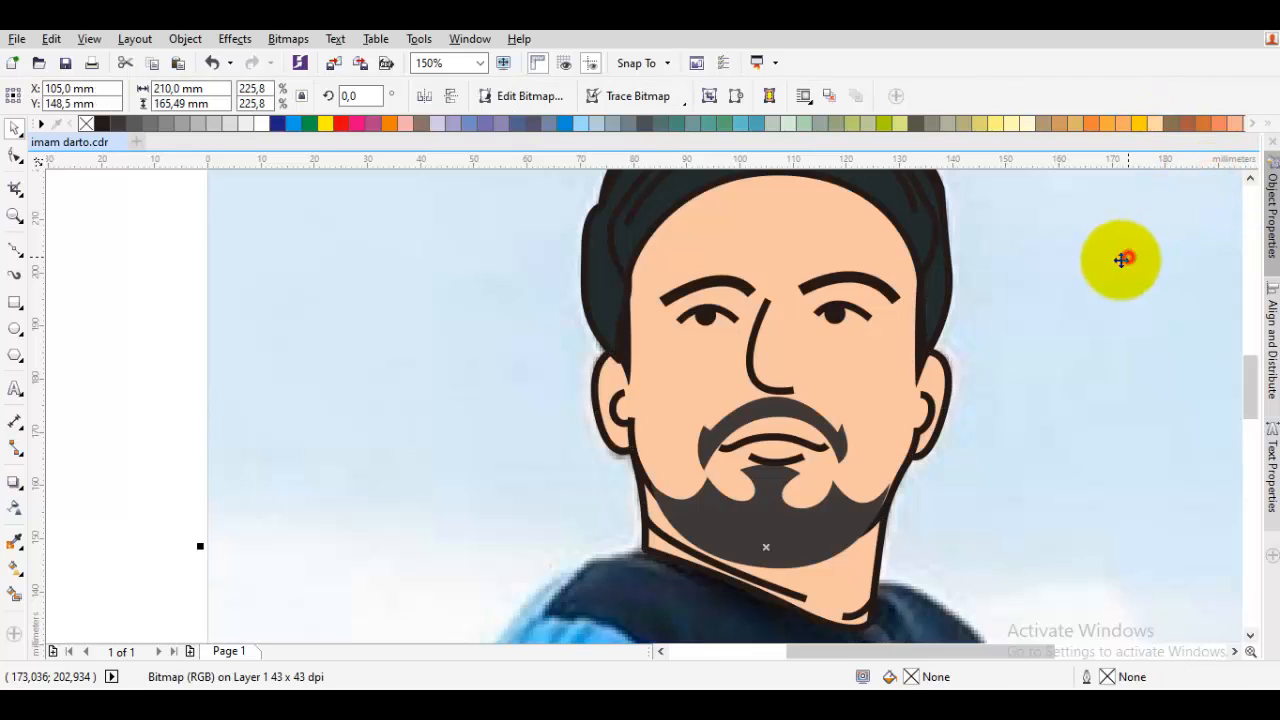
Move the photo aside to compare it with the drawn face, and undo the move
scroll(1069, 291, "down", 4)
left_click_drag(1014, 325, 601, 325)
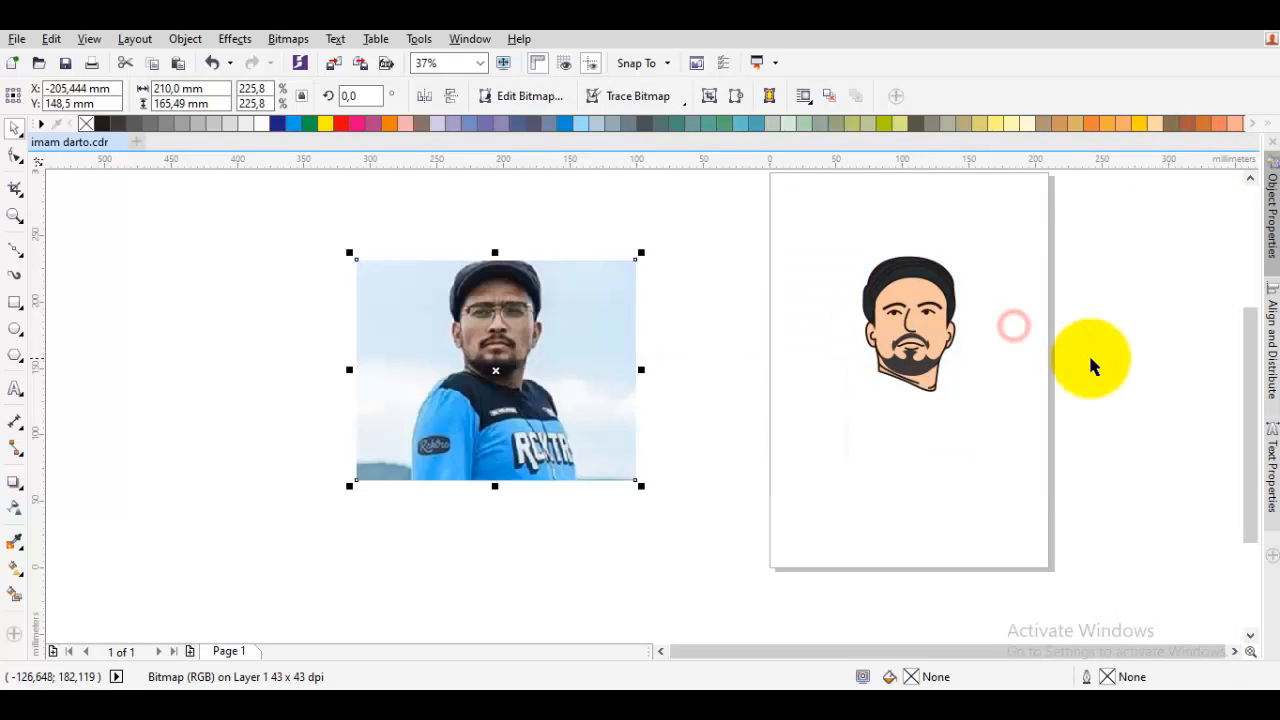
left_click(1092, 357)
key("ctrl+z")
scroll(957, 334, "up", 3)
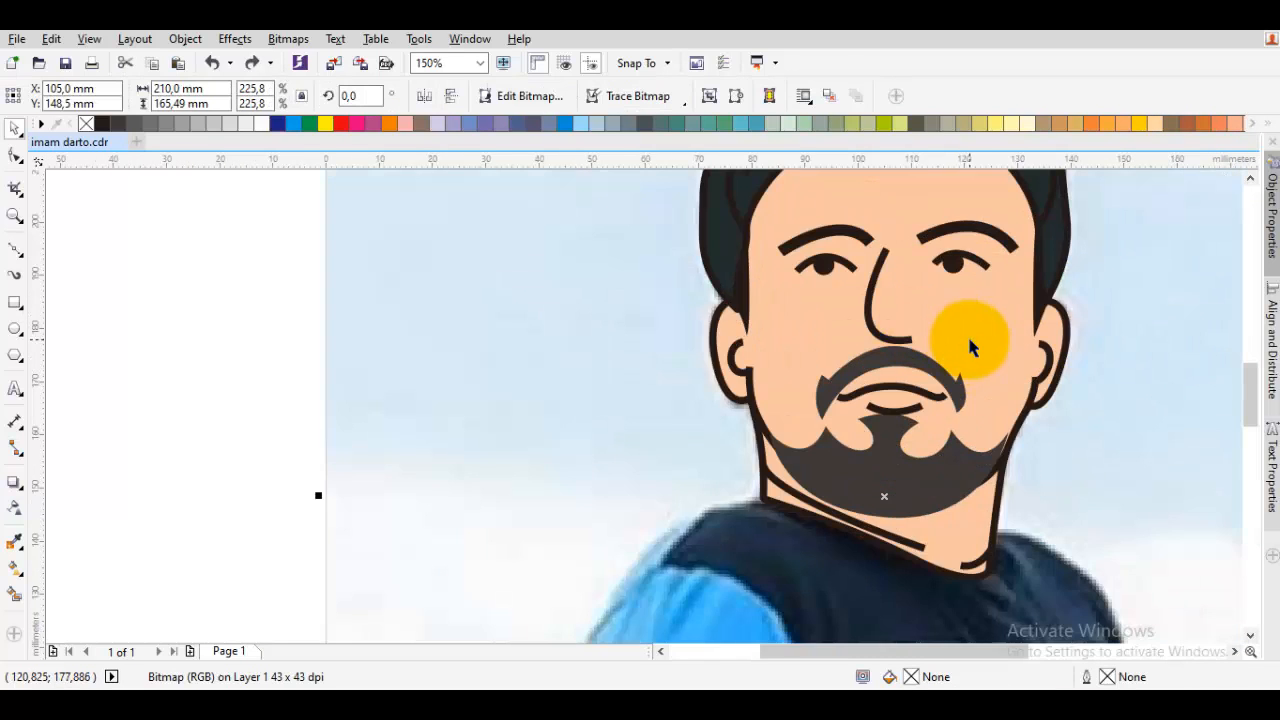
scroll(1006, 343, "down", 1)
left_click_drag(904, 330, 677, 330)
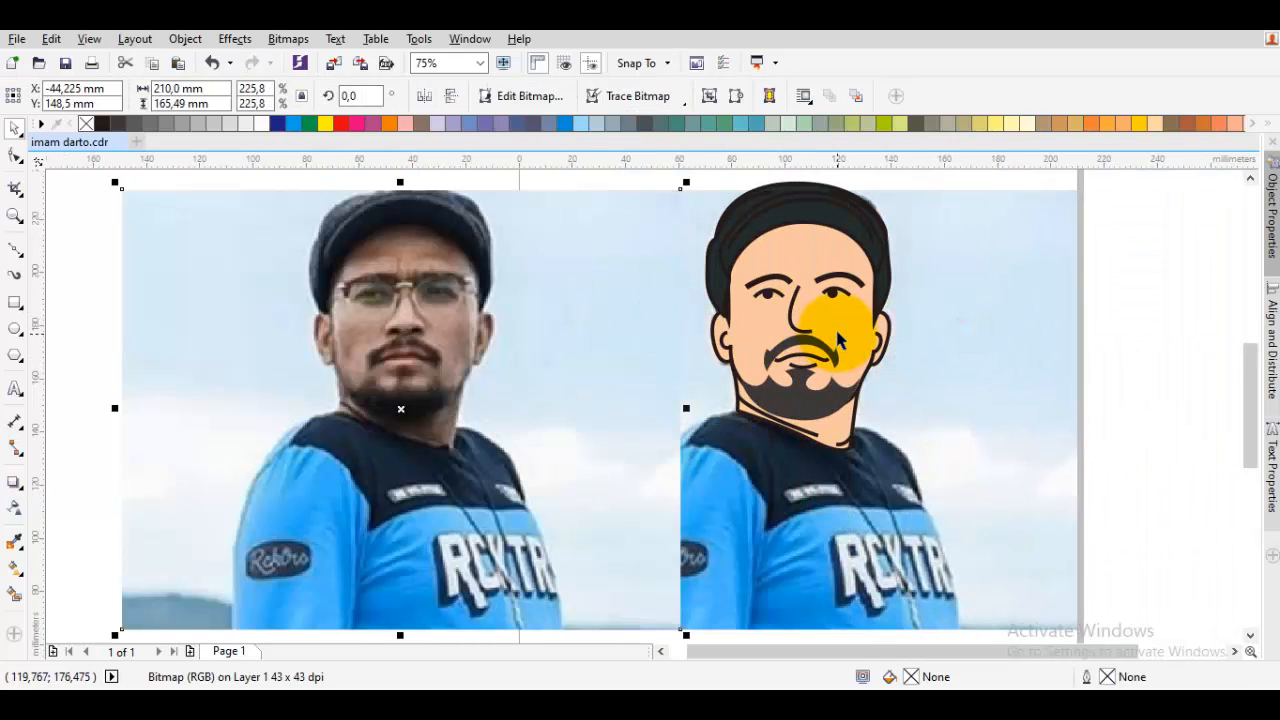
key("ctrl+z")
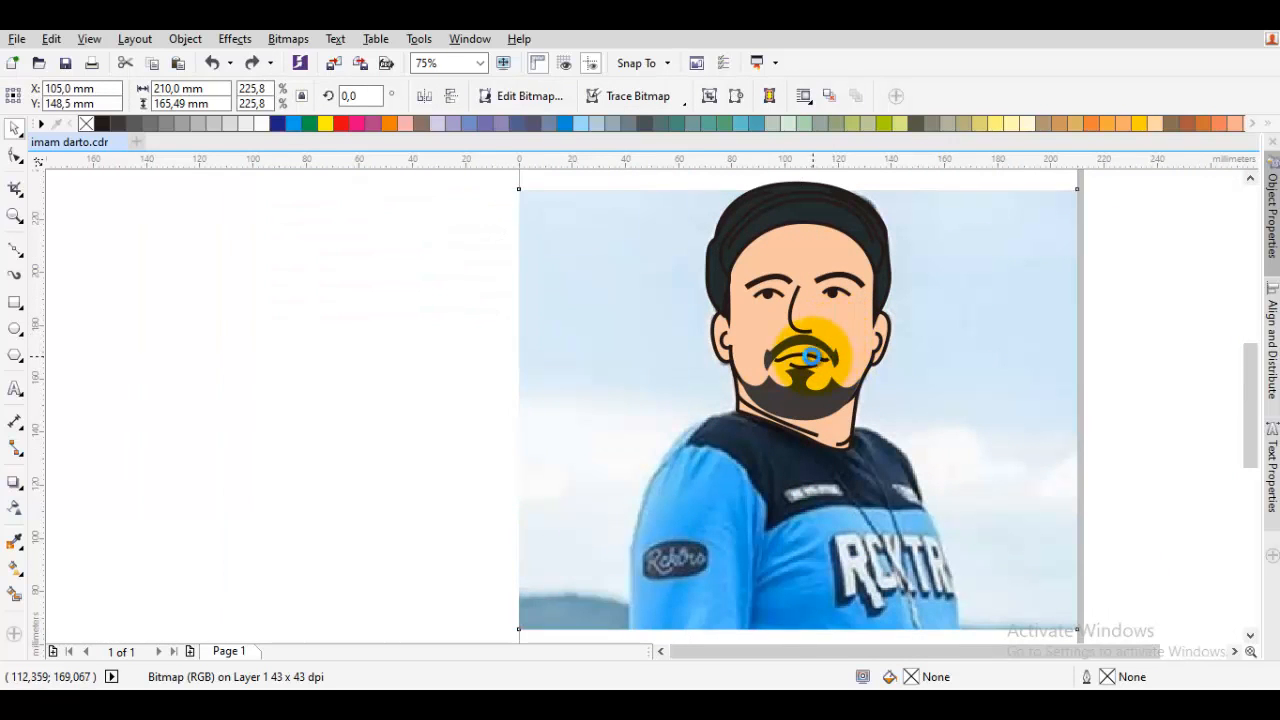
Raise the middle node of the upper mouth line, lengthen its handles for a broader arch, and soften the corner on the image's left
scroll(808, 356, "up", 3)
double_click(808, 356)
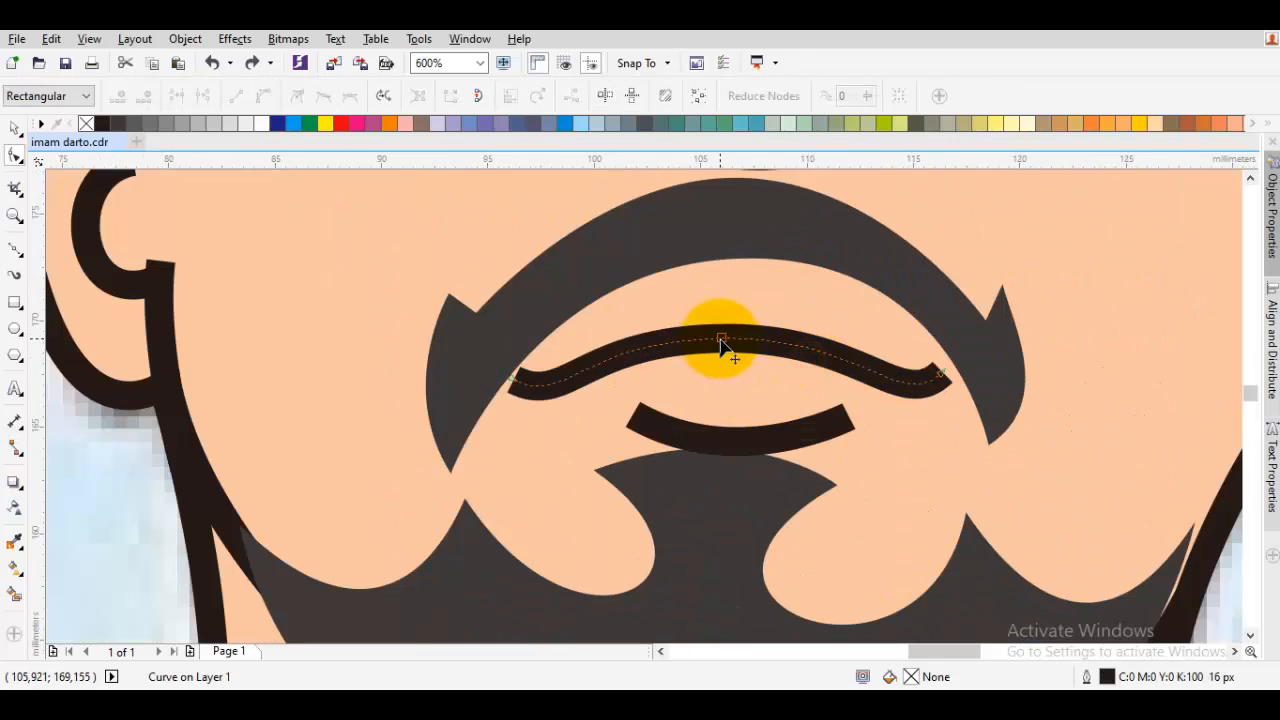
left_click_drag(720, 340, 740, 329)
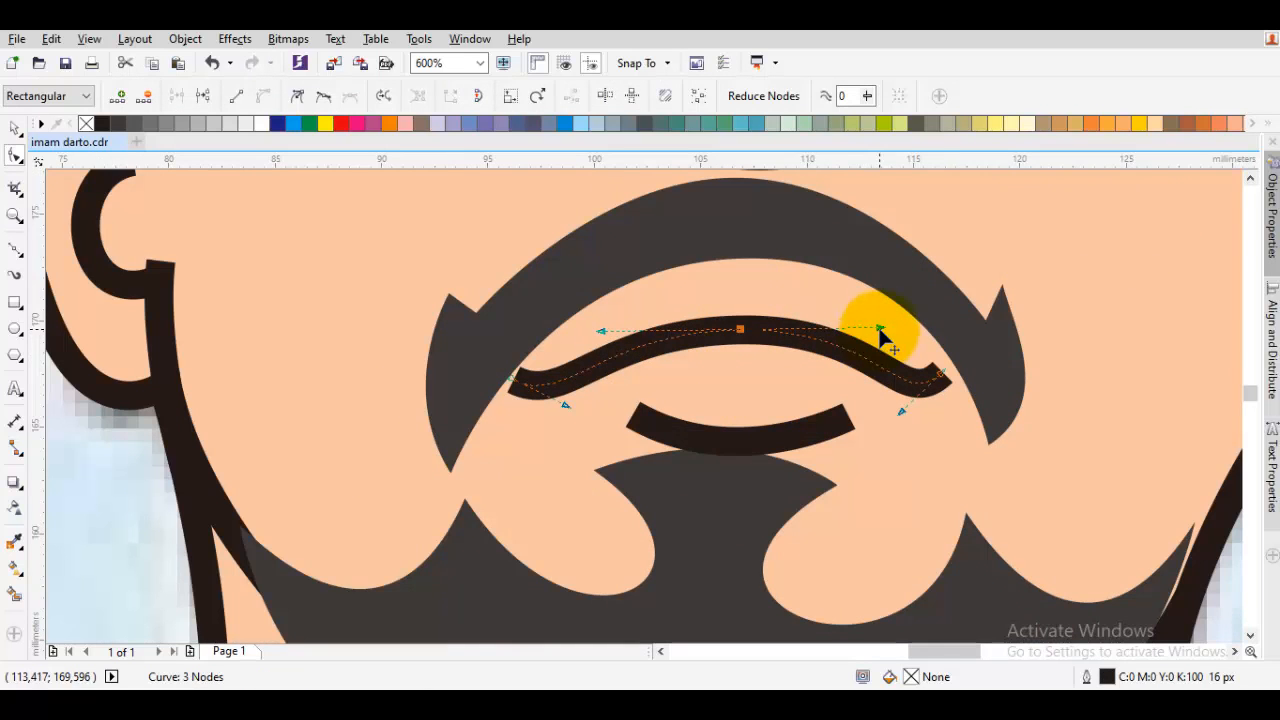
left_click_drag(901, 330, 903, 327)
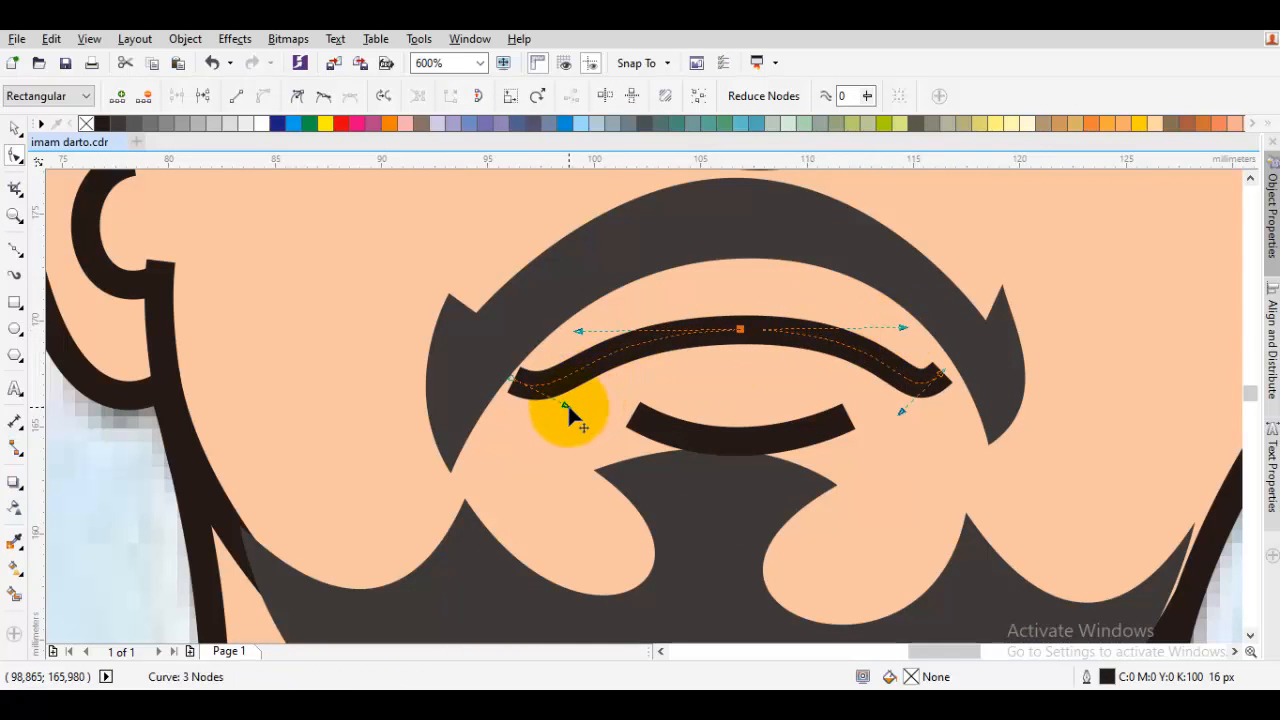
left_click_drag(567, 403, 601, 406)
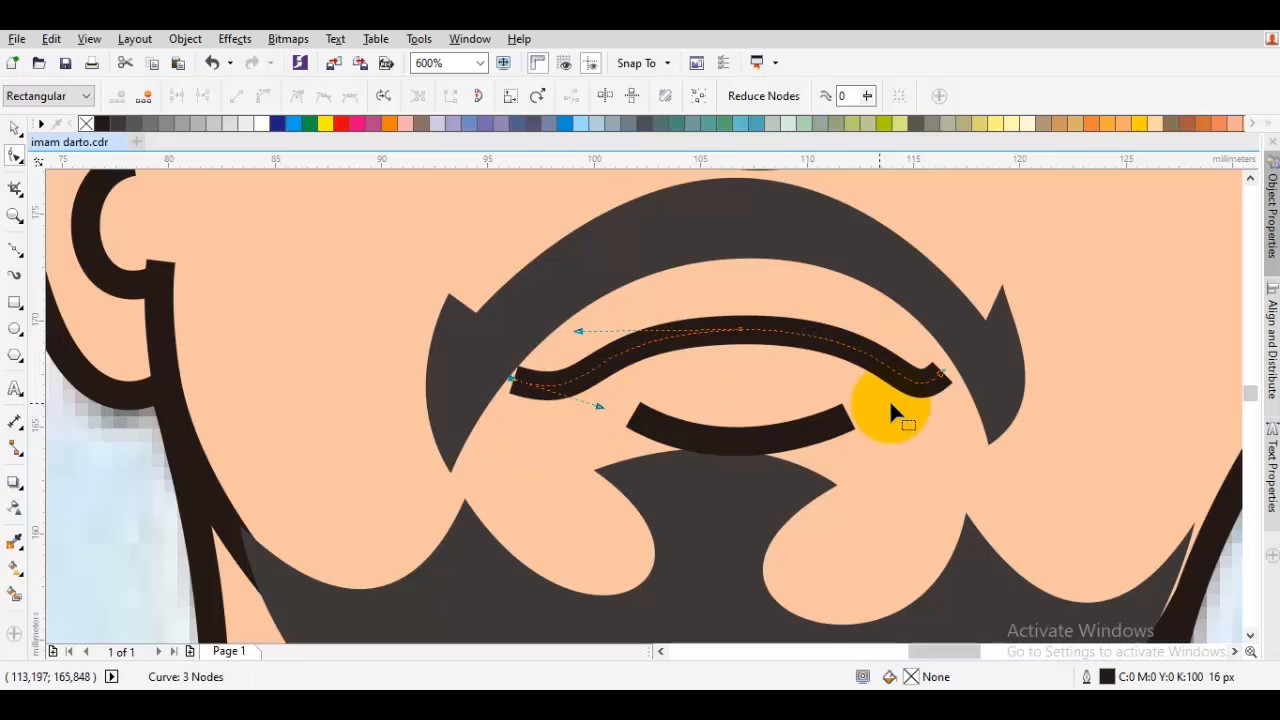
Shift the mouth line's middle node slightly toward the image's left and reshape the opposite corner to balance both ends
left_click_drag(742, 340, 729, 340)
left_click_drag(903, 410, 880, 405)
left_click(943, 382)
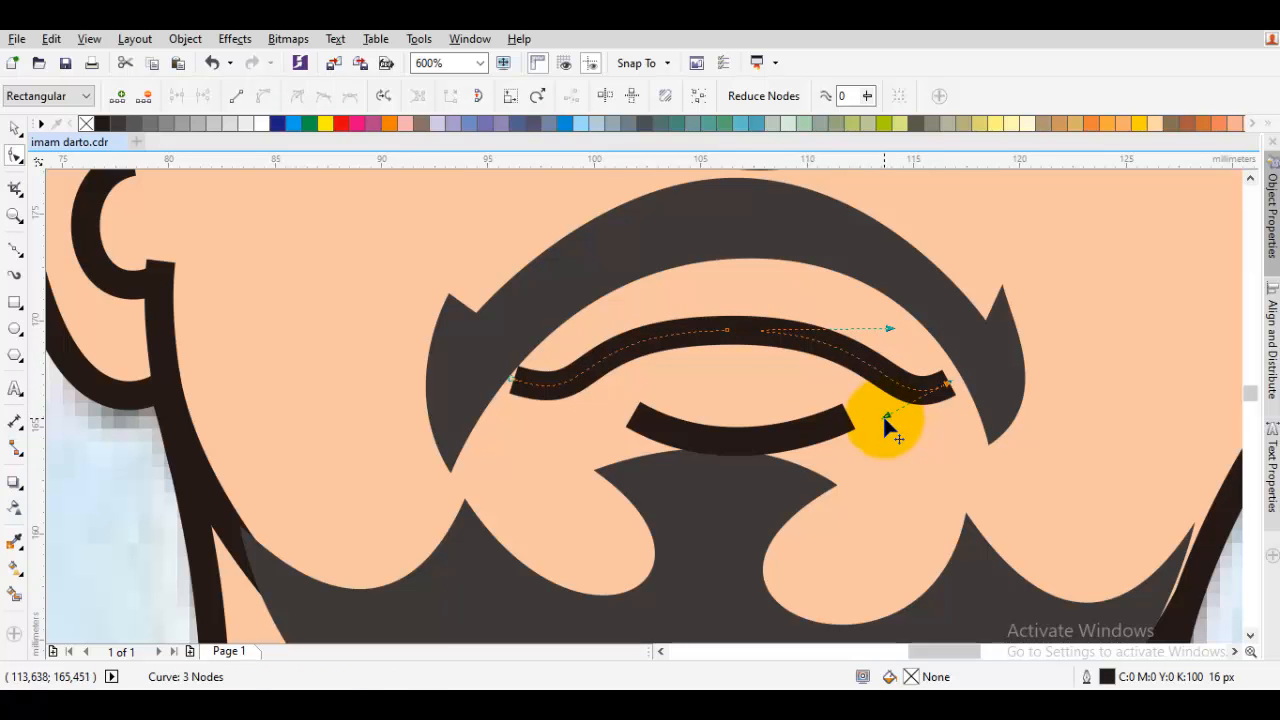
left_click_drag(862, 401, 888, 370)
key("space")
scroll(858, 400, "down", 1)
key("Escape")
Make the moustache's top middle node smooth and extend both its handles for a rounder upper edge
scroll(864, 401, "down", 2)
scroll(811, 380, "up", 3)
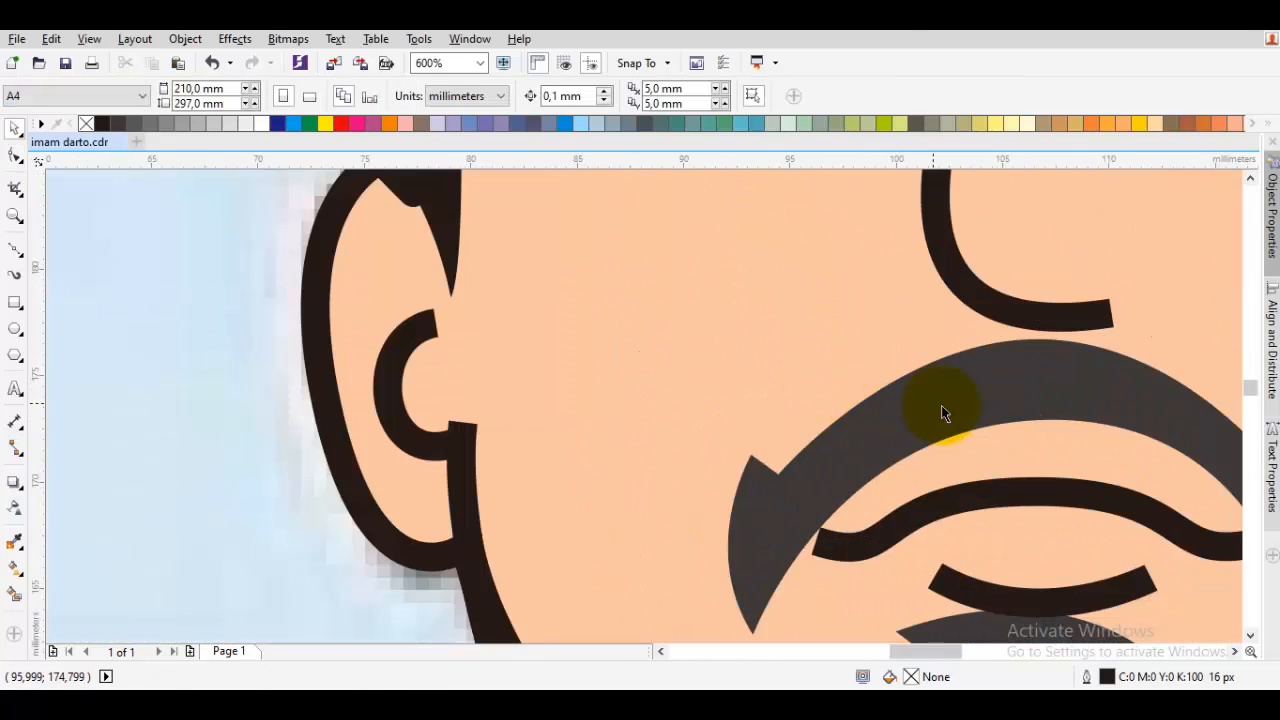
left_click_drag(1050, 408, 855, 411)
double_click(879, 379)
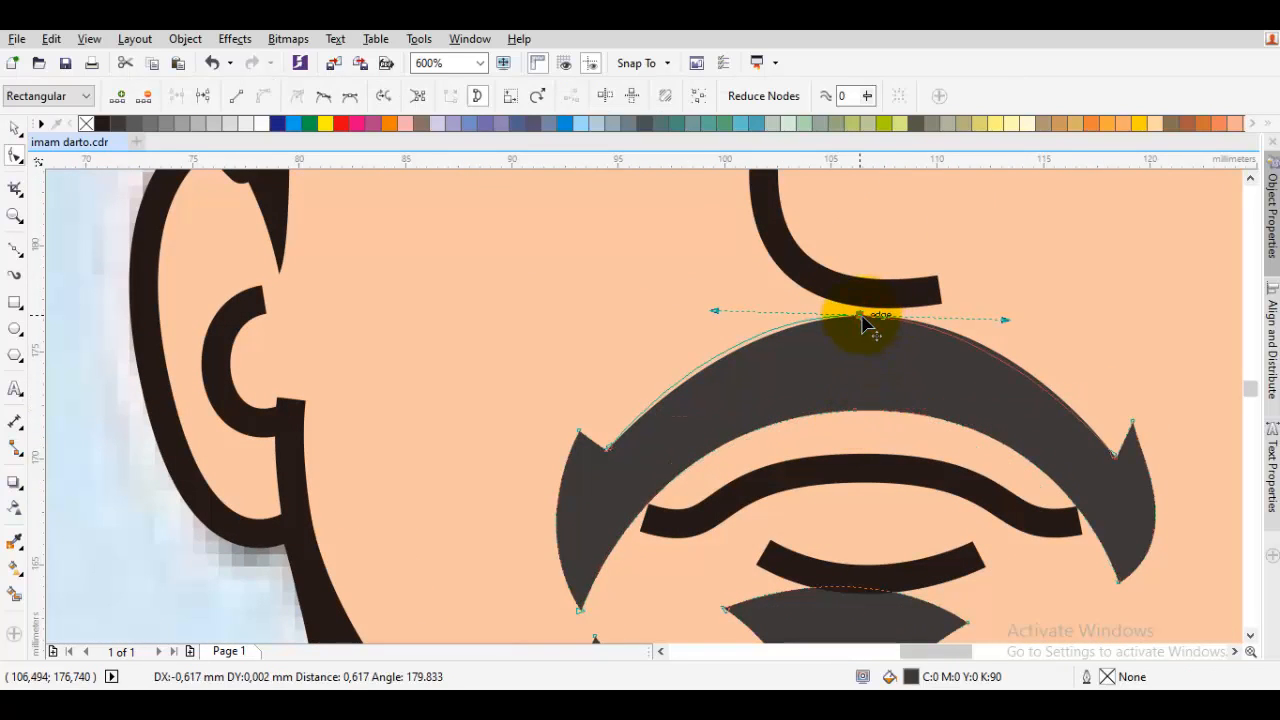
left_click_drag(862, 322, 862, 322)
left_click_drag(1004, 316, 1043, 316)
right_click(864, 318)
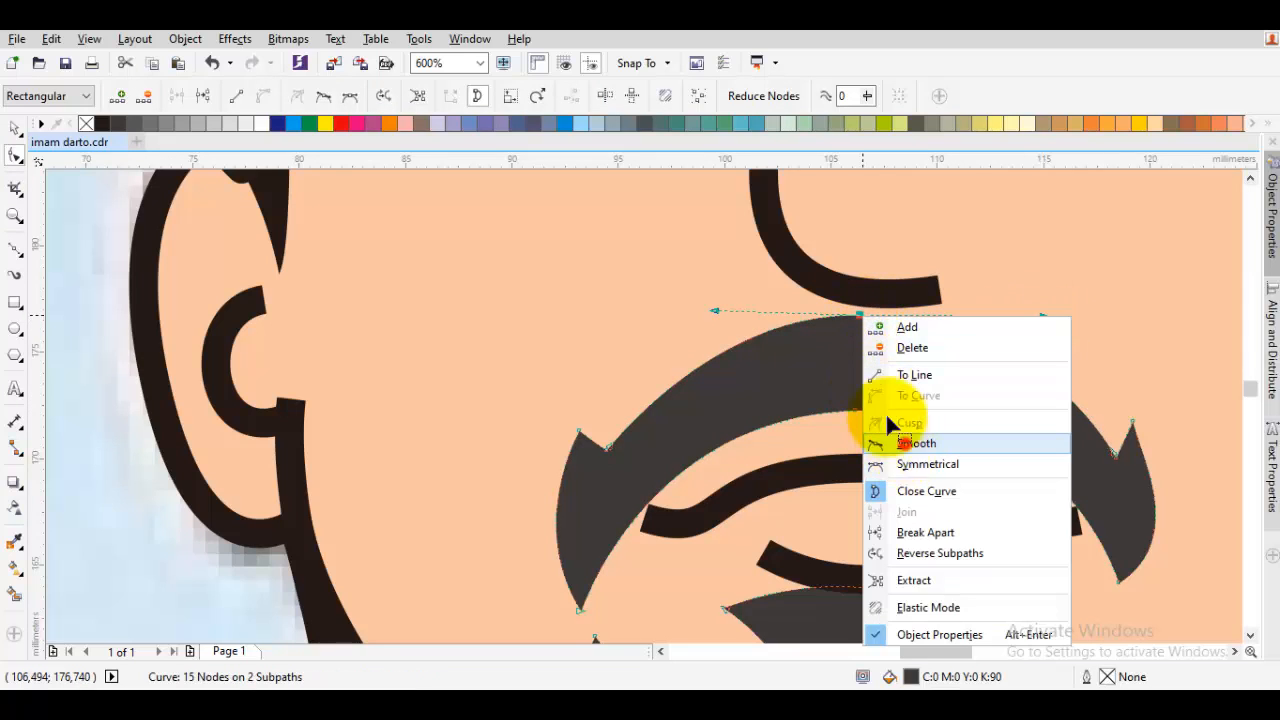
left_click(904, 443)
left_click_drag(714, 314, 668, 319)
key("space")
scroll(810, 349, "down", 2)
key("Escape")
Shift the cap outline's top node slightly up and toward the image's right, make it smooth, and lengthen both handles to round the crown
scroll(896, 385, "down", 4)
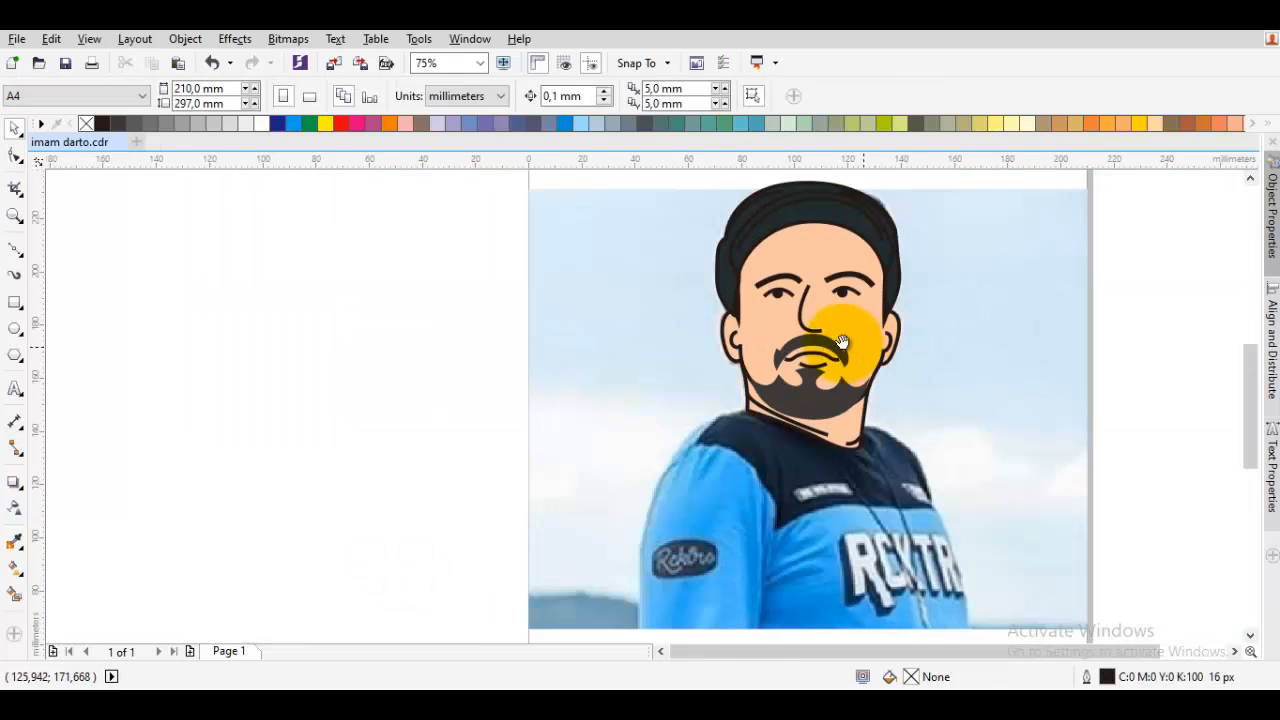
left_click_drag(776, 405, 760, 451)
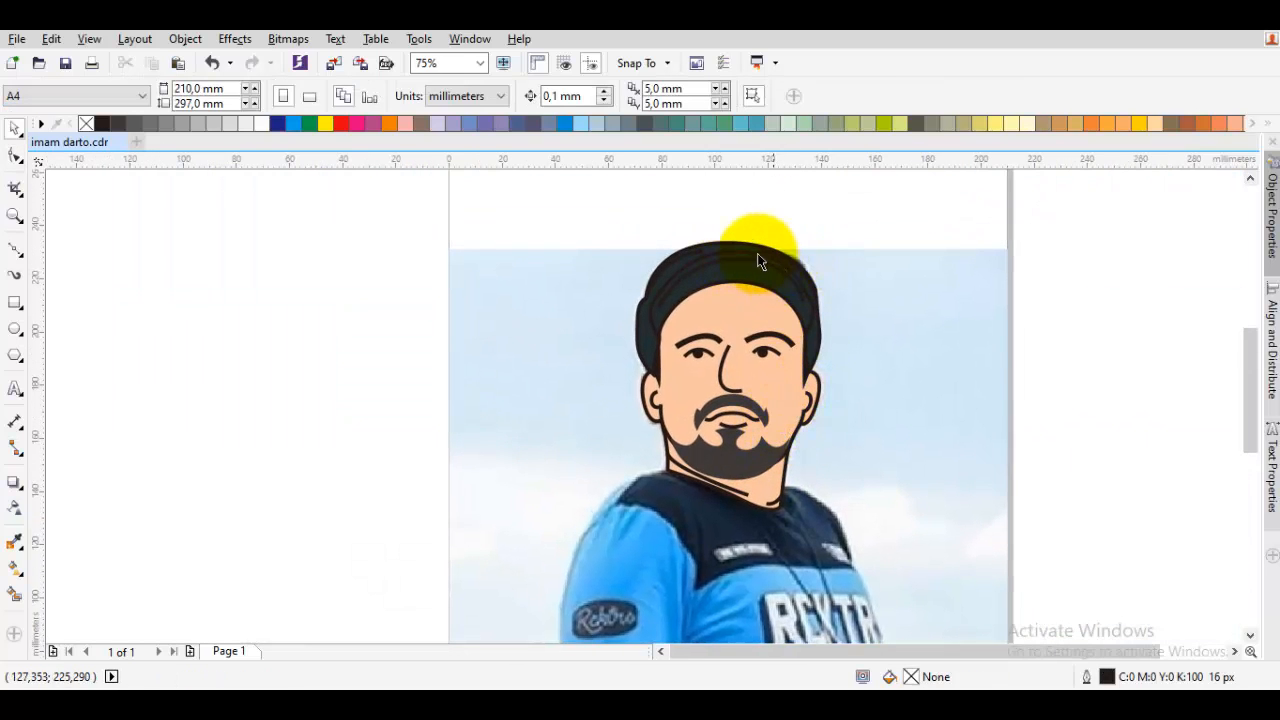
scroll(757, 254, "up", 6)
left_click(745, 241)
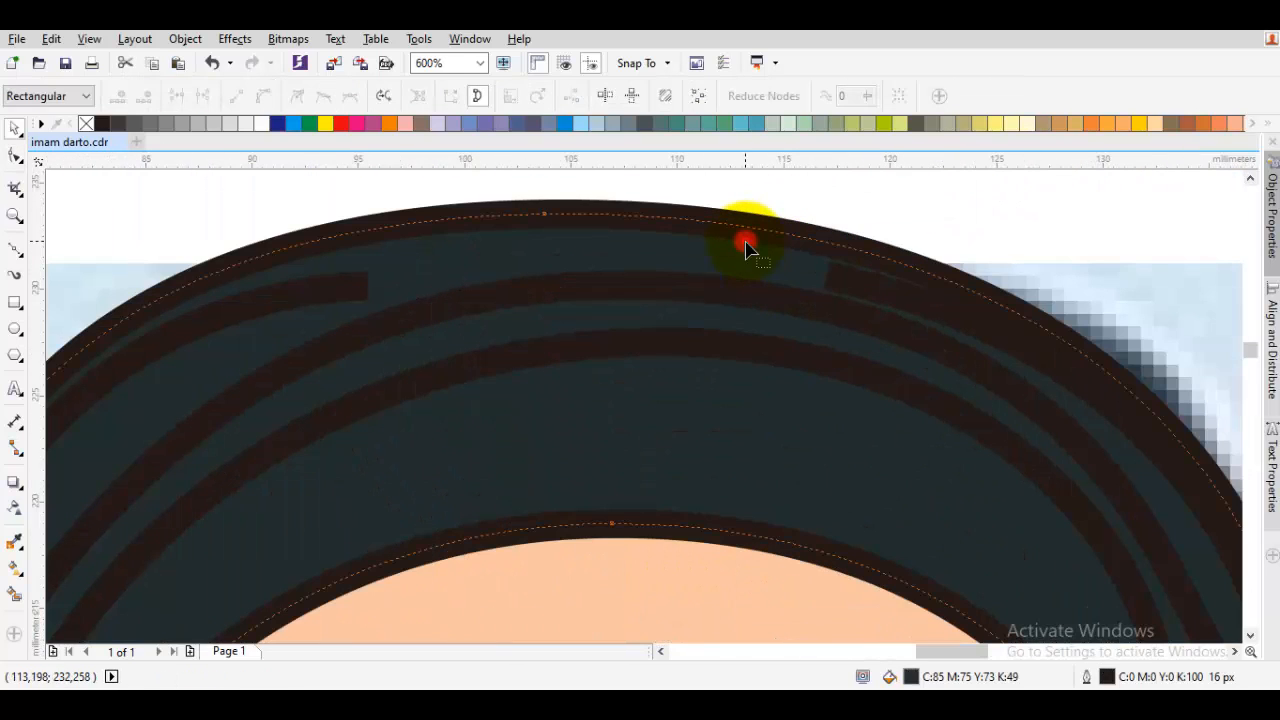
left_click_drag(546, 215, 571, 200)
right_click(571, 200)
left_click(618, 326)
scroll(620, 329, "down", 2)
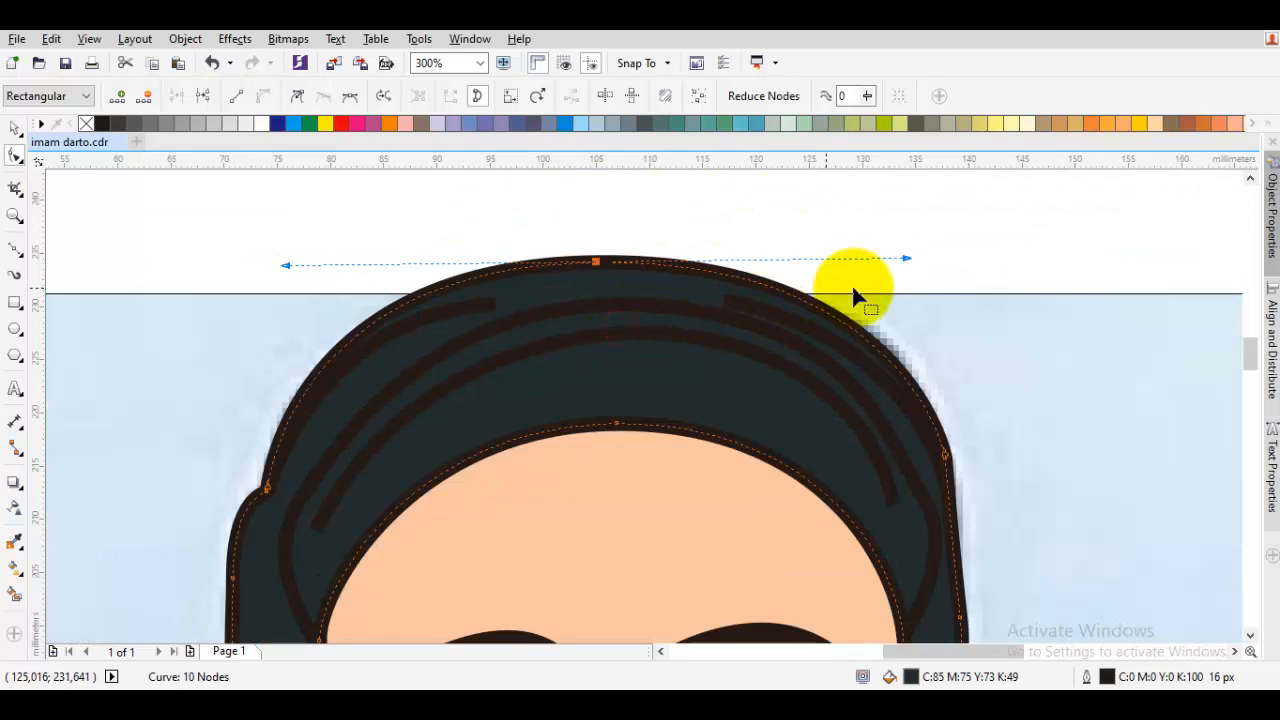
left_click_drag(905, 258, 917, 258)
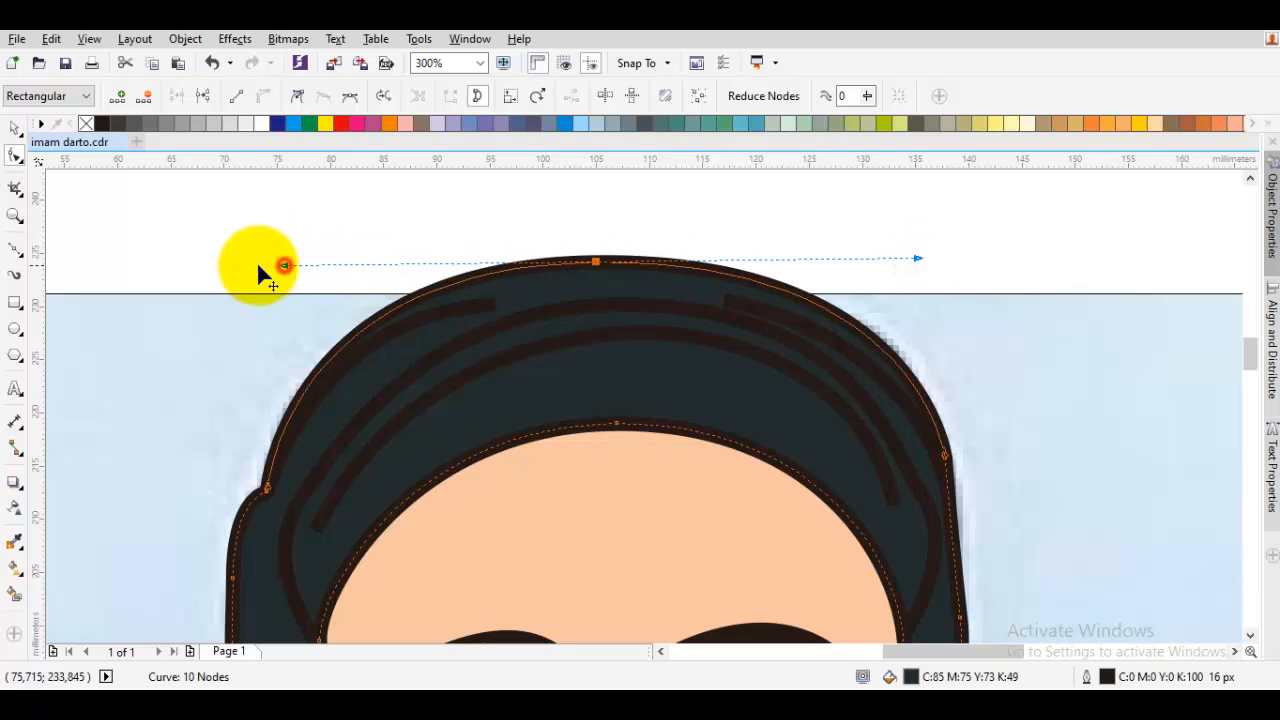
left_click_drag(285, 265, 257, 265)
key("space")
scroll(378, 285, "down", 2)
Start the shirt outline inside the beard and curve it past the neck corner over the shoulder on the image's left
left_click_drag(526, 352, 600, 309)
left_click(904, 342)
mouse_move(497, 401)
left_mouse_down()
mouse_move(595, 318)
mouse_move(413, 315)
left_mouse_up()
scroll(514, 392, "up", 1)
scroll(546, 362, "up", 2)
key("p")
left_click(895, 278)
scroll(370, 386, "down", 1)
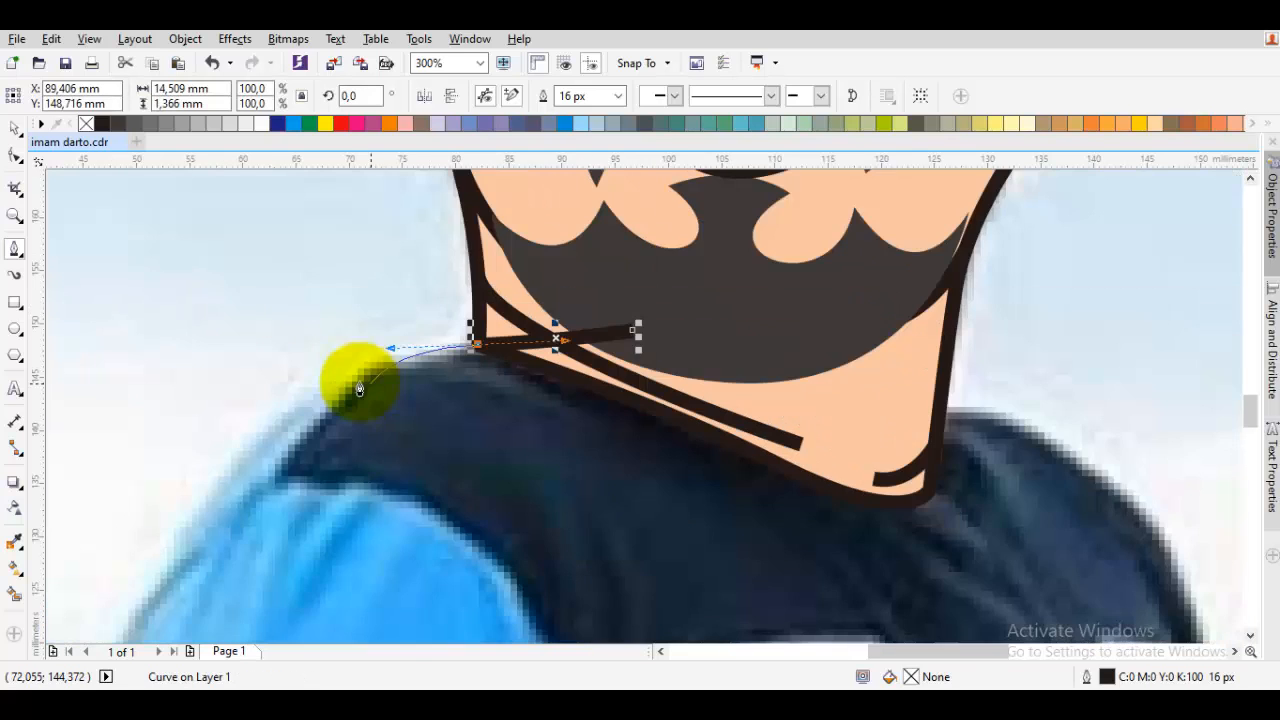
left_click_drag(325, 396, 529, 263)
Continue the shirt outline down the outer sleeve on the image's left to the photo's bottom edge, about 84 mm tall overall
scroll(486, 296, "down", 1)
left_click_drag(425, 370, 507, 269)
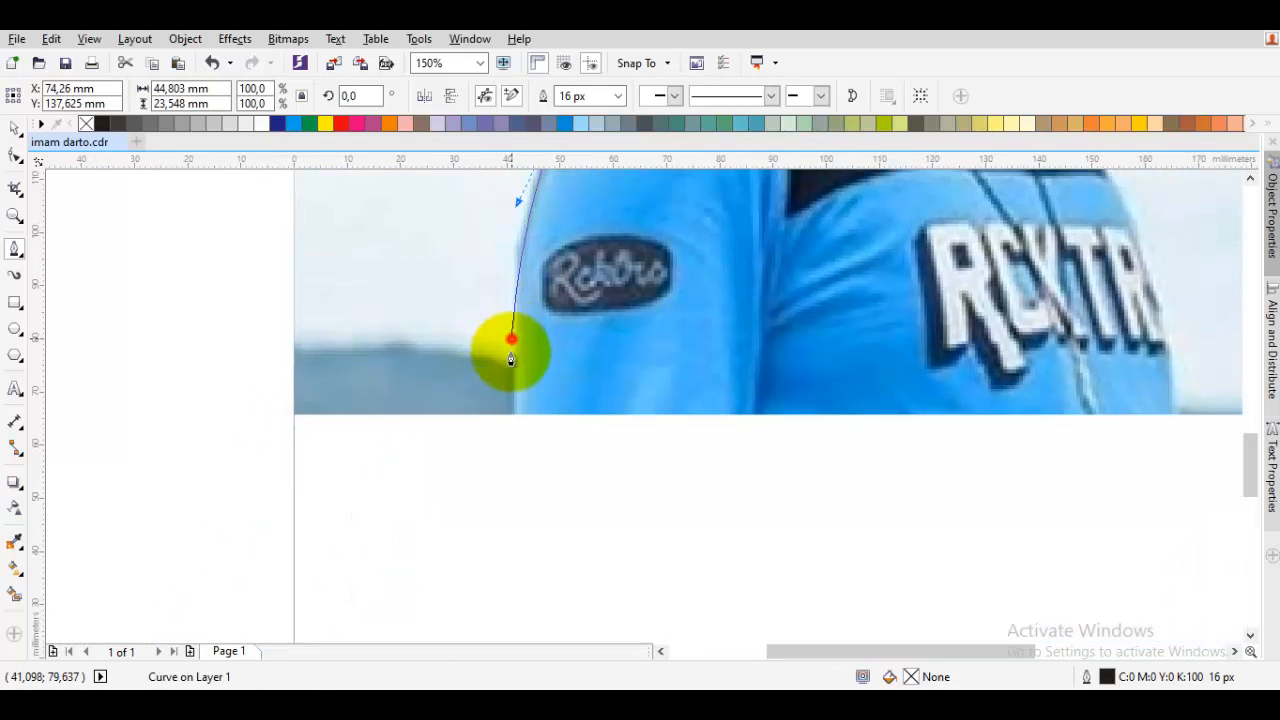
left_click_drag(511, 340, 512, 396)
key("ctrl+z")
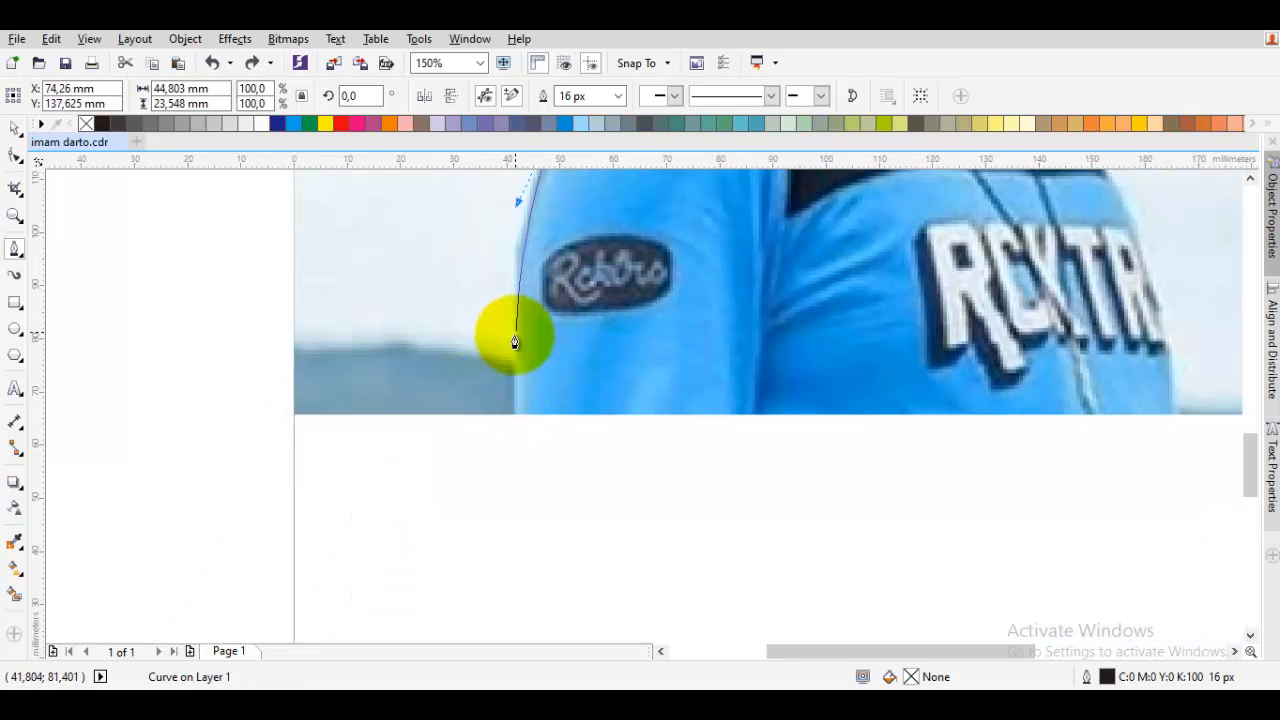
left_click(512, 338)
left_click(513, 415)
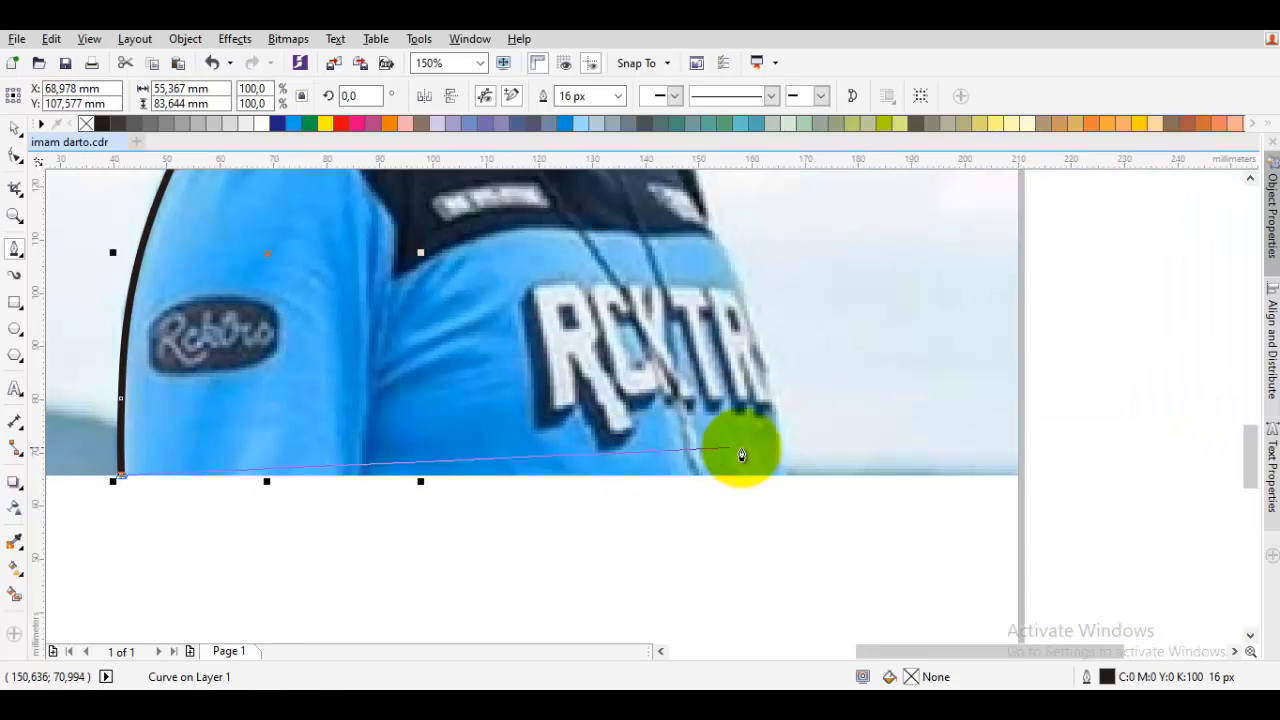
Run the shirt outline along the photo's bottom edge, up over the shoulder on the image's right, and close it, about 123 mm wide
left_click(780, 481)
scroll(750, 440, "up", 2)
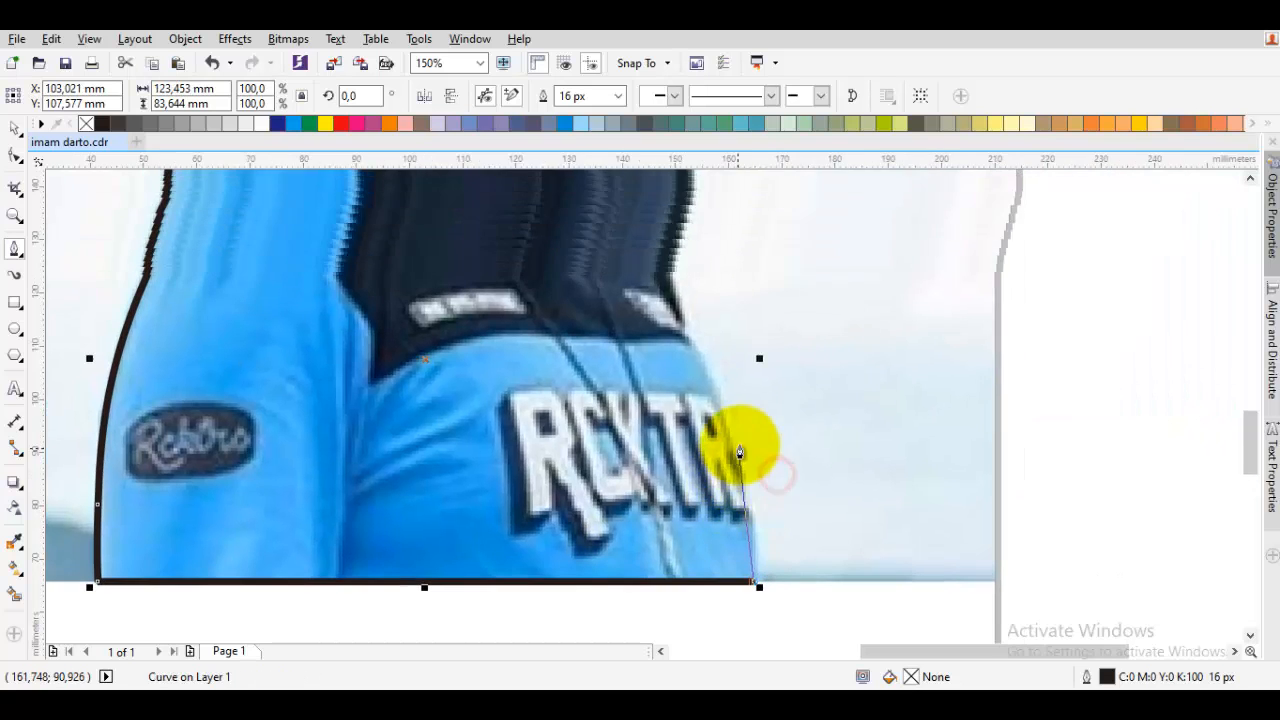
left_click_drag(726, 414, 513, 284)
scroll(650, 345, "up", 1)
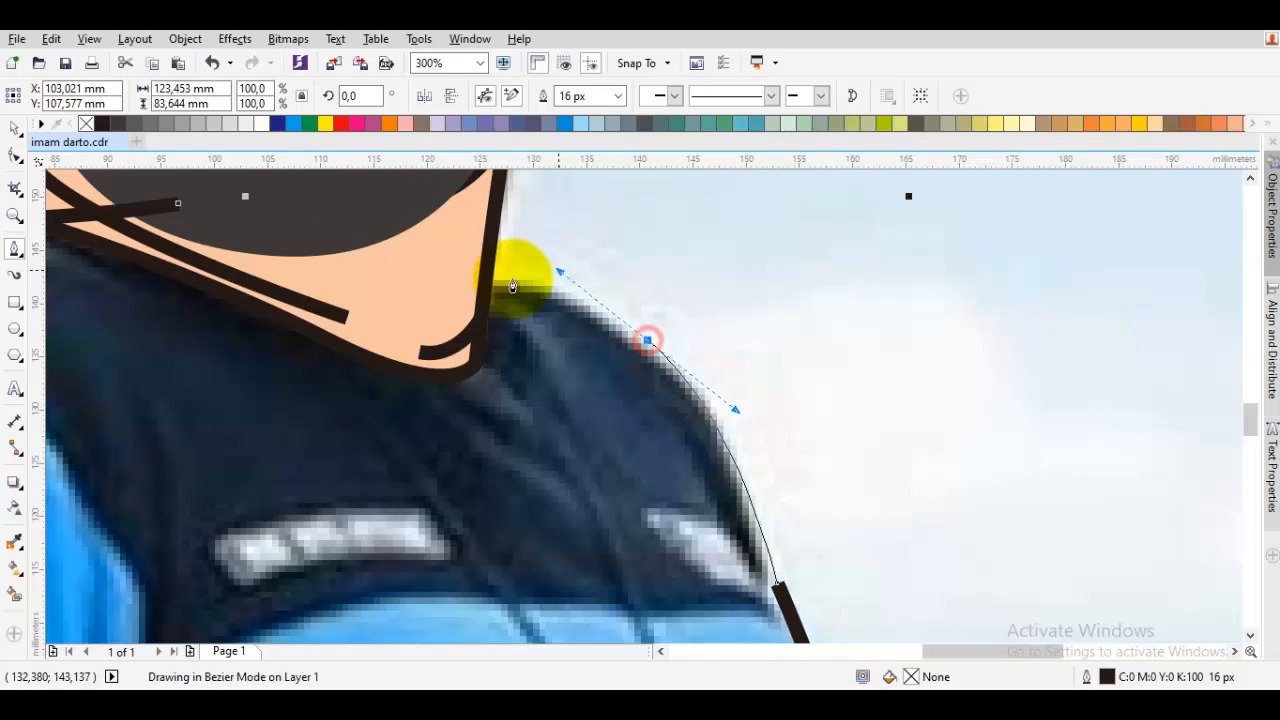
left_click(444, 288)
left_click_drag(215, 235, 477, 273)
left_click(444, 250)
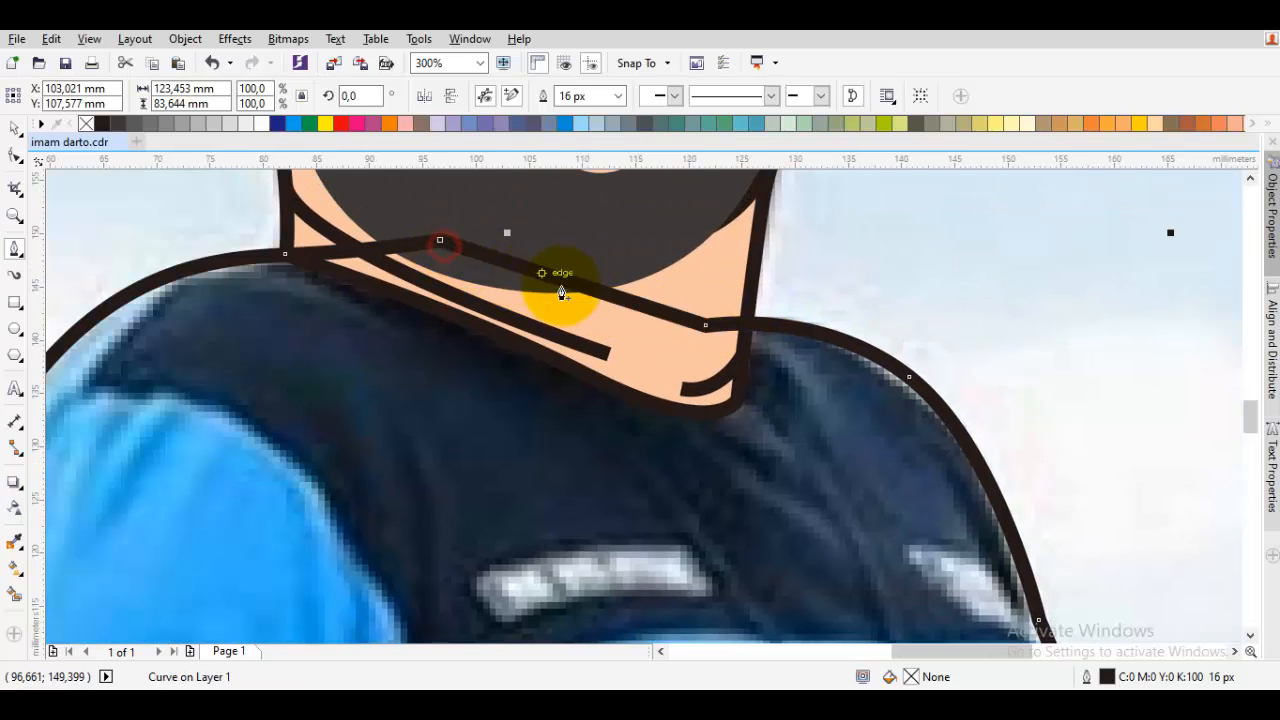
Reorder the shirt outline to sit behind the face and neck shape
scroll(560, 280, "down", 1)
right_click(697, 368)
mouse_move(765, 482)
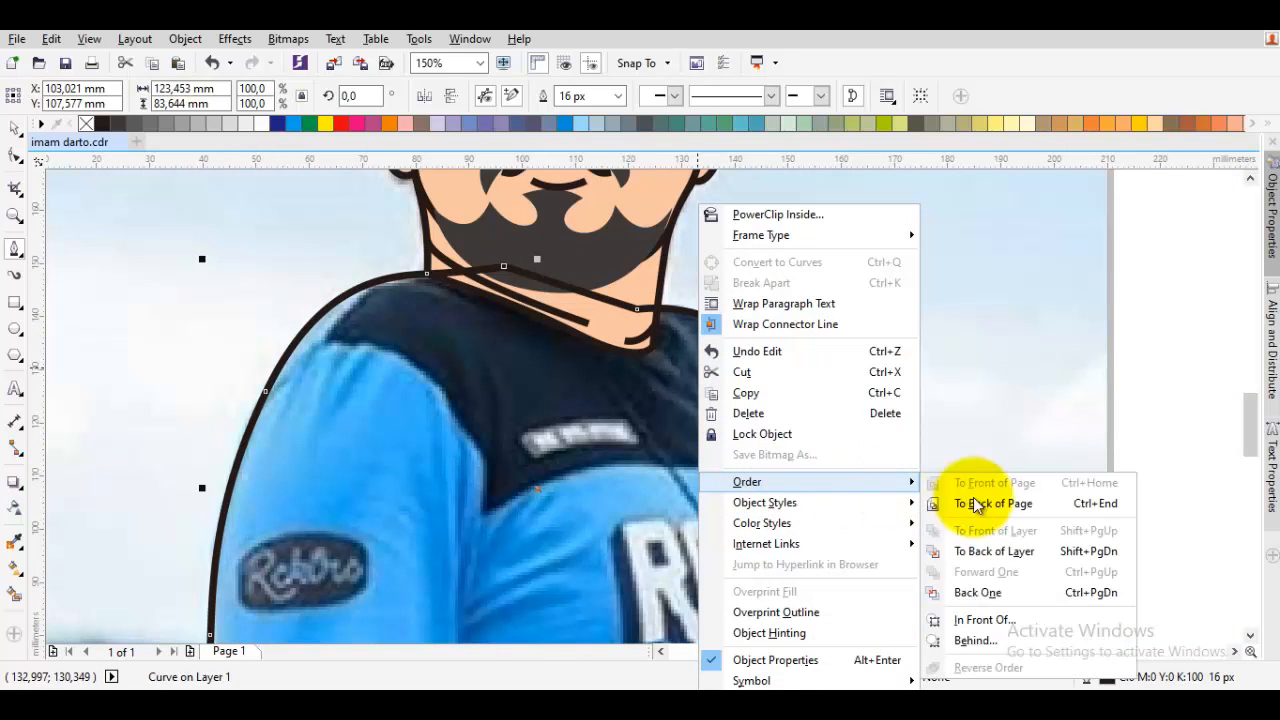
left_click(967, 618)
left_click(635, 334)
Draw the collar edge from the neck corner on the image's left, below the neckline, curling down onto the chest
scroll(534, 280, "up", 2)
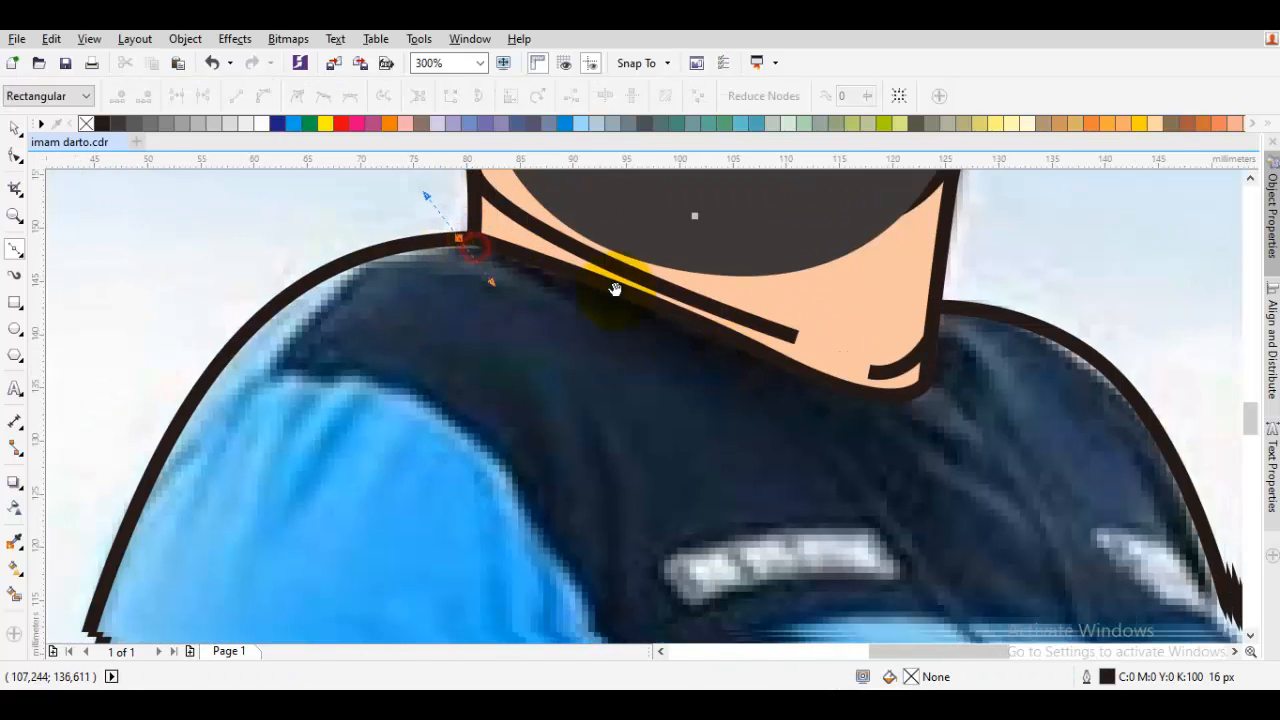
scroll(608, 286, "down", 1)
scroll(763, 347, "up", 1)
left_click_drag(737, 342, 971, 371)
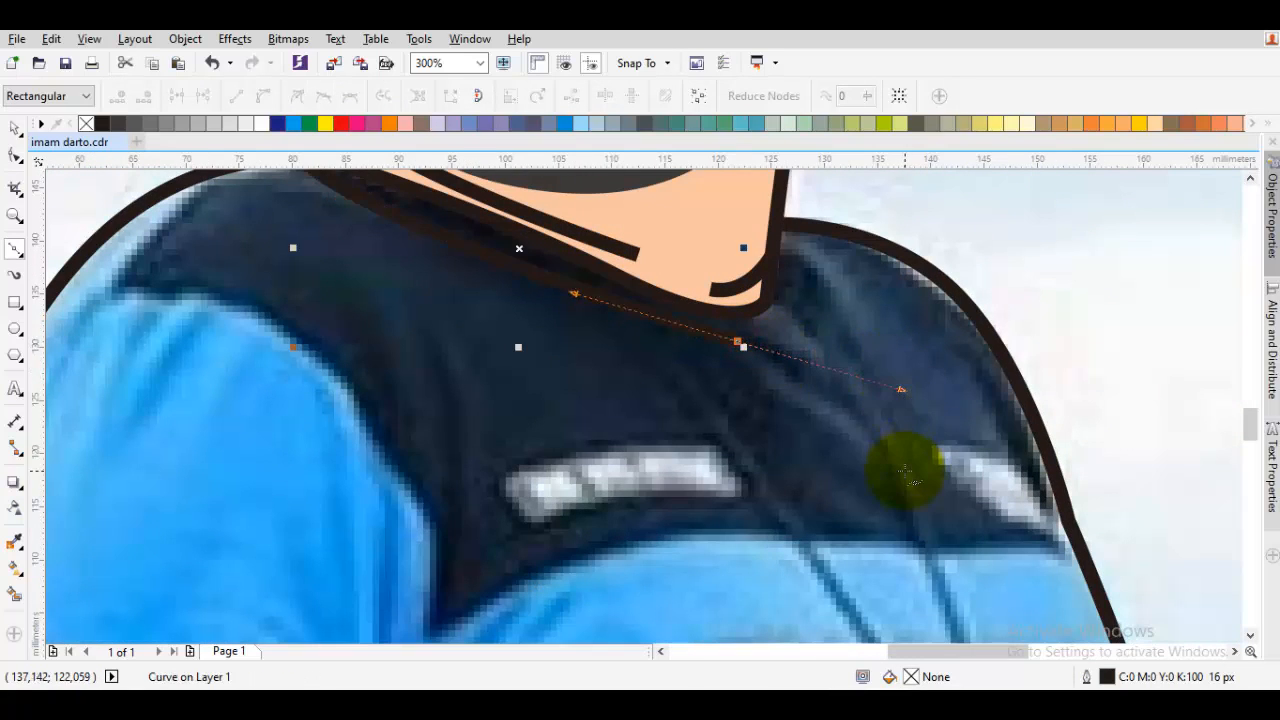
left_click_drag(906, 471, 852, 387)
left_click(852, 340)
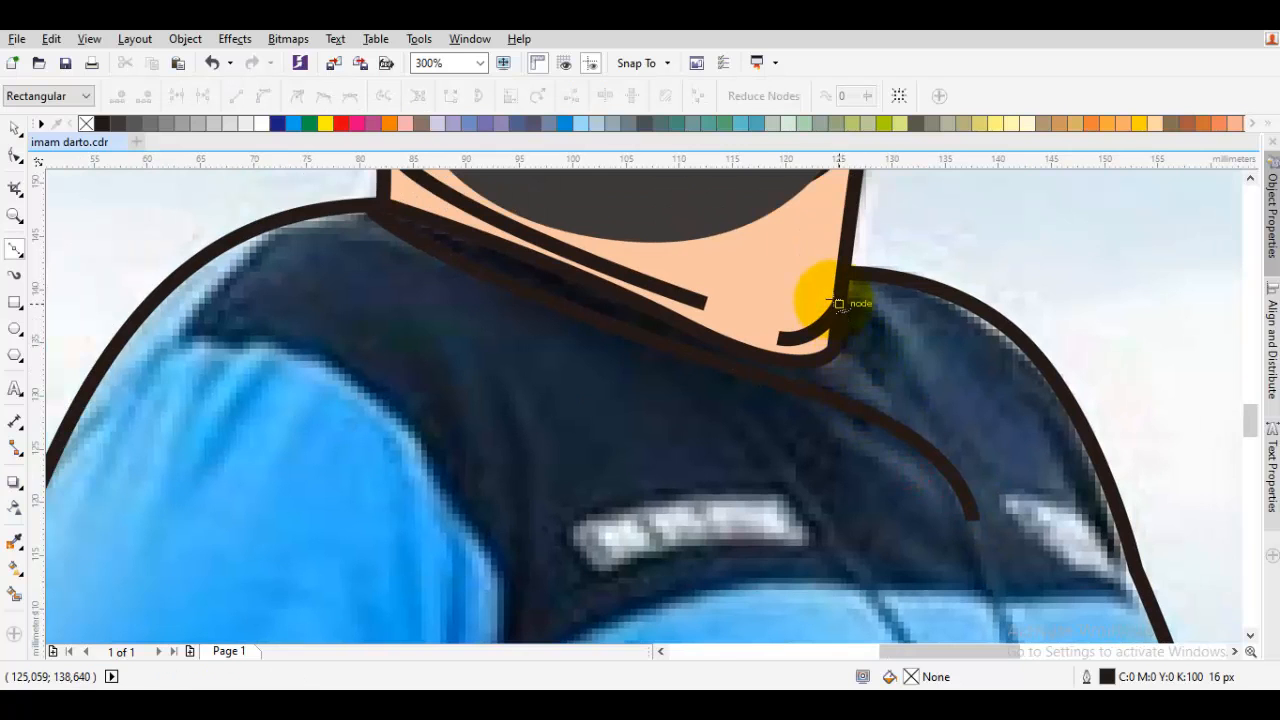
Draw two short curved collar fold lines from the neck edge on the image's right down to the collar edge
left_click_drag(838, 298, 903, 340)
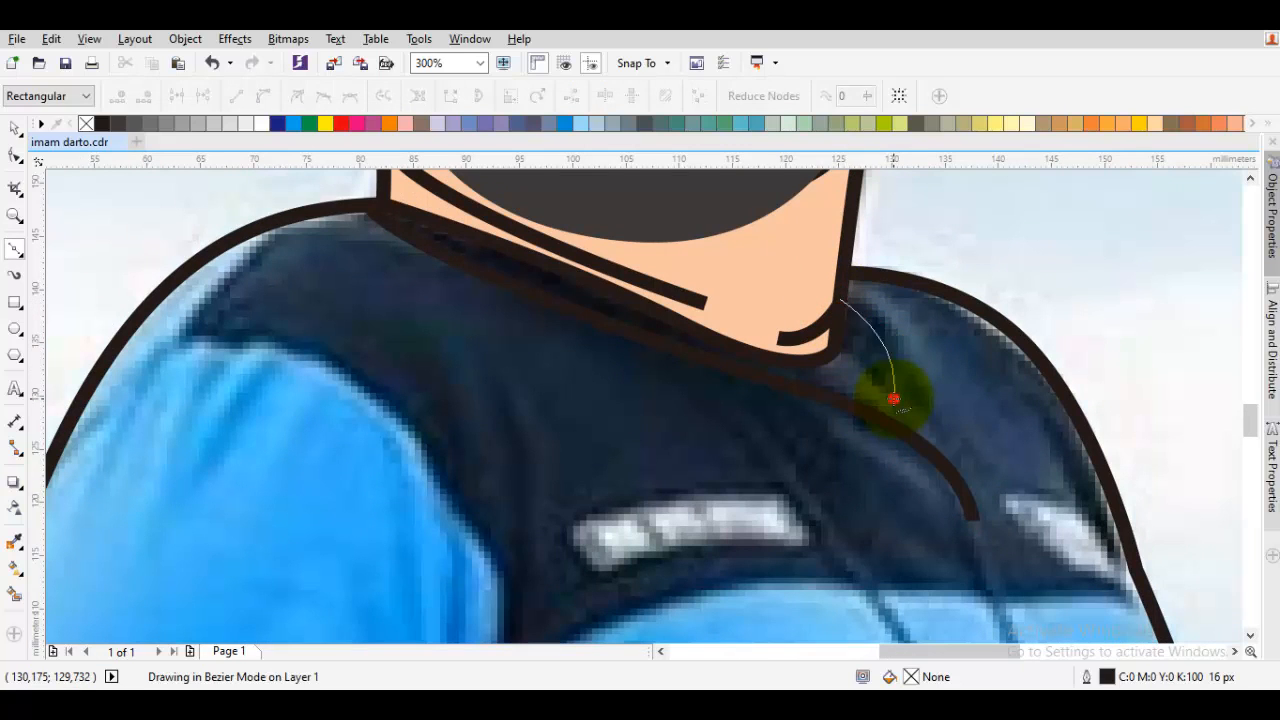
left_click(893, 399)
key("space")
key("space")
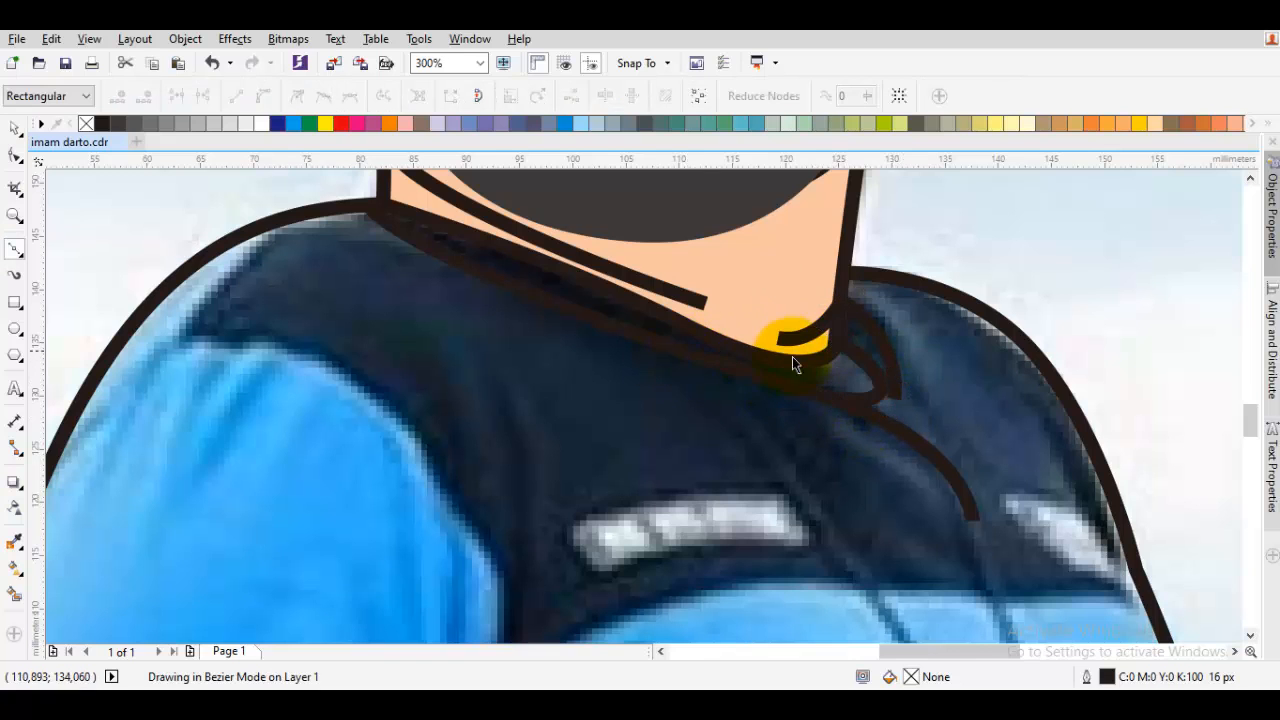
key("space")
left_click(973, 232)
Draw the sleeve seam from the shoulder on the image's left, curving past the armpit and down to the shirt's bottom edge
scroll(973, 232, "down", 1)
key("space")
left_click_drag(572, 291, 740, 332)
scroll(748, 407, "down", 2)
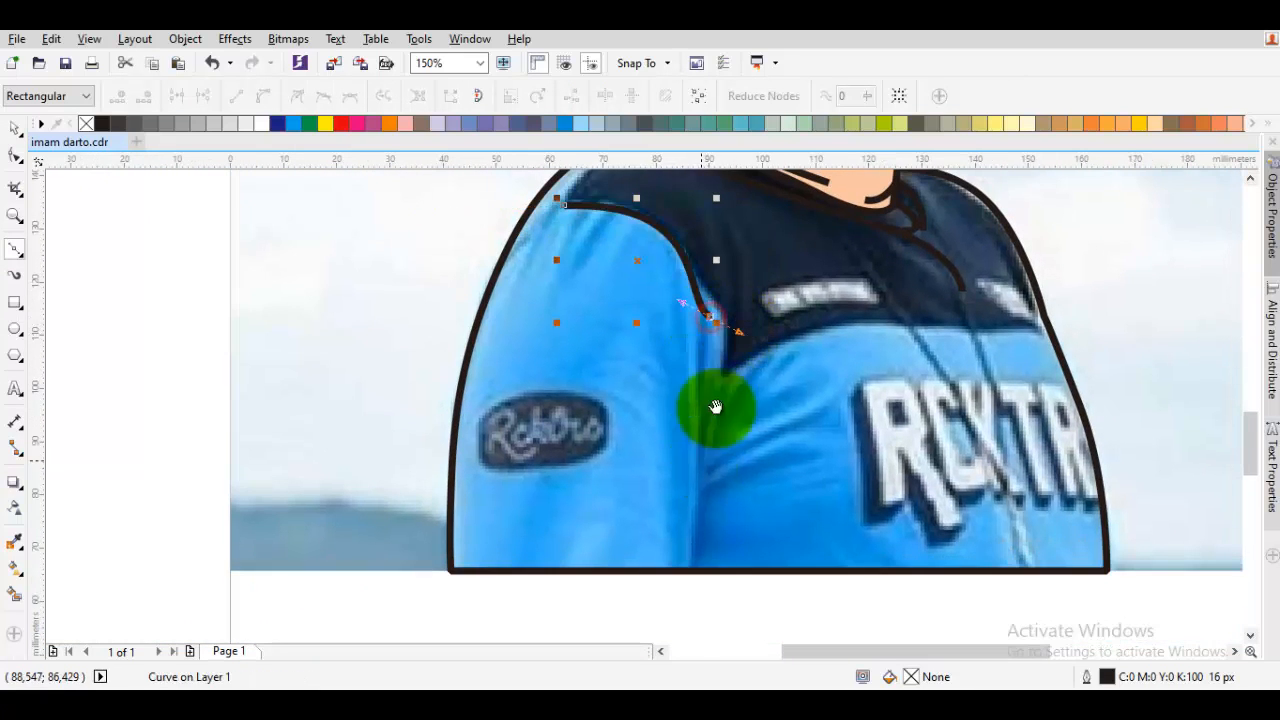
scroll(717, 408, "down", 2)
scroll(710, 365, "up", 2)
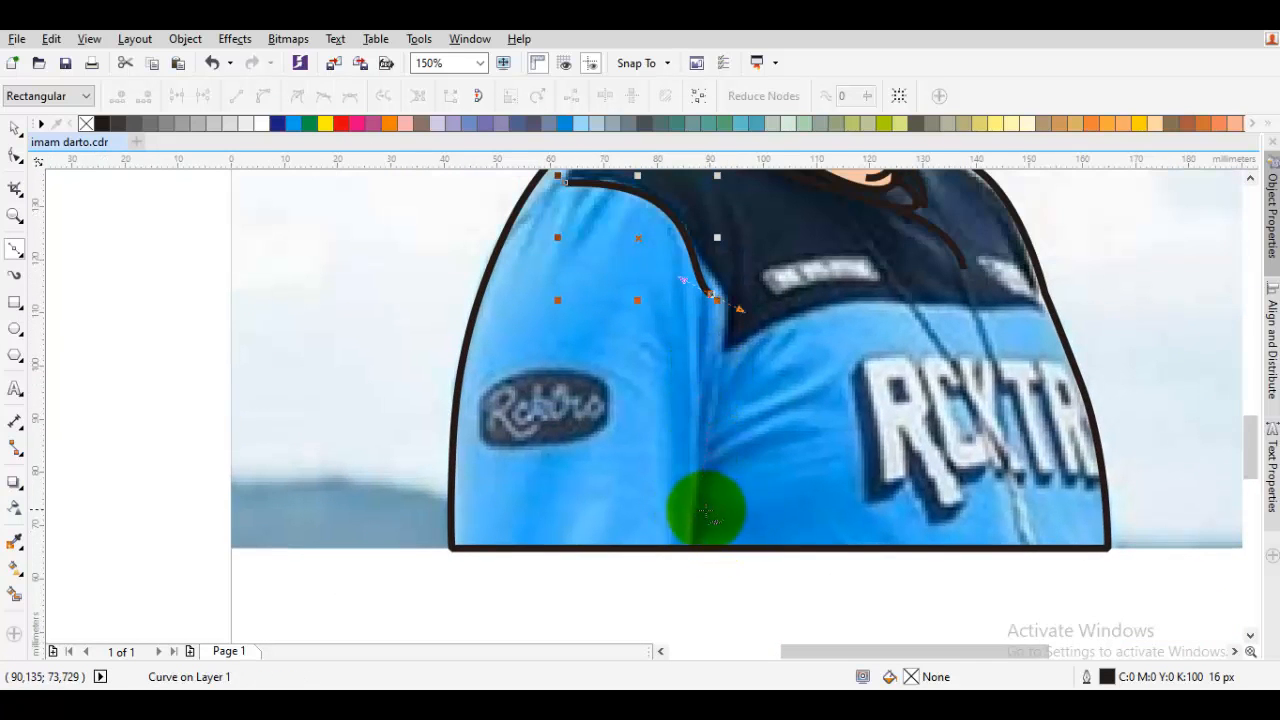
scroll(706, 509, "down", 2)
left_click(701, 438)
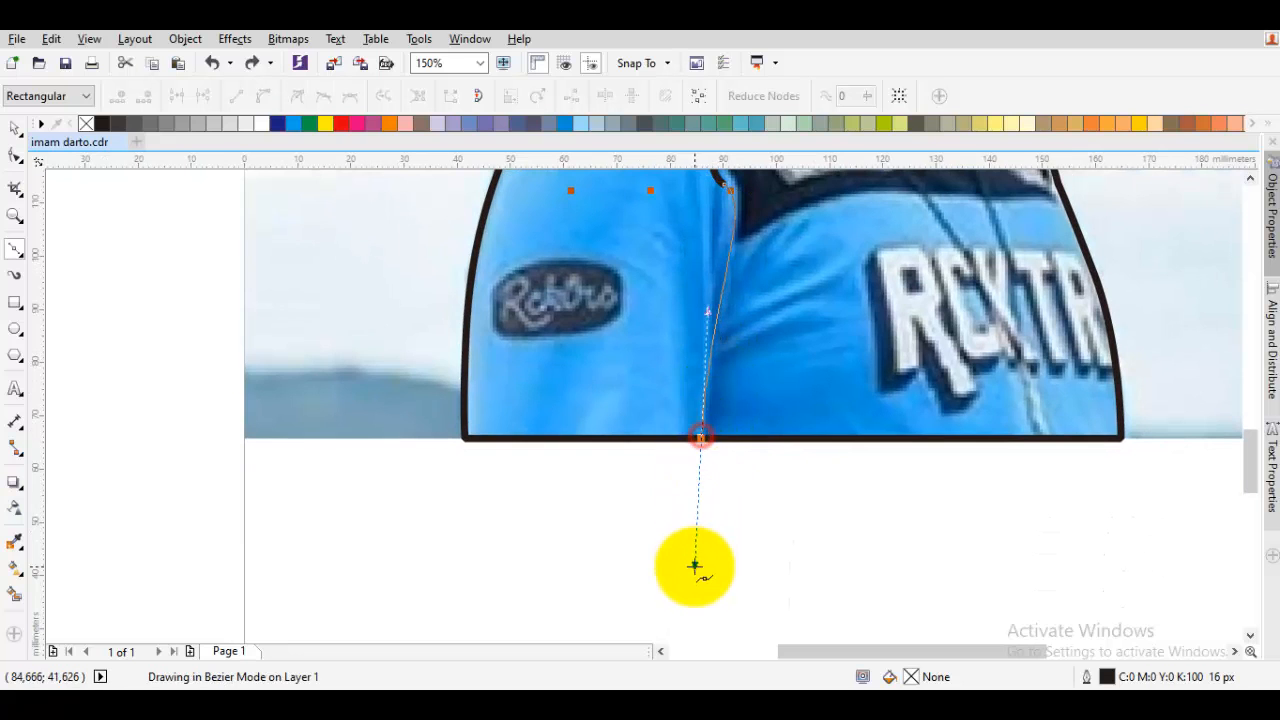
key("space")
left_click(731, 334)
scroll(707, 345, "up", 2)
key("space")
Draw a short curved crease line from the upper chest to the shirt edge on the image's right
scroll(743, 357, "right", 2)
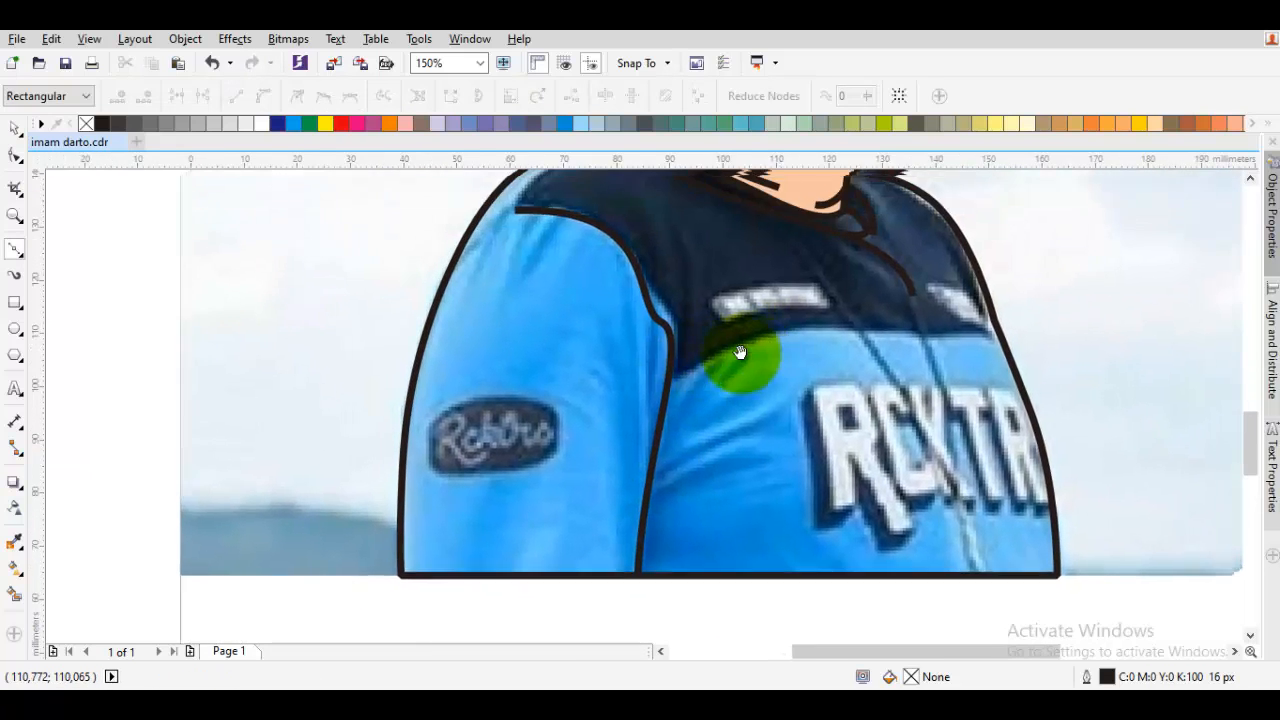
scroll(880, 343, "up", 2)
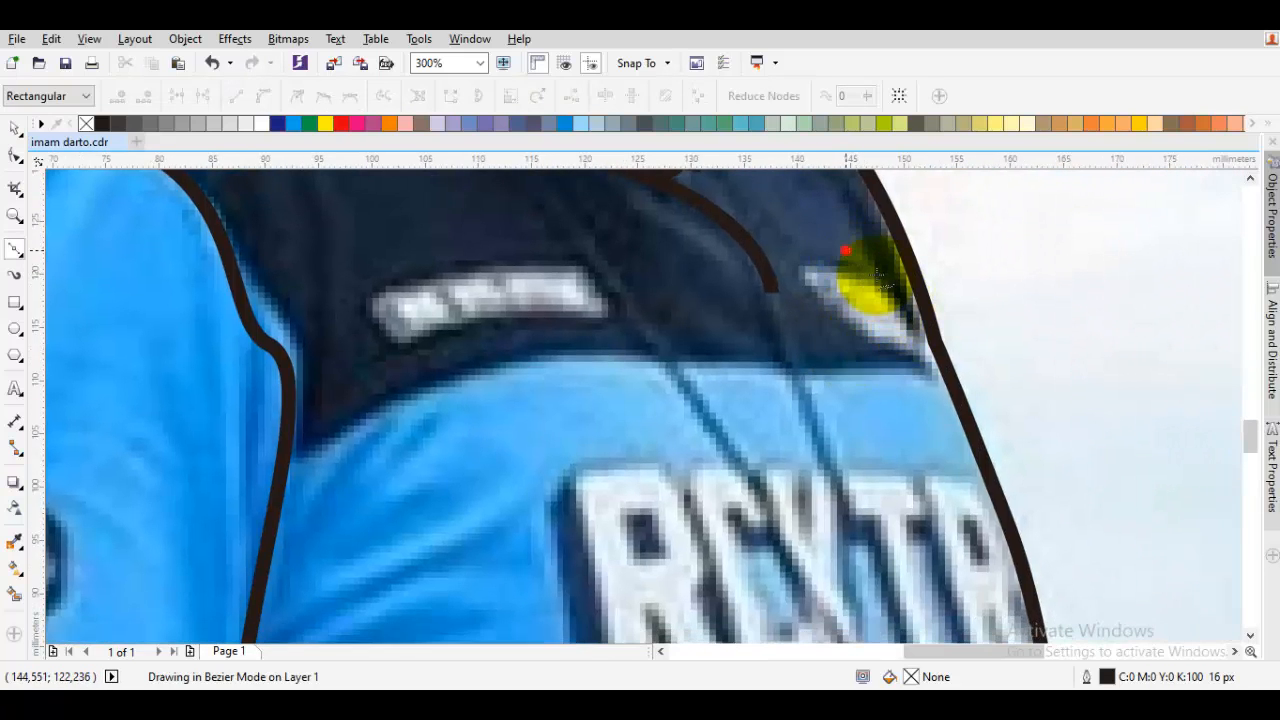
left_click(949, 374)
key("space")
key("Escape")
scroll(855, 405, "down", 2)
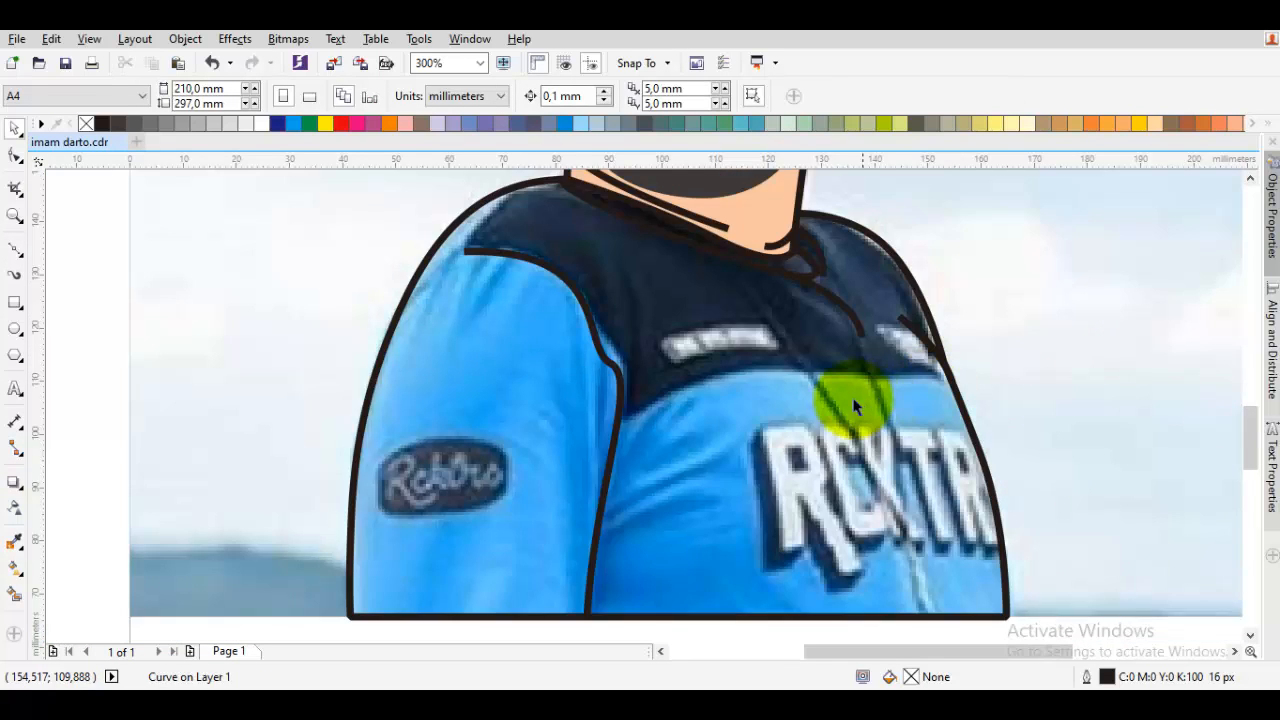
Draw a curved fold line from the dark chest area beside the armpit down onto the sleeve seam
scroll(720, 380, "up", 2)
key("space")
left_click_drag(734, 229, 703, 330)
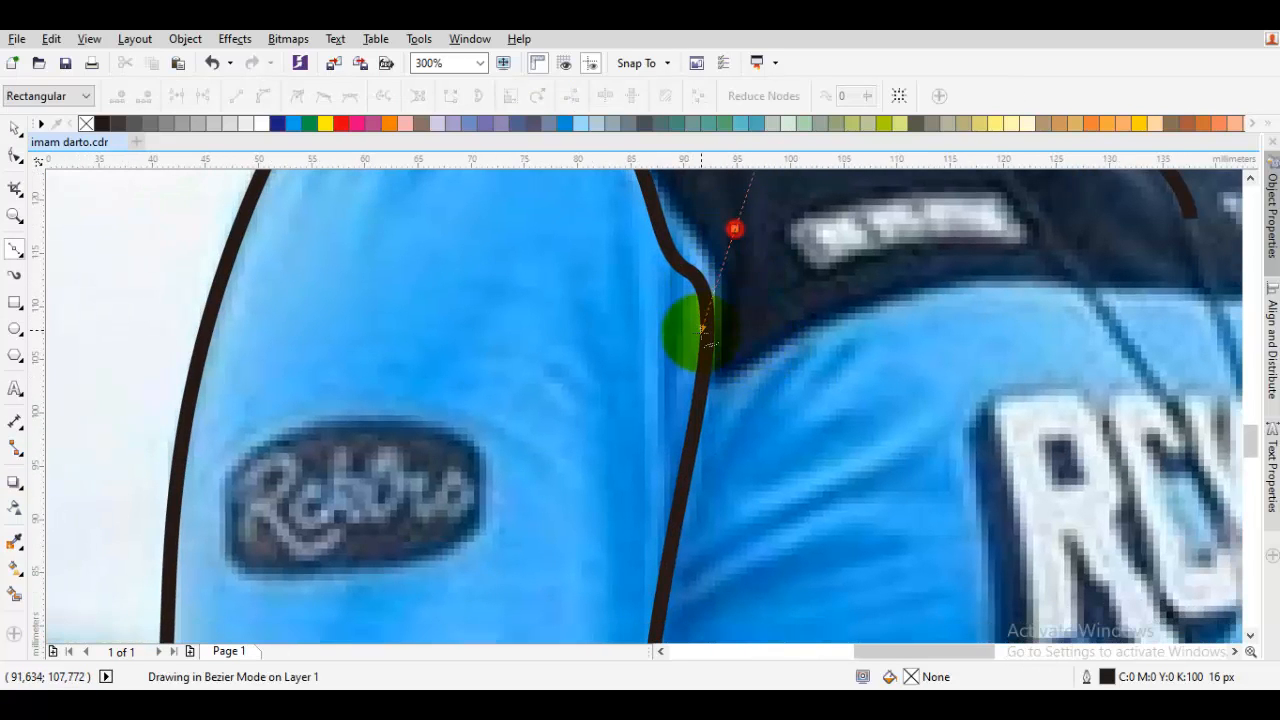
key("space")
key("space")
scroll(727, 347, "up", 2)
scroll(738, 398, "down", 3)
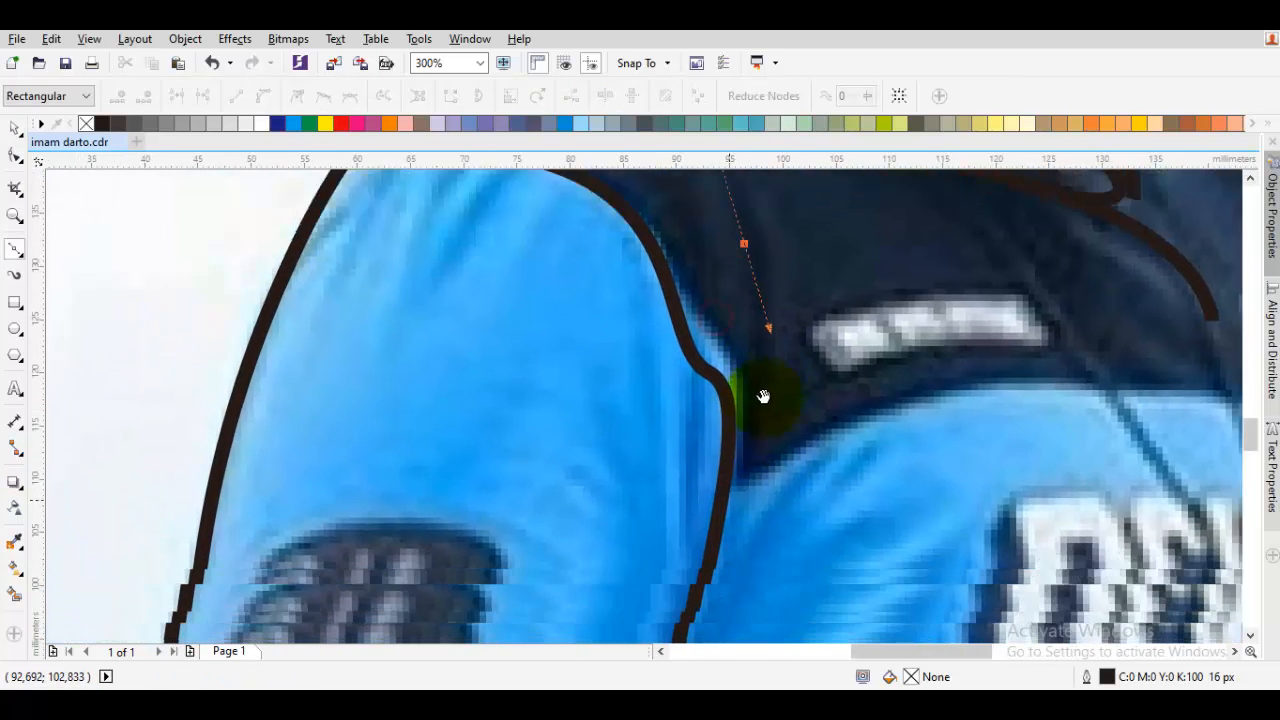
scroll(760, 410, "left", 1)
left_click_drag(752, 430, 745, 508)
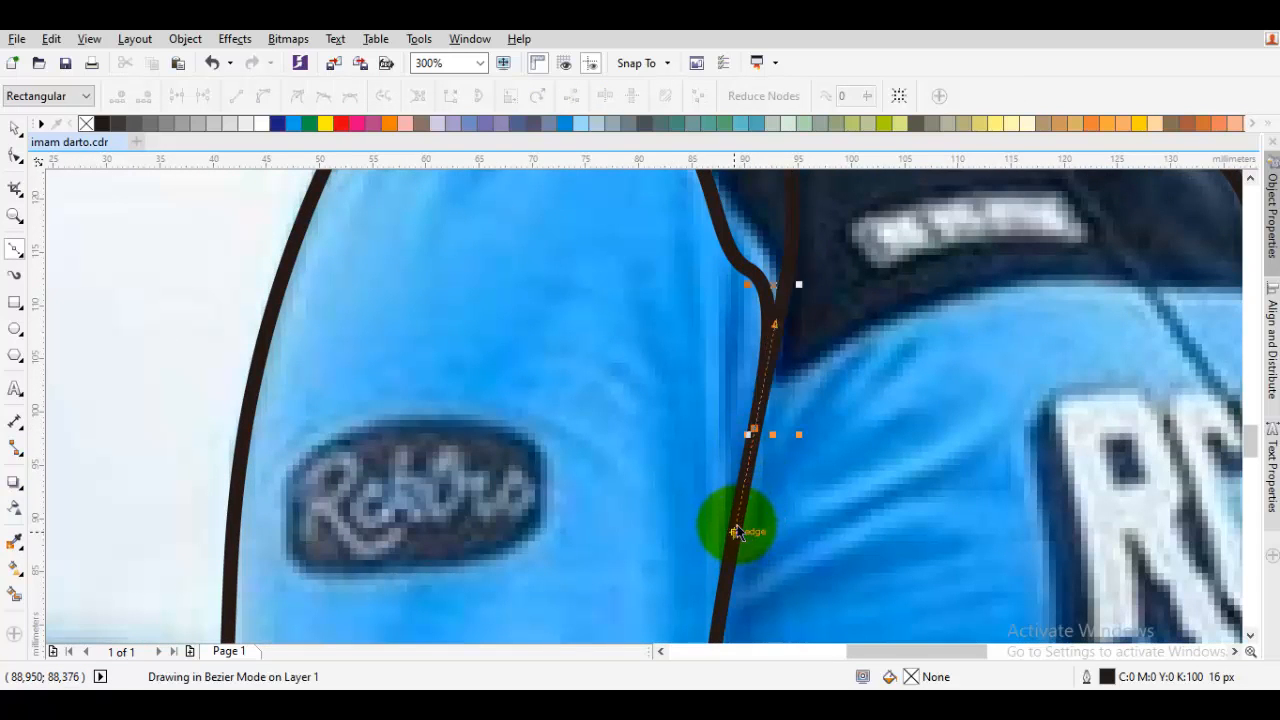
key("space")
Draw a near-vertical fold line on the inner sleeve beside the seam, running down to the shirt's bottom edge
scroll(731, 466, "down", 2)
scroll(780, 369, "down", 2)
scroll(780, 369, "left", 1)
scroll(800, 343, "up", 2)
key("space")
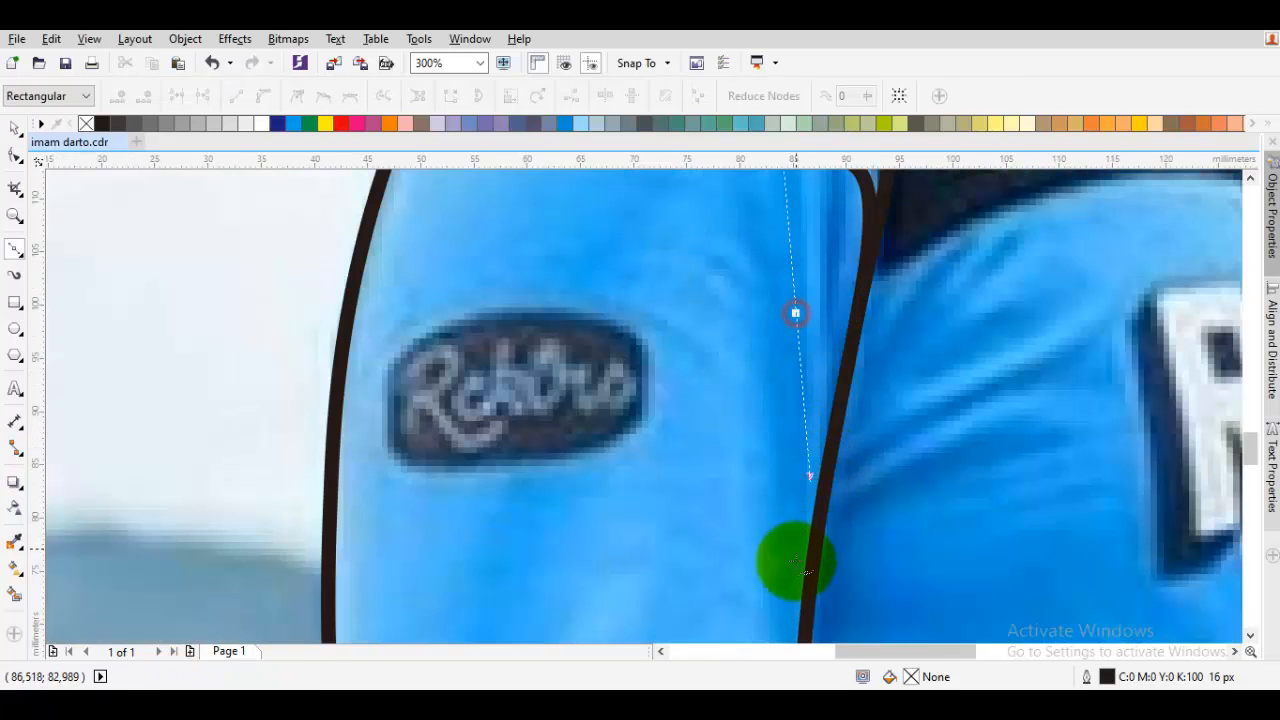
scroll(806, 570, "down", 3)
scroll(820, 500, "left", 1)
key("space")
scroll(838, 412, "down", 4)
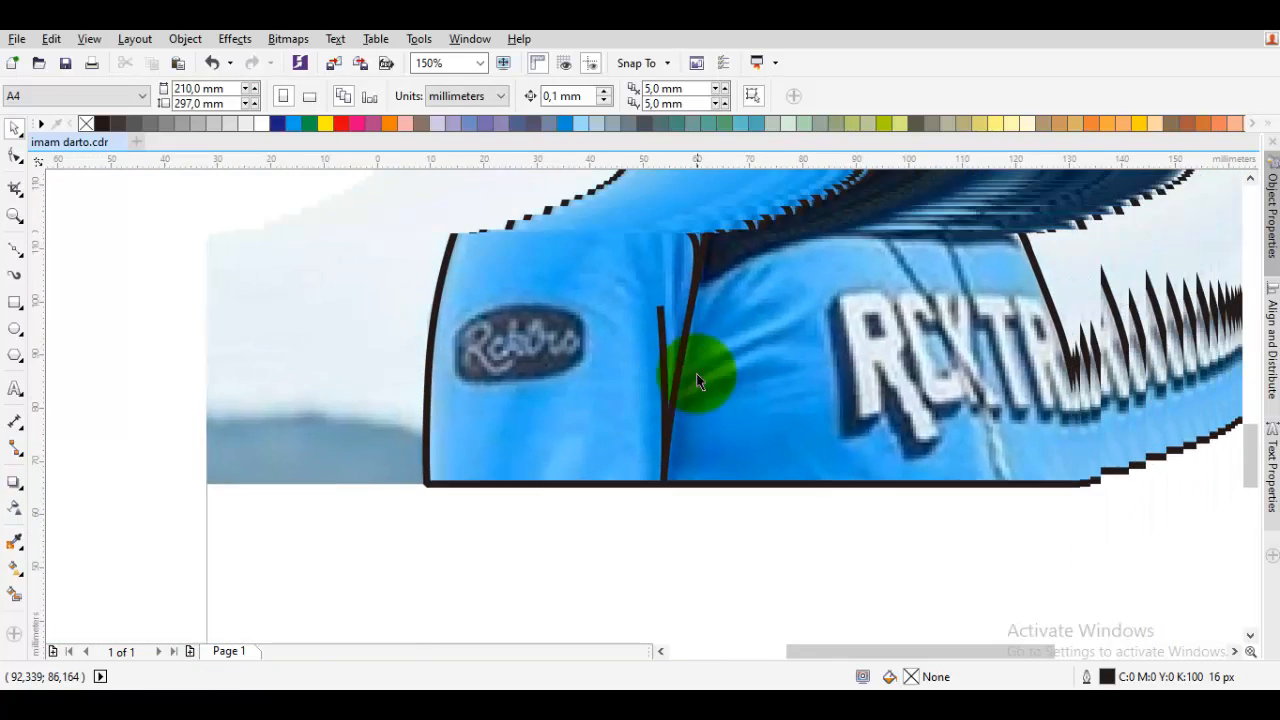
Draw a short curved fold line along the lower torso edge on the image's right, ending near the bottom corner
scroll(845, 420, "up", 2)
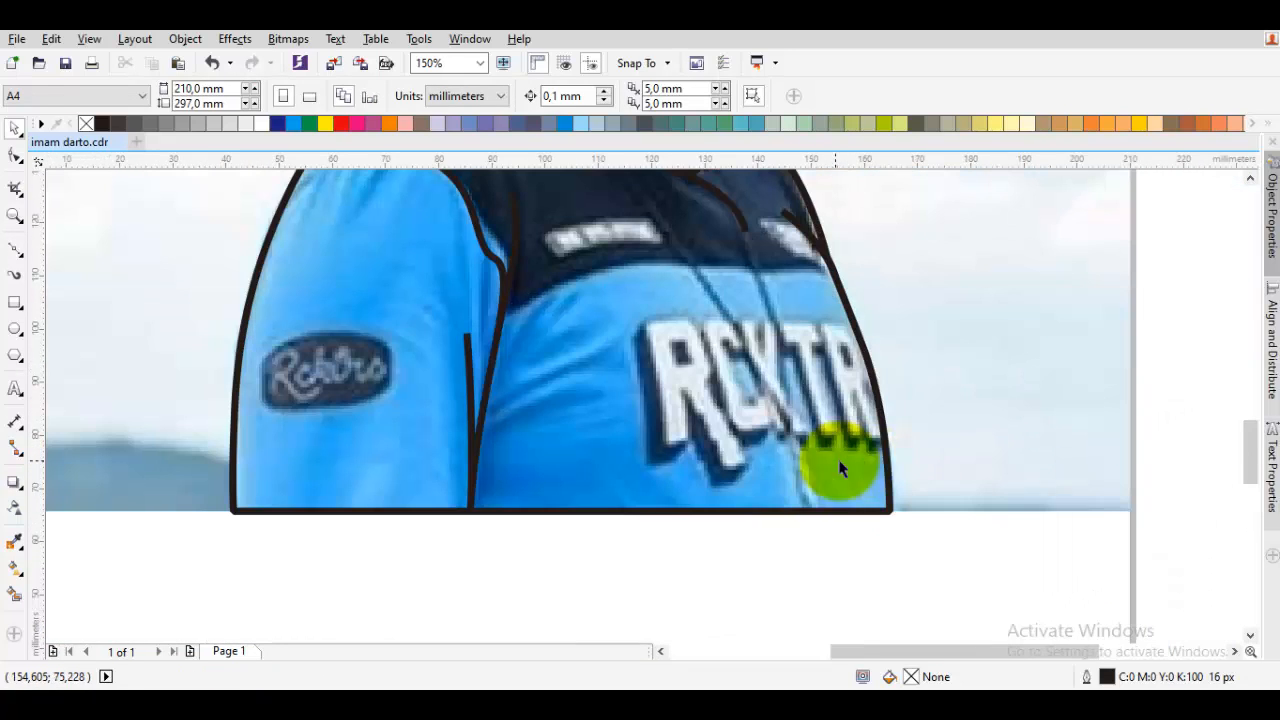
key("space")
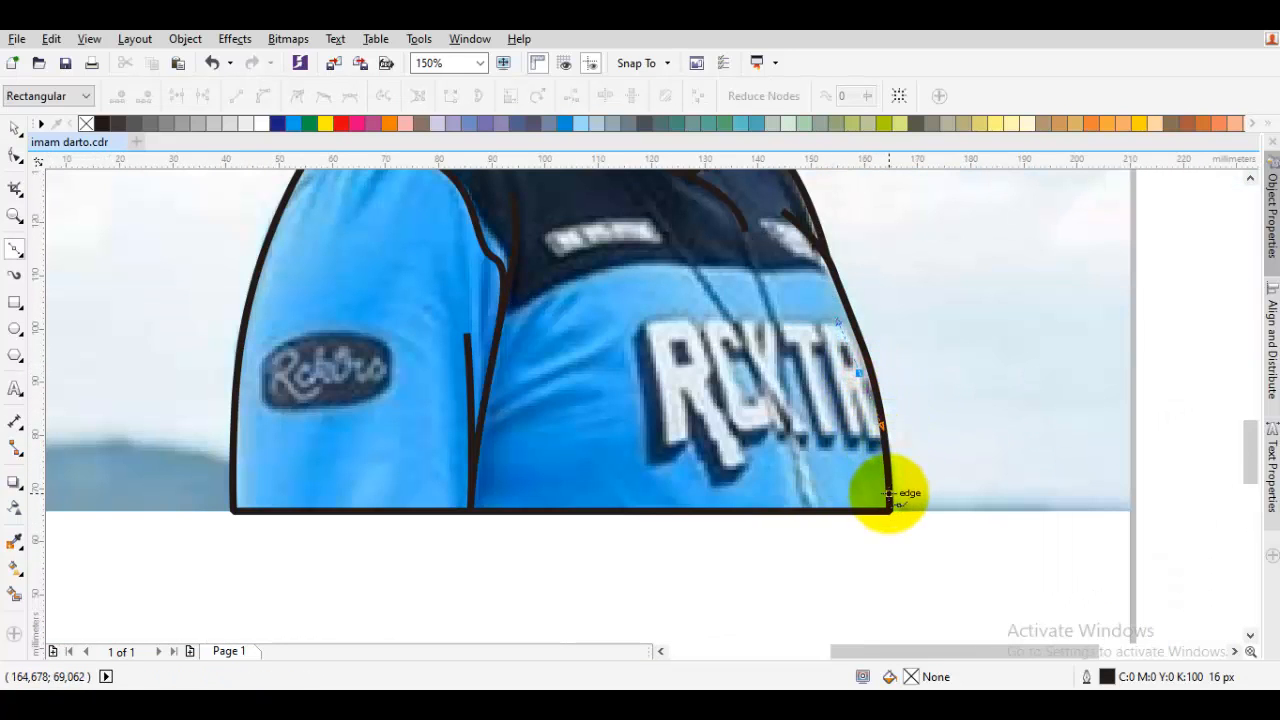
key("space")
Draw a short curved crease line on the shoulder at the image's left, ending at the neck corner
scroll(949, 414, "up", 2)
scroll(949, 414, "down", 1)
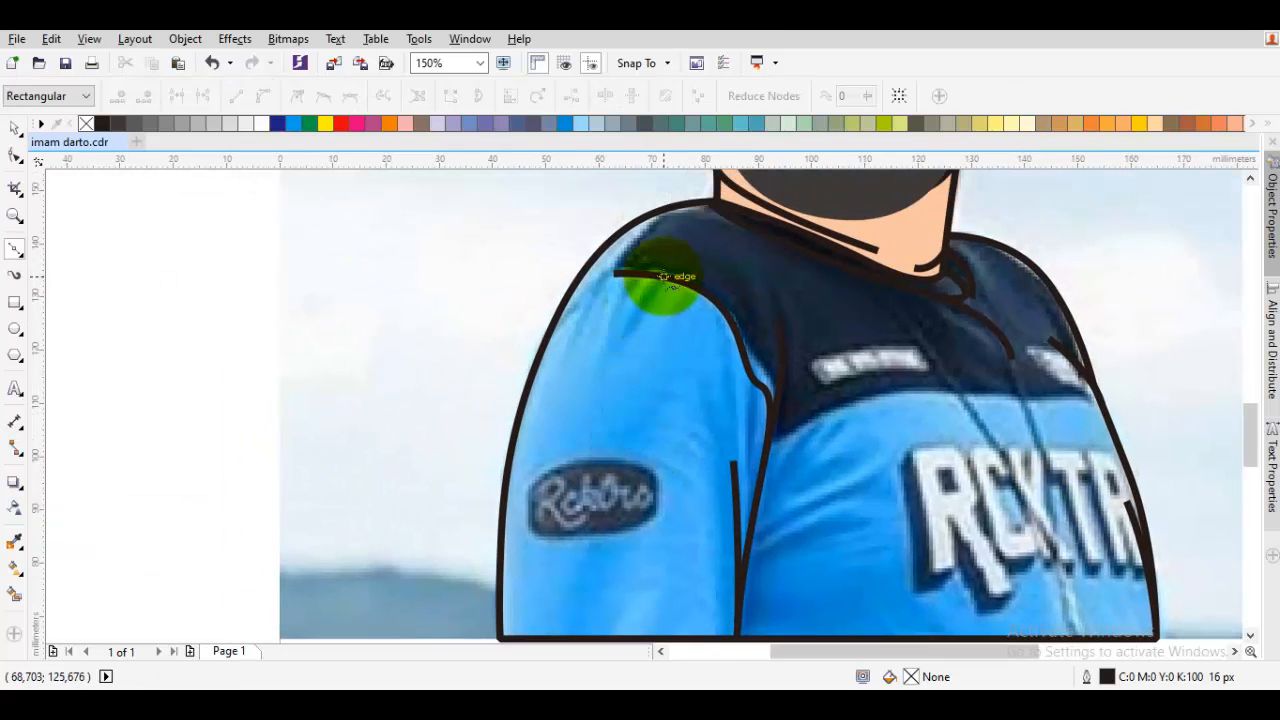
scroll(651, 309, "up", 3)
key("space")
left_click_drag(606, 359, 633, 326)
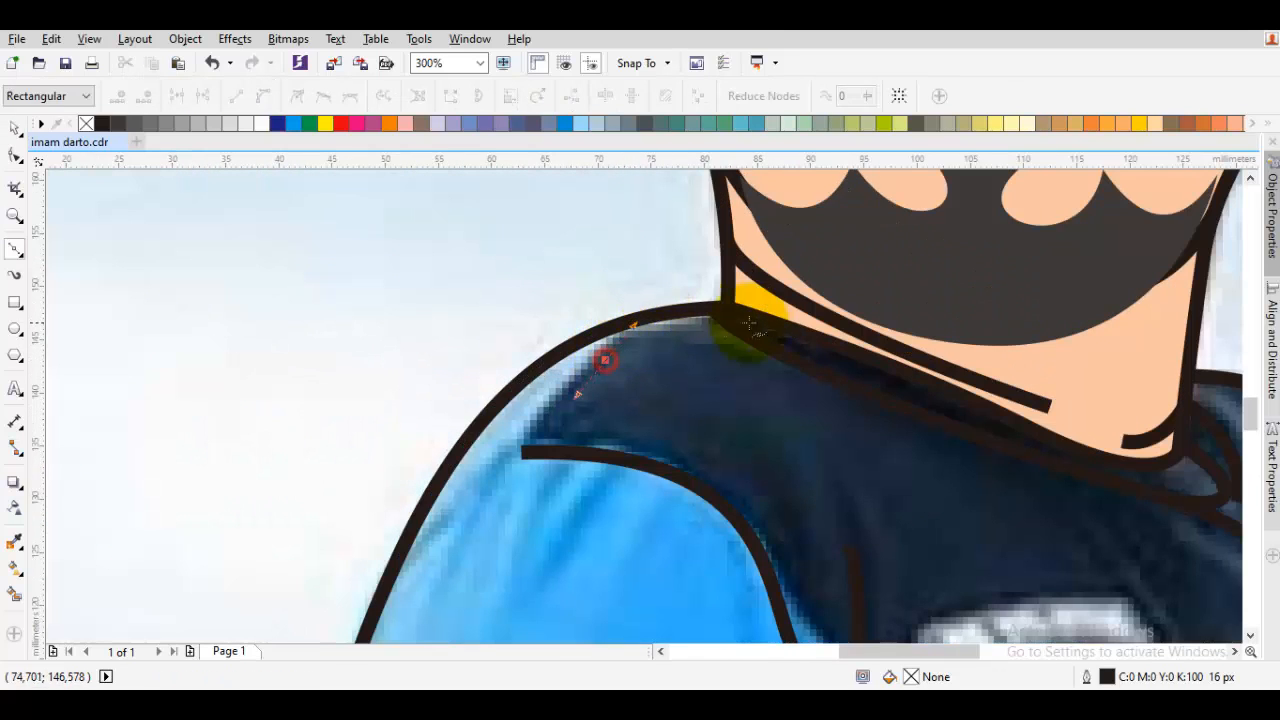
key("space")
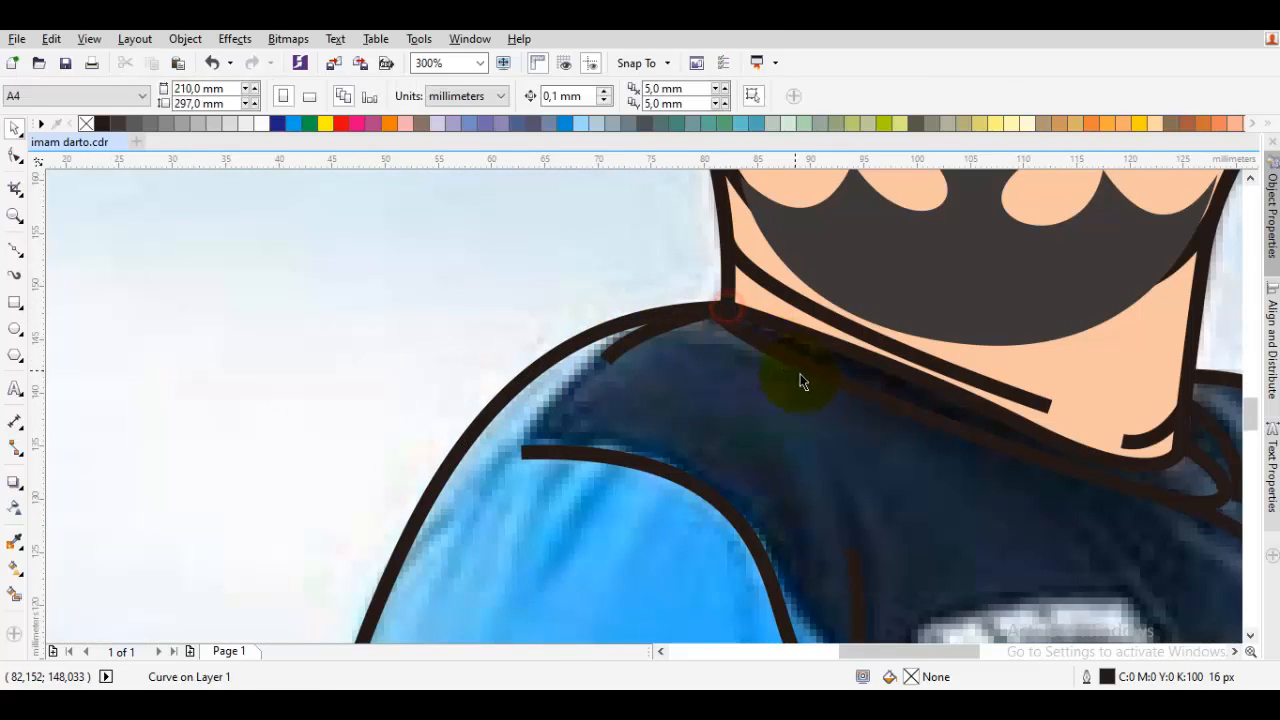
Try a palette color fill on the closed shirt outline and undo it
scroll(694, 340, "down", 2)
scroll(728, 368, "down", 2)
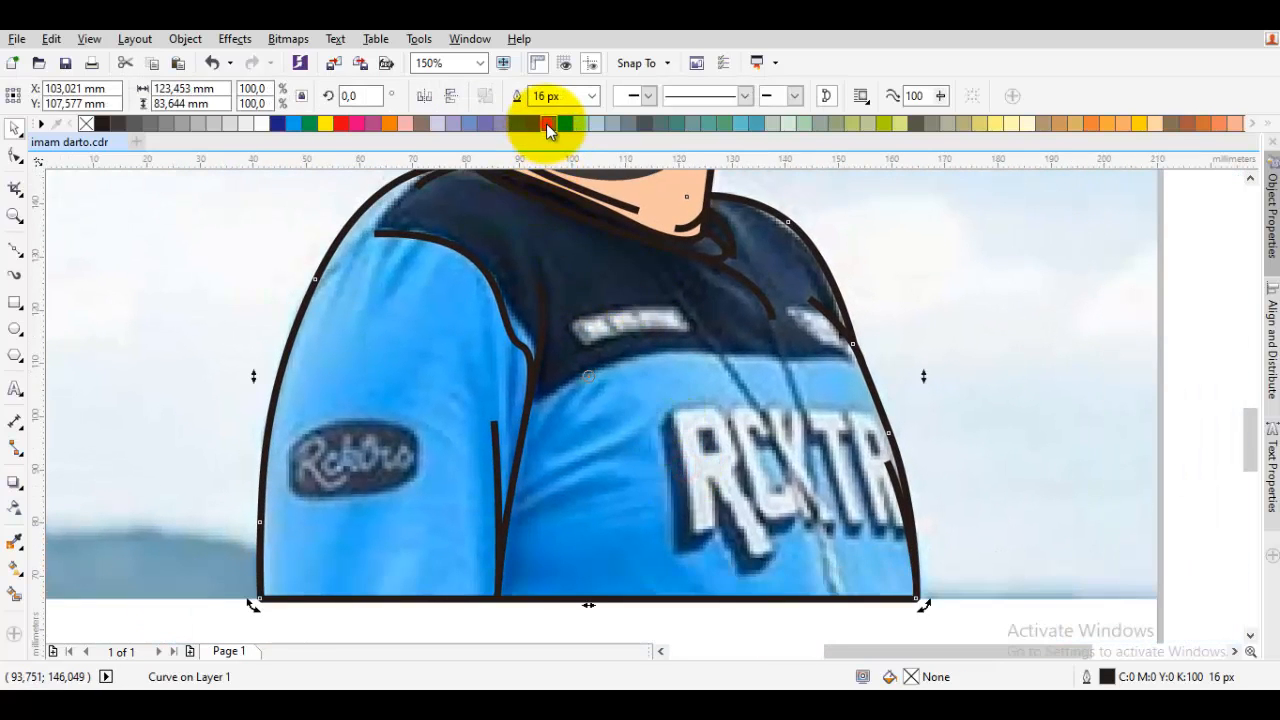
left_click(546, 123)
scroll(674, 249, "down", 2)
scroll(1017, 385, "up", 2)
key("ctrl+z")
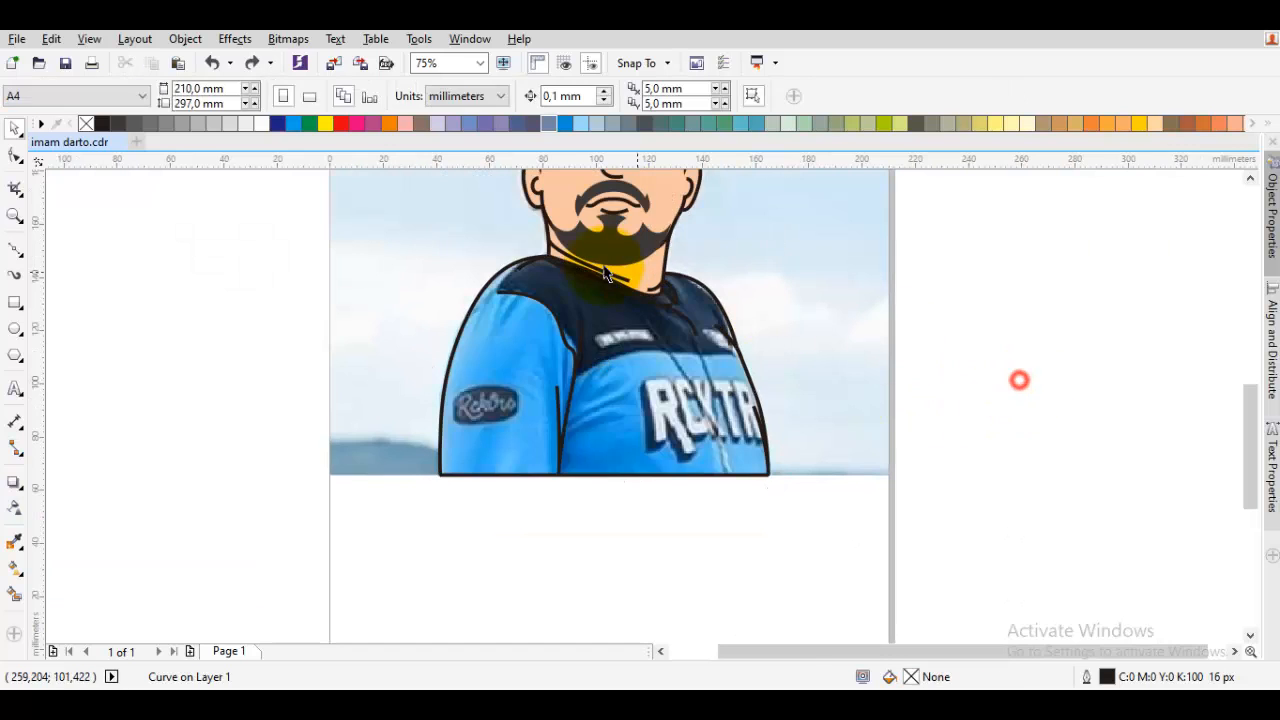
Start the dark yoke's outline at the shoulder end of the sleeve seam and trace its edge down to the armpit
scroll(577, 286, "up", 1)
key("space")
scroll(440, 278, "up", 1)
scroll(440, 278, "up", 2)
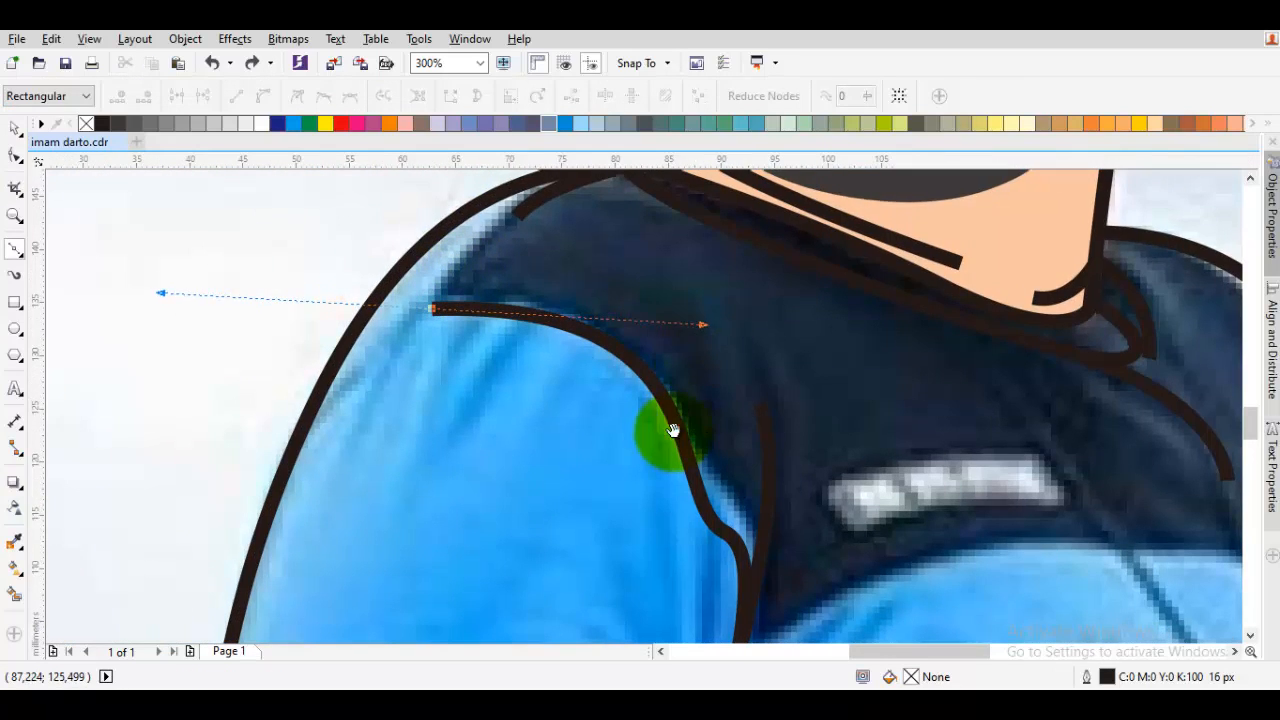
left_click_drag(671, 428, 678, 326)
left_click_drag(757, 383, 757, 383)
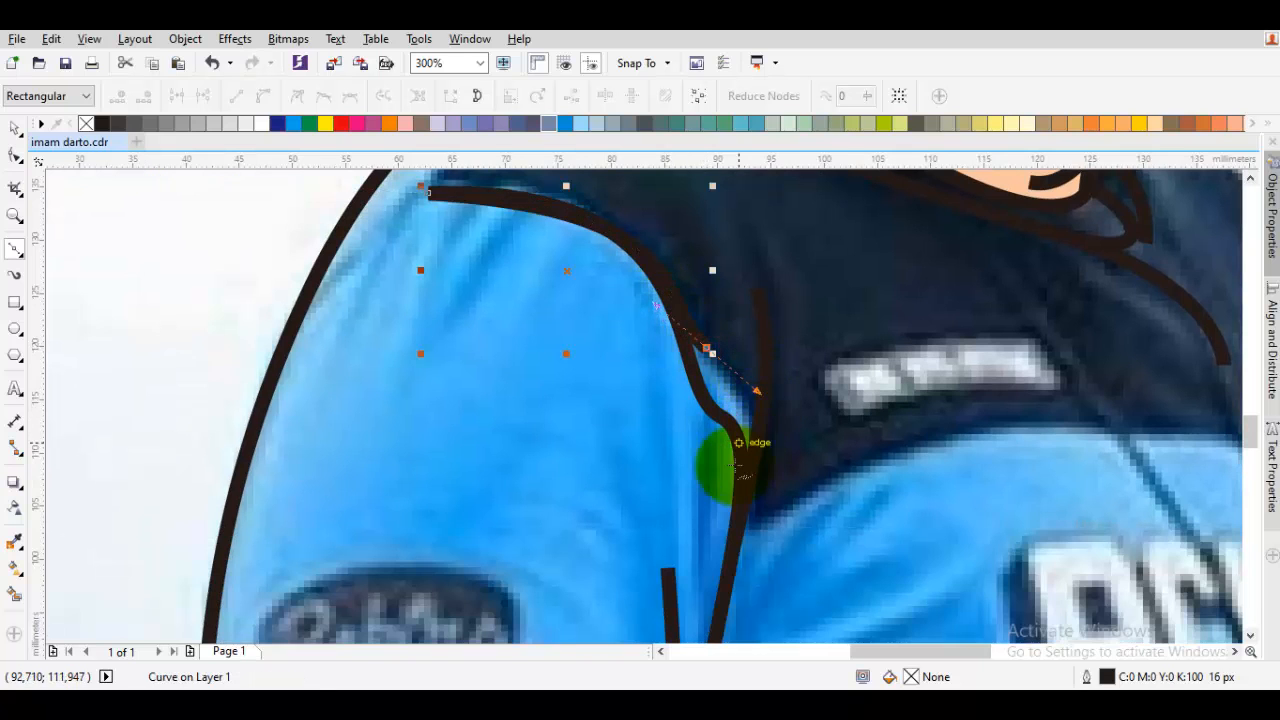
scroll(735, 478, "down", 1)
left_click(742, 500)
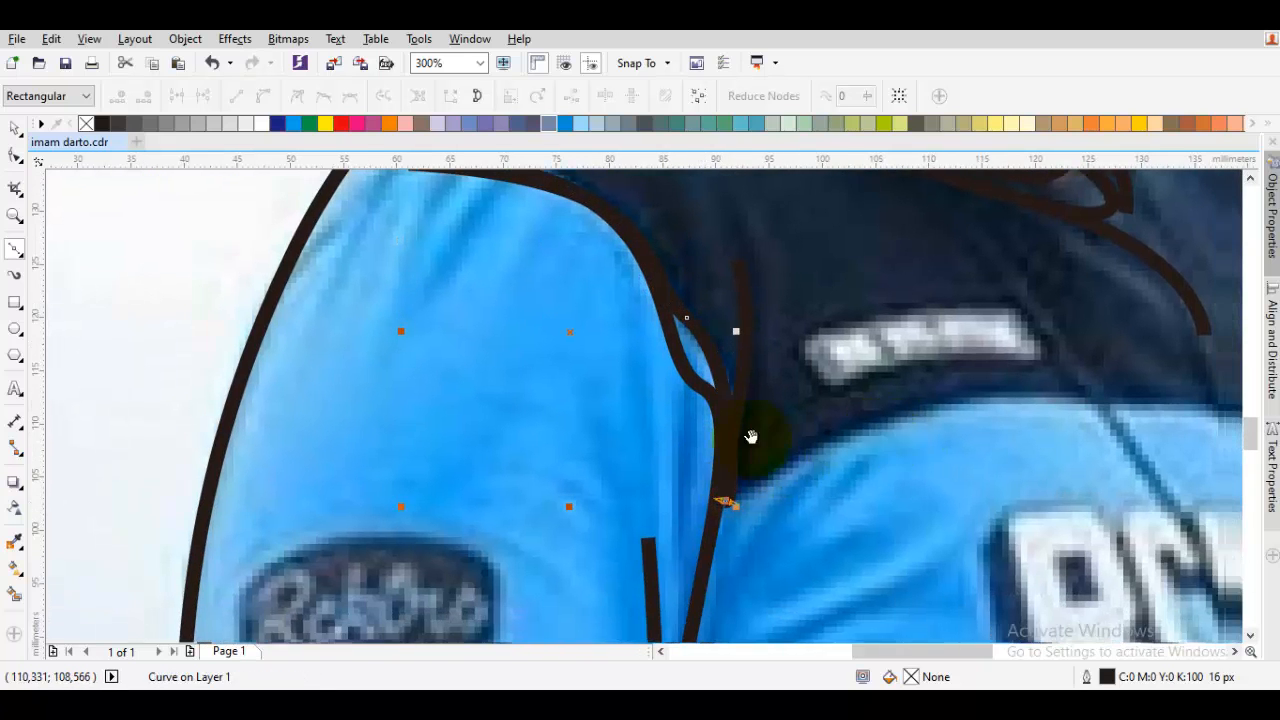
Continue the yoke outline across the chest to the shirt's far edge and close it loosely over the shoulders, about 92 mm wide
scroll(600, 420, "right", 5)
left_click_drag(474, 402, 770, 418)
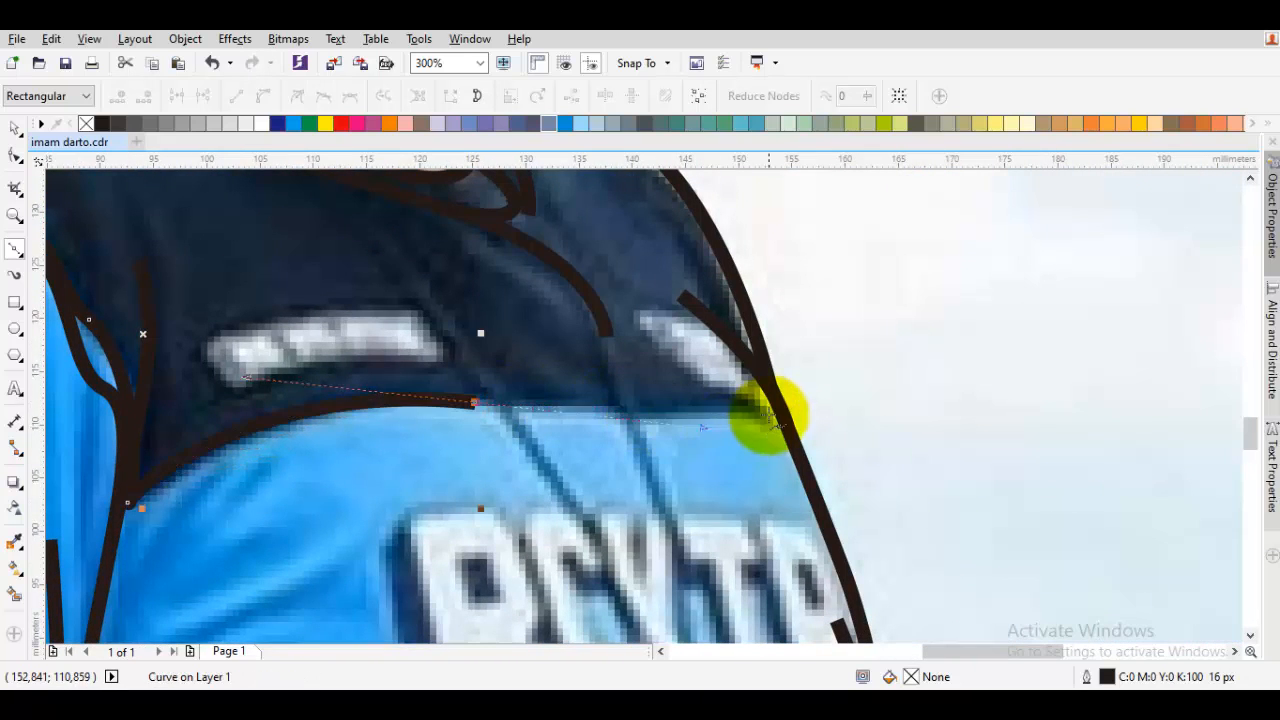
left_click(781, 411)
scroll(775, 400, "down", 4)
scroll(765, 325, "up", 2)
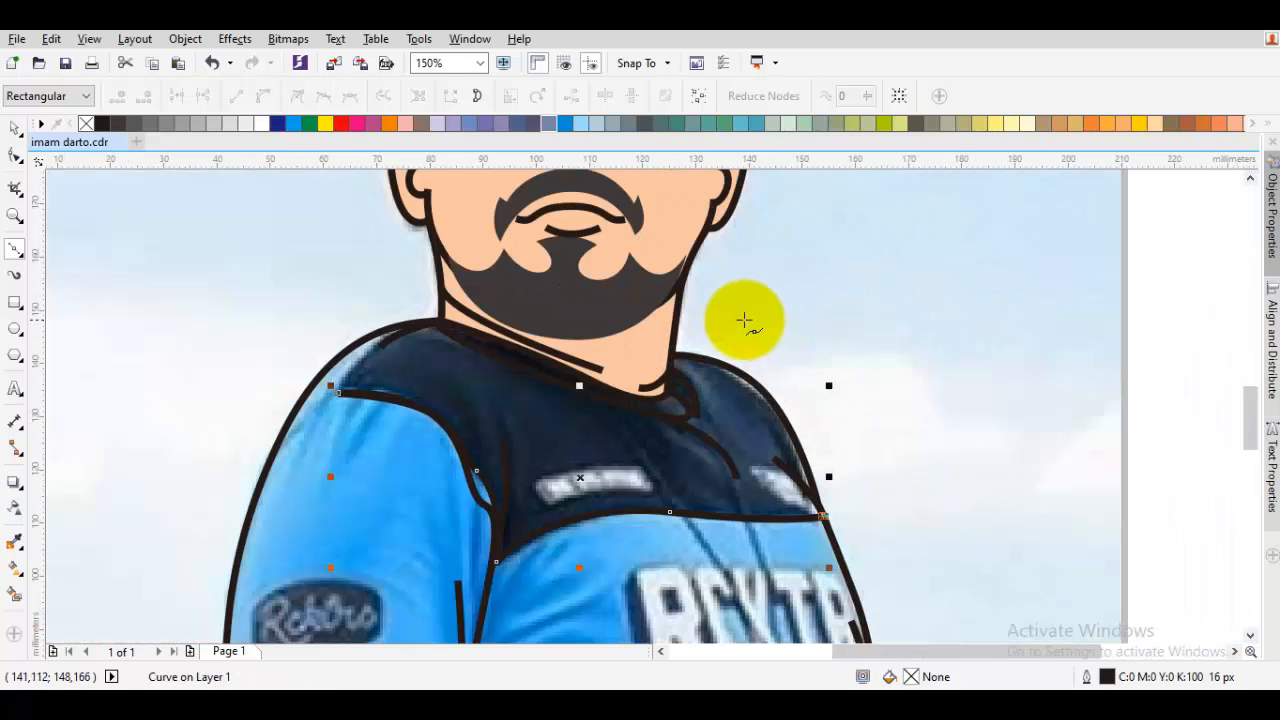
left_click_drag(717, 311, 581, 258)
left_click_drag(336, 393, 391, 271)
scroll(362, 402, "down", 2)
Intersect the yoke outline with the shirt outline and delete the oversized yoke outline
key("space")
key("ctrl+a")
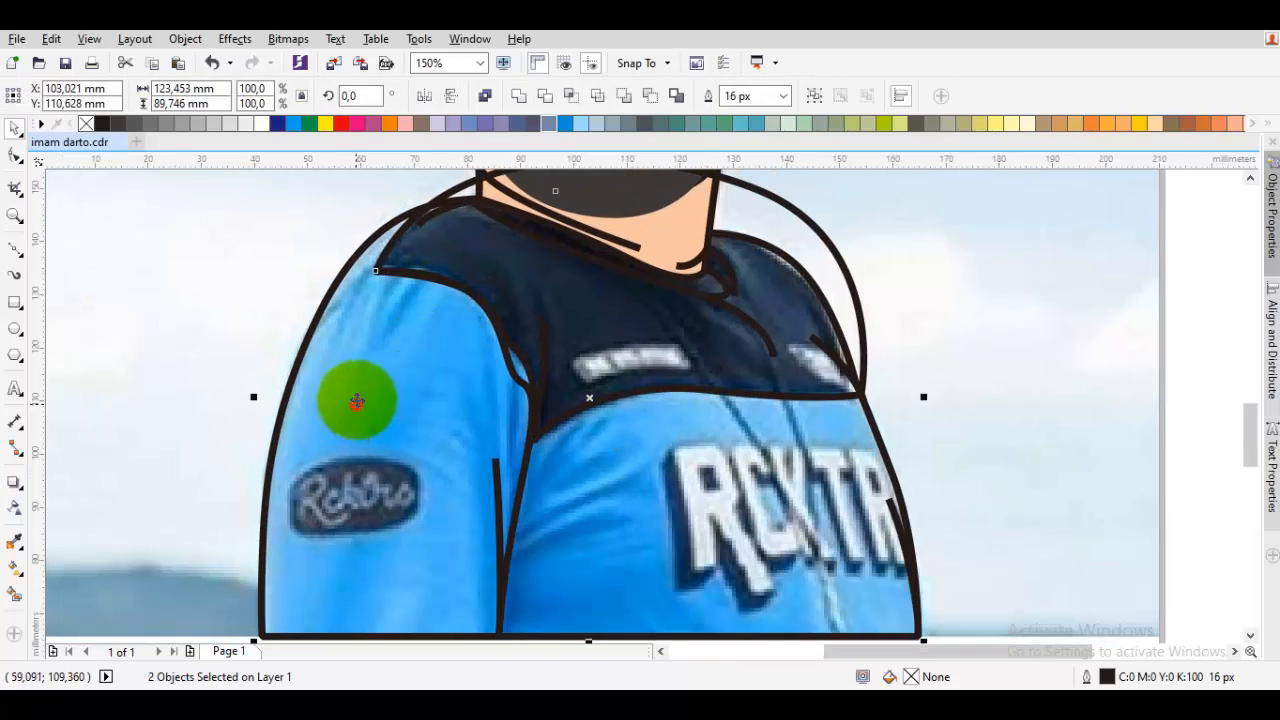
left_click(575, 95)
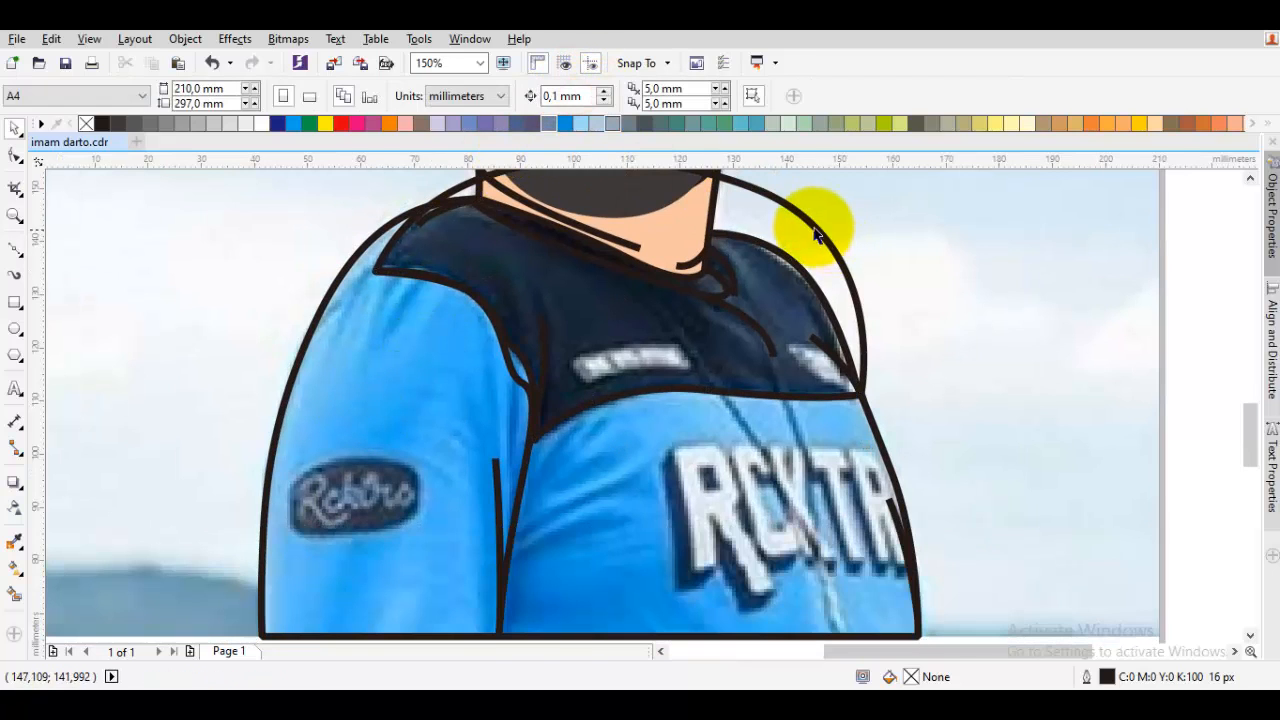
right_click(808, 228)
left_click(870, 415)
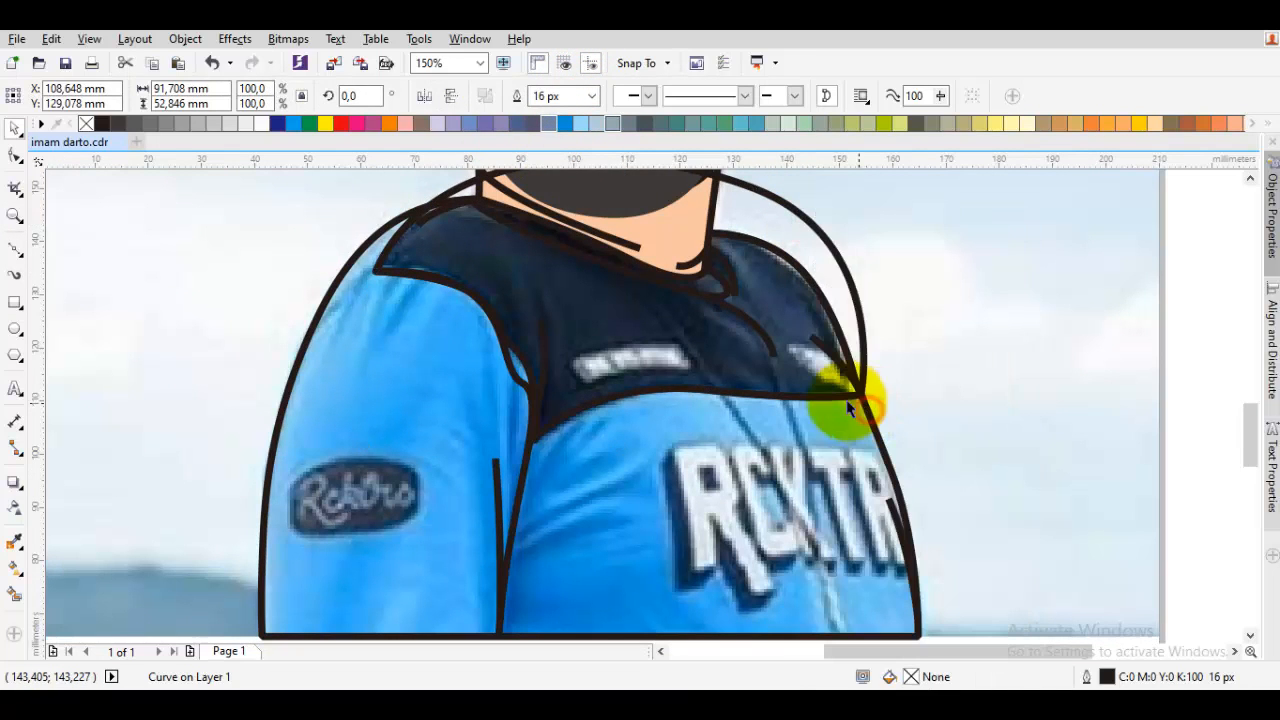
Remove the outline of the intersected yoke shape and fill it with navy C100 M98 Y56 K18
left_click(764, 401)
right_click(86, 123)
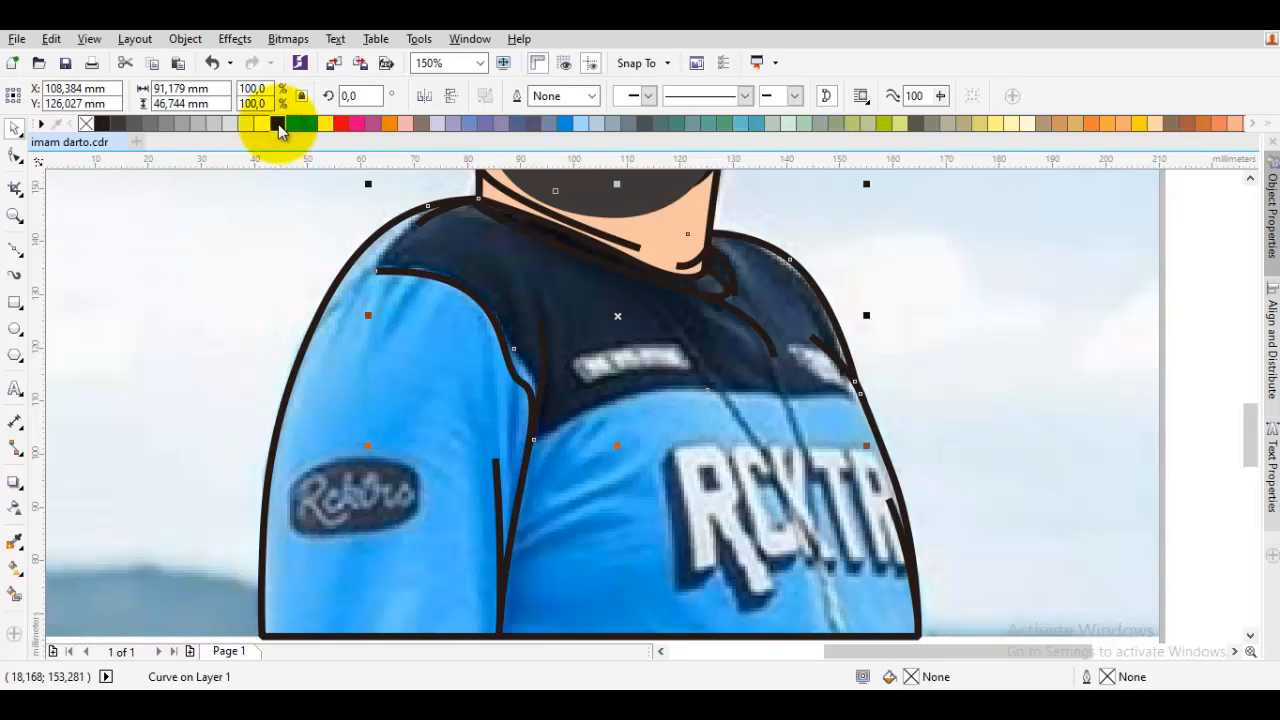
left_click_drag(281, 130, 360, 140)
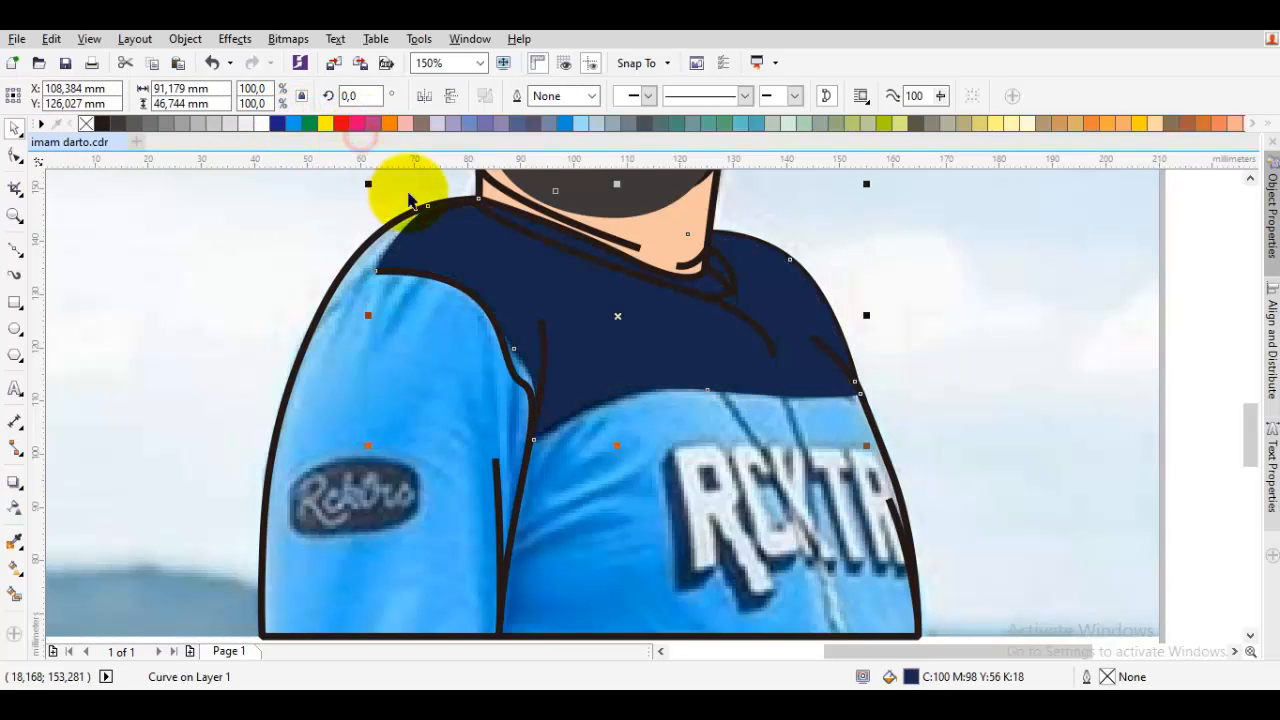
scroll(698, 372, "up", 1)
scroll(698, 372, "down", 1)
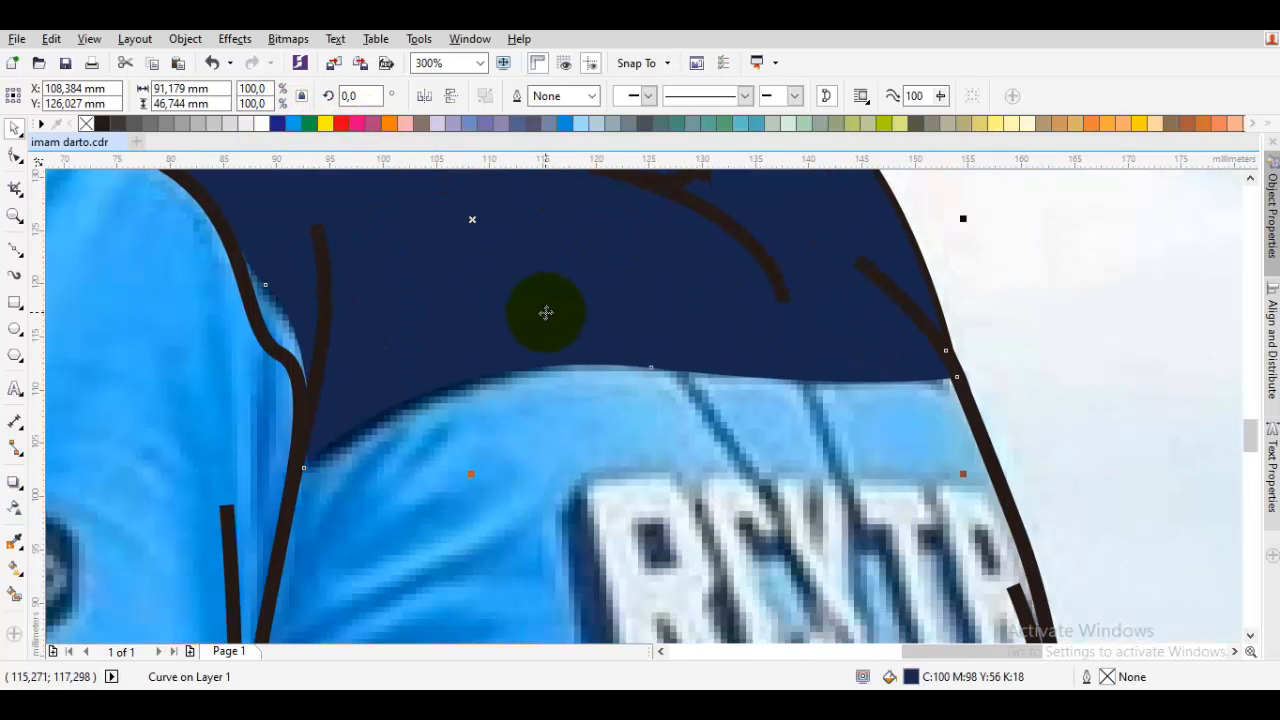
right_click(543, 309)
left_click(452, 361)
scroll(610, 344, "down", 1)
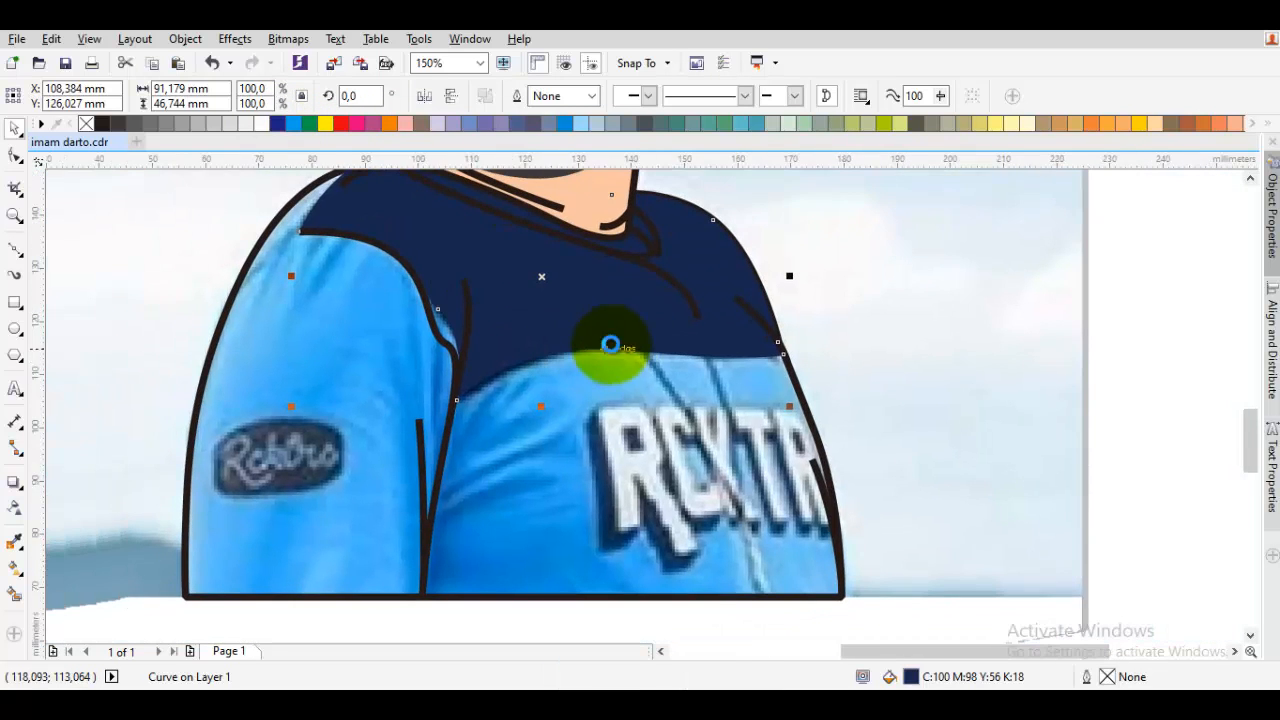
Fill the shirt shape with teal C60 M0 Y20 K20 and convert its 16 px outline to an object
left_click_drag(638, 430, 630, 406)
left_click(620, 418)
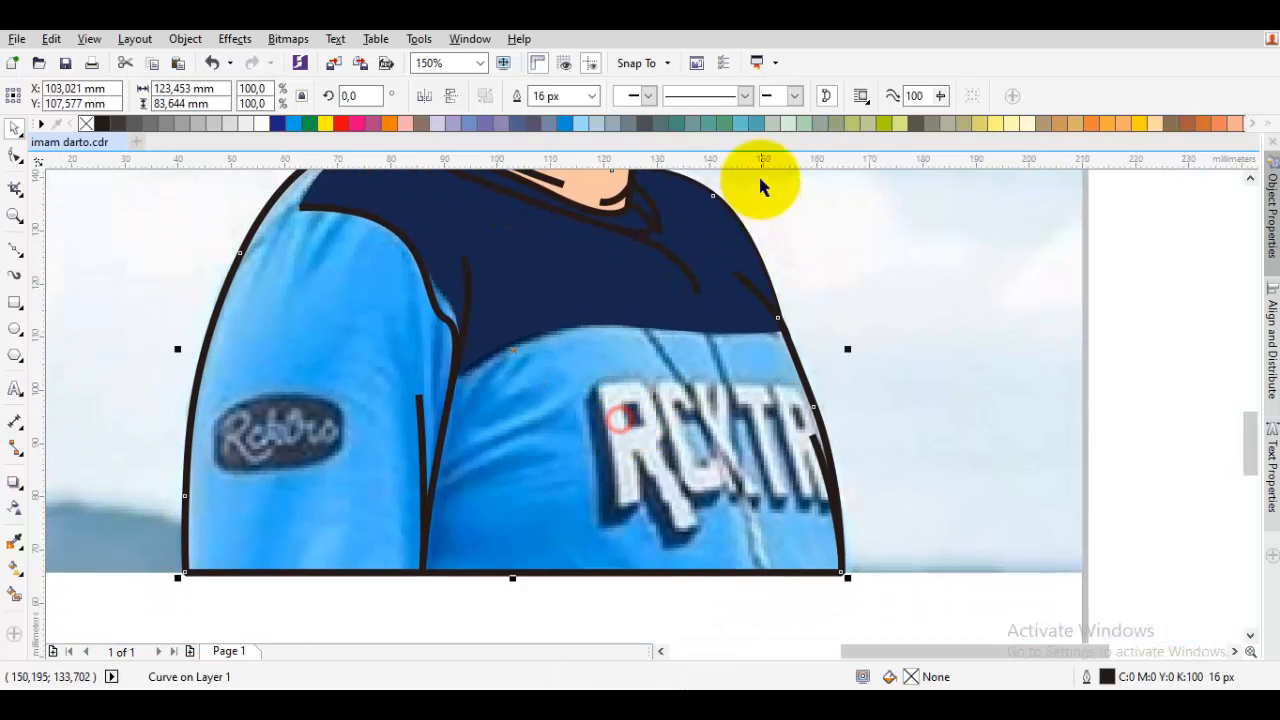
left_click(757, 130)
scroll(706, 371, "up", 1)
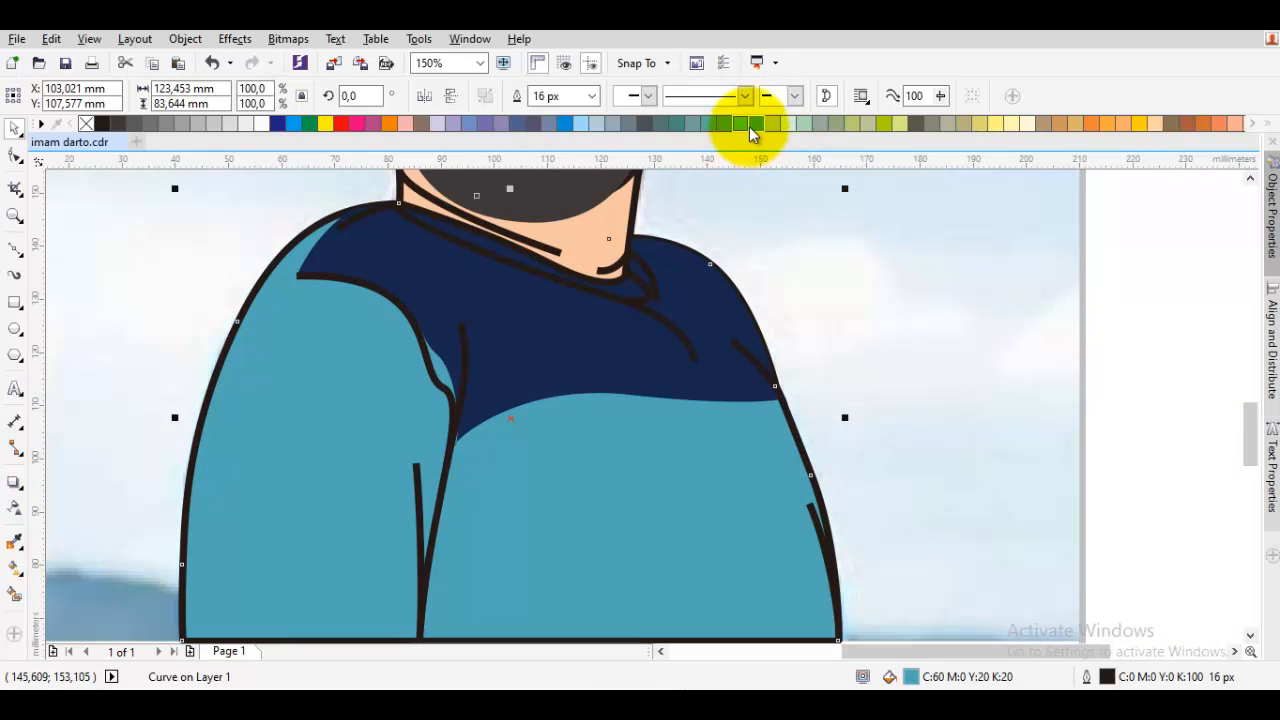
left_click(745, 123)
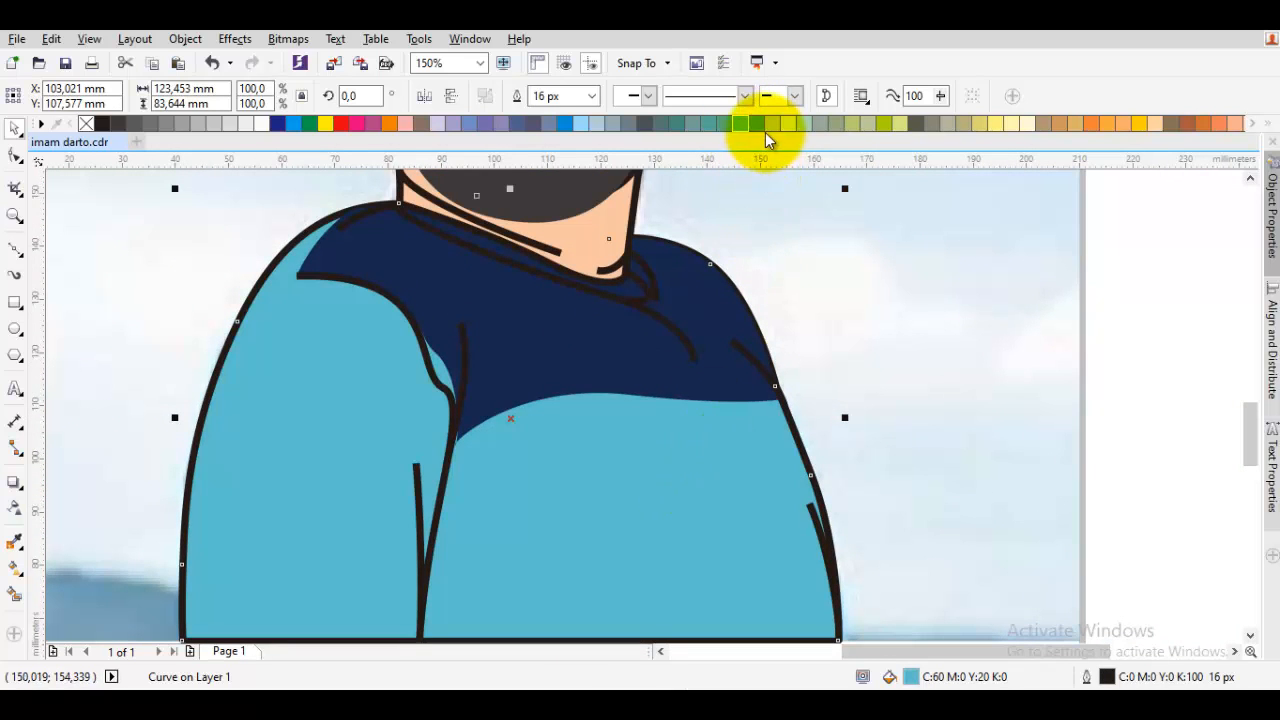
left_click(756, 124)
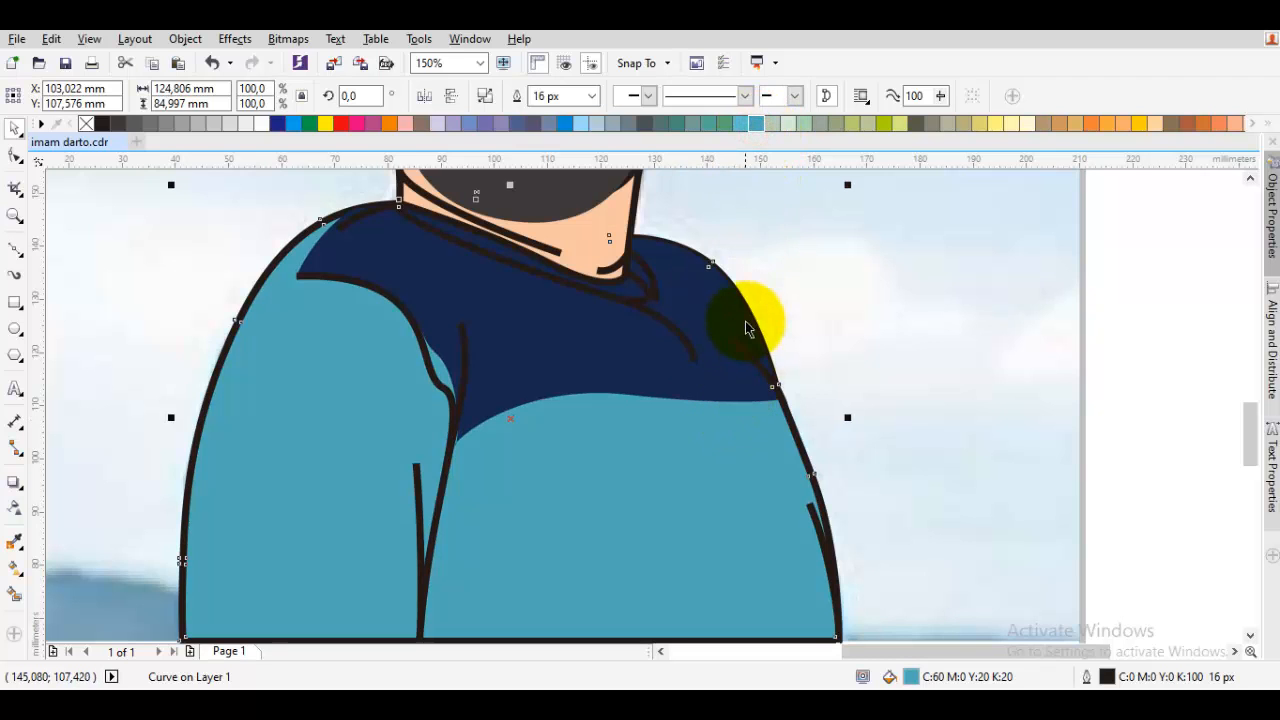
Place the navy yoke directly in front of the teal shirt shape in the stacking order
left_click(657, 394)
mouse_move(645, 488)
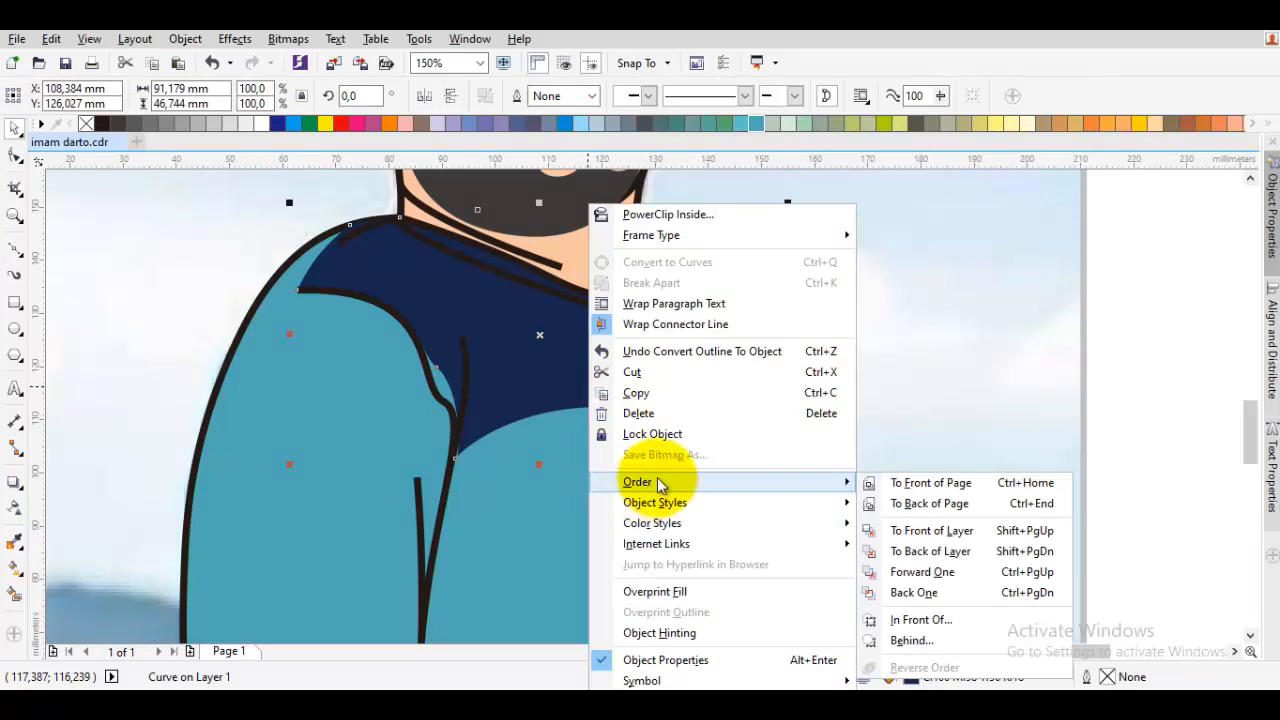
left_click(920, 617)
left_click(731, 546)
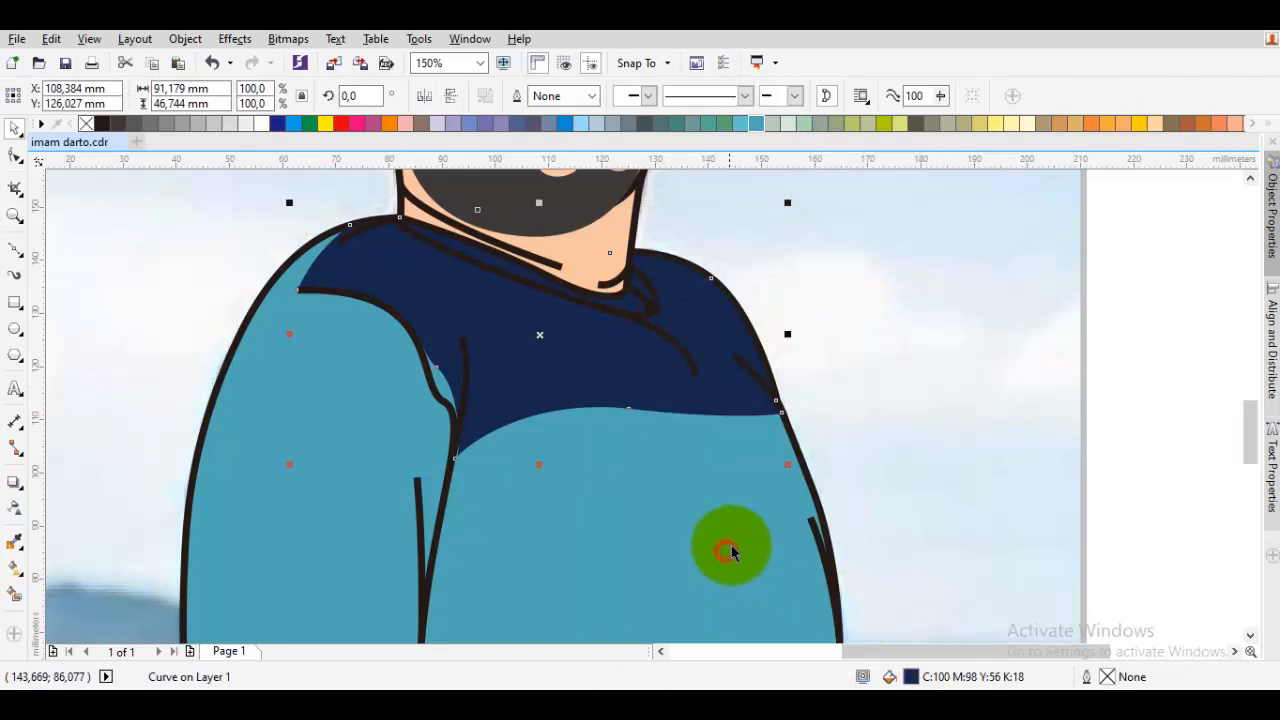
scroll(757, 408, "down", 1)
left_click(1144, 438)
left_click_drag(808, 410, 834, 448)
scroll(834, 448, "down", 1)
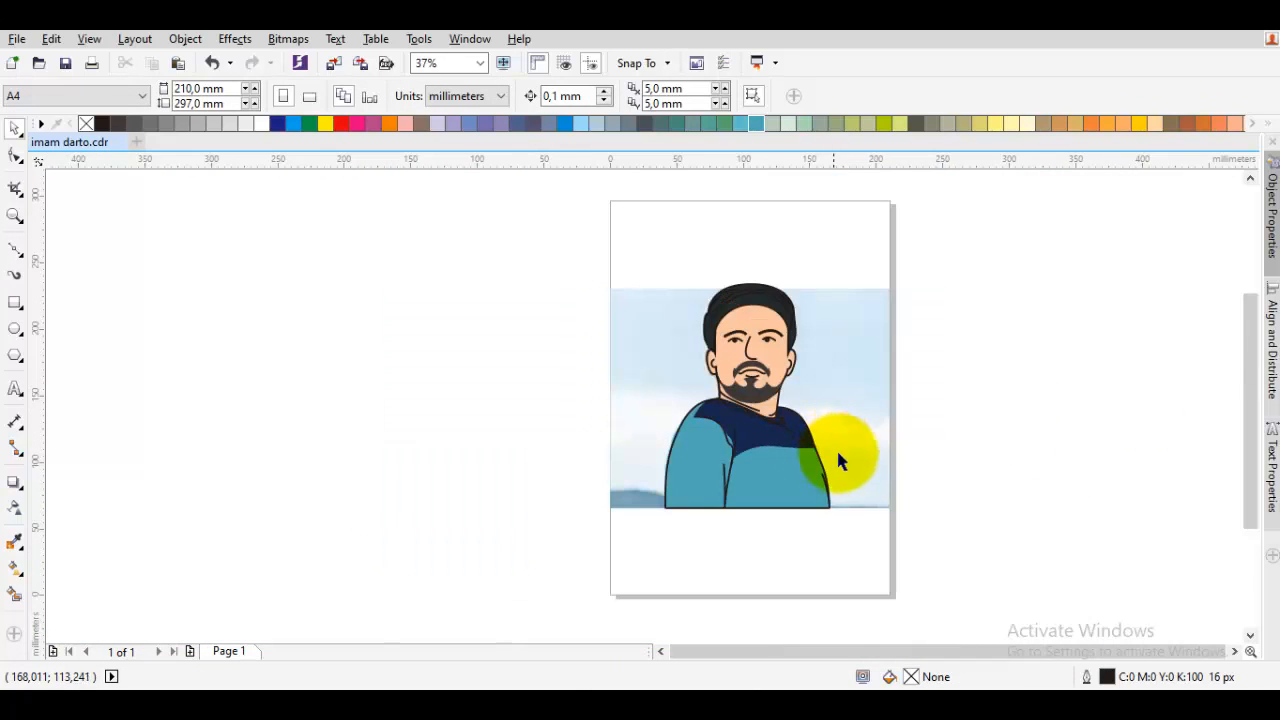
Copy the complete traced portrait to the blank area beside the page and group the copy's objects
left_click_drag(863, 525, 634, 240)
scroll(640, 400, "right", 3)
left_click_drag(457, 363, 727, 361)
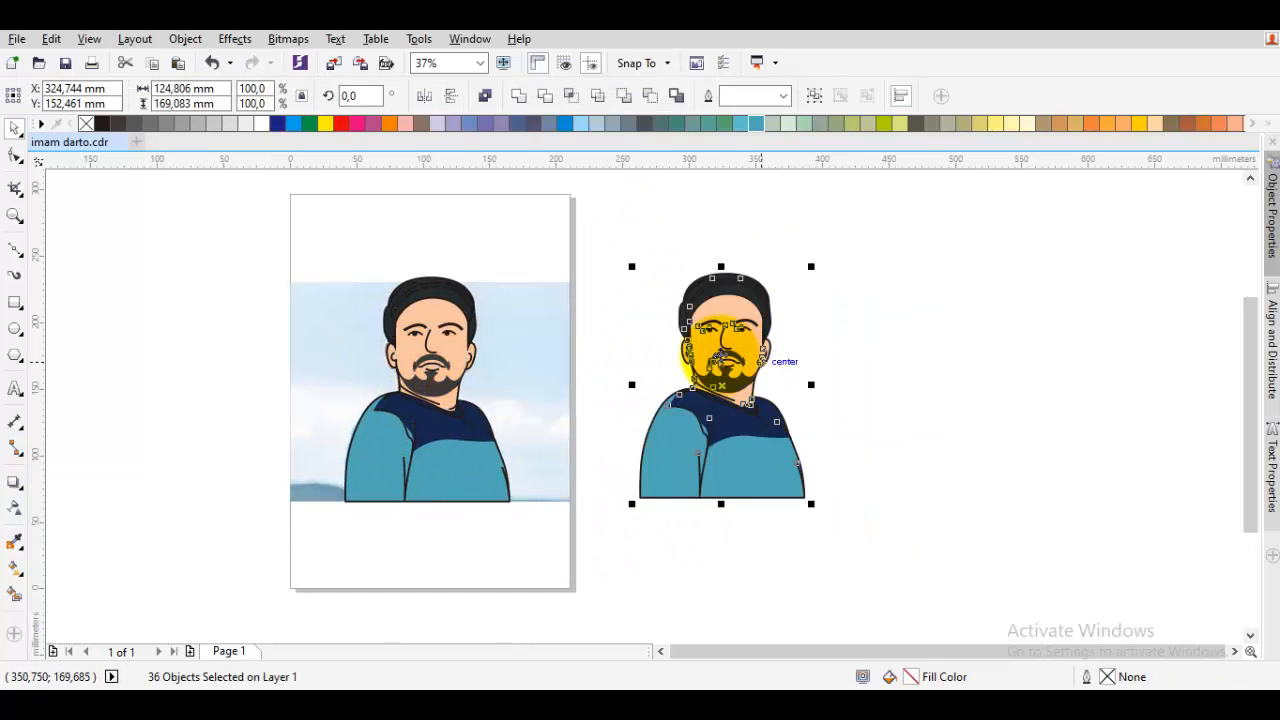
right_click(720, 350)
left_click(829, 373)
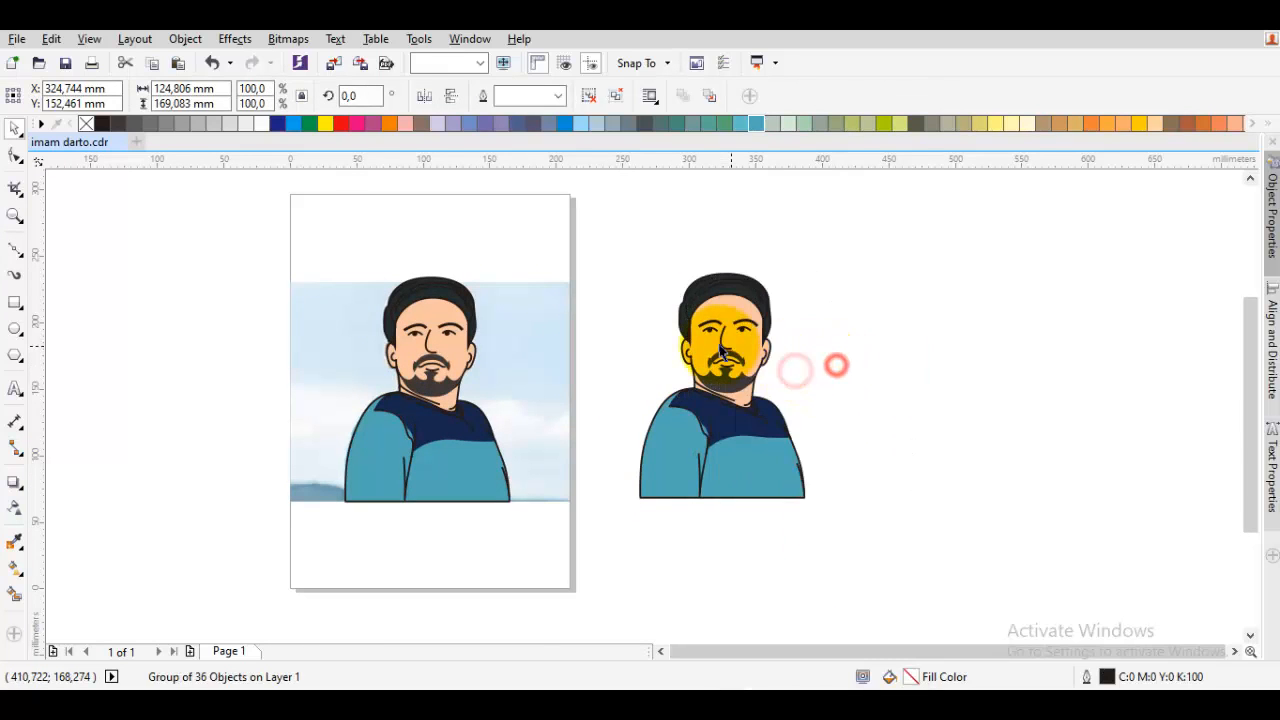
Move the grouped portrait copy about 48 mm further away from the page
scroll(837, 366, "up", 1)
scroll(837, 366, "down", 1)
left_click_drag(771, 350, 936, 352)
left_click(934, 350)
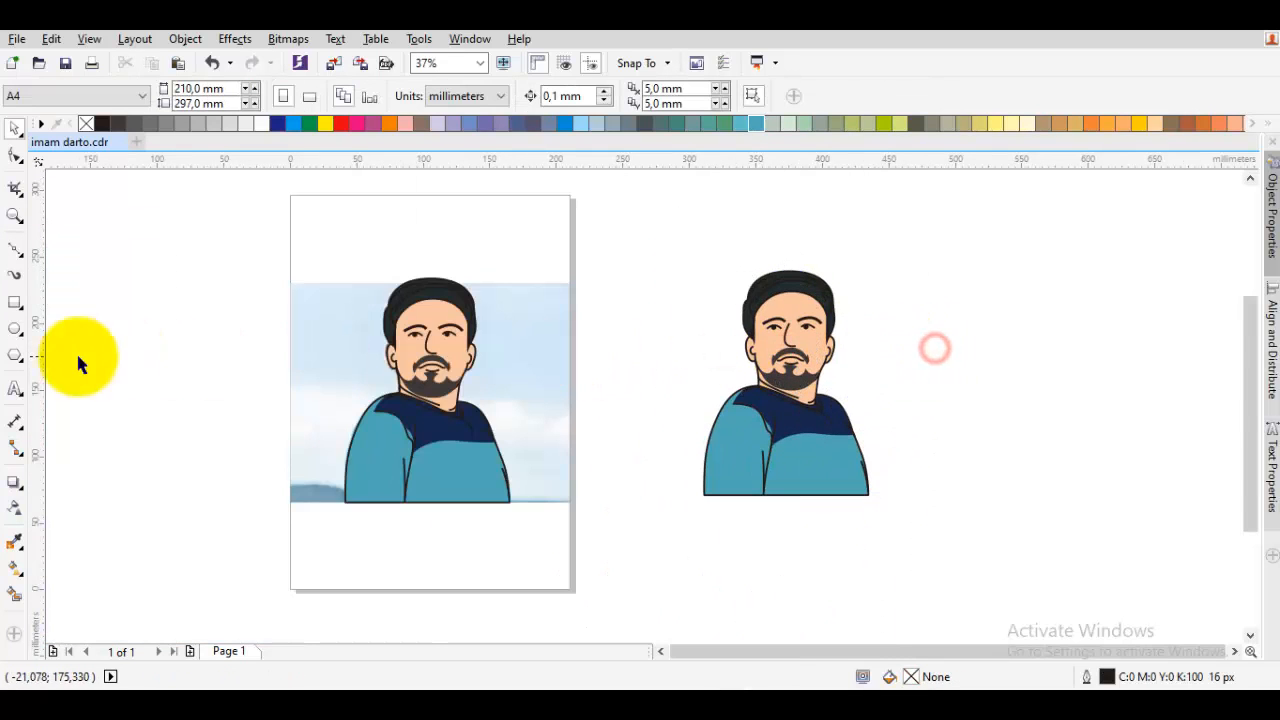
Draw a rectangle about 112 by 132 mm around the head and chest of the copied portrait
left_click(15, 302)
scroll(798, 348, "up", 1)
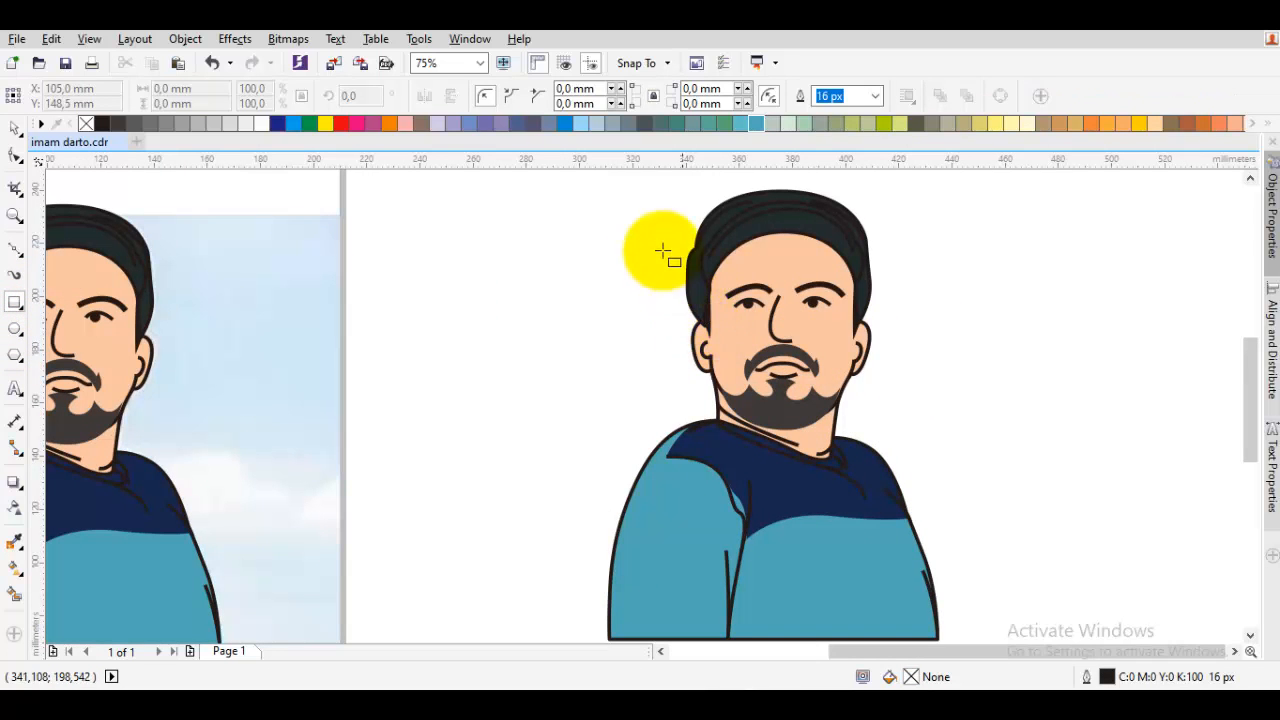
left_click_drag(625, 212, 929, 566)
left_click(15, 128)
scroll(571, 271, "right", 3)
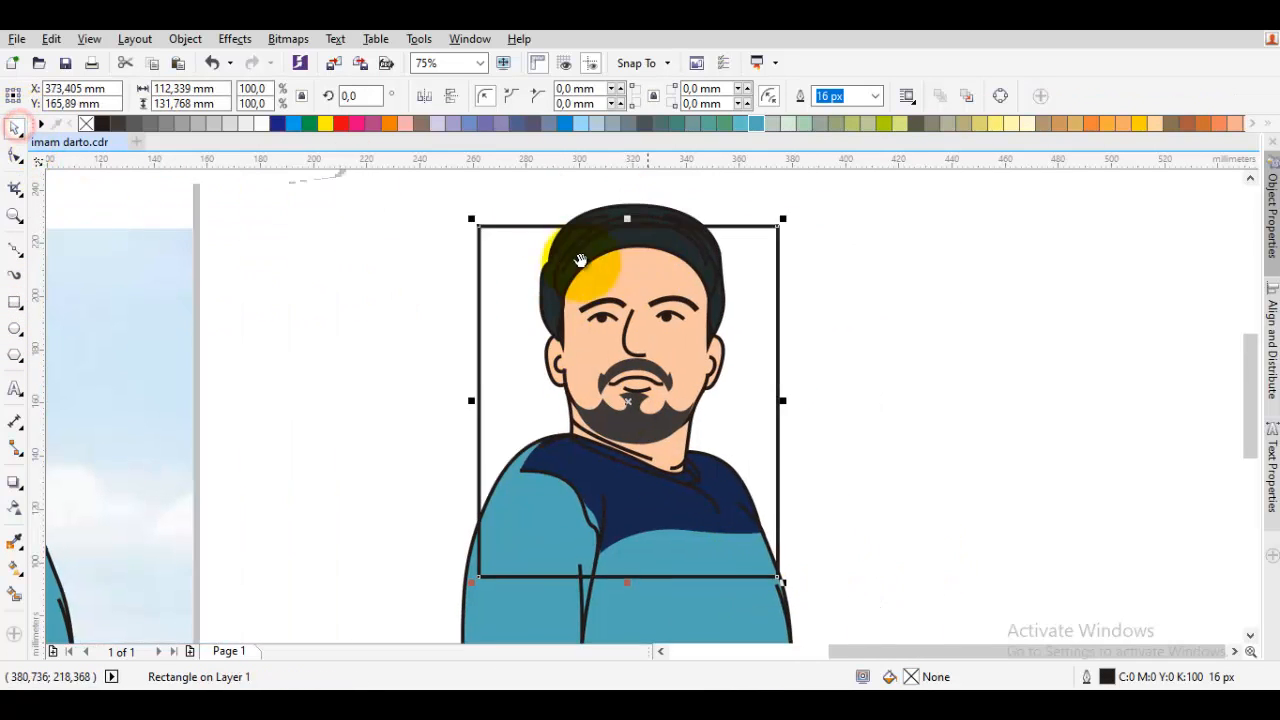
Send the rectangle to the back of the layer so it sits behind the copied portrait
right_click(672, 204)
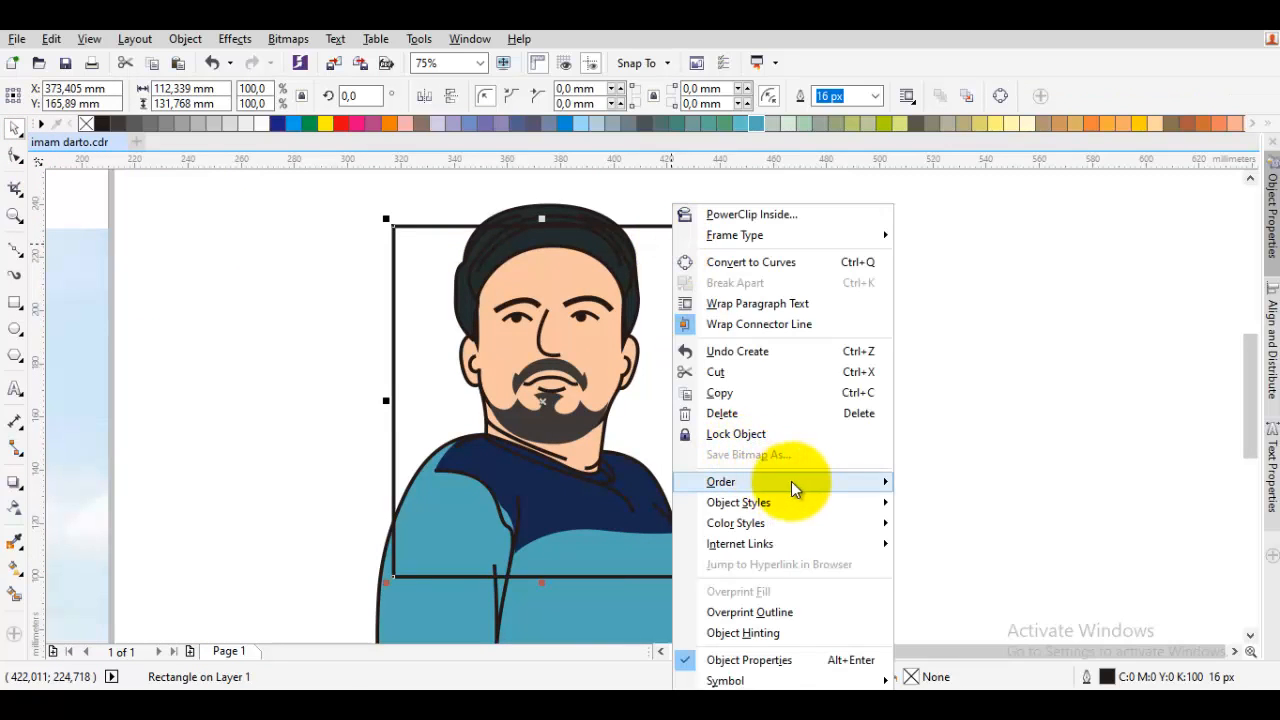
mouse_move(794, 482)
left_click(972, 548)
left_click(898, 451)
left_click(694, 382)
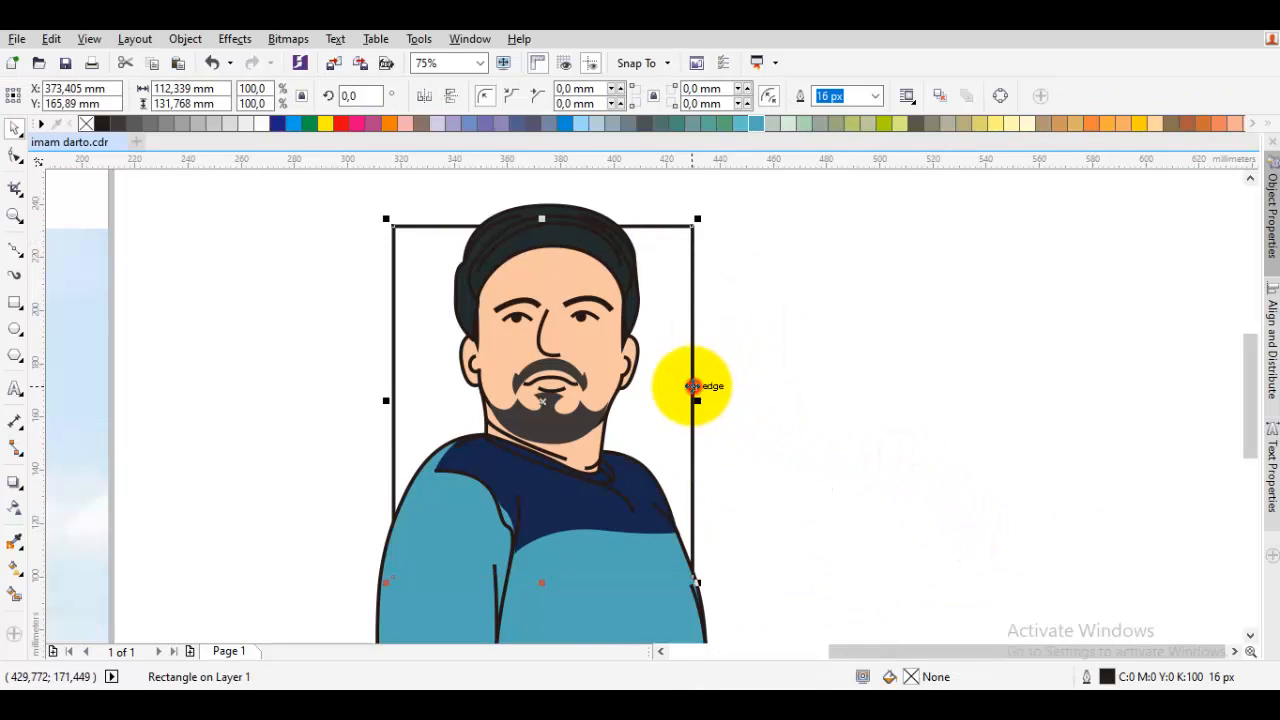
Fill the background rectangle with light green C20 M0 Y60 K0 and remove its outline
left_click(898, 123)
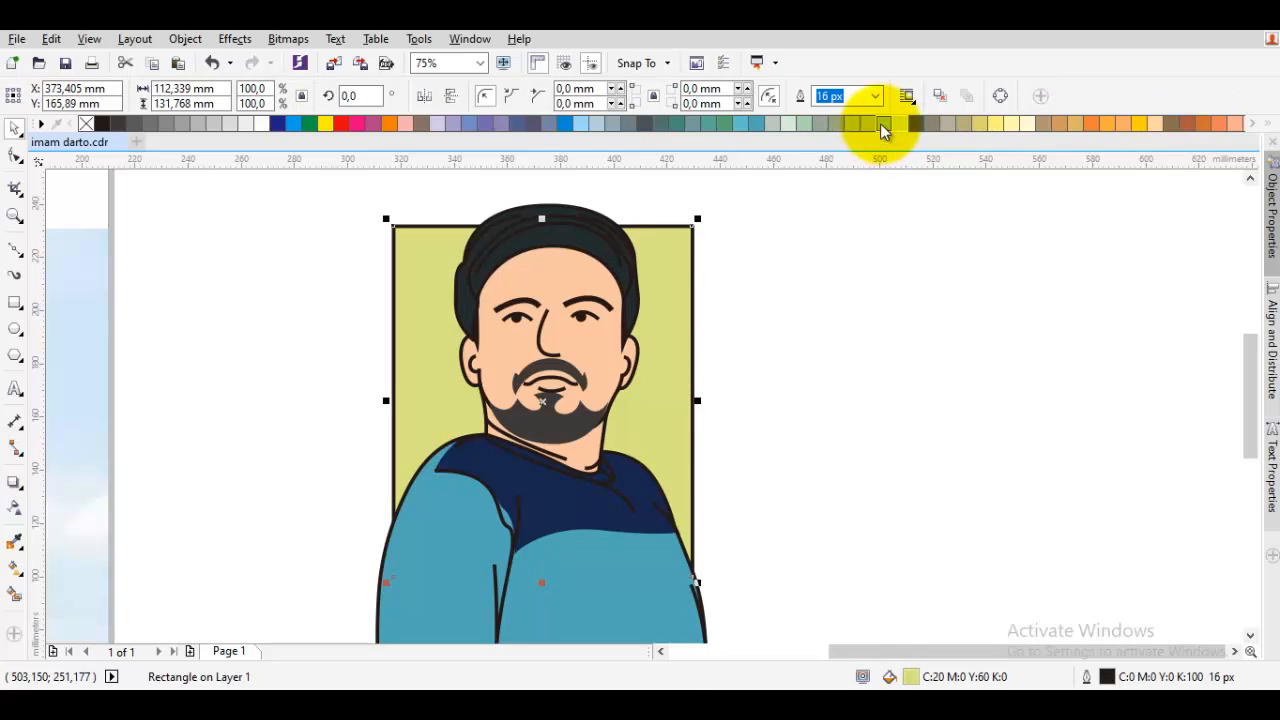
left_click(876, 123)
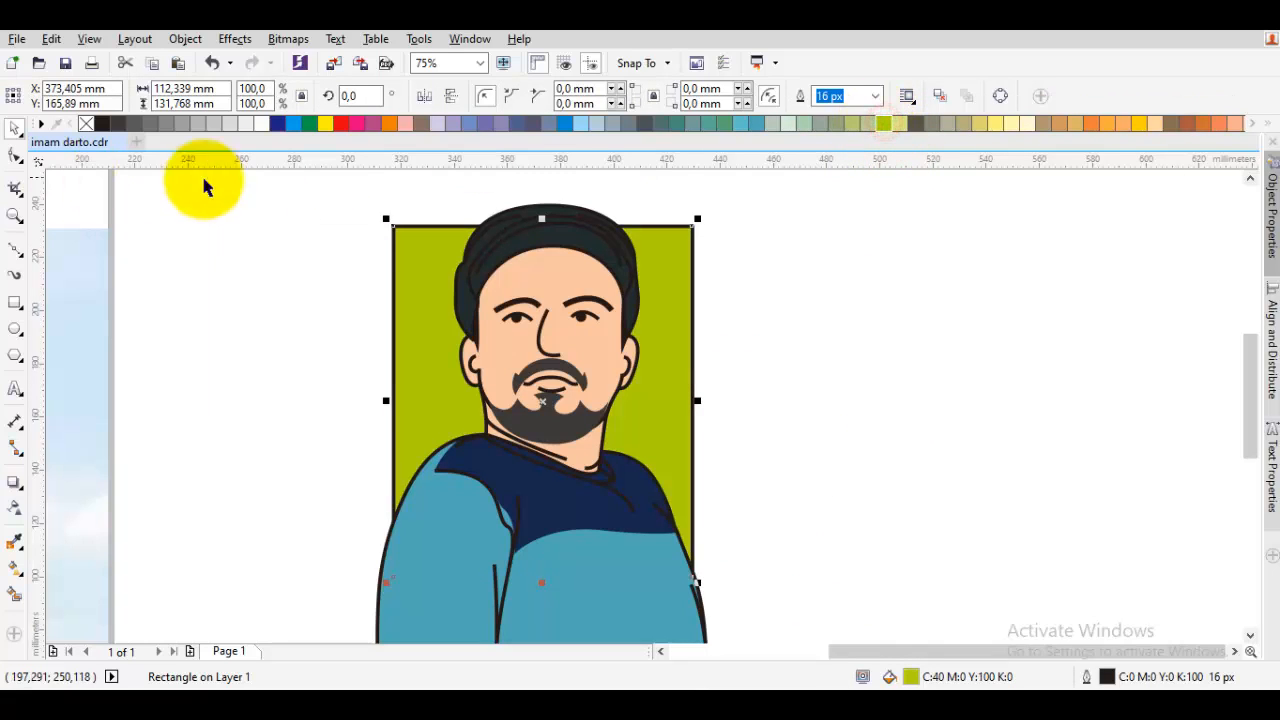
left_click(893, 124)
right_click(86, 123)
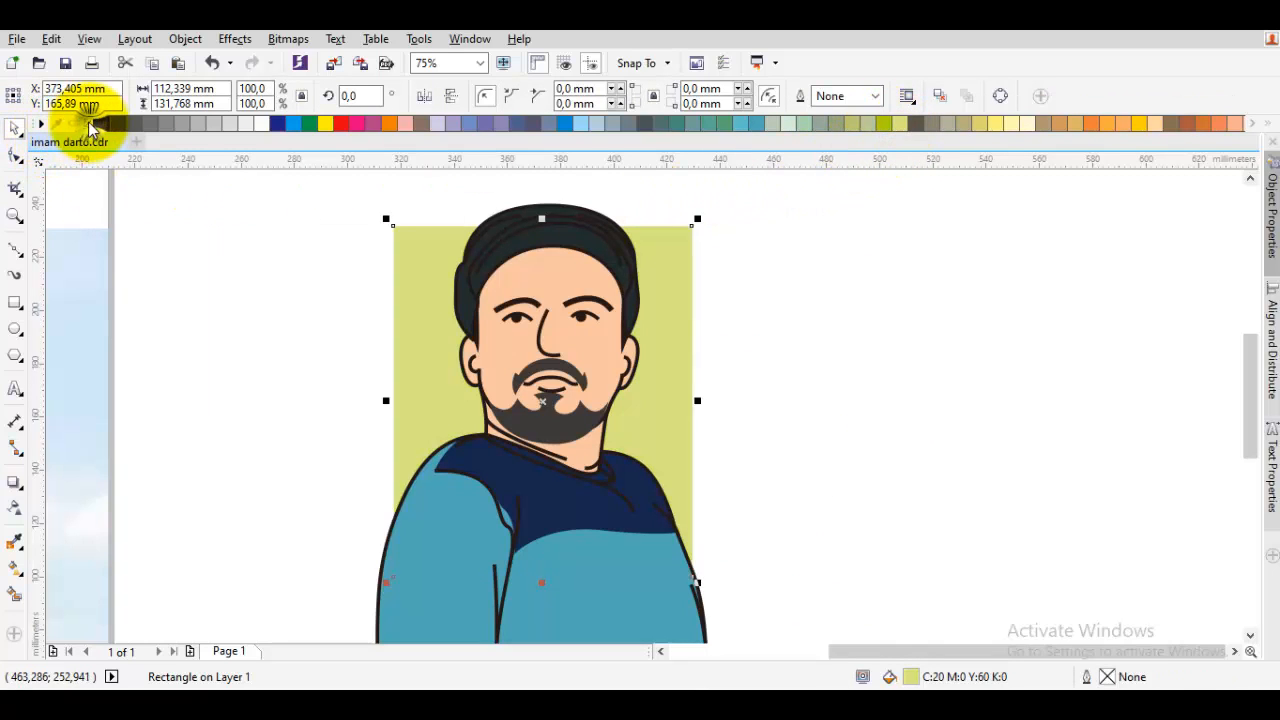
left_click(131, 180)
Ungroup the copied portrait into its individual objects
scroll(540, 343, "down", 2)
scroll(538, 380, "up", 2)
left_click(543, 357)
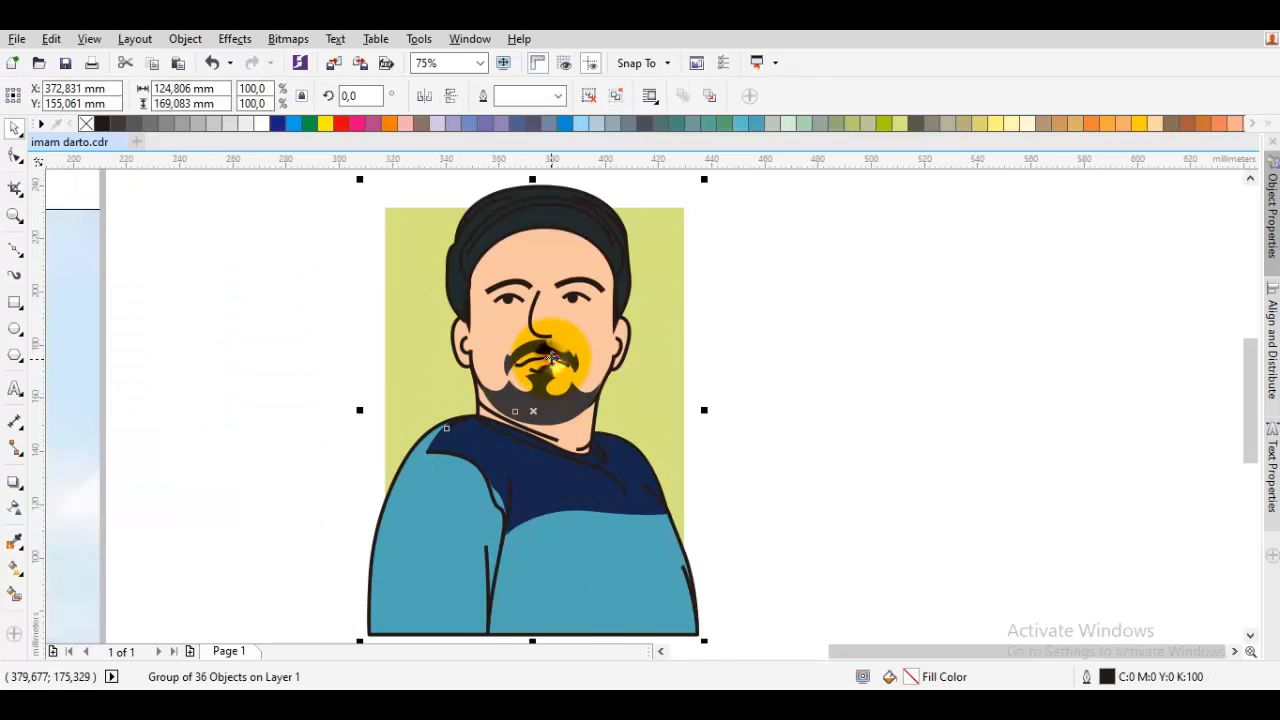
right_click(551, 357)
left_click(626, 326)
scroll(577, 383, "up", 4)
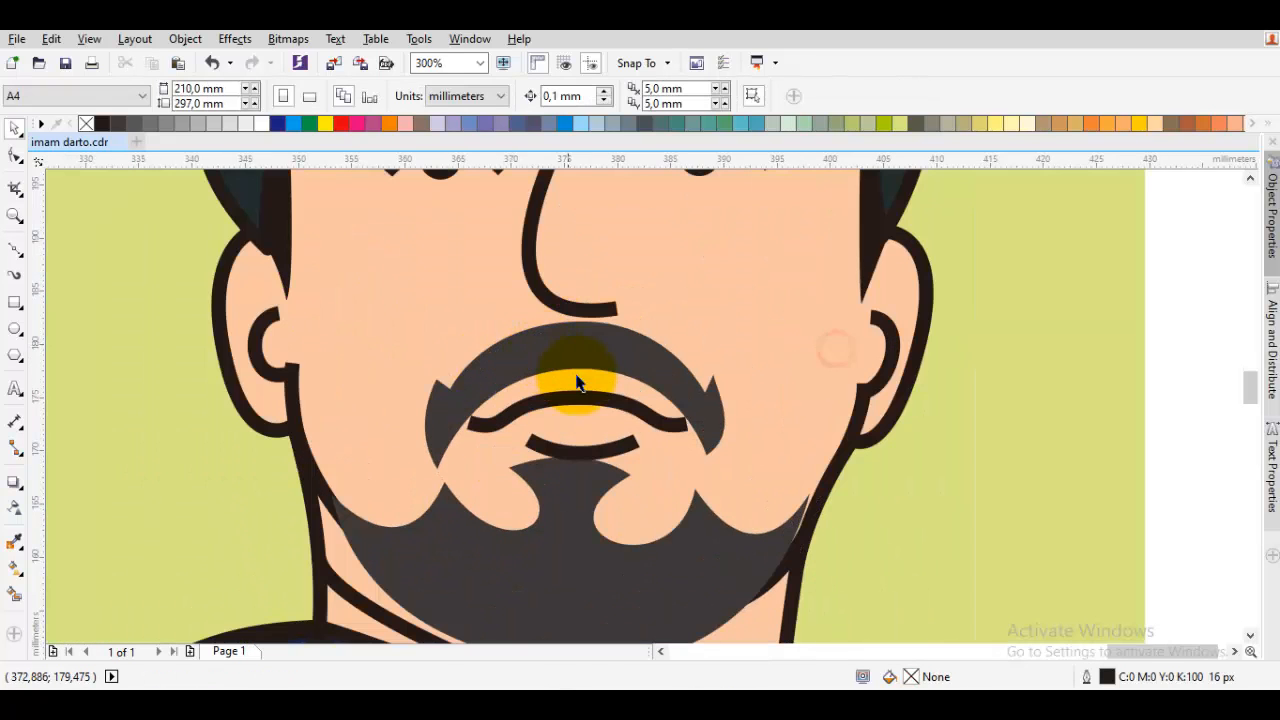
Flatten the curled ends of the upper mouth line by adjusting its curve handles
double_click(596, 400)
scroll(572, 405, "up", 2)
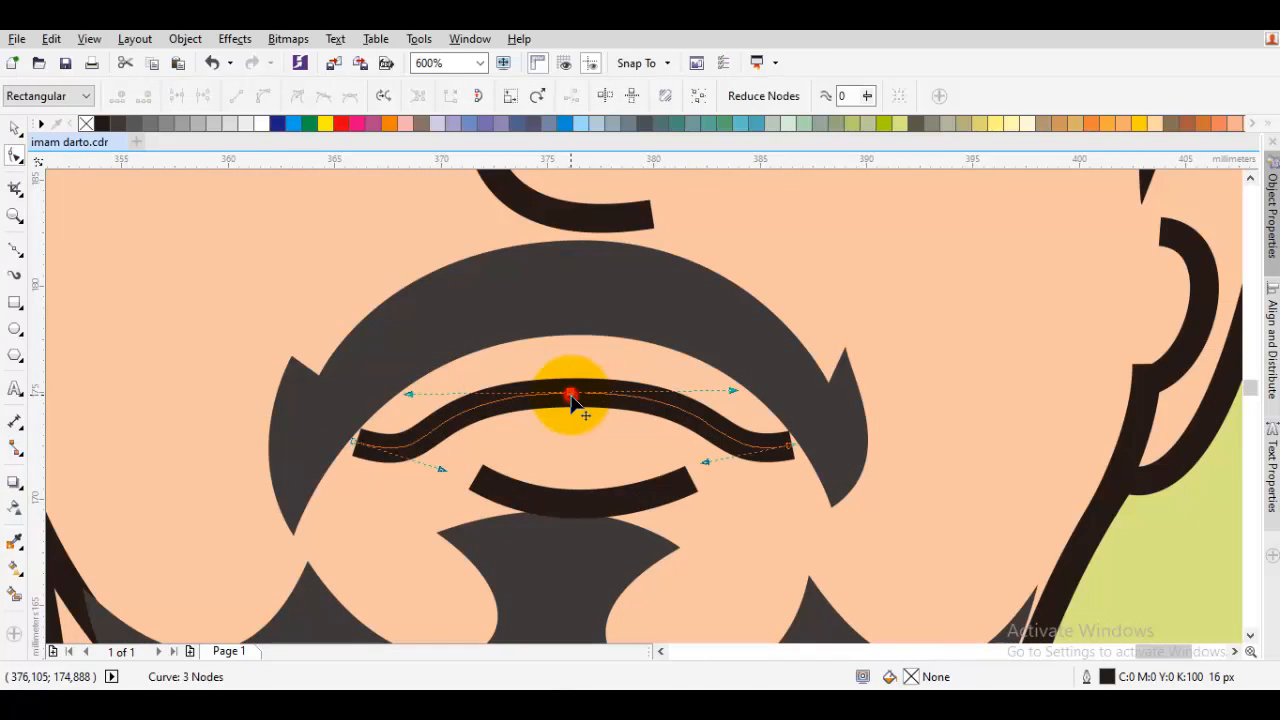
double_click(571, 396)
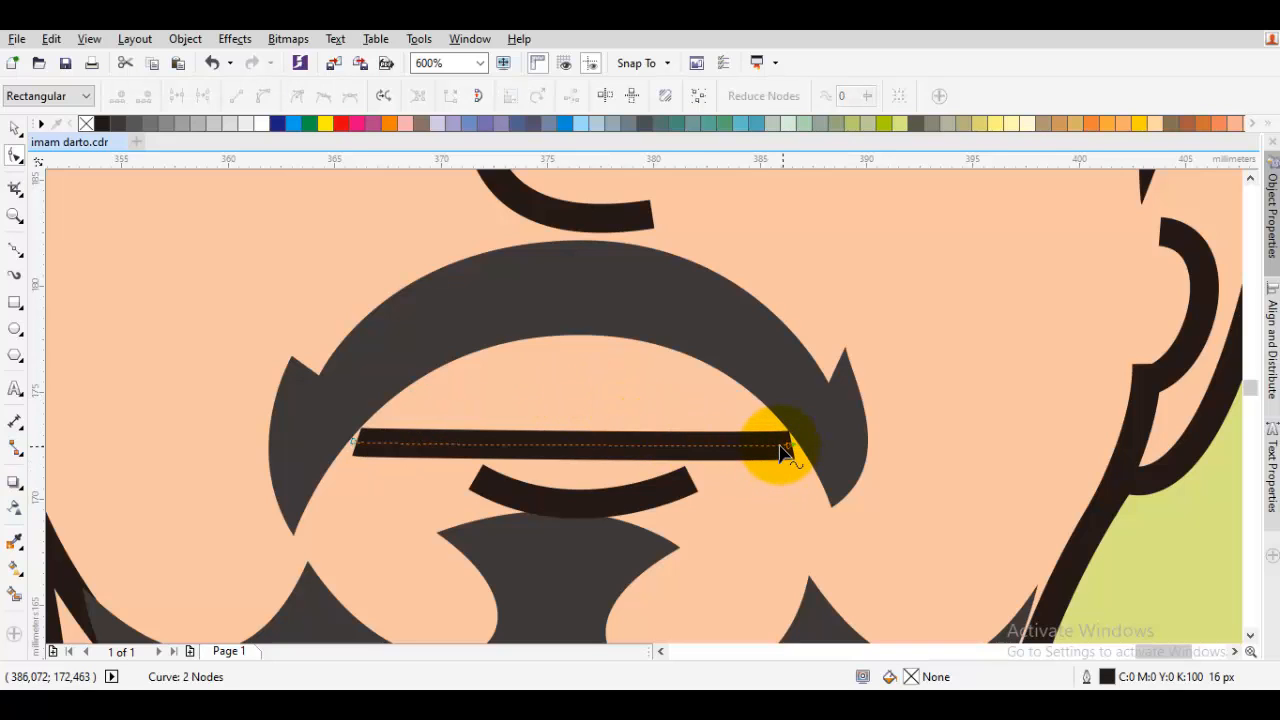
key("ctrl+z")
left_click_drag(433, 465, 395, 446)
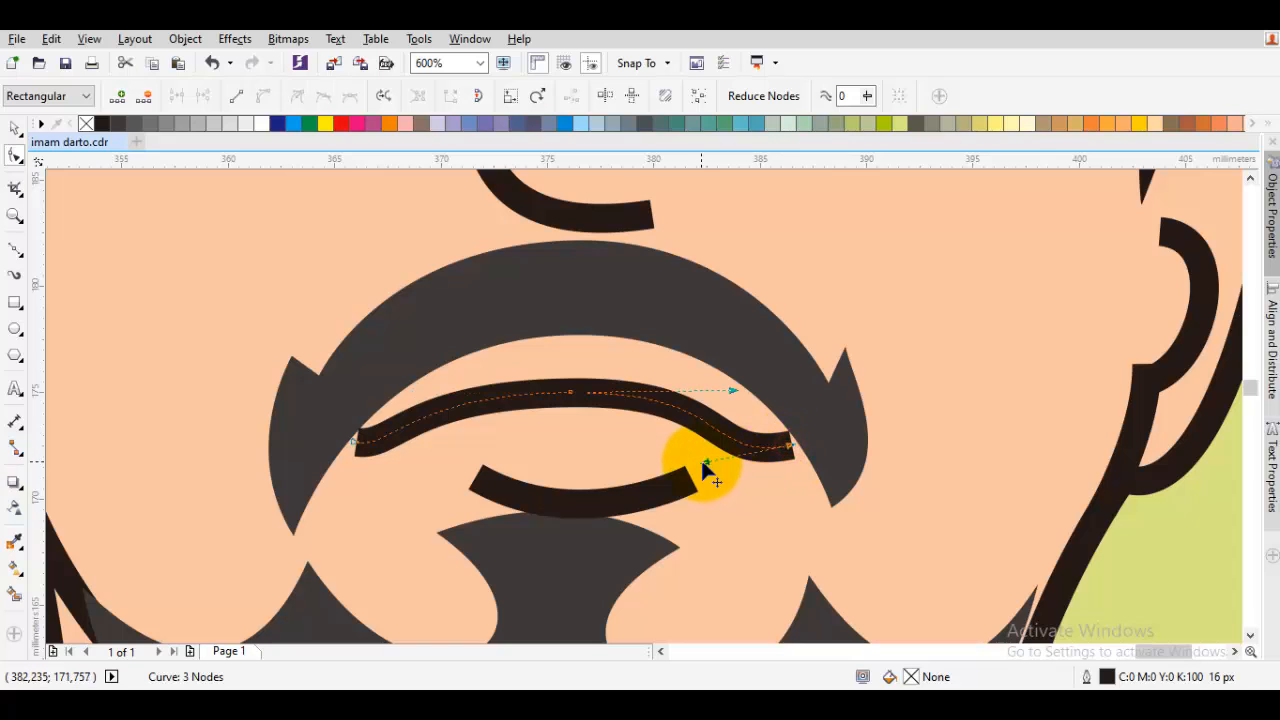
left_click_drag(703, 460, 760, 440)
left_click_drag(731, 397, 723, 400)
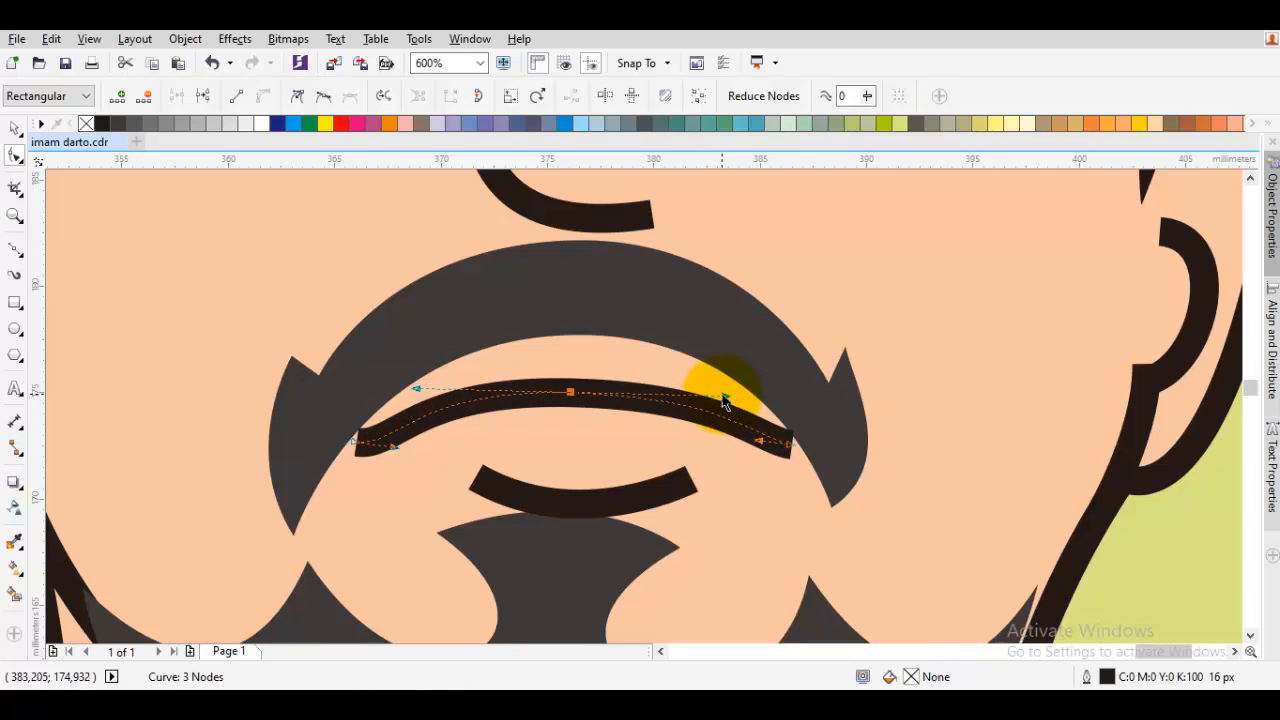
key("space")
key("Escape")
Group all objects of the copied portrait together with the background rectangle
scroll(740, 415, "down", 6)
scroll(775, 428, "down", 2)
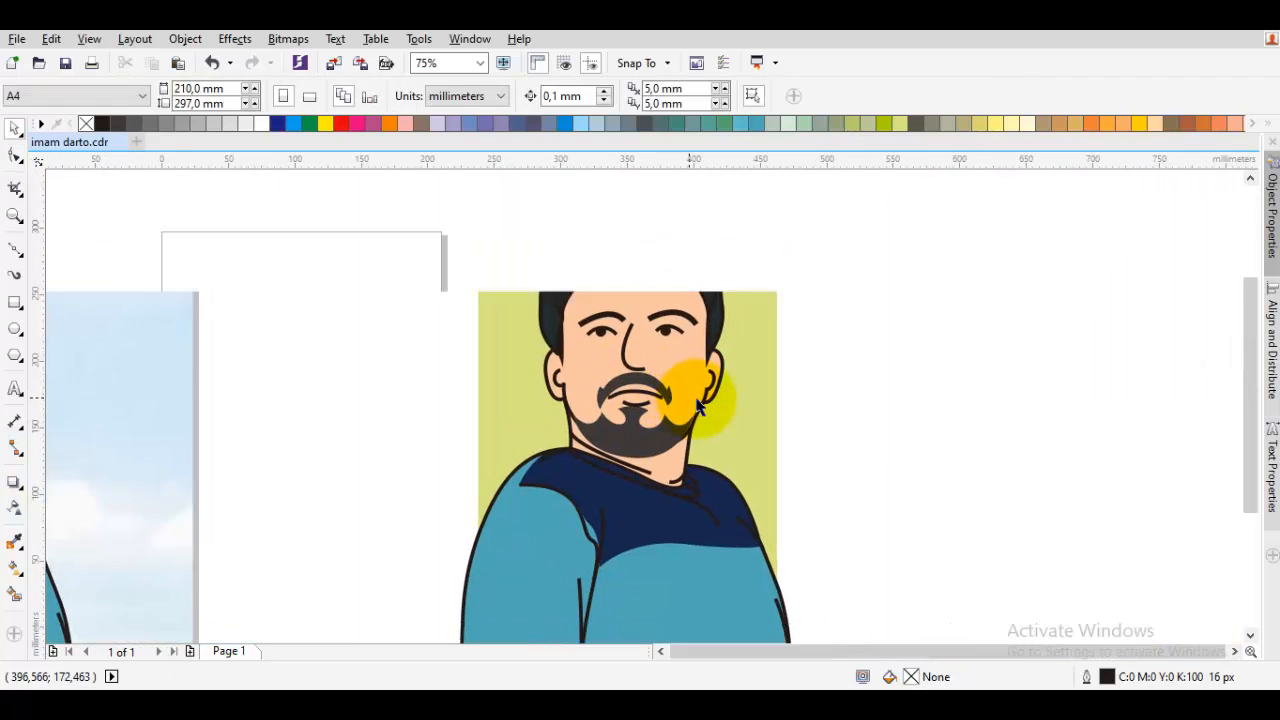
left_click_drag(521, 289, 500, 240)
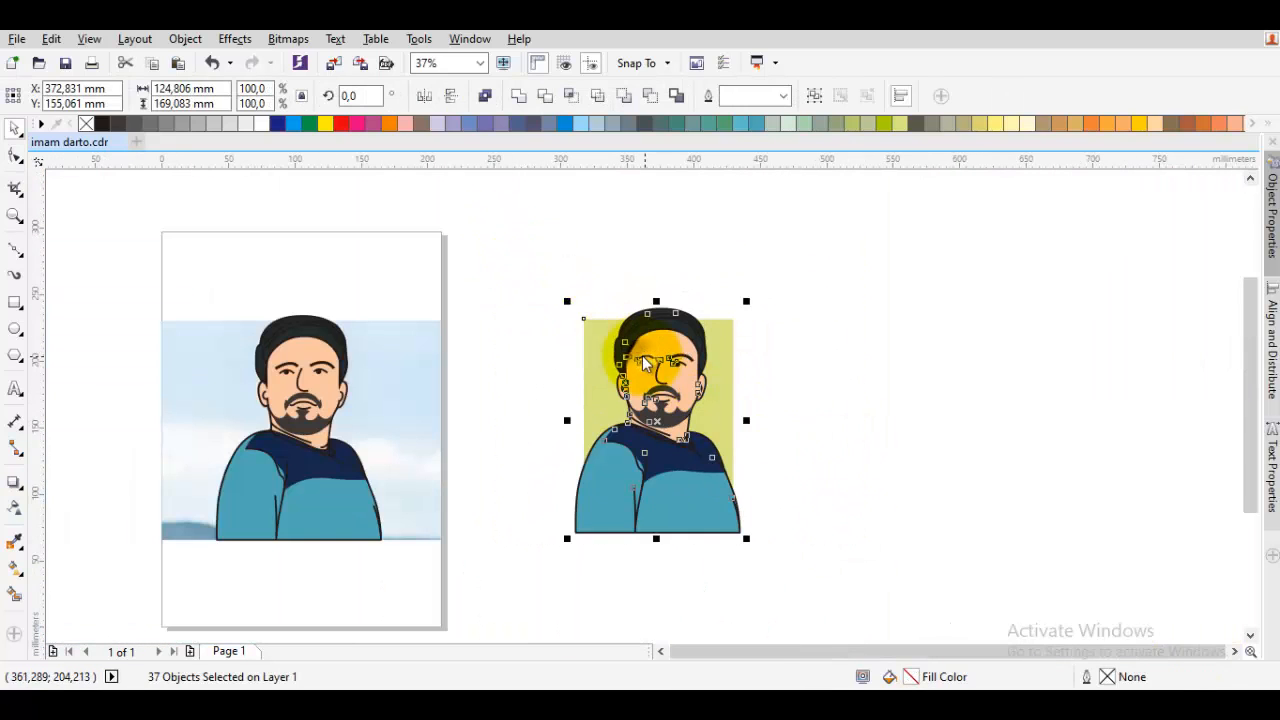
right_click(645, 274)
left_click(737, 372)
left_click(846, 366)
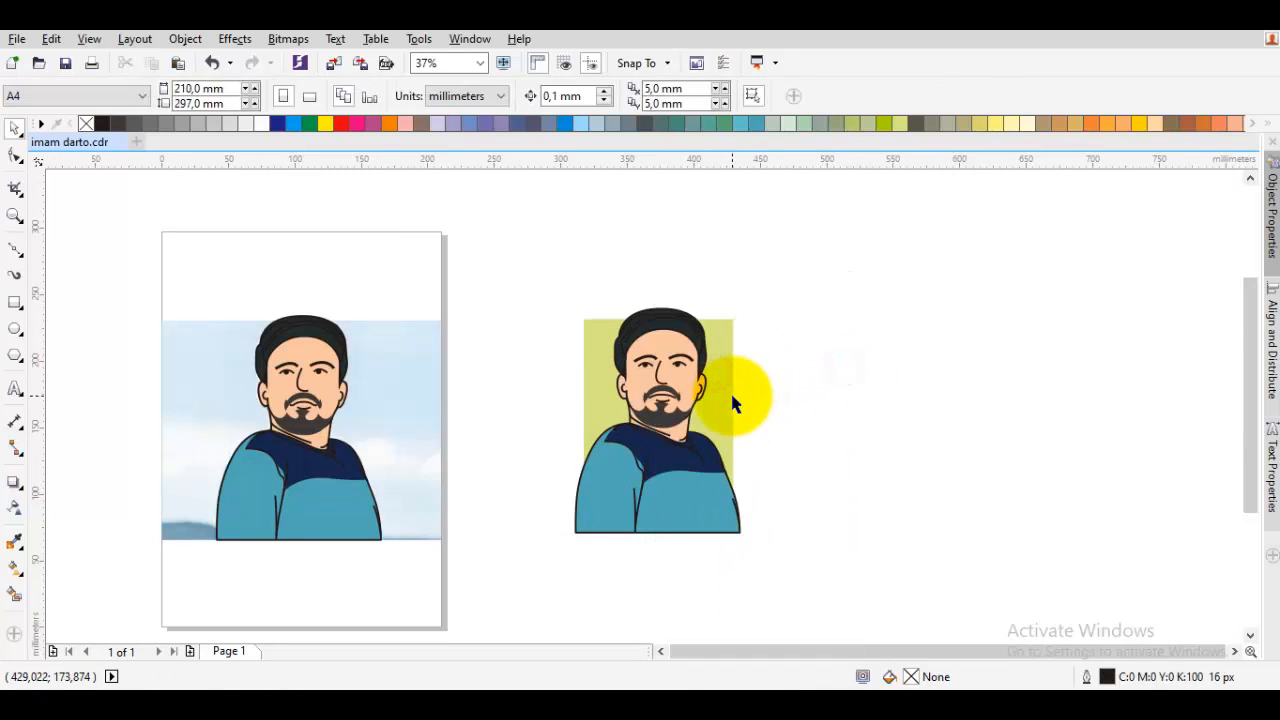
Try several alternative fill colours on the background rectangle inside the group, including lavender C20 M20 Y0 K0
scroll(727, 401, "up", 2)
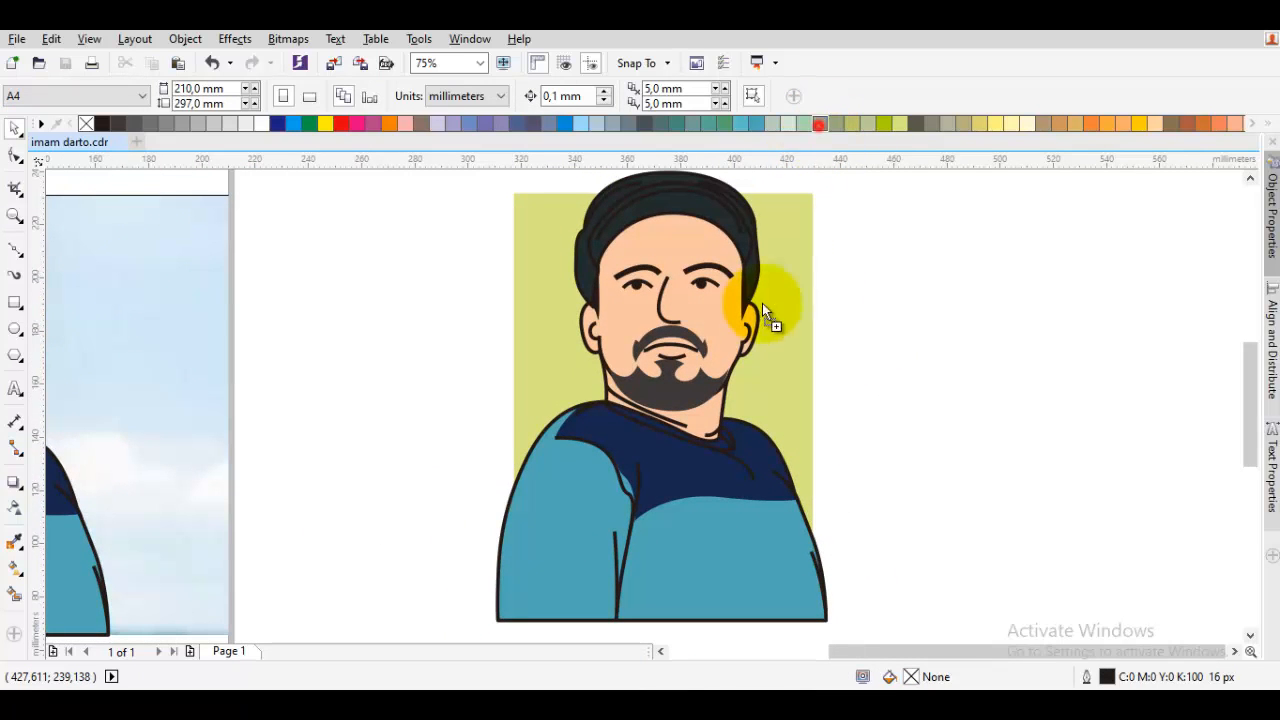
left_click(808, 194, "ctrl")
left_click_drag(819, 123, 806, 208)
left_click(895, 270)
key("ctrl+z")
left_click_drag(597, 123, 519, 285)
left_click(882, 344)
key("ctrl+z")
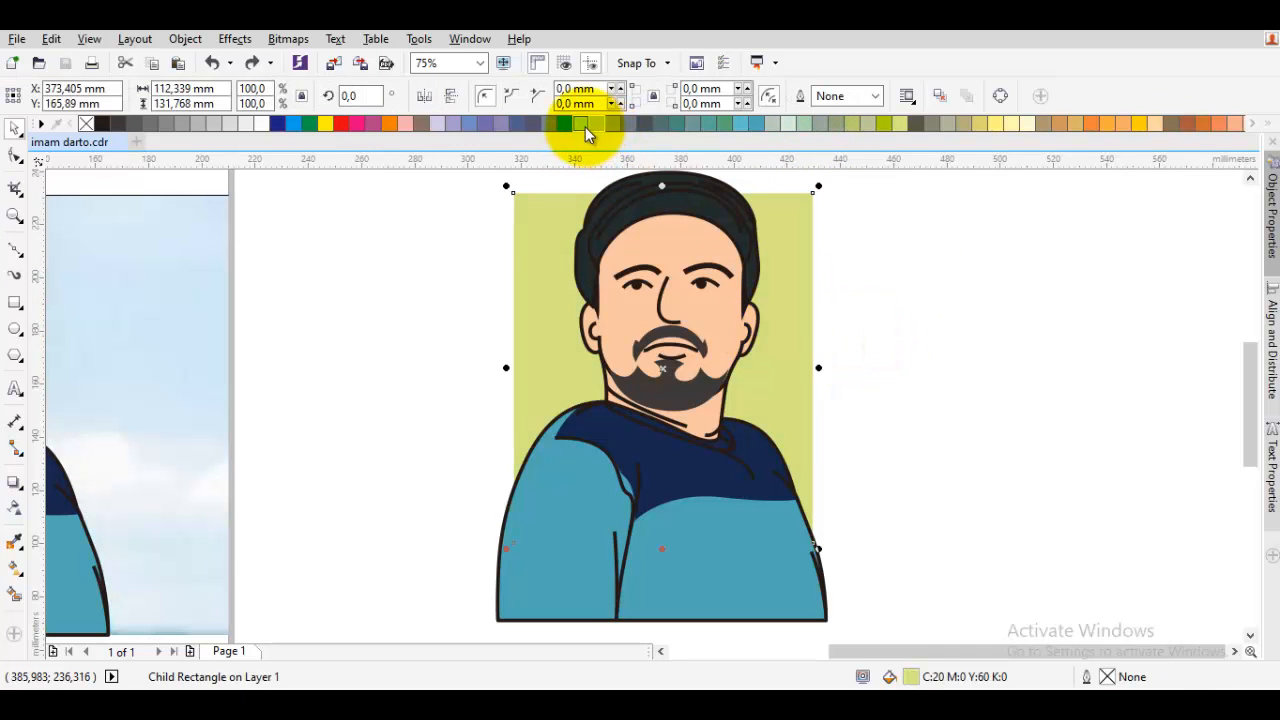
left_click_drag(581, 123, 529, 251)
key("ctrl+z")
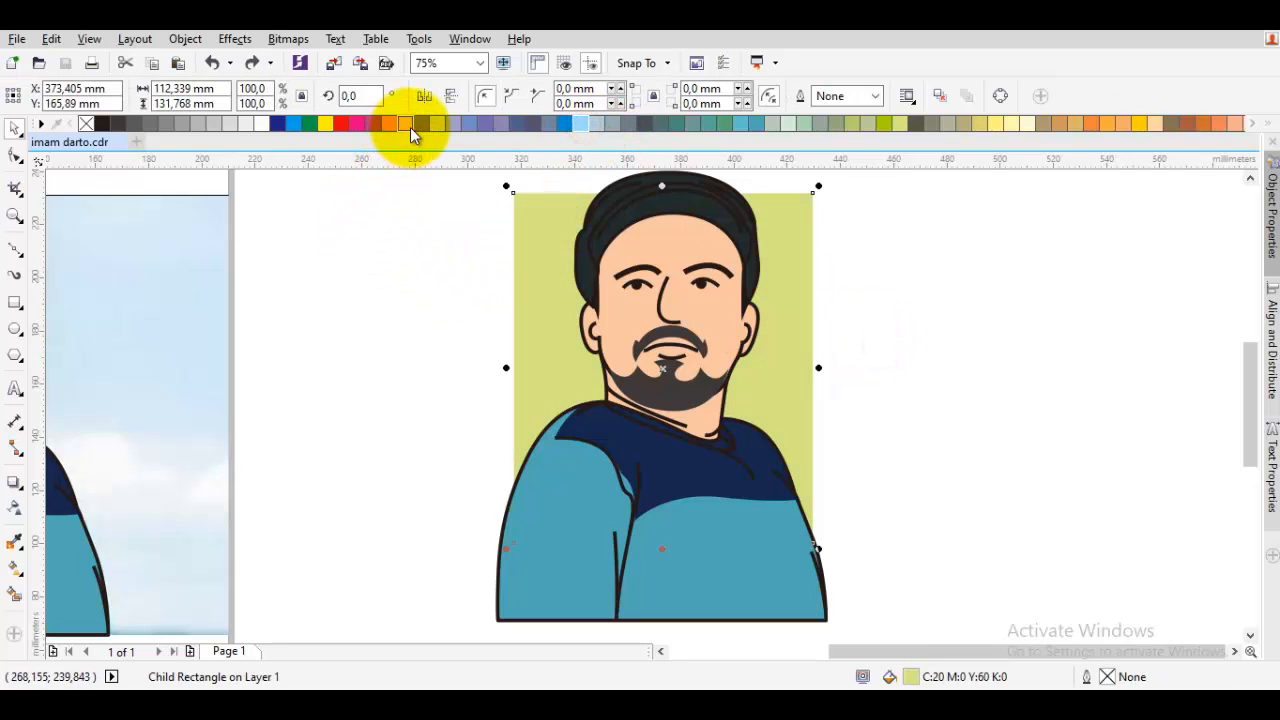
left_click_drag(456, 151, 523, 216)
key("ctrl+z")
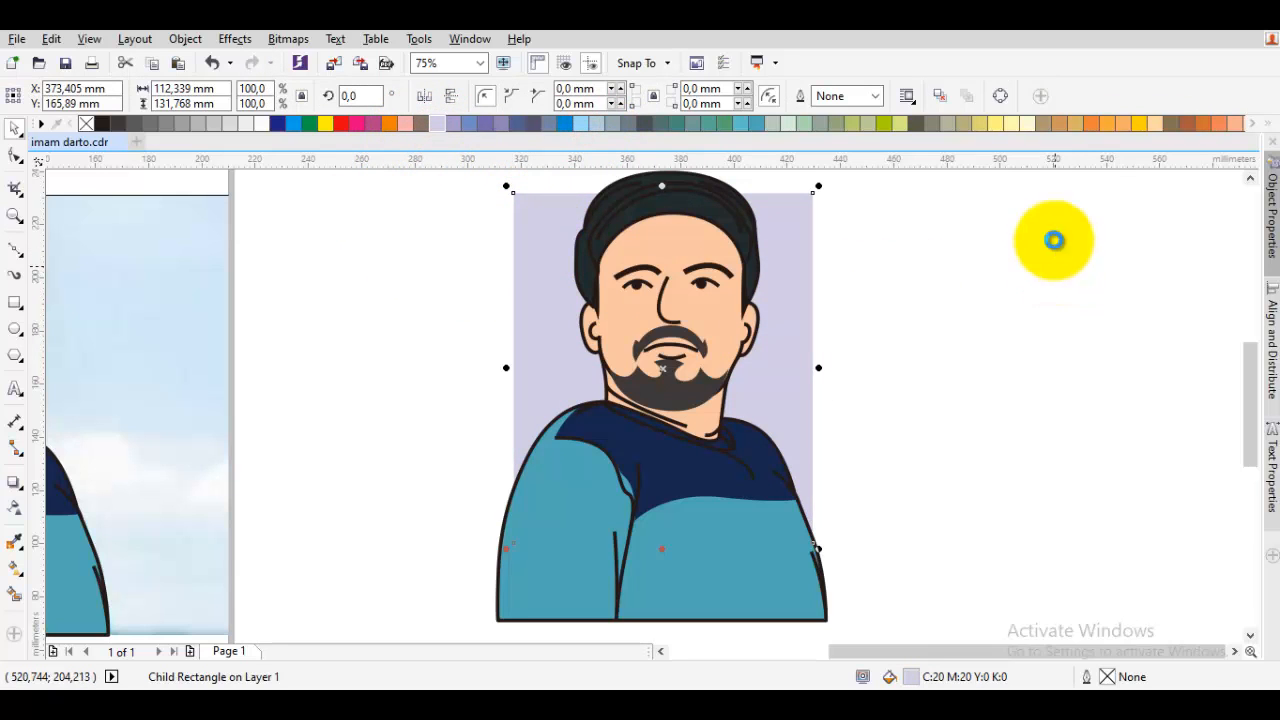
Fill the background rectangle with a muted mustard yellow and deselect it
left_click_drag(983, 128, 778, 234)
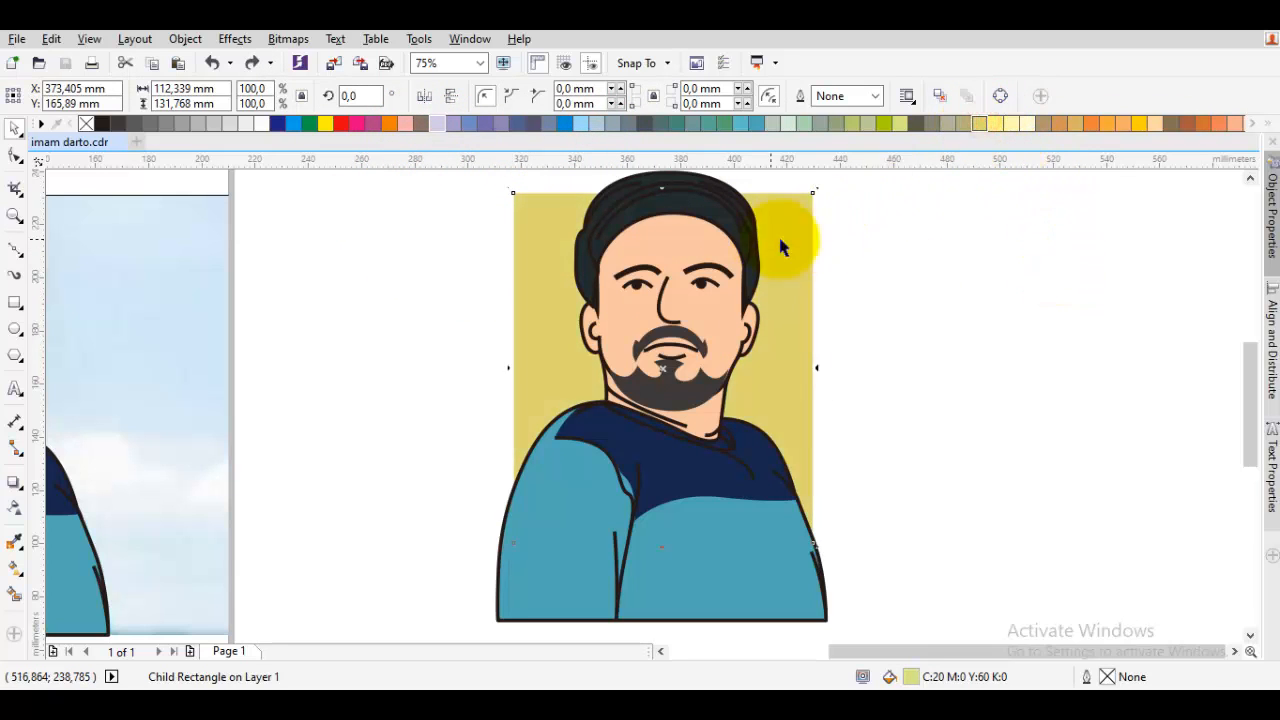
left_click(915, 255)
left_click(927, 270)
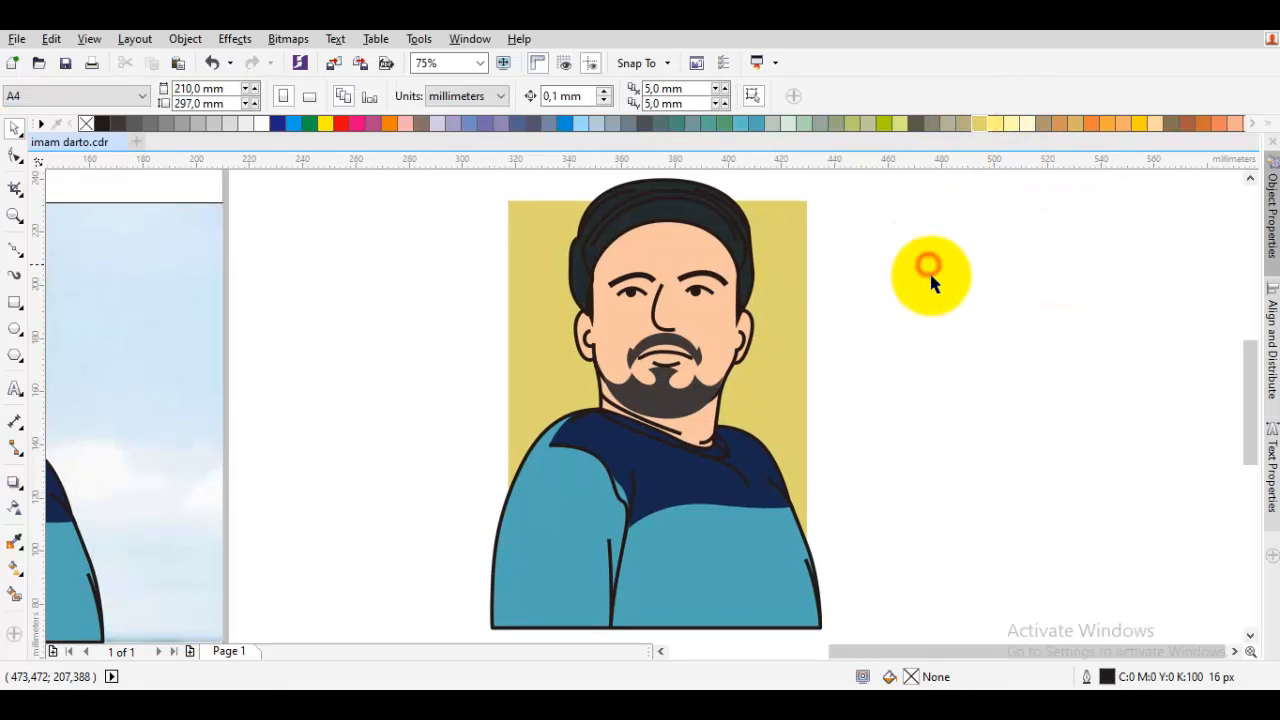